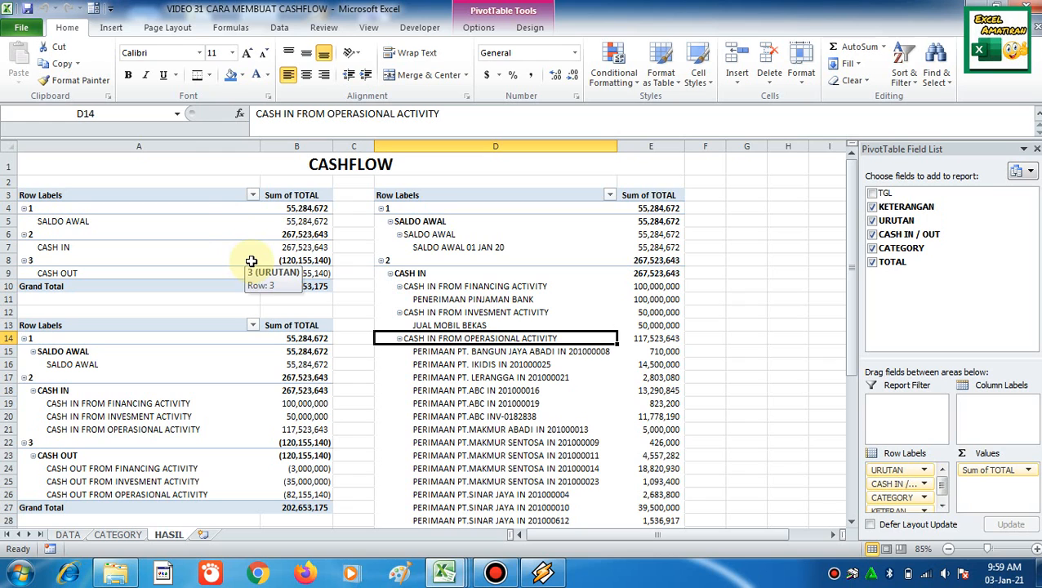
Look over the CASHFLOW report, the category list and the bank transactions on the DATA sheet.
drag(175, 160, 528, 427)
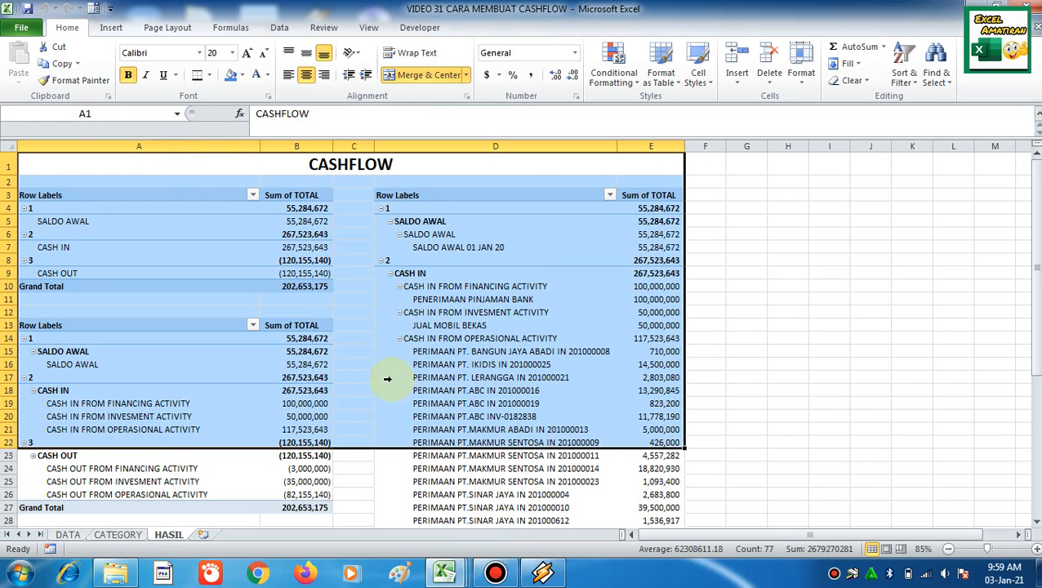
click(117, 534)
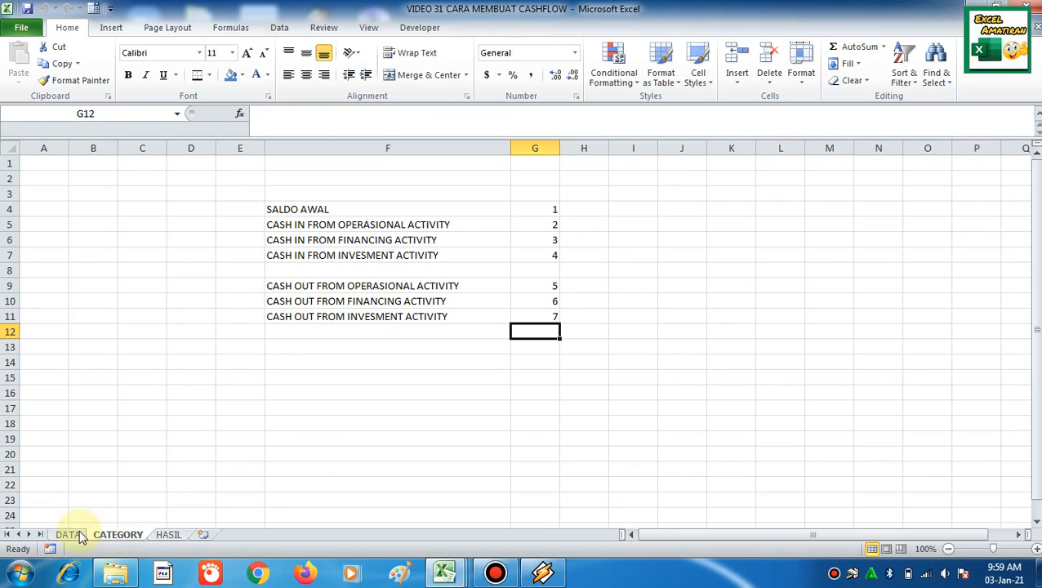
click(68, 533)
click(144, 237)
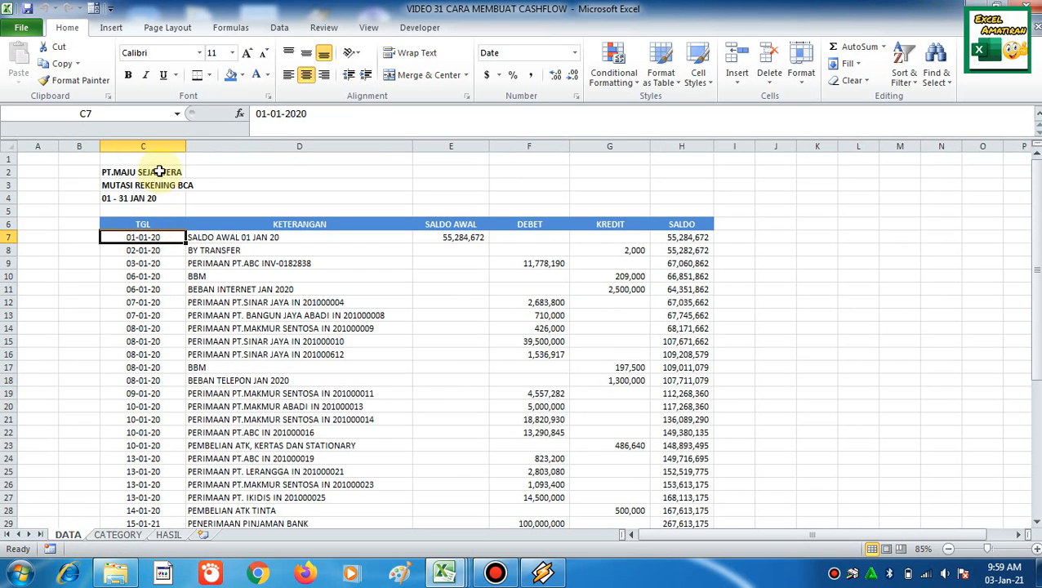
drag(262, 263, 261, 276)
scroll(344, 275, down, 6)
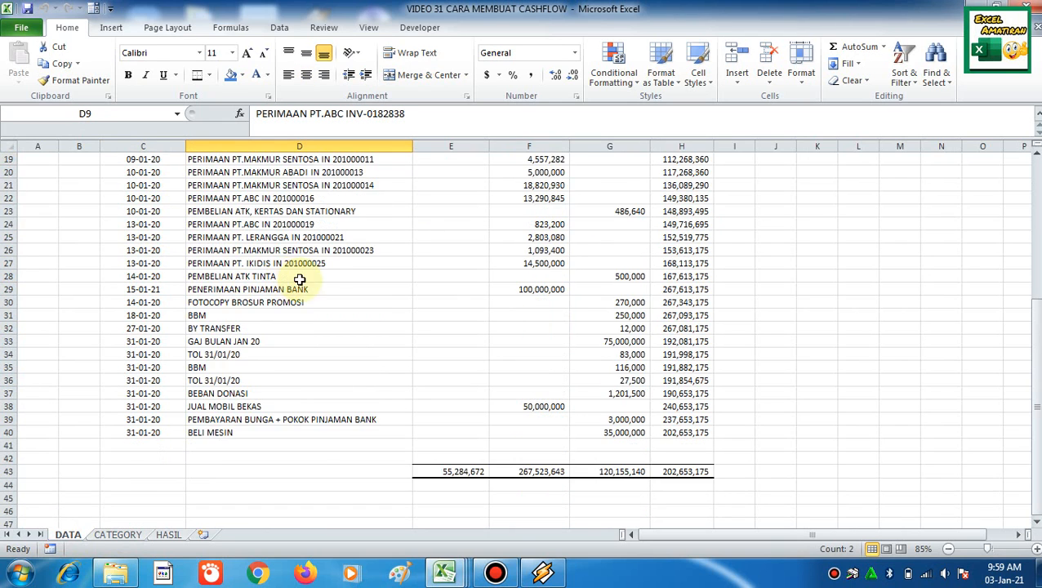
scroll(344, 305, up, 5)
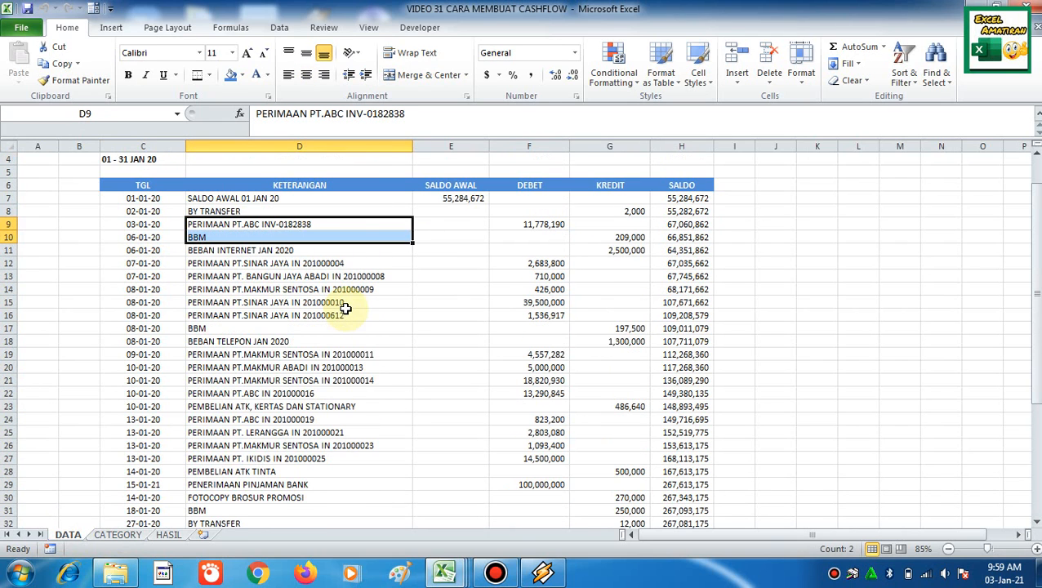
click(600, 249)
Examine the SALDO AWAL, CASH IN and CASH OUT totals in the upper summary pivot table on the HASIL sheet.
click(138, 535)
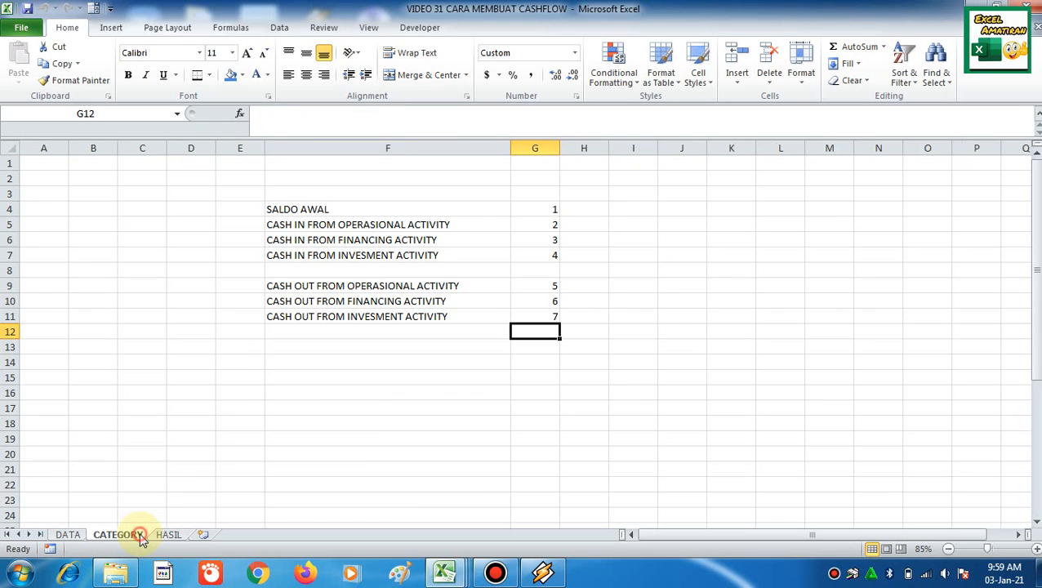
click(168, 535)
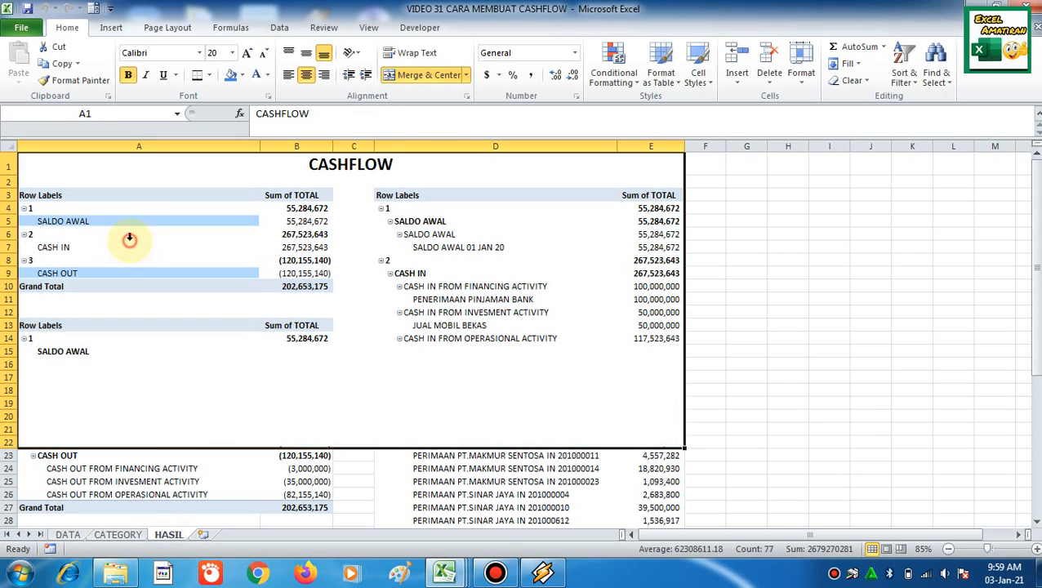
click(209, 378)
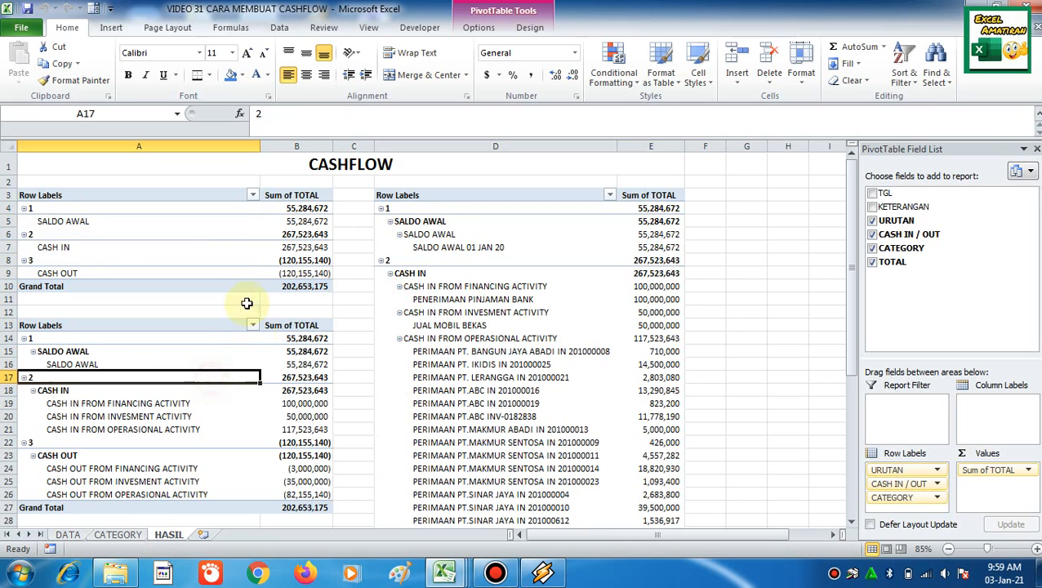
click(82, 204)
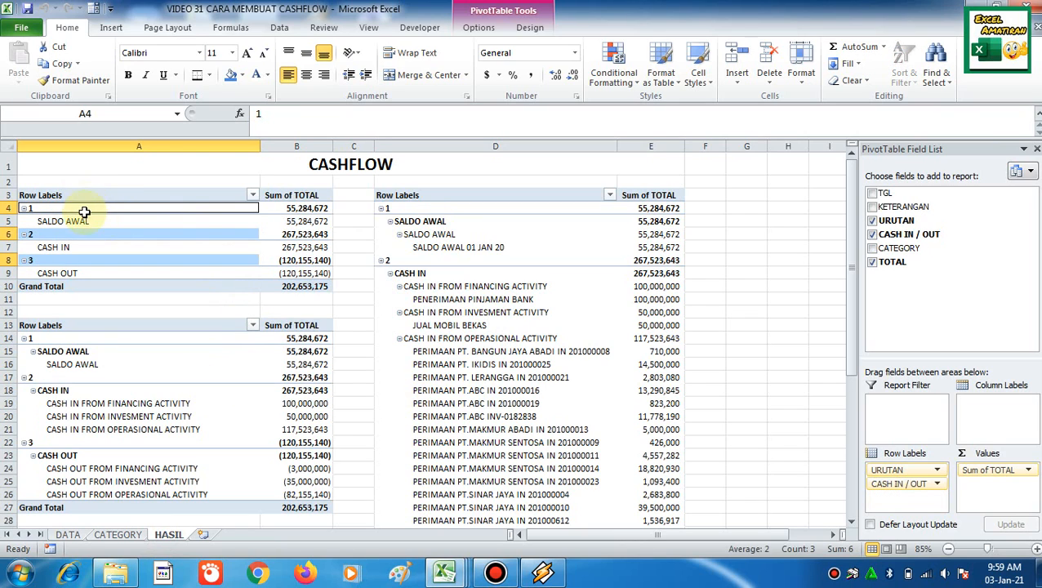
click(279, 220)
click(292, 247)
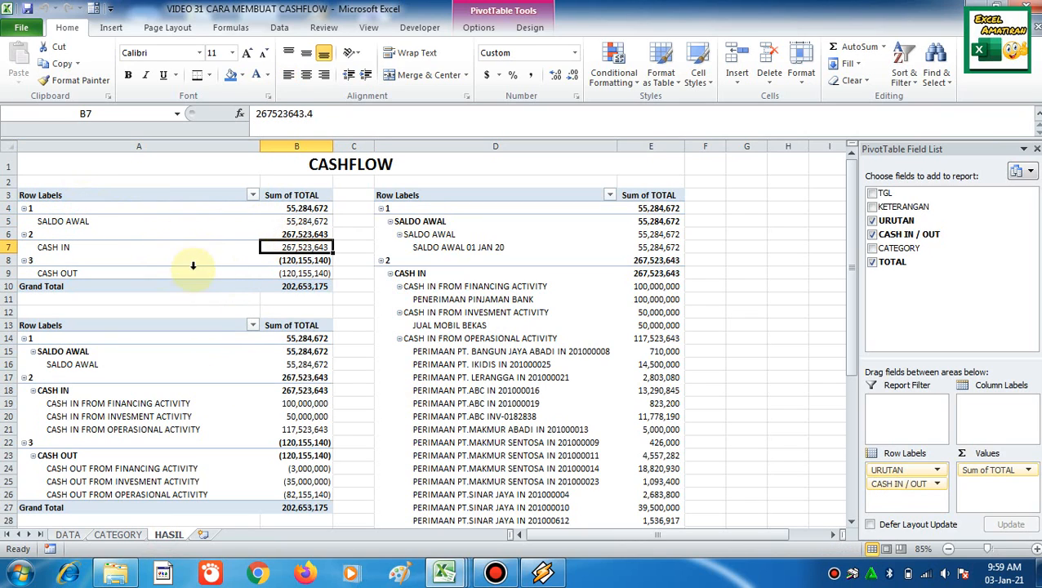
click(304, 273)
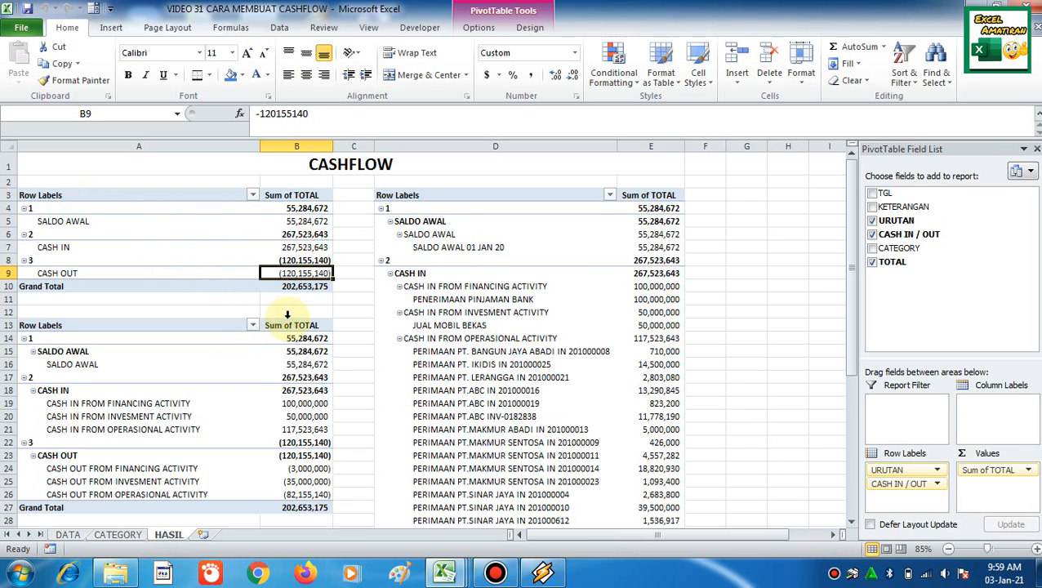
Examine the cash in and cash out breakdown by financing, investment and operational activity, plus the transaction-level pivot table beside it.
scroll(276, 315, down, 1)
click(182, 349)
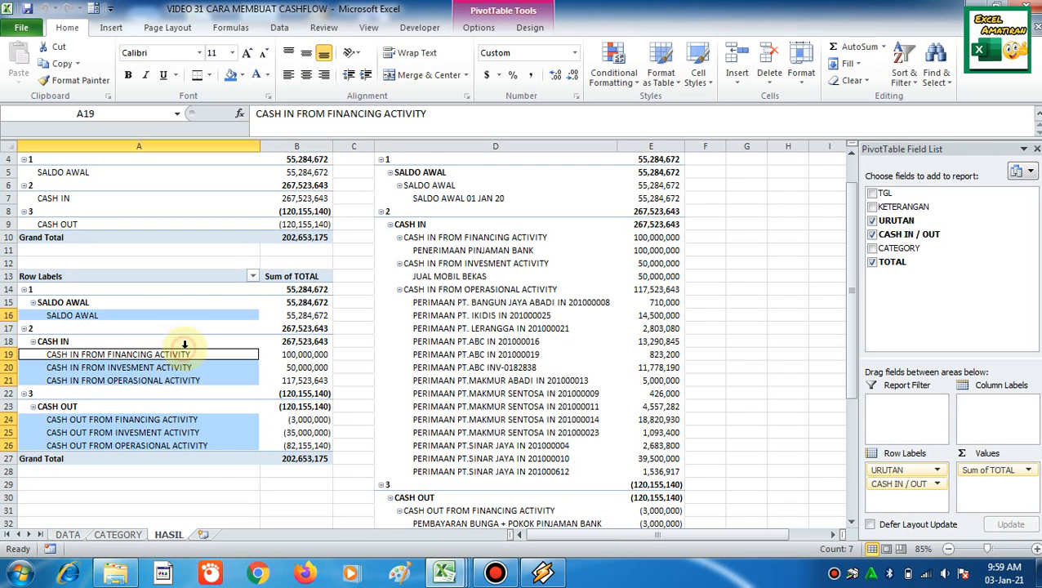
click(82, 301)
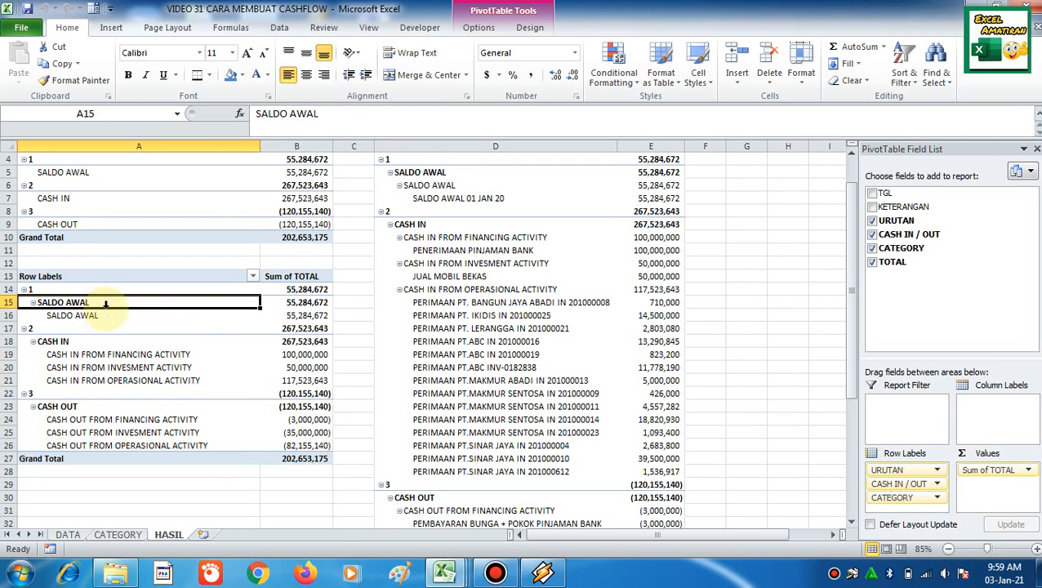
click(151, 356)
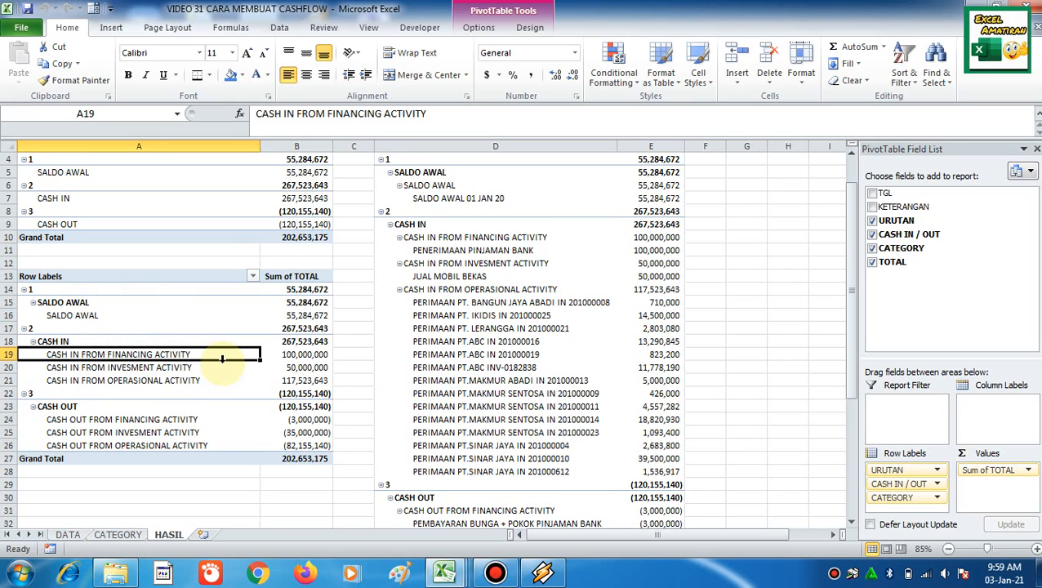
click(151, 367)
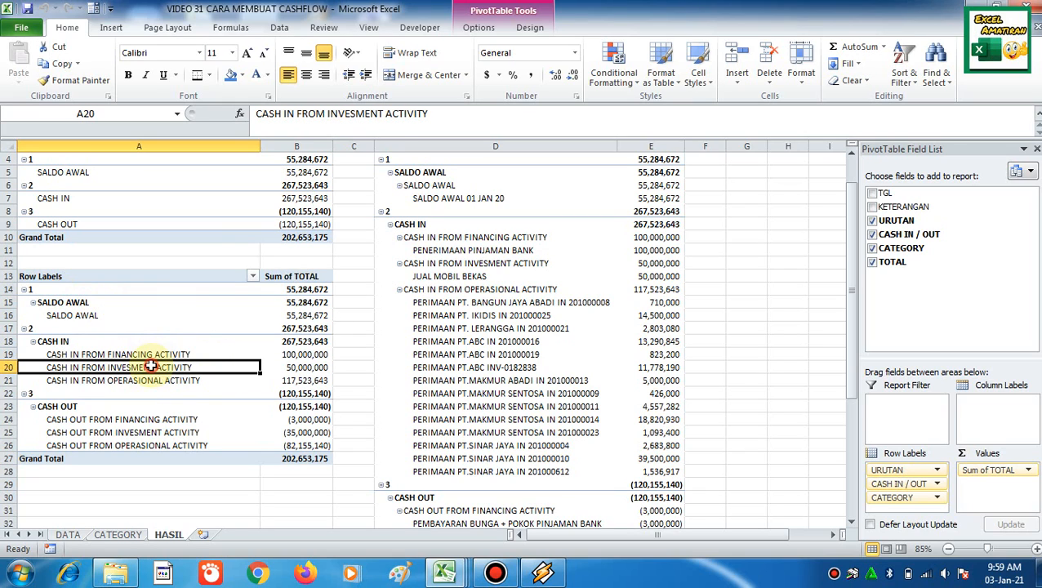
click(186, 382)
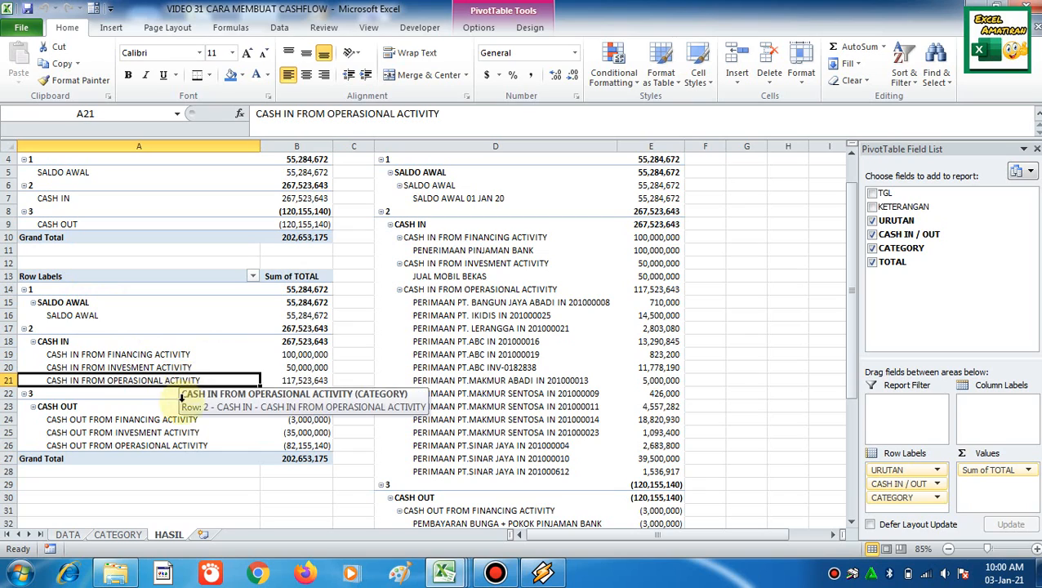
click(182, 420)
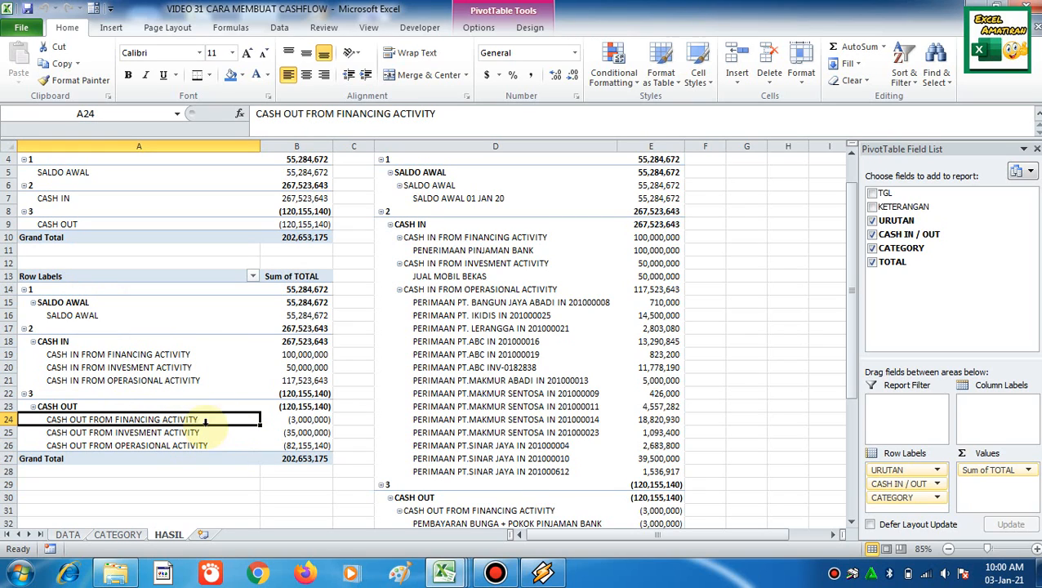
click(196, 432)
click(203, 445)
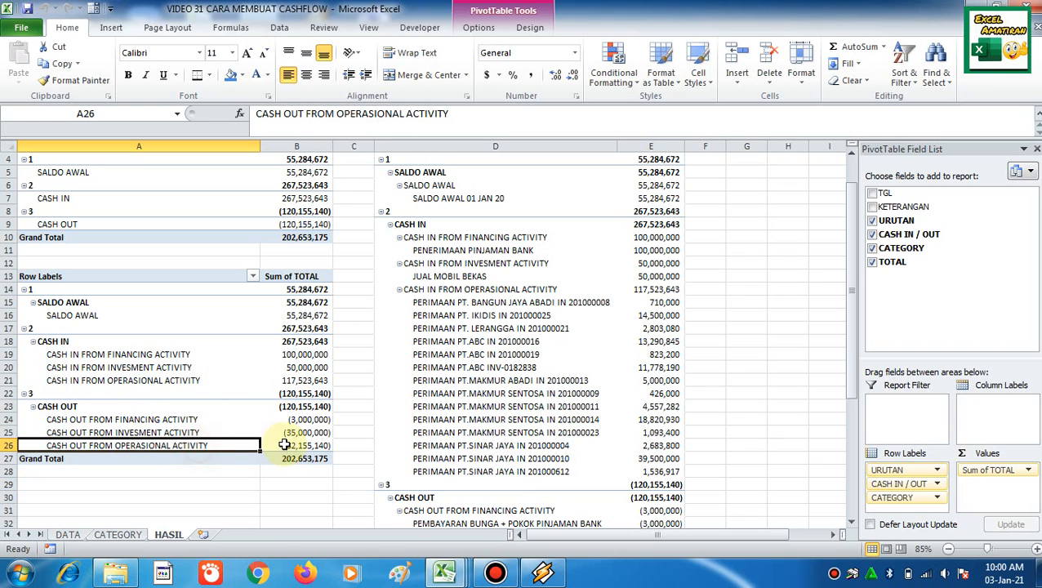
scroll(445, 409, up, 1)
click(441, 325)
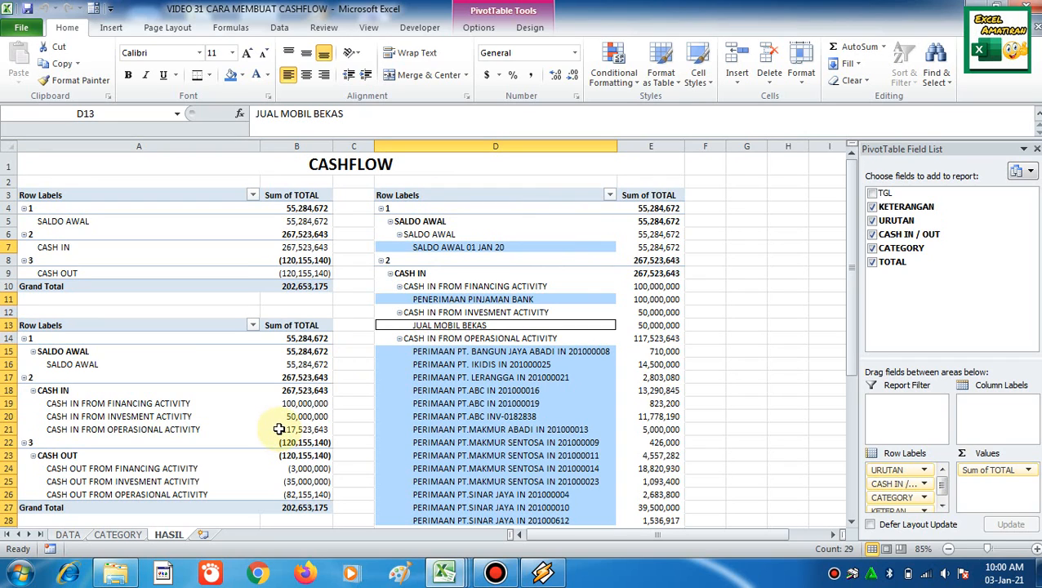
Examine the bank mutation heading, descriptions, opening balance, debit and credit entries on the DATA sheet.
click(115, 534)
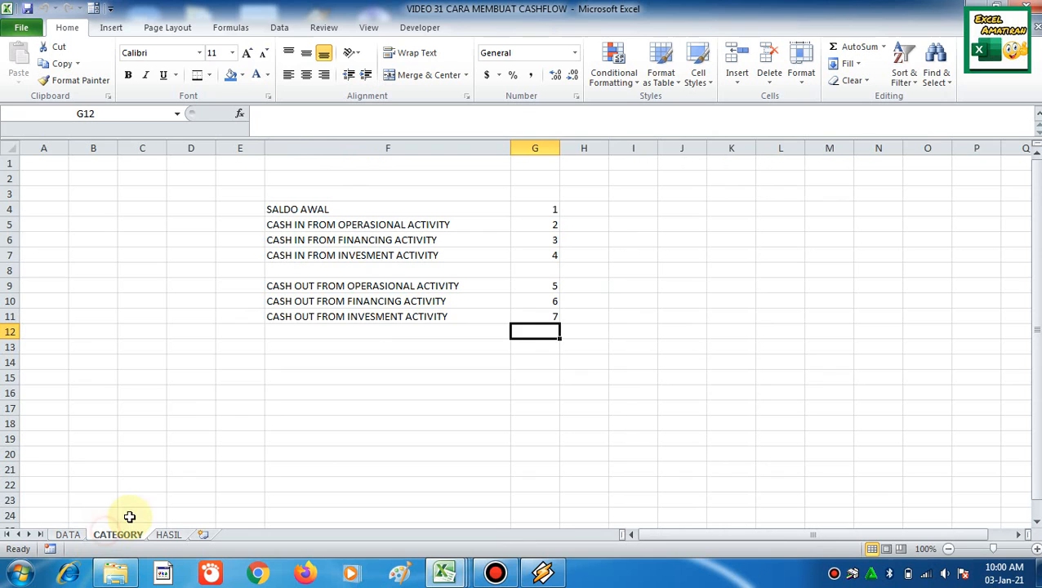
click(69, 534)
scroll(381, 278, up, 1)
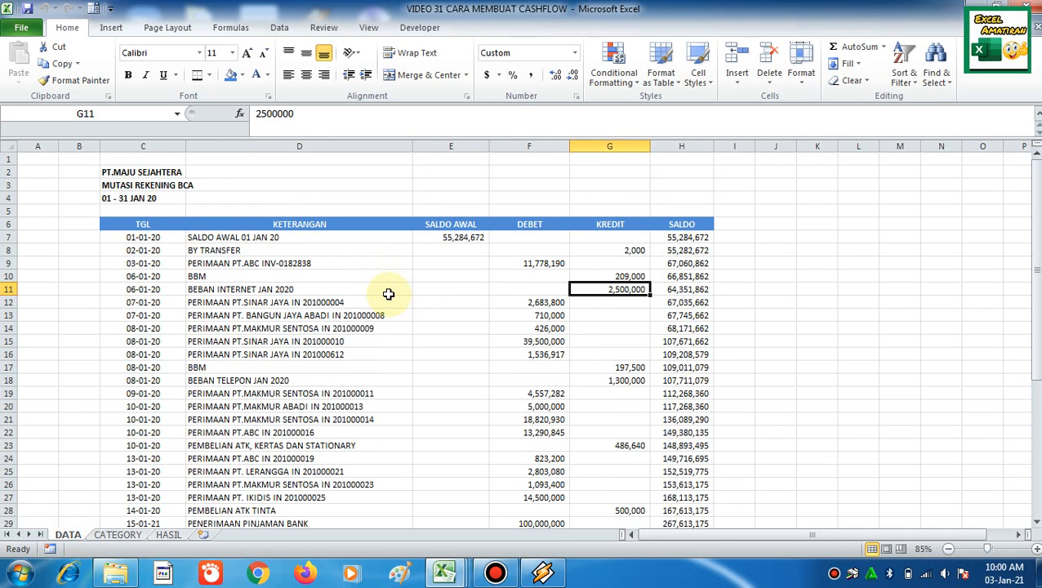
click(178, 186)
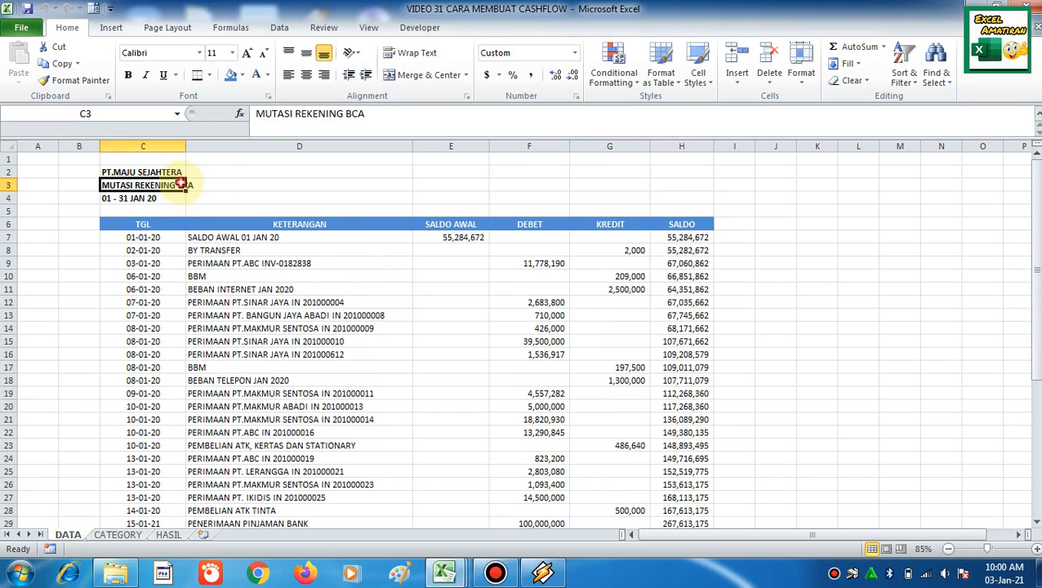
click(305, 291)
click(402, 250)
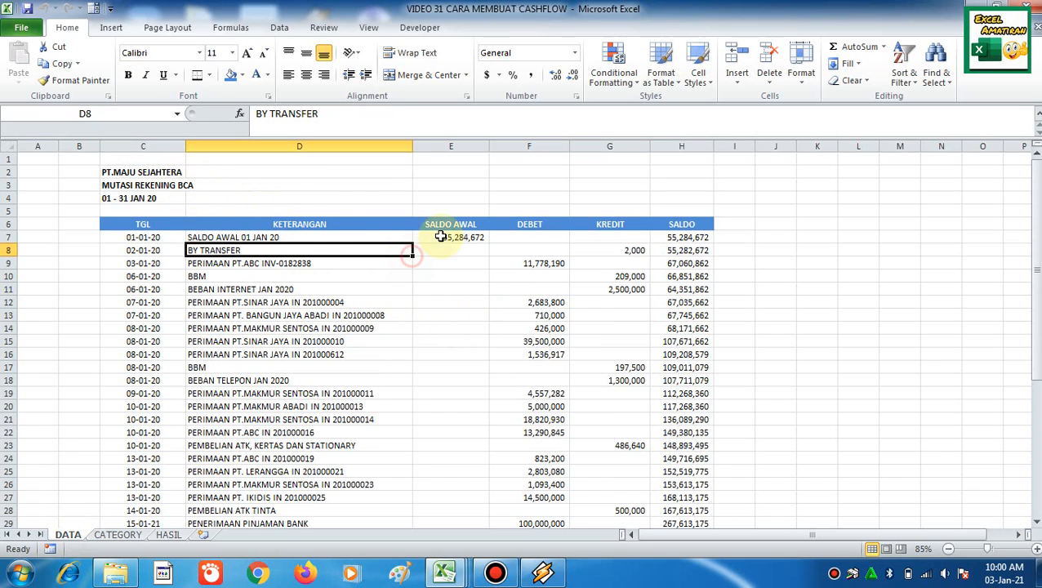
click(453, 237)
click(472, 250)
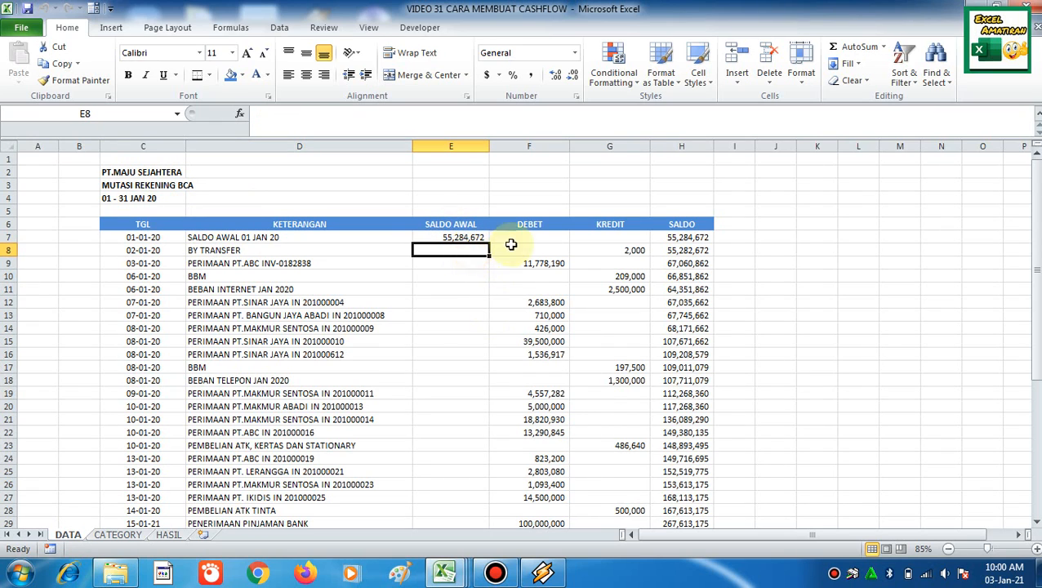
click(539, 262)
click(614, 249)
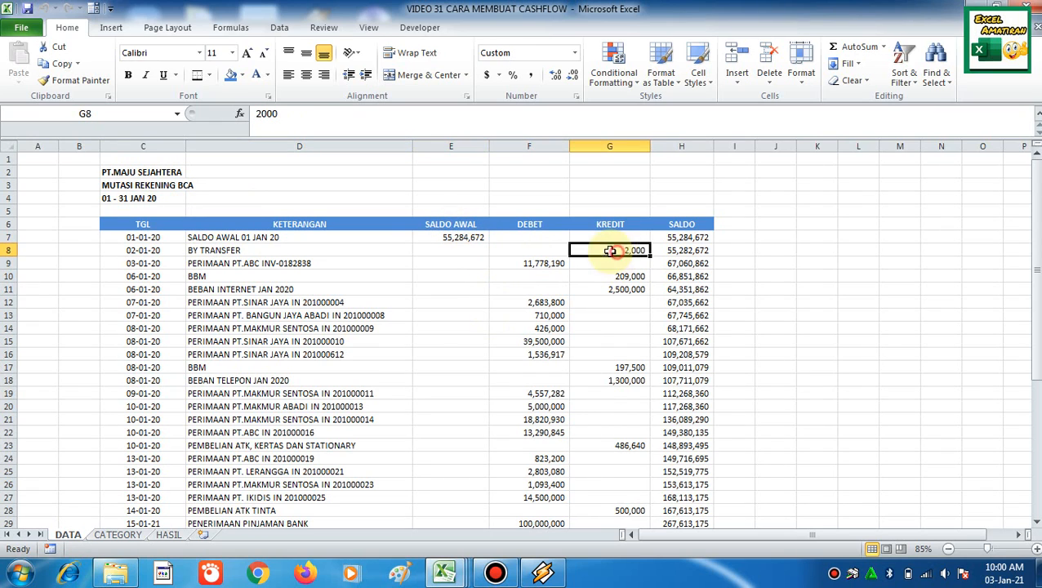
Inspect the running balance formulas in the SALDO column down to the totals row, and the transaction table's column headings.
click(684, 265)
scroll(703, 296, down, 2)
scroll(700, 294, down, 7)
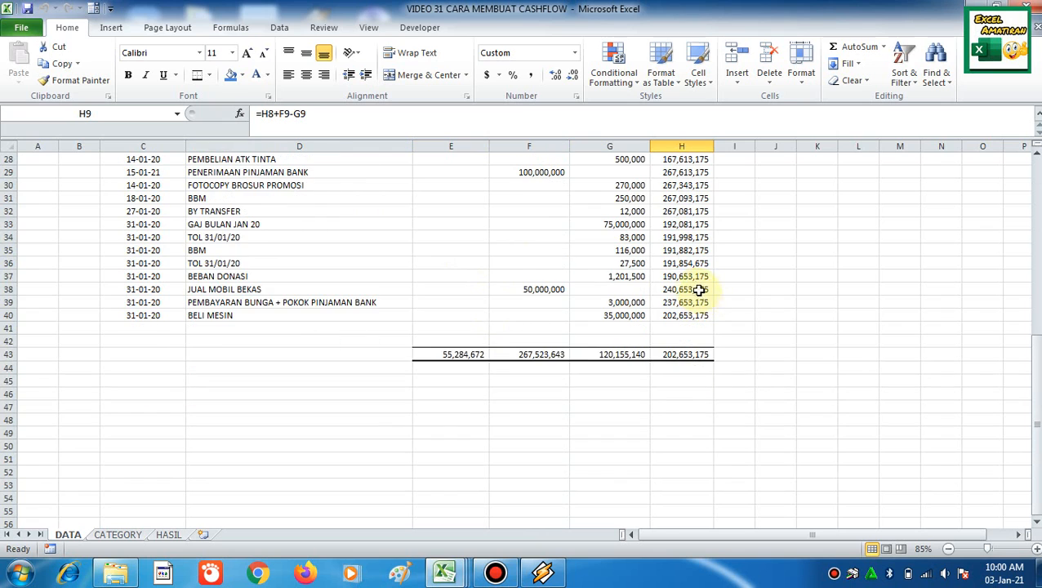
click(696, 291)
scroll(697, 290, up, 9)
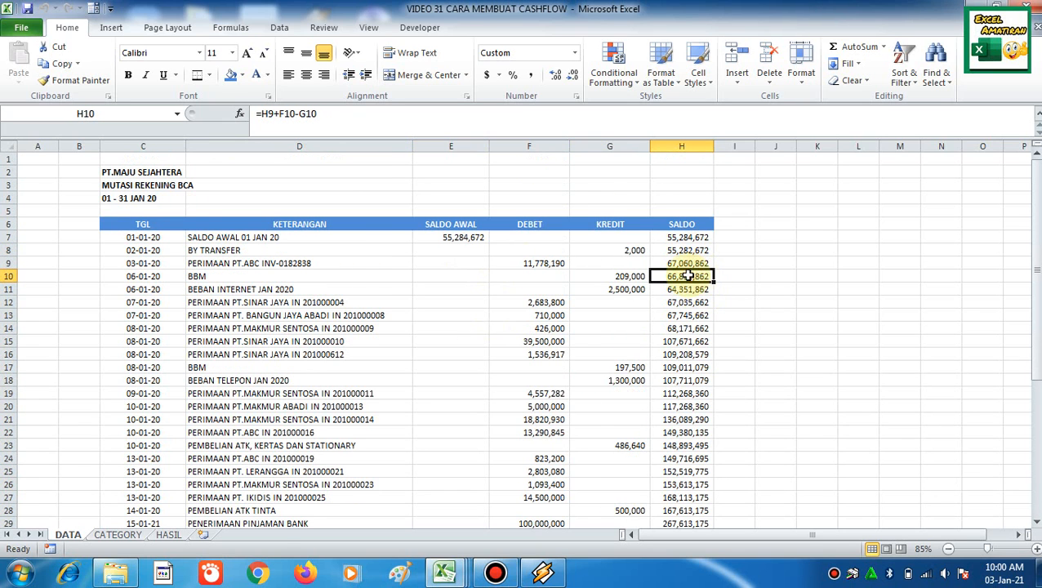
click(247, 263)
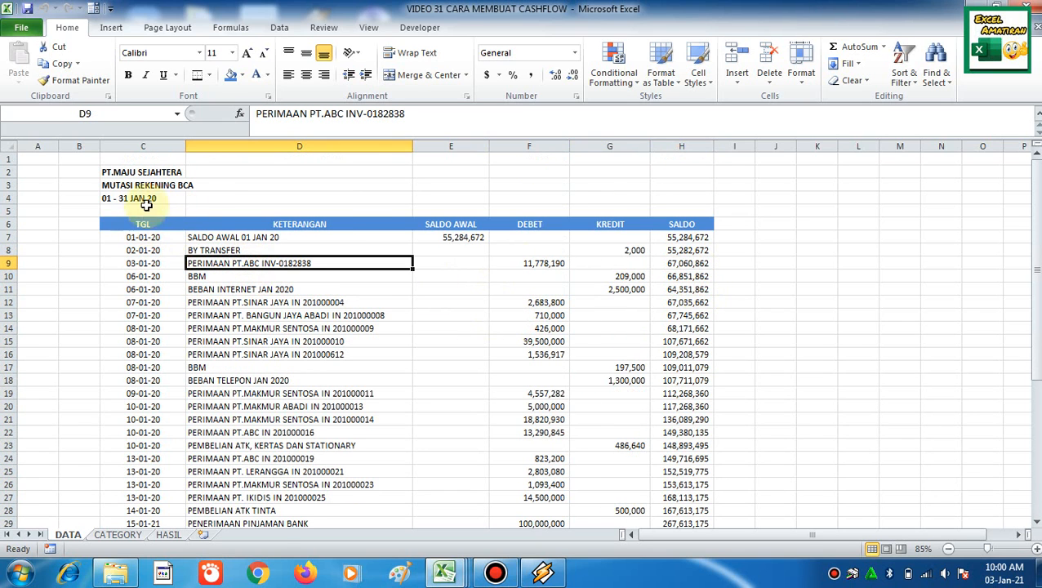
click(474, 223)
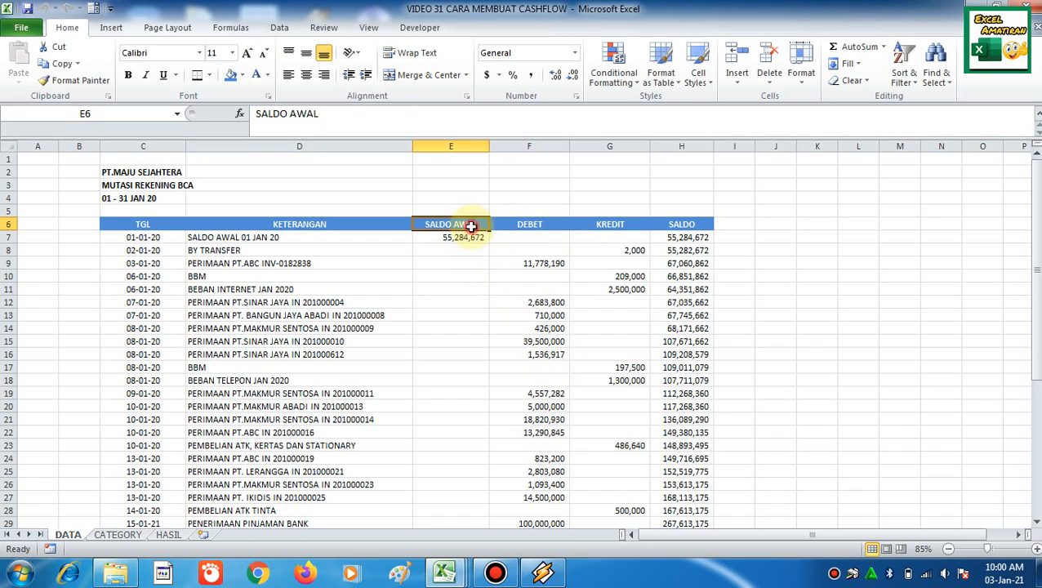
click(539, 224)
click(609, 223)
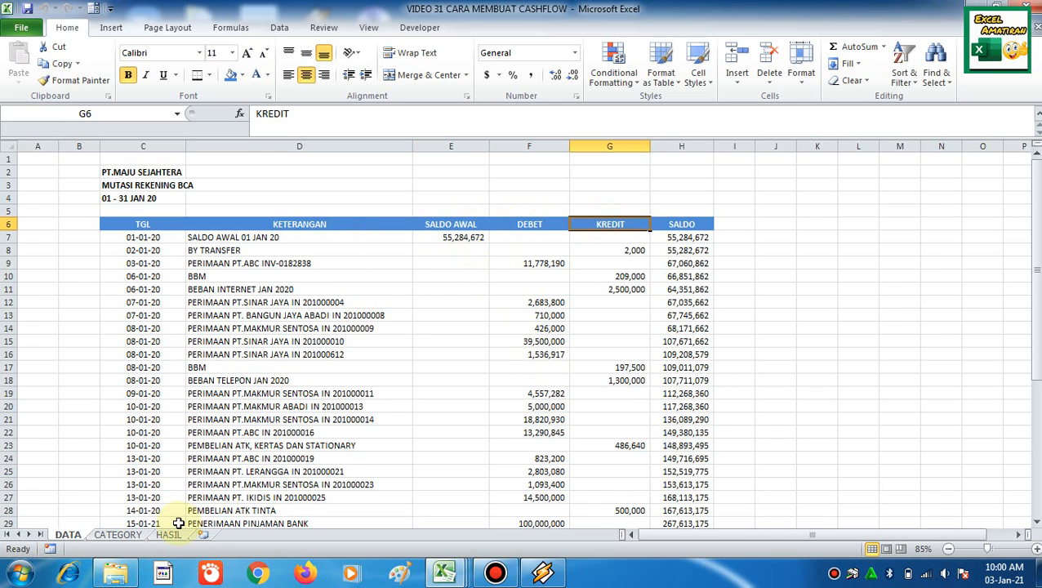
Copy the entire DATA sheet into a newly inserted worksheet, then return to the DATA sheet.
click(12, 146)
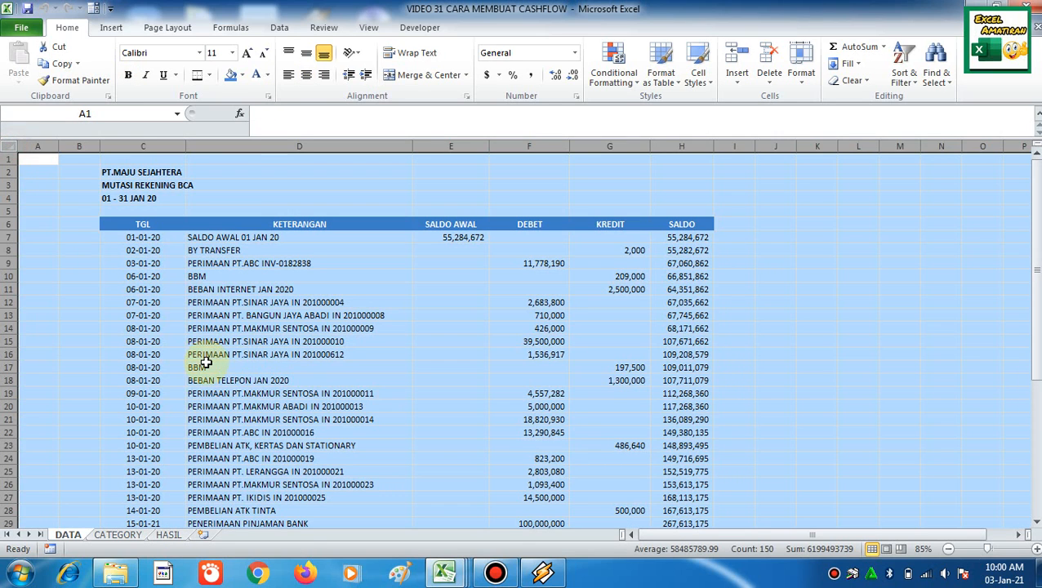
key(ctrl+c)
click(204, 536)
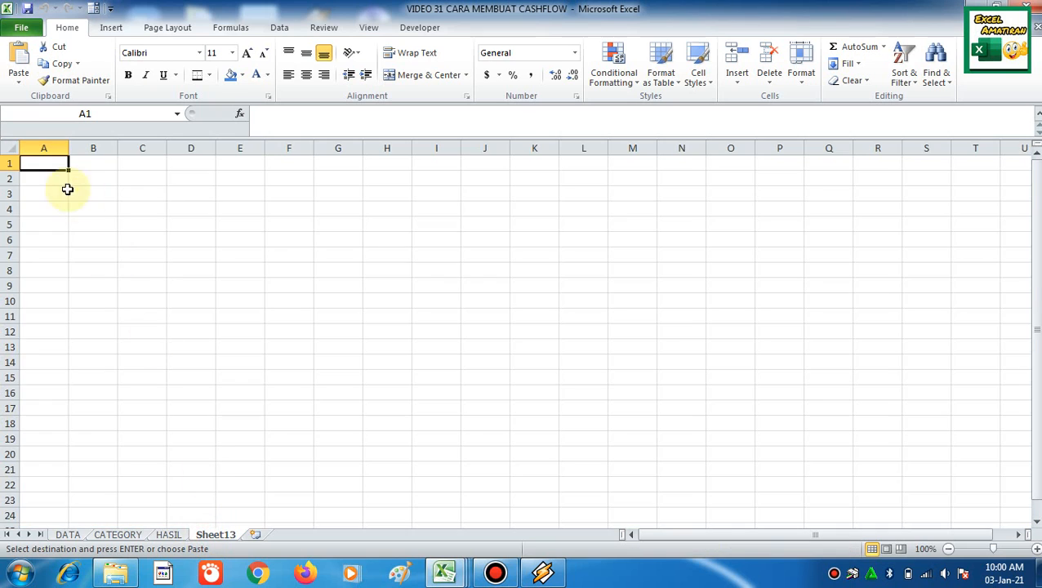
click(9, 153)
key(ctrl+v)
click(436, 377)
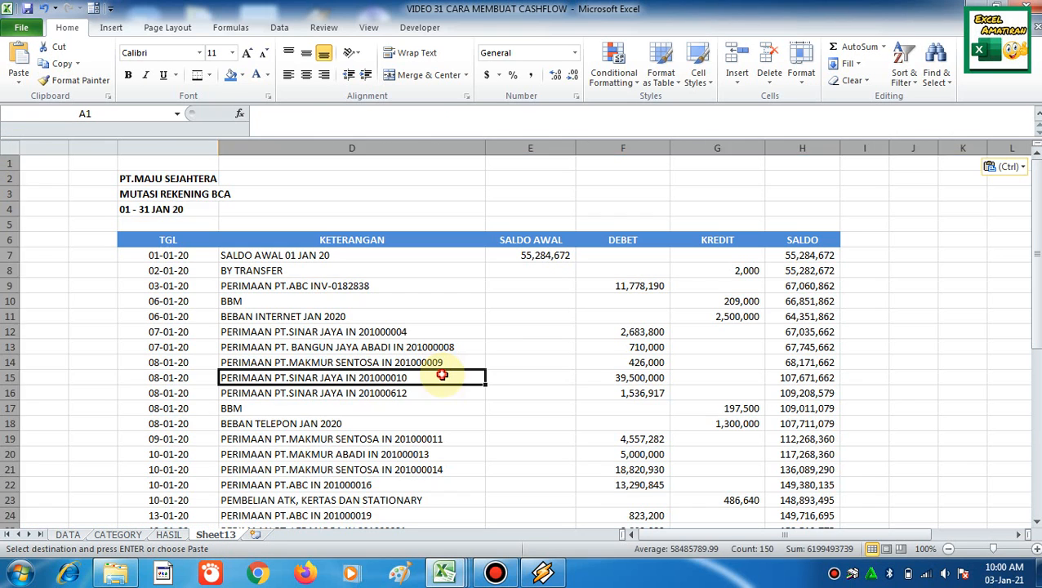
scroll(512, 352, down, 1)
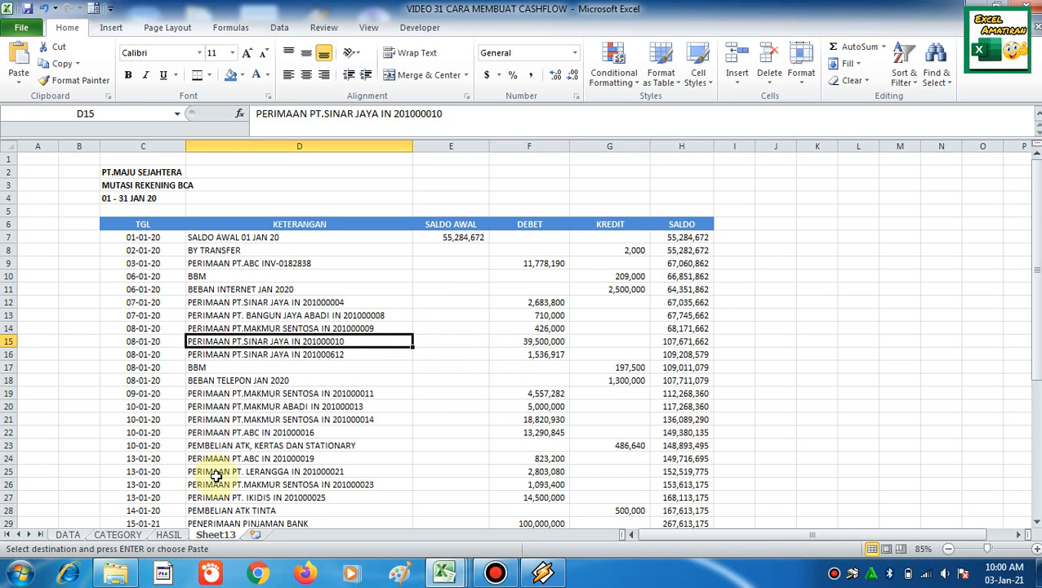
click(68, 534)
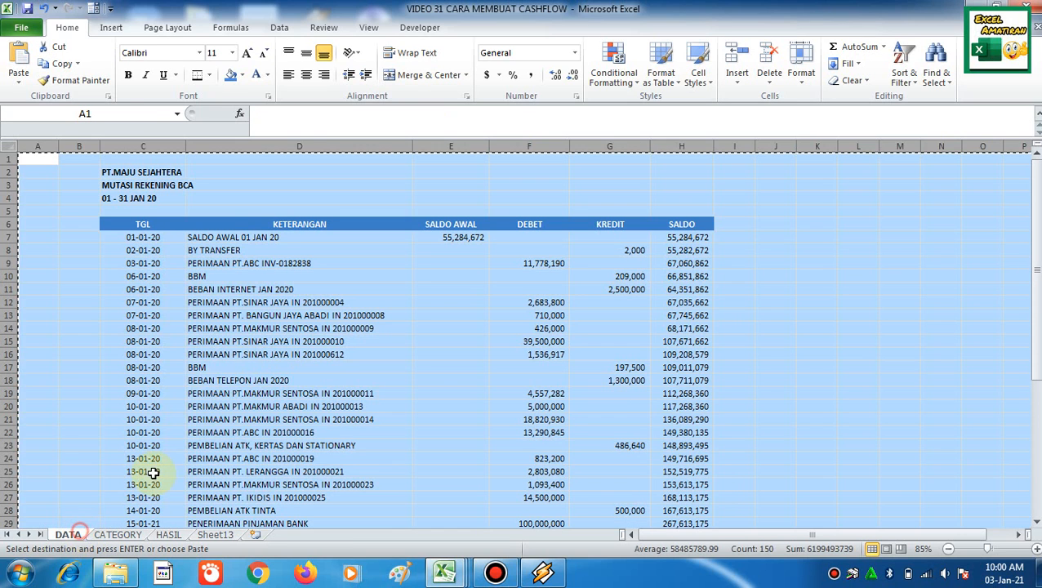
Cancel the pending copy, switch to Sheet13, and examine the first DEBET and KREDIT entries of the copied transaction list.
key(Escape)
click(216, 314)
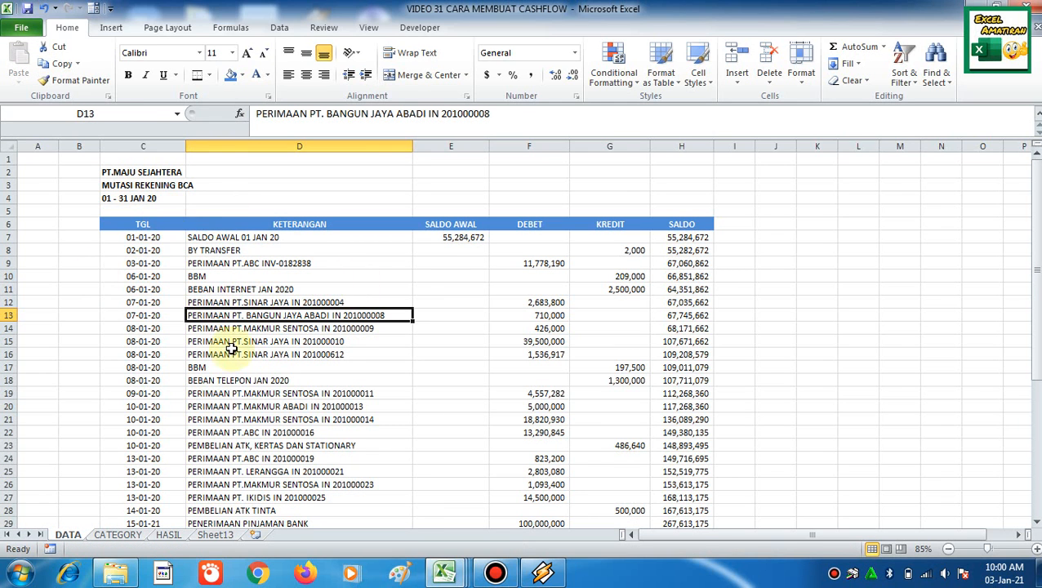
click(218, 535)
click(246, 470)
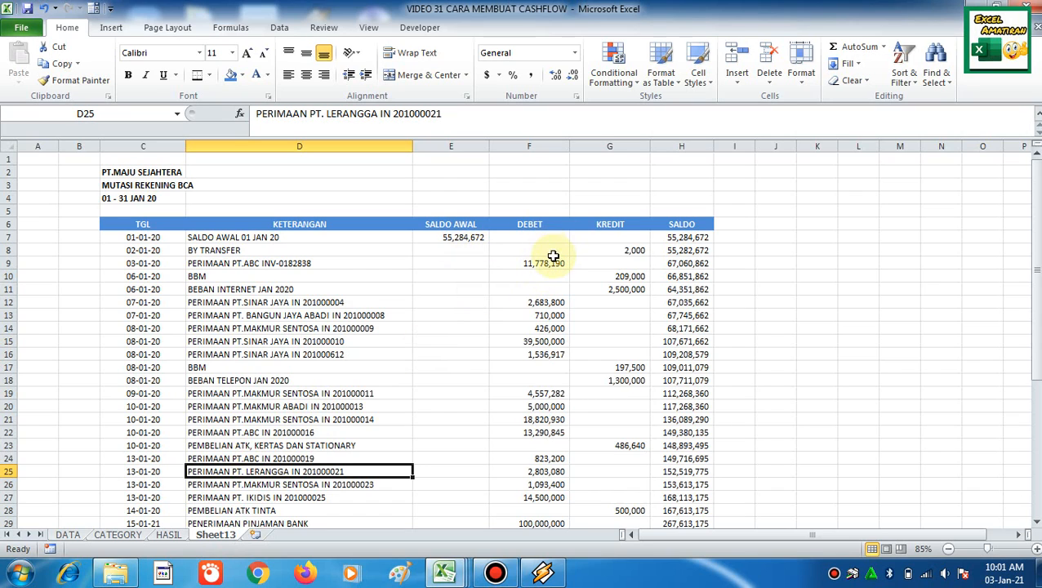
click(538, 236)
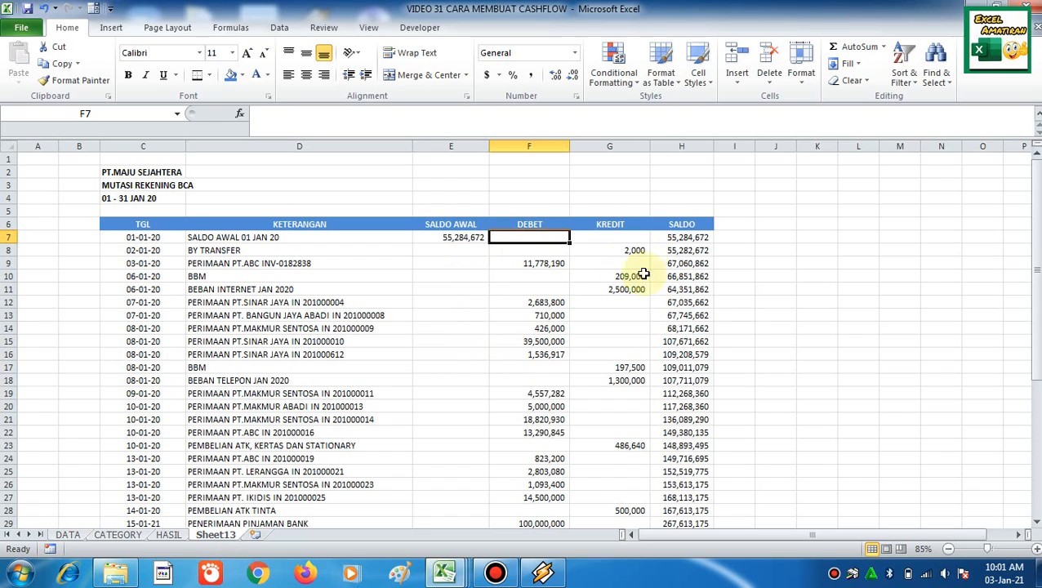
click(628, 249)
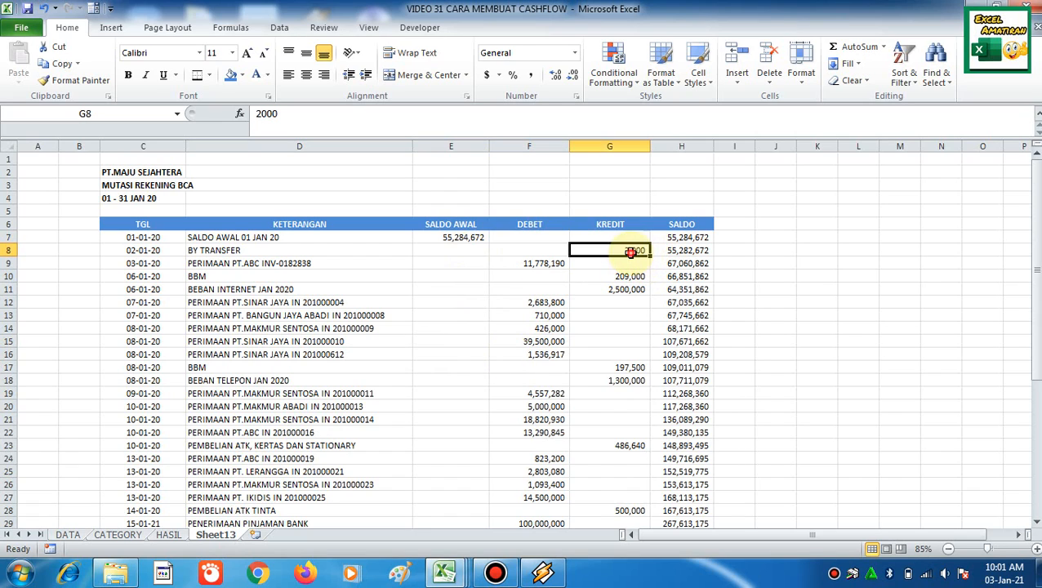
click(563, 249)
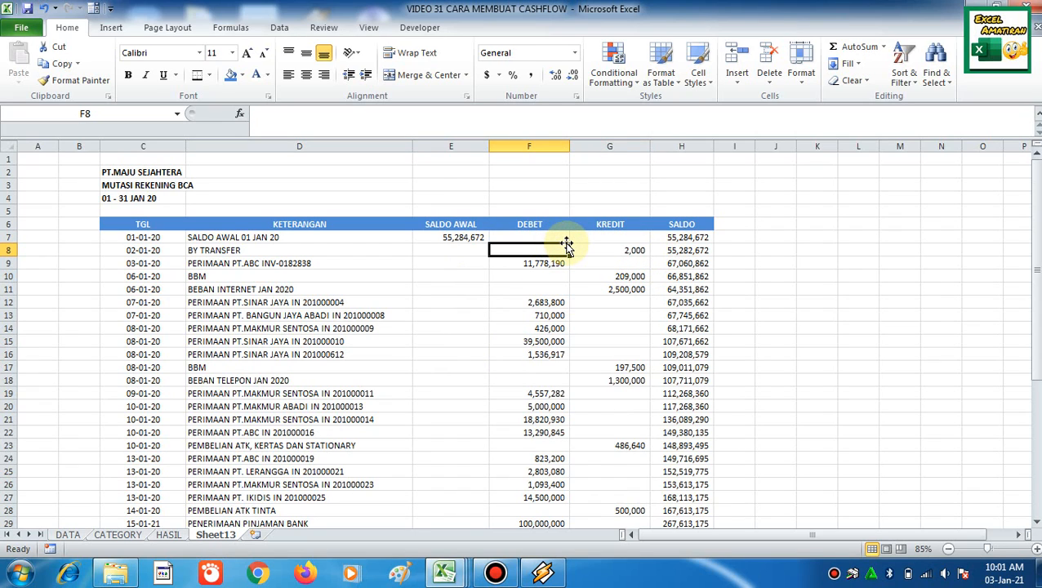
click(641, 249)
click(620, 289)
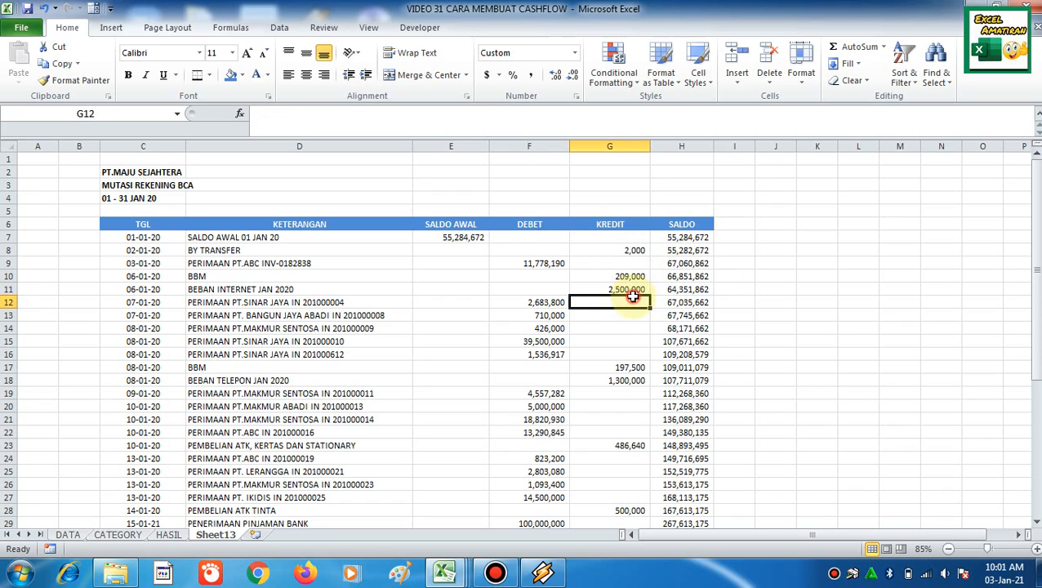
click(629, 302)
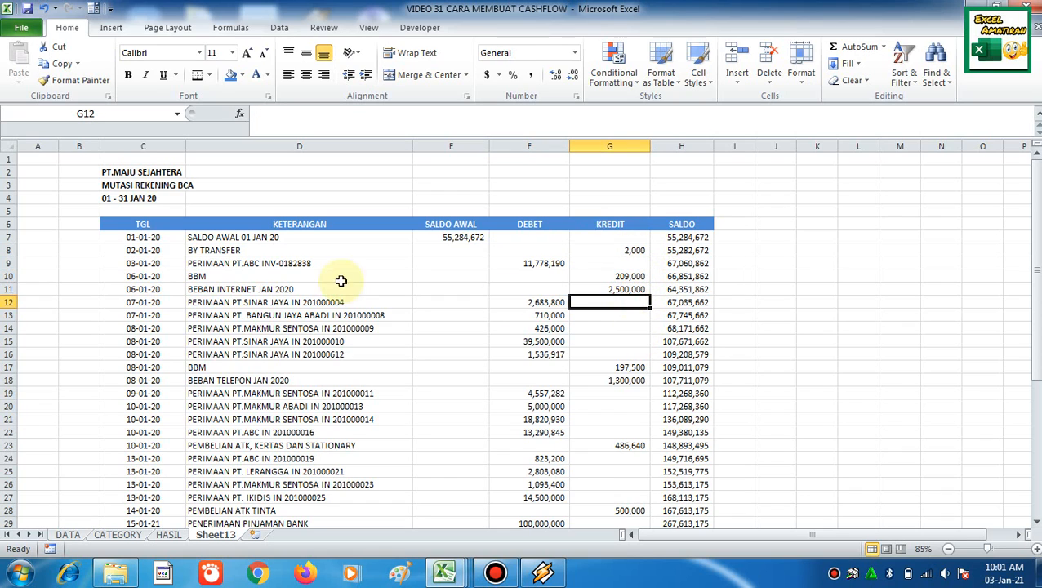
Start a row numbering beside the TGL column with 1 in B7 and the formula =1+B7 in B8.
click(147, 240)
key(Left)
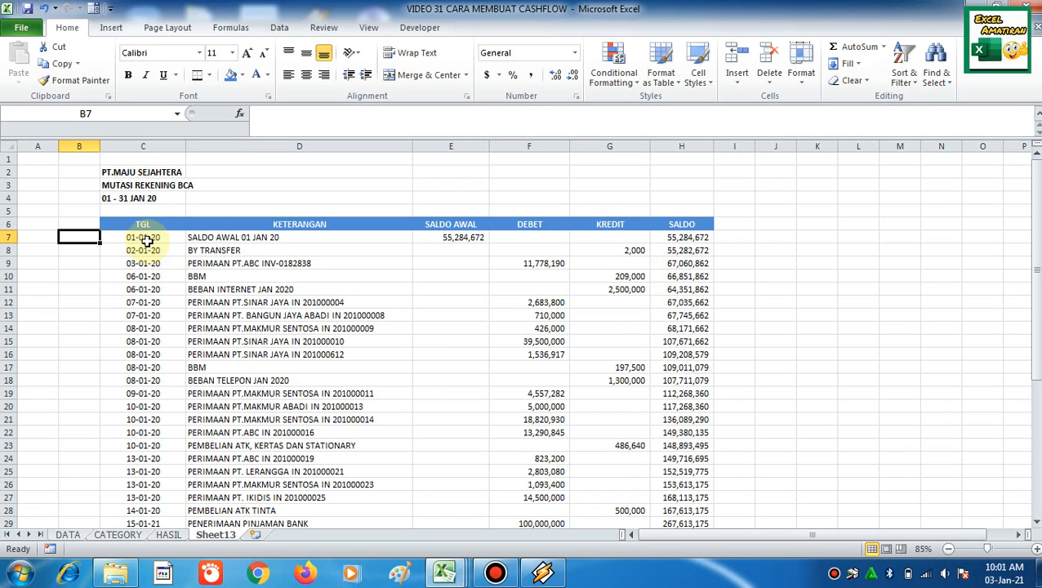
text(1)
key(Return)
text(=1)
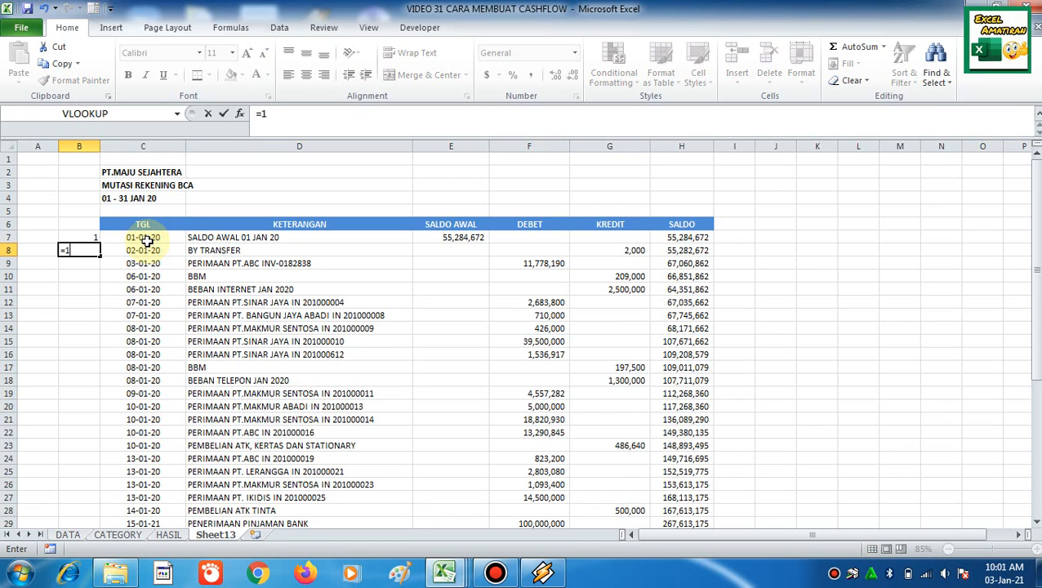
text(+)
key(Up)
key(ctrl+Return)
Copy the numbering formula from B8 down to B40, the row of the last transaction.
key(ctrl+c)
key(shift+Down)
key(shift+Down)
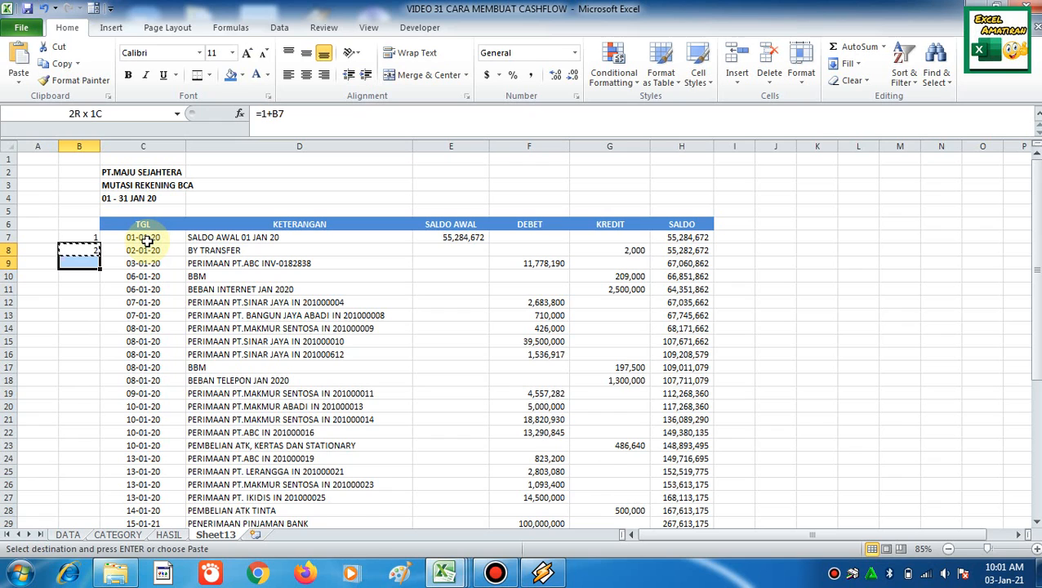
key(shift+Down)
key(shift+Down)
key(shift+Down)
key(shift+Down)
key(shift+Down)
key(shift+Down)
key(shift+Down)
key(shift+Down)
key(shift+Down)
key(shift+Down)
key(shift+Down)
key(shift+Down)
key(shift+Down)
key(shift+Down)
key(shift+Down)
key(shift+Down)
key(shift+Down)
key(shift+Down)
key(shift+Down)
key(shift+Down)
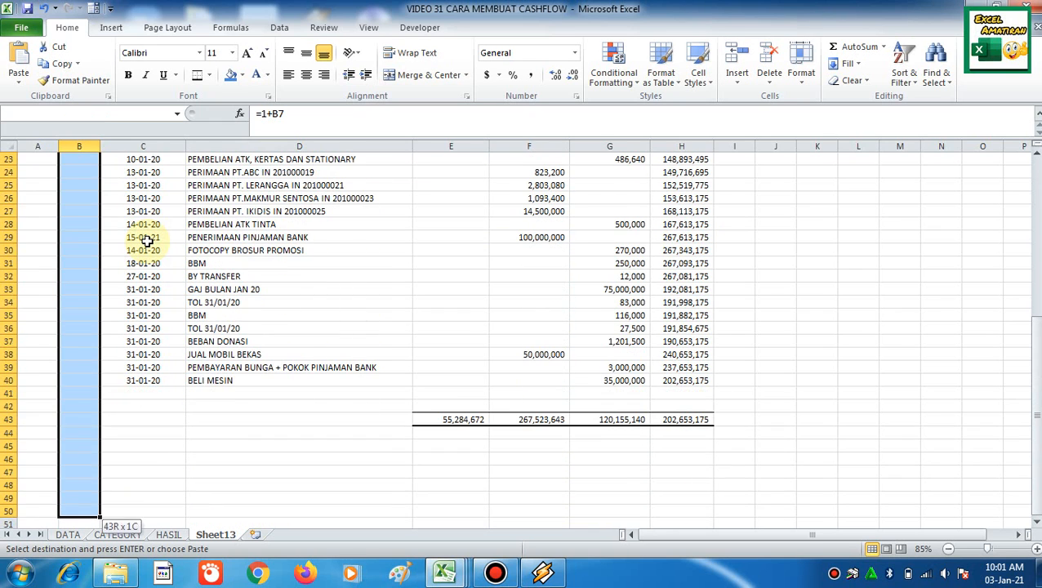
key(shift+Up)
key(shift+Up)
key(shift+Up)
key(shift+Up)
key(shift+Up)
key(shift+Up)
key(shift+Up)
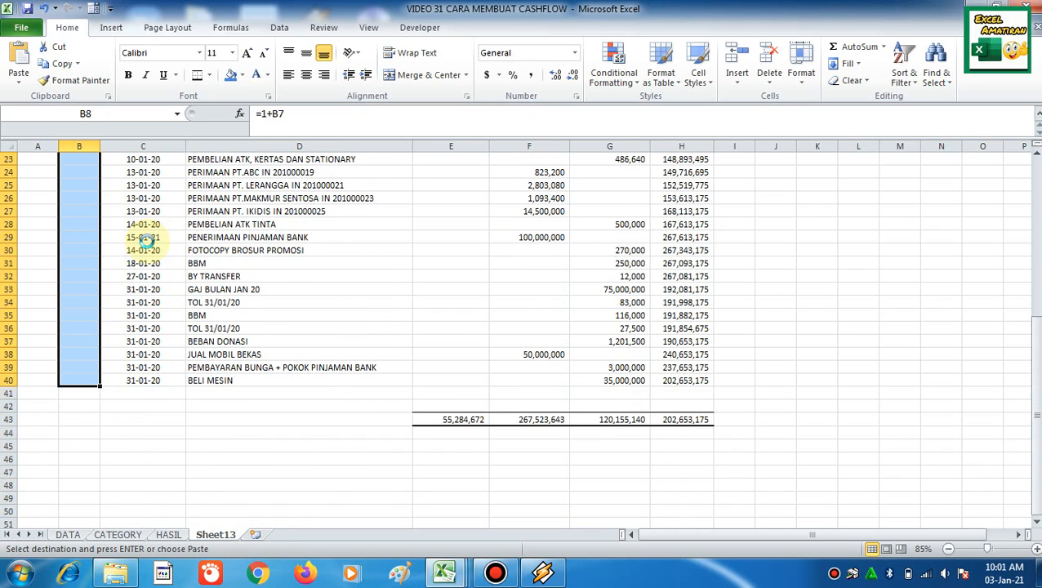
key(ctrl+v)
key(Escape)
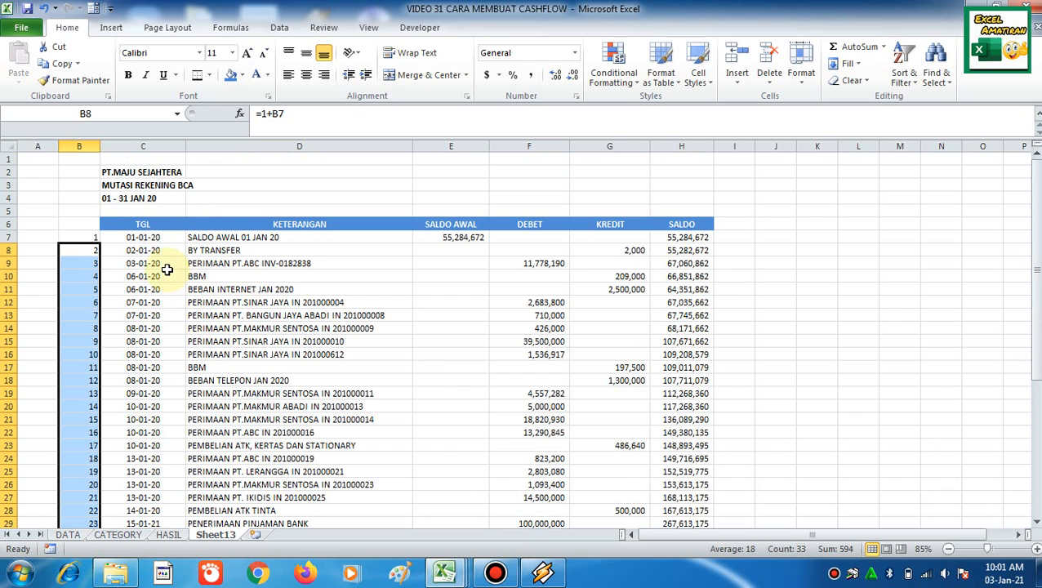
Convert the row numbers in B7:B40 to fixed values by pasting them over themselves as values only.
click(84, 251)
click(82, 299)
drag(84, 237, 88, 382)
key(ctrl+shift+Down)
key(ctrl+c)
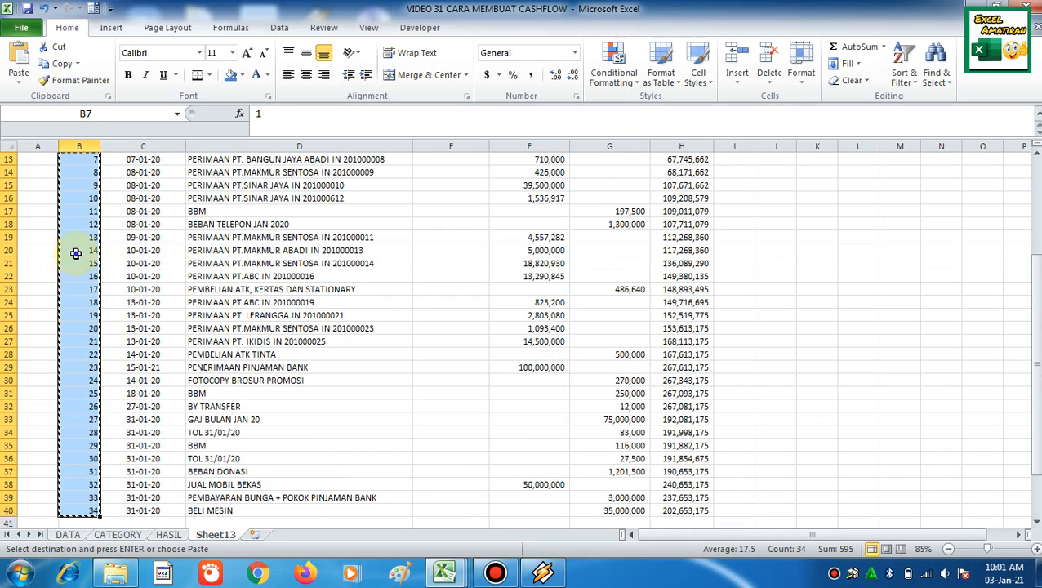
right_click(76, 254)
click(122, 334)
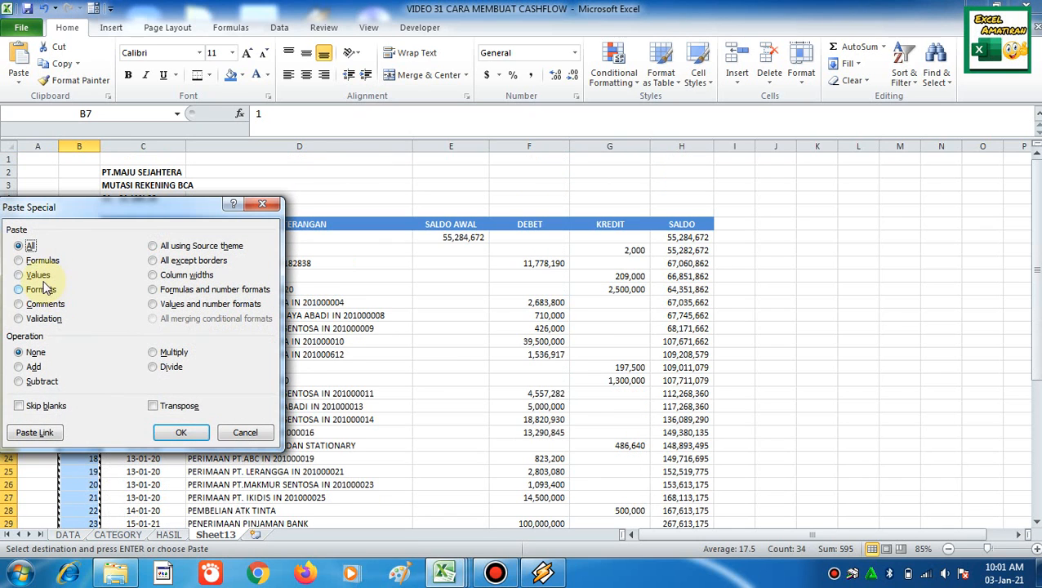
click(38, 276)
click(182, 433)
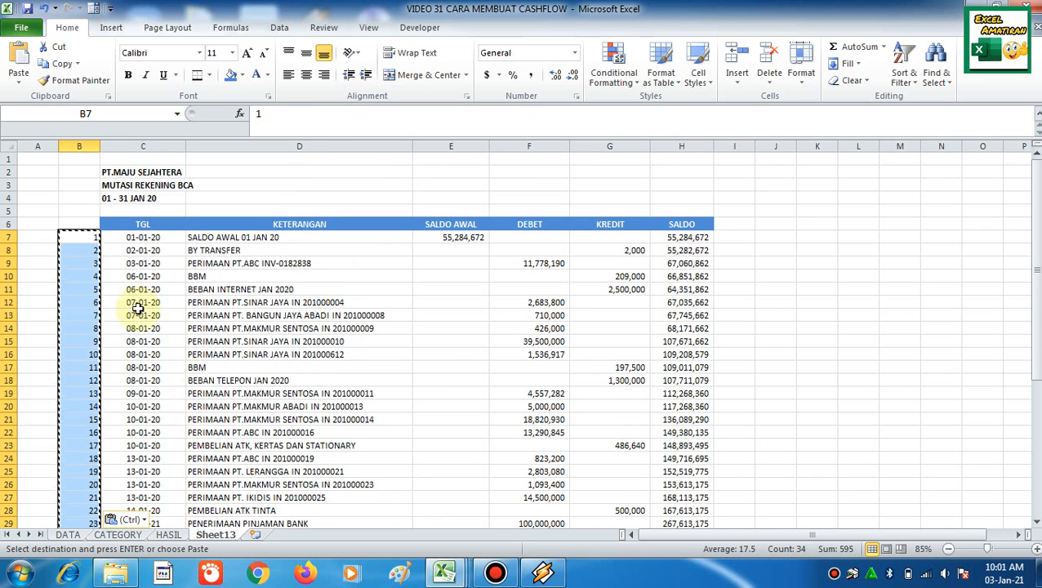
click(90, 237)
key(shift+Right)
key(shift+Right)
key(shift+Right)
key(shift+Right)
key(shift+Right)
key(shift+Right)
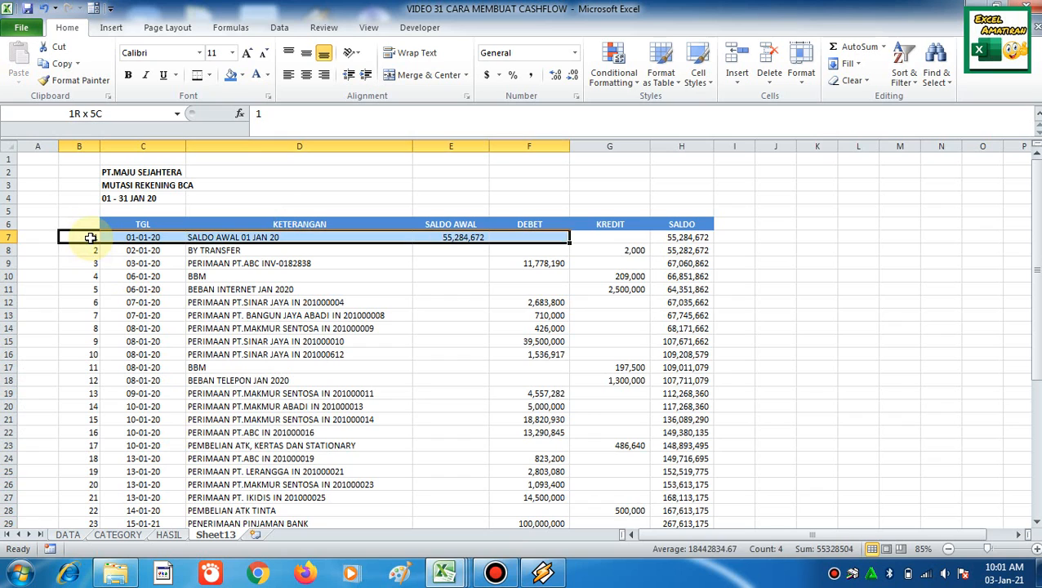
key(Right)
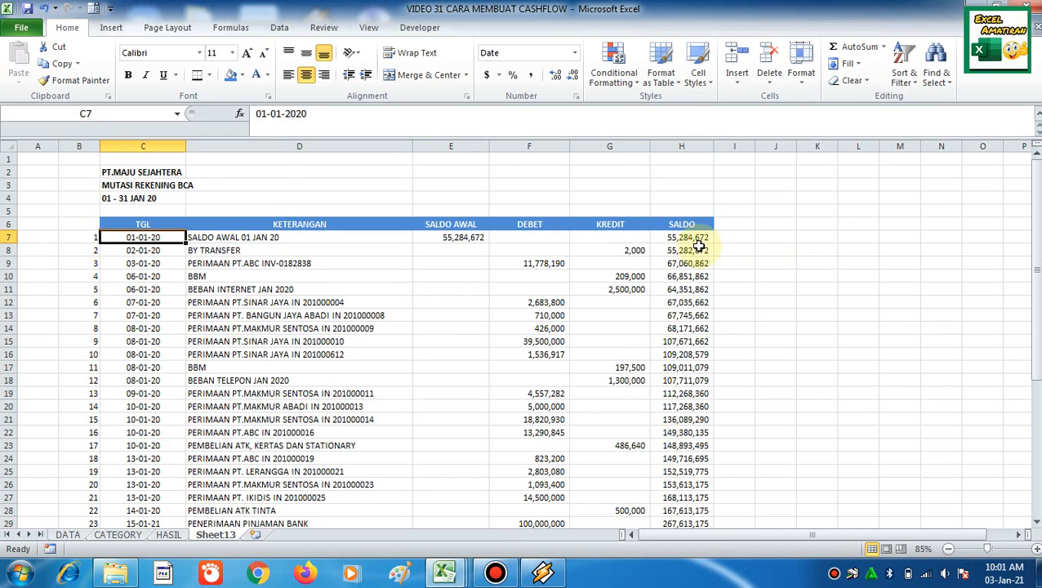
Paste the total closing balance from H43 into G46 as a value only.
click(682, 250)
scroll(791, 372, down, 8)
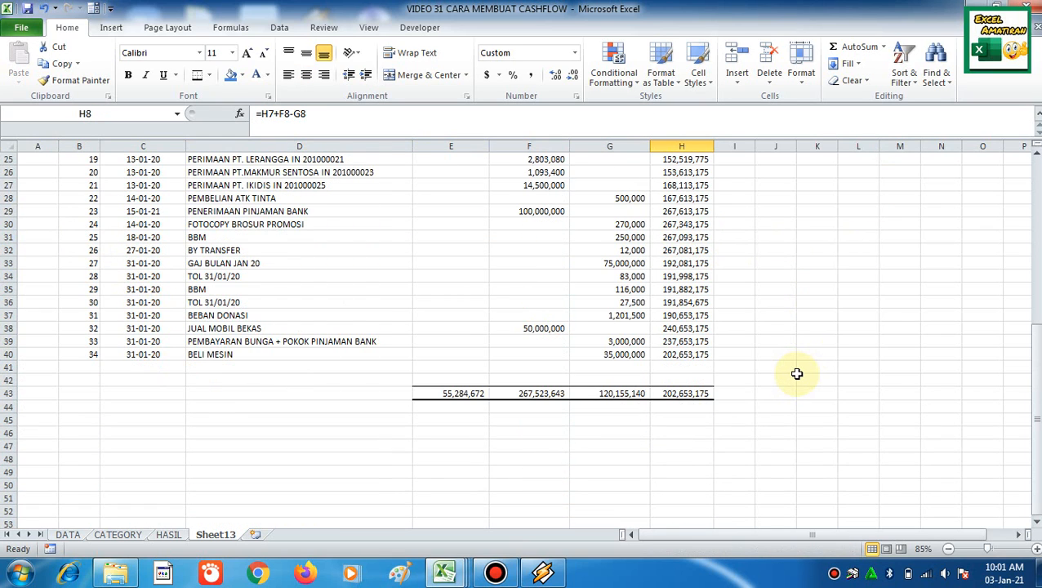
click(690, 394)
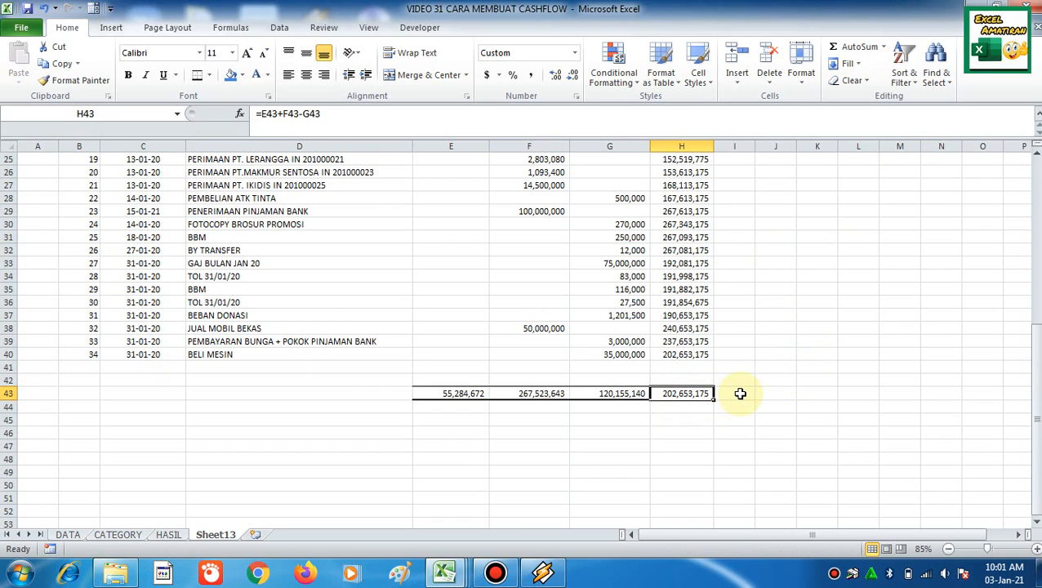
key(ctrl+c)
click(637, 432)
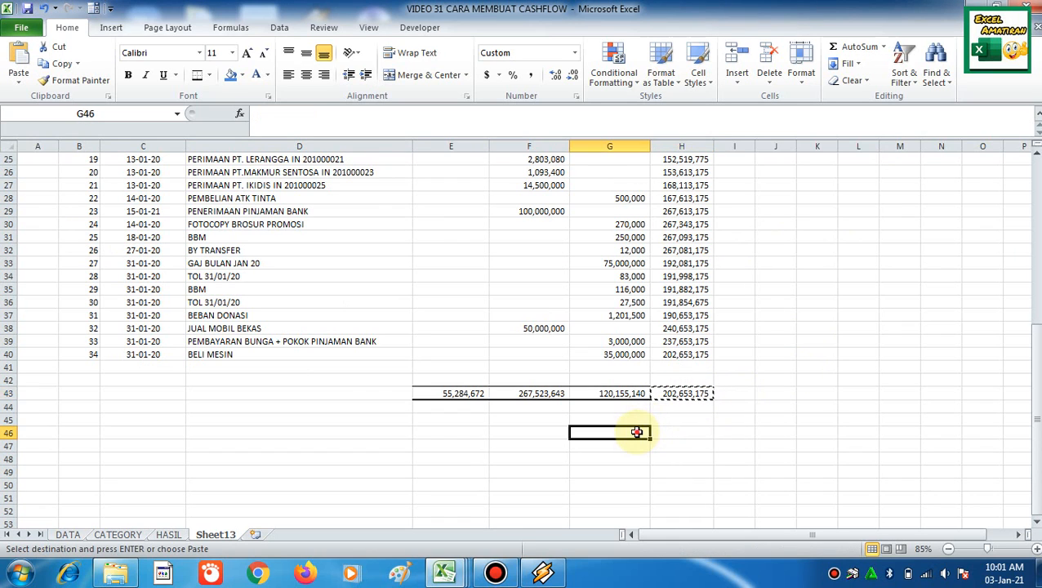
right_click(641, 437)
click(694, 177)
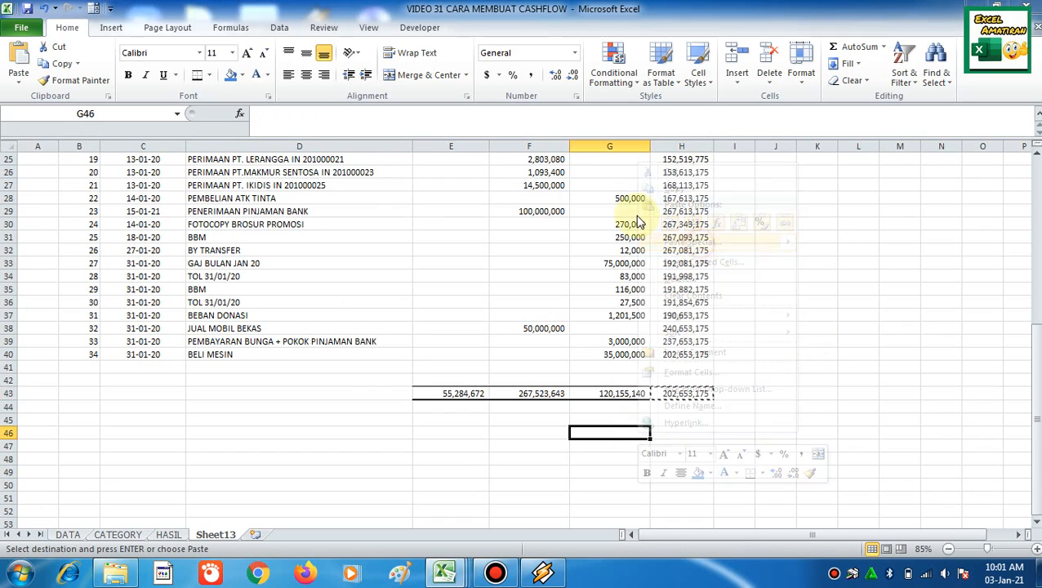
click(597, 185)
click(738, 343)
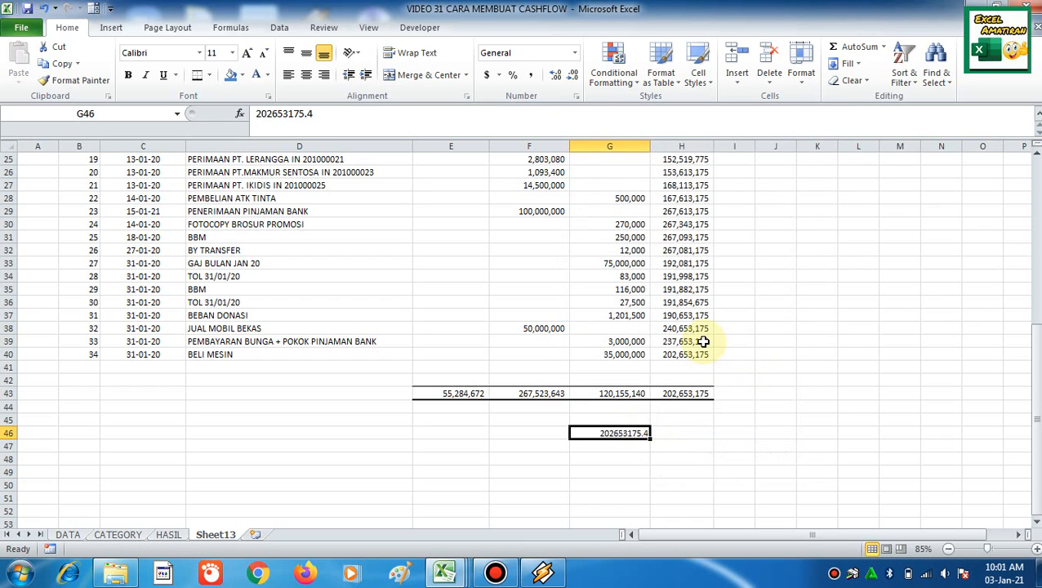
Delete the entire SALDO column H from the copied sheet and return to the start of the sheet.
click(703, 341)
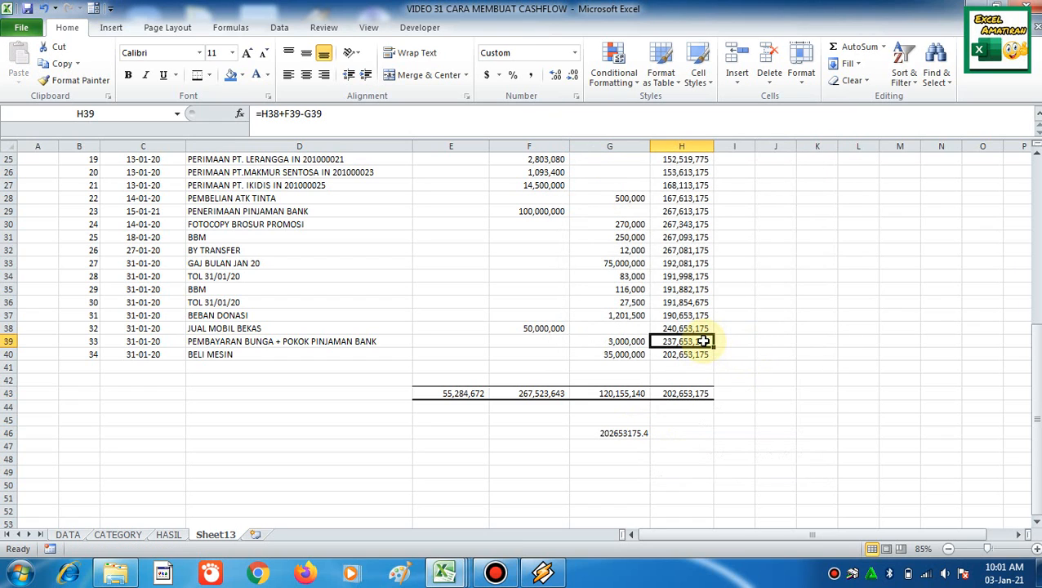
key(ctrl+minus)
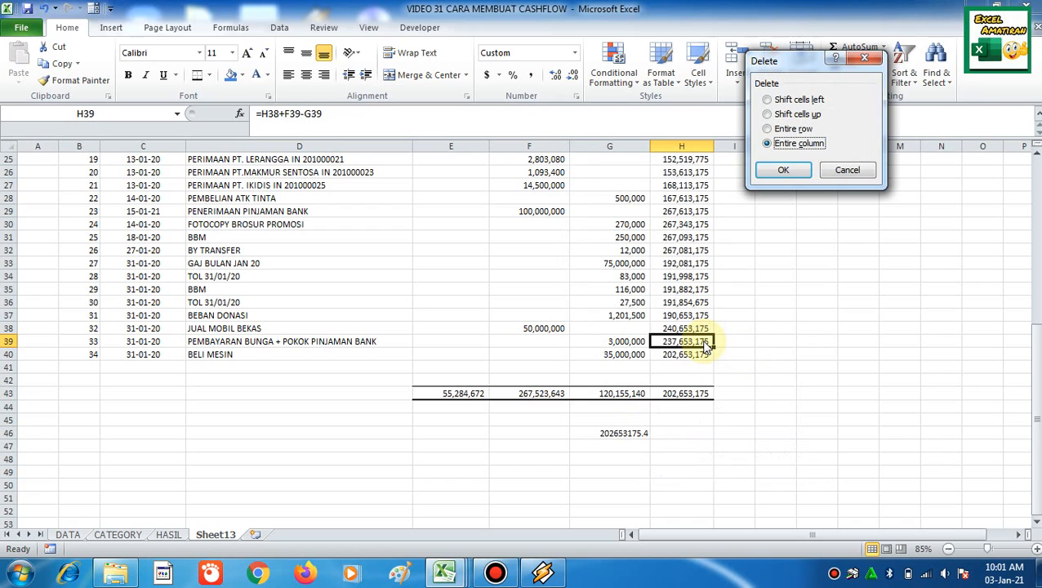
key(Return)
key(Up)
key(Up)
key(Up)
key(Up)
key(Up)
key(Up)
key(Up)
key(Up)
key(Up)
key(Up)
key(Up)
key(Up)
key(Up)
key(Up)
key(Up)
key(Up)
key(Up)
key(Up)
key(Up)
key(Up)
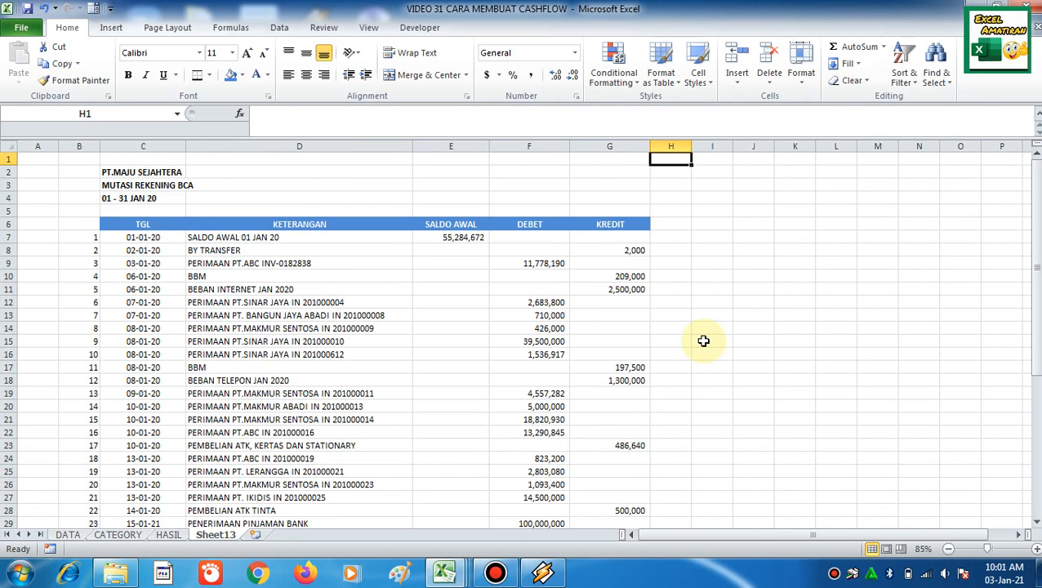
Examine how the first transactions are split between the DEBET and KREDIT columns.
click(531, 276)
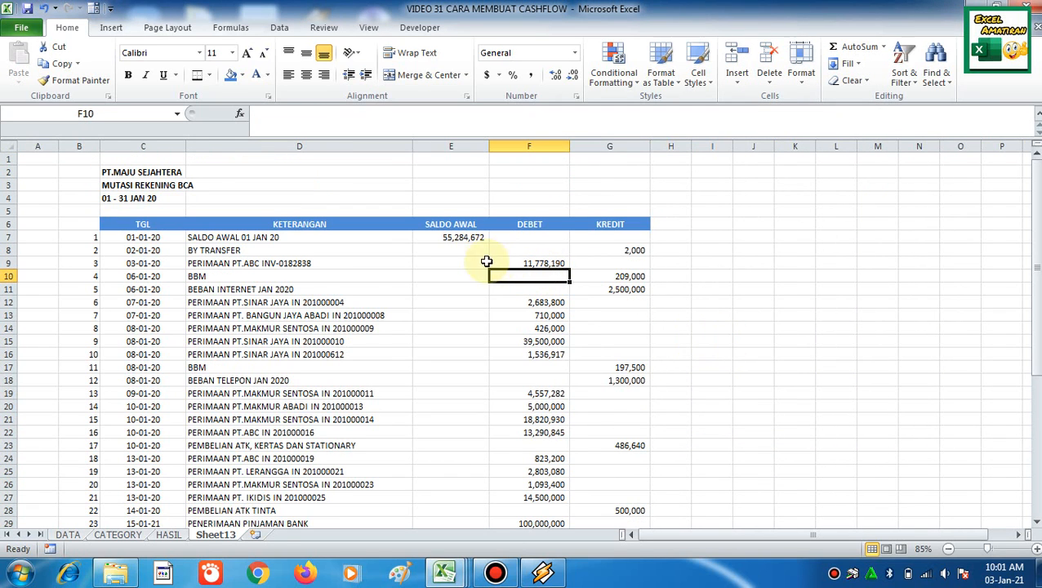
click(622, 250)
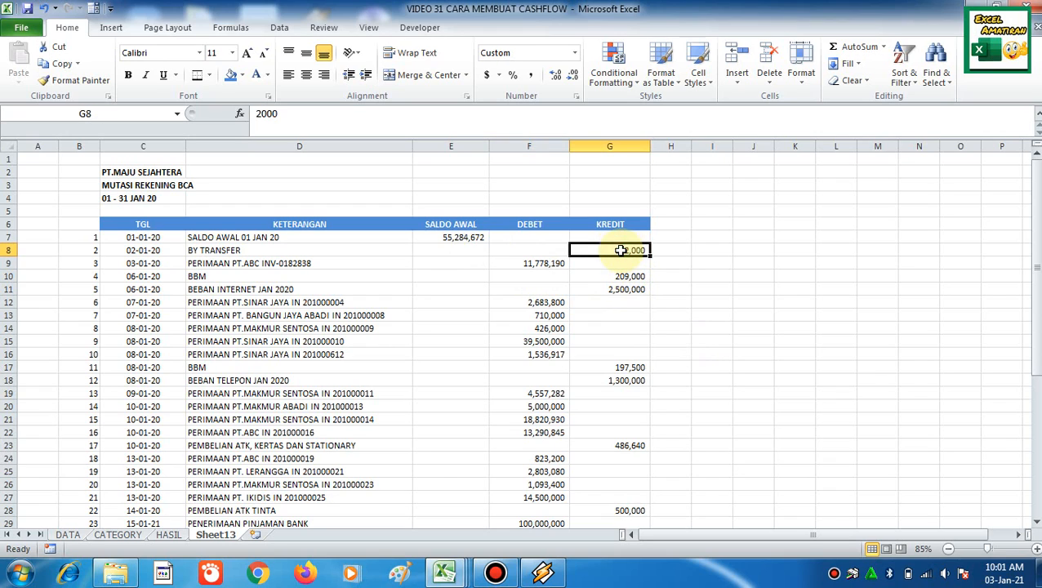
click(547, 250)
click(545, 224)
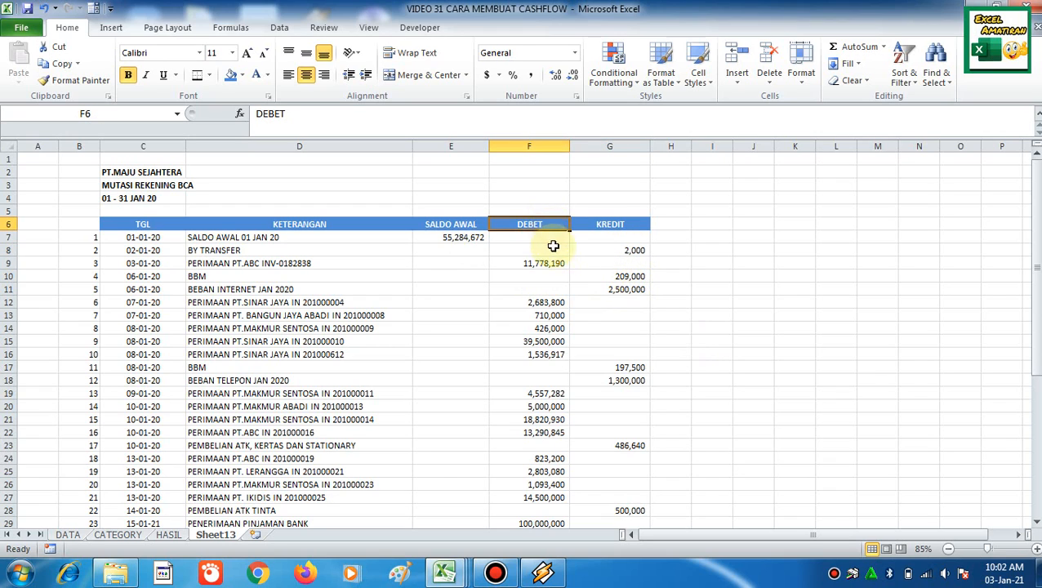
click(596, 250)
Sort the transaction rows from row 7 across columns B to H by Column G values in ascending order, with the header-row option off.
click(143, 250)
key(Left)
key(Up)
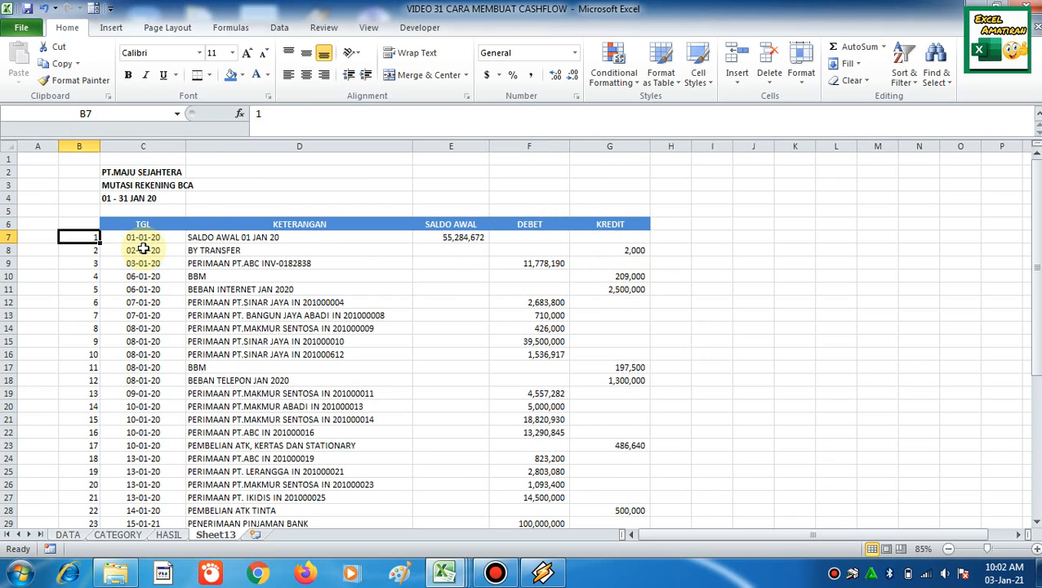
key(shift+Down)
key(shift+Right)
key(shift+Right)
key(shift+Right)
key(shift+Right)
key(shift+Right)
key(shift+Right)
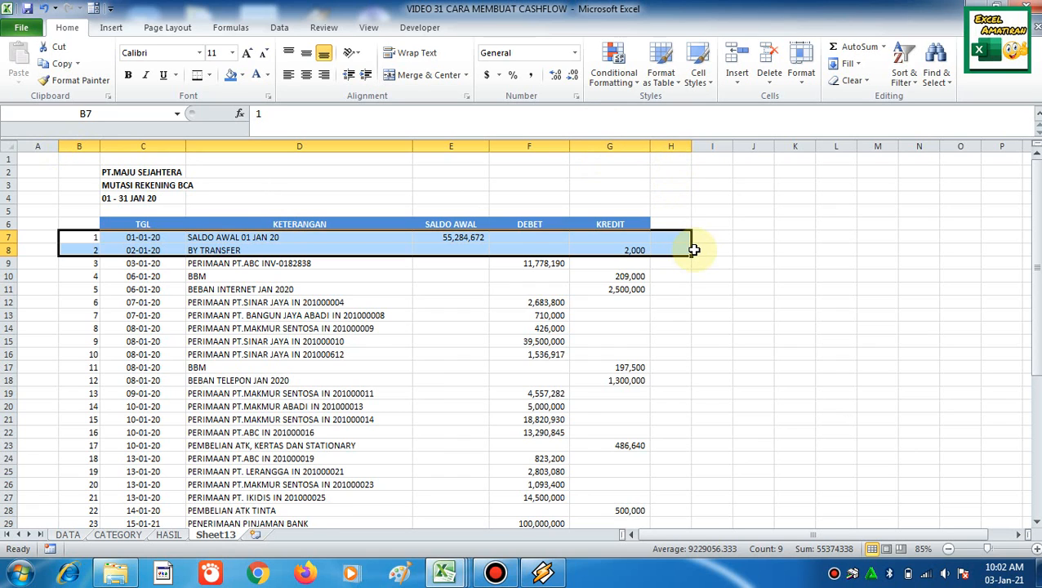
key(ctrl+shift+Down)
scroll(651, 342, up, 4)
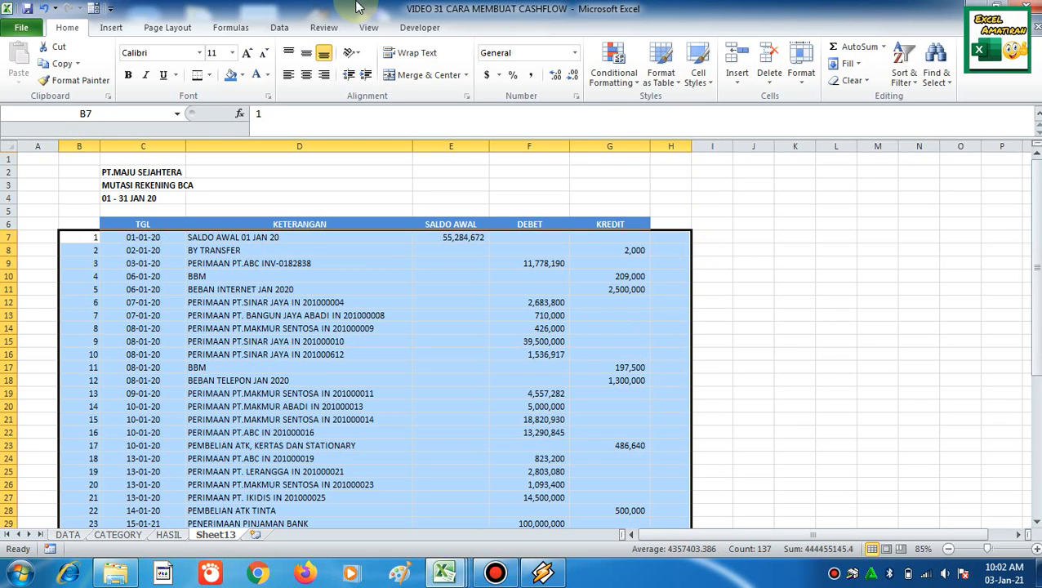
click(279, 27)
click(362, 61)
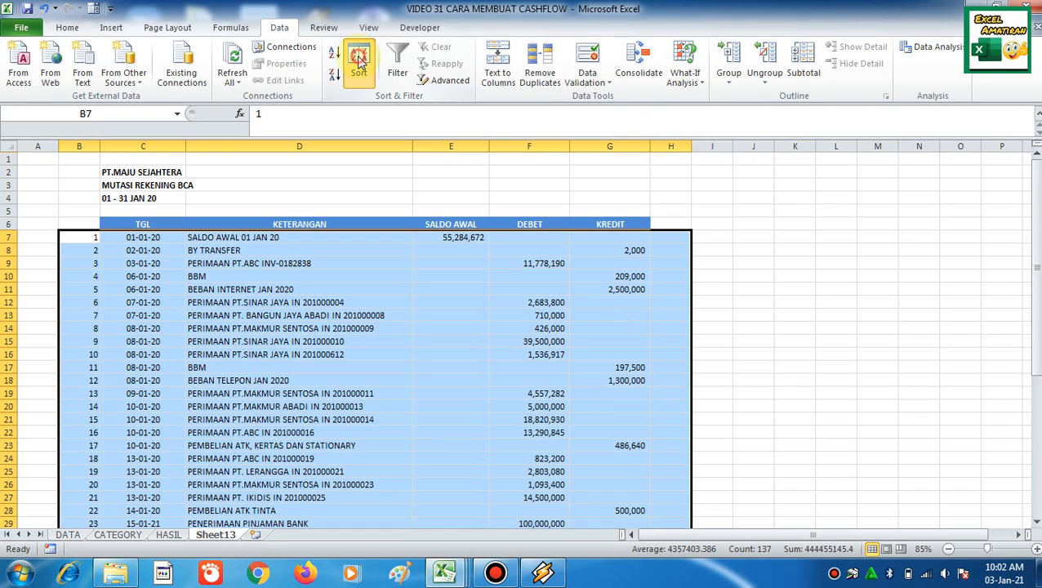
drag(756, 35, 873, 11)
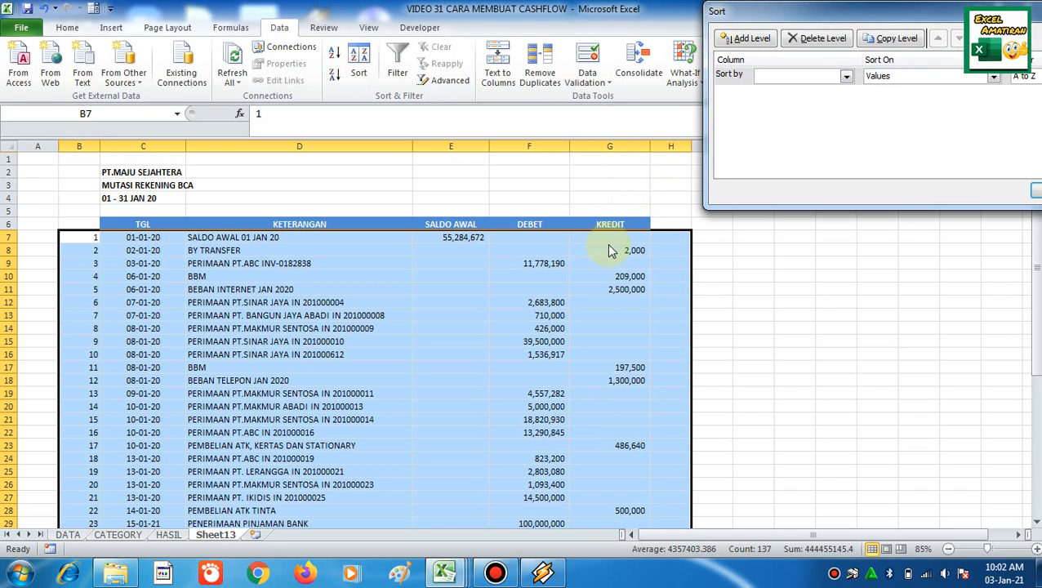
click(832, 81)
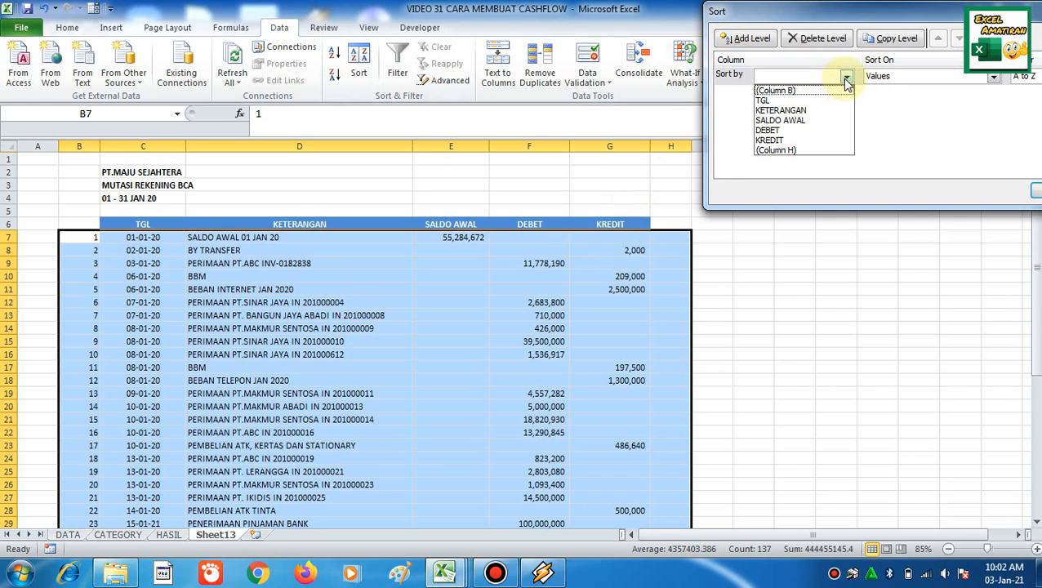
click(846, 80)
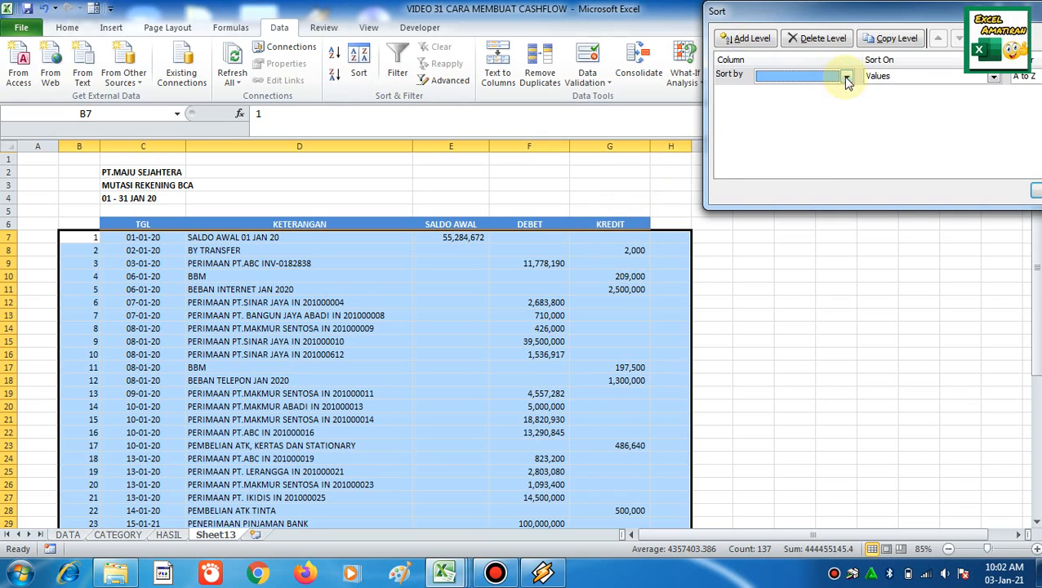
click(846, 79)
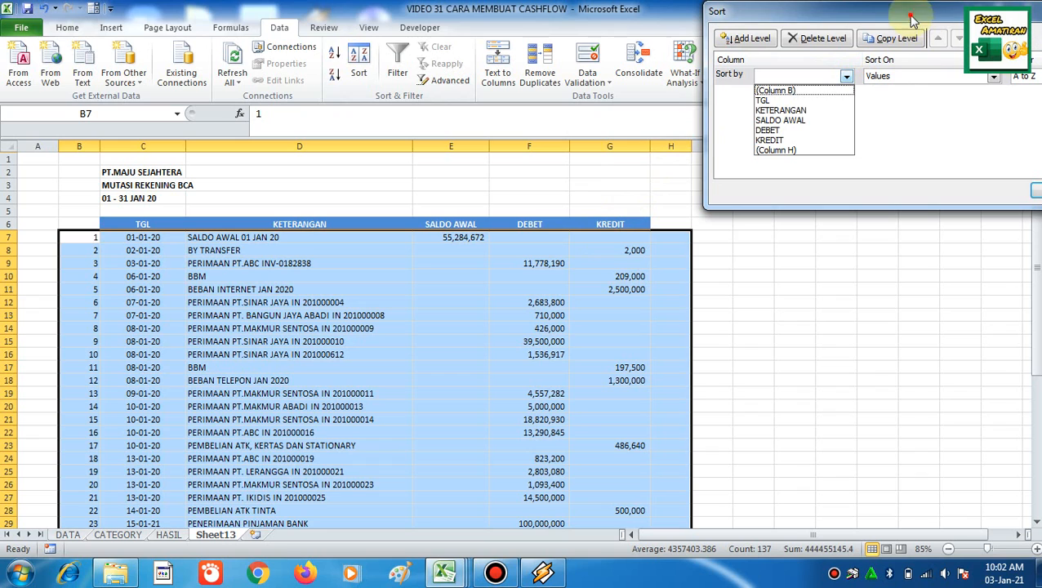
drag(763, 12, 544, 12)
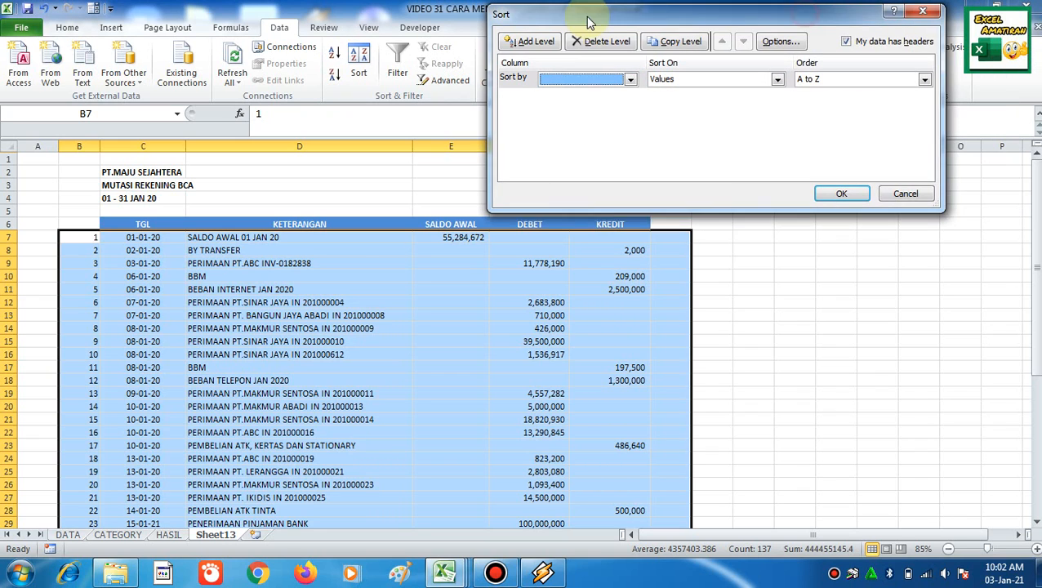
click(857, 45)
click(628, 78)
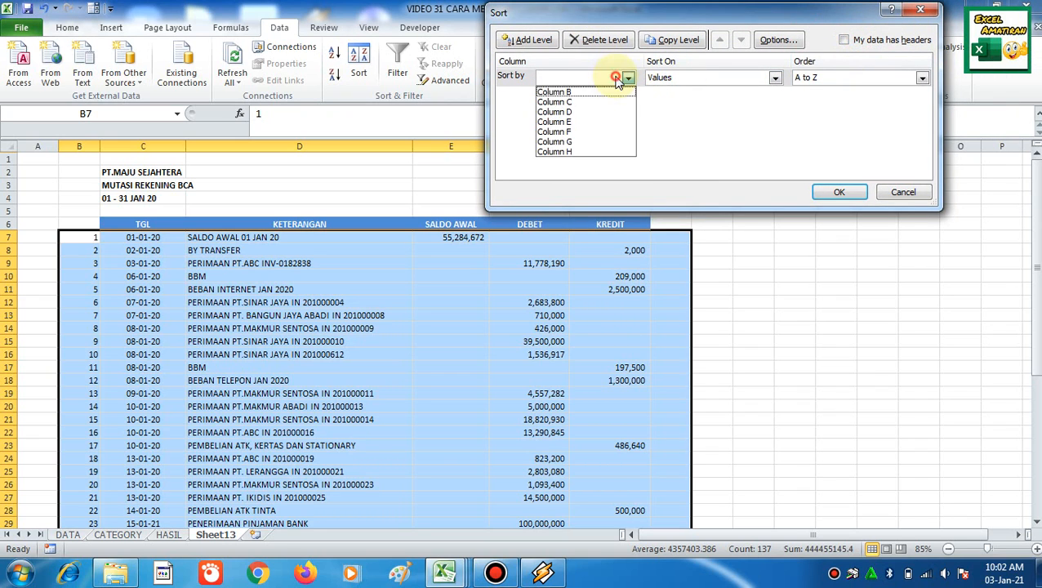
click(605, 141)
click(838, 192)
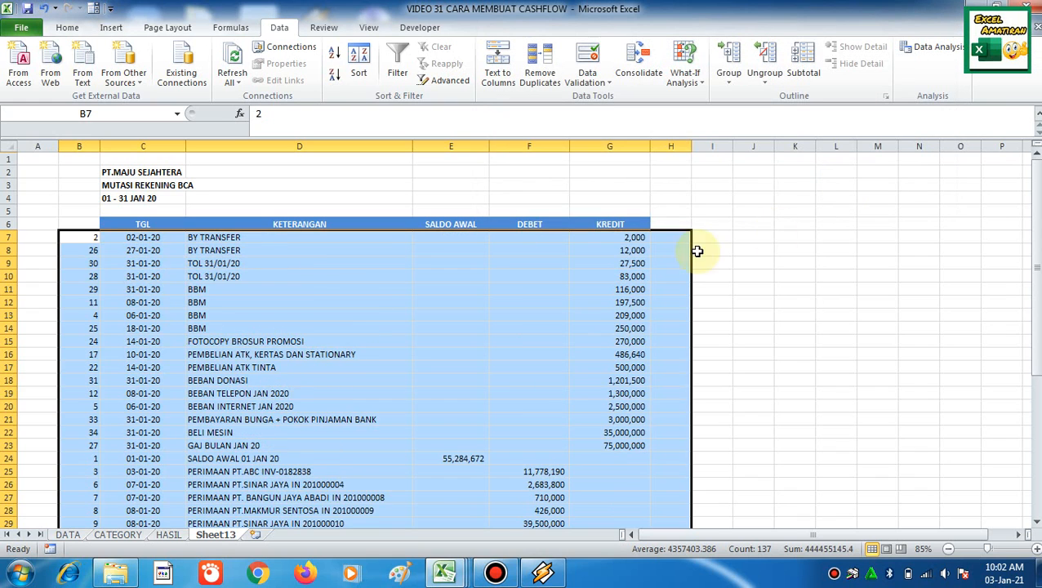
Enter the formula =G7*-1 in H7 to turn the first KREDIT amount negative.
click(643, 251)
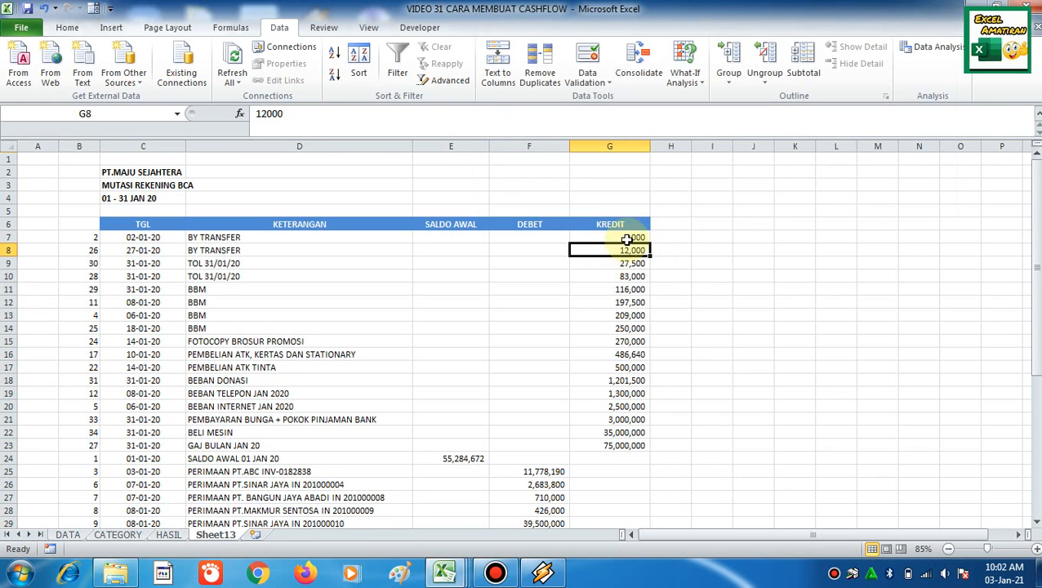
drag(626, 239, 633, 447)
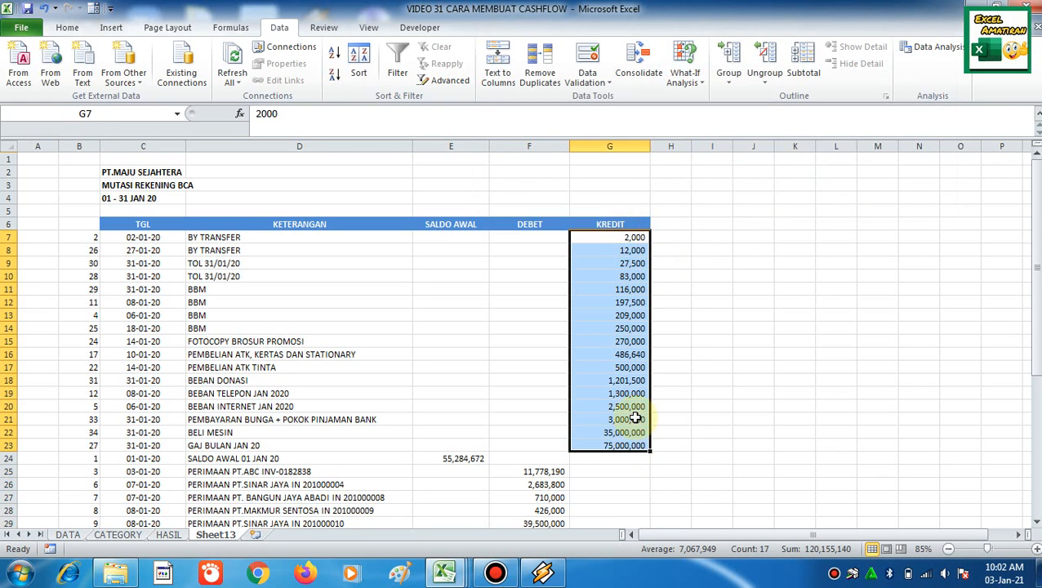
click(553, 237)
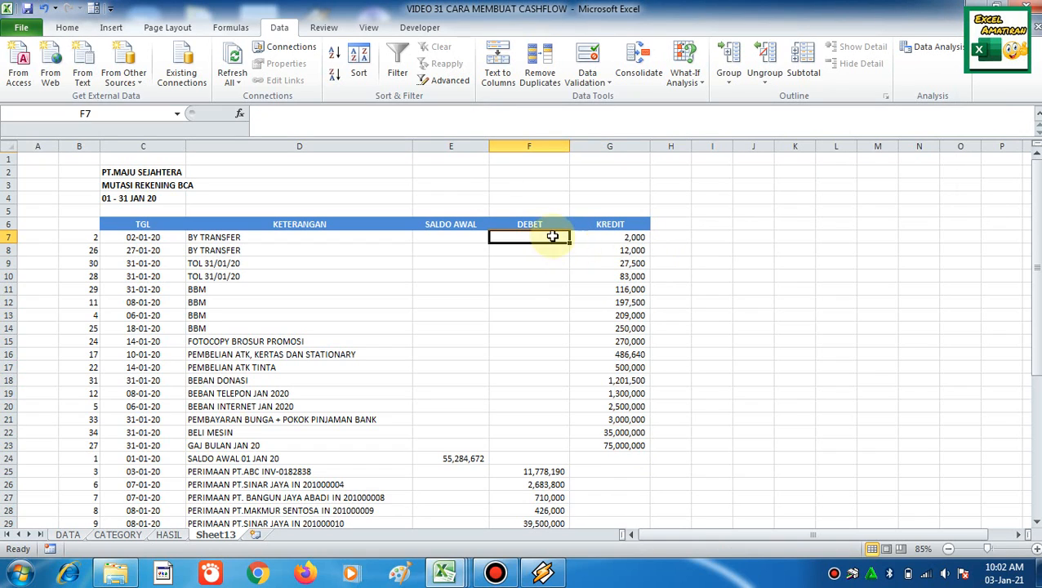
drag(624, 238, 624, 444)
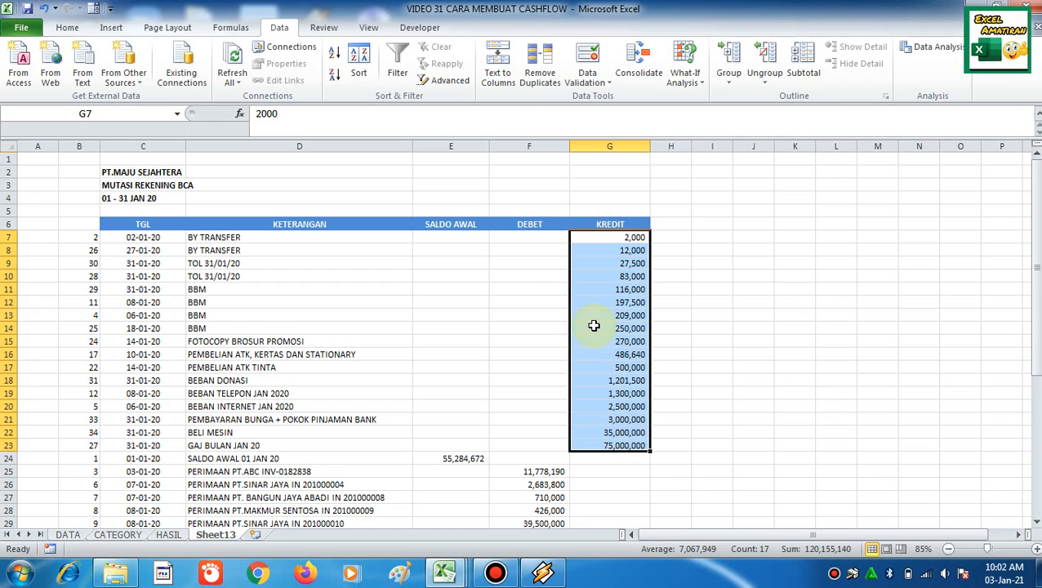
click(537, 238)
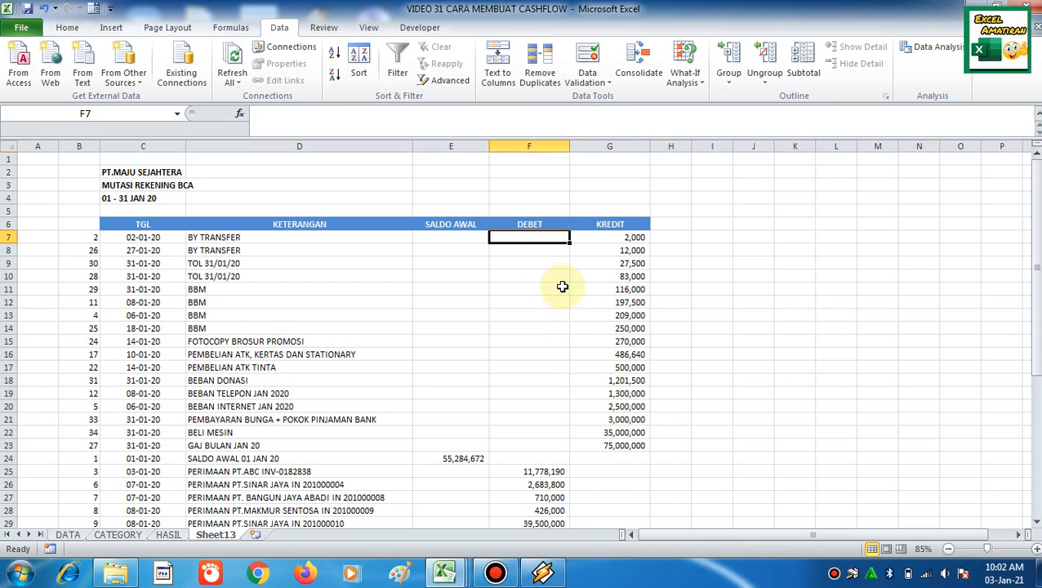
click(684, 237)
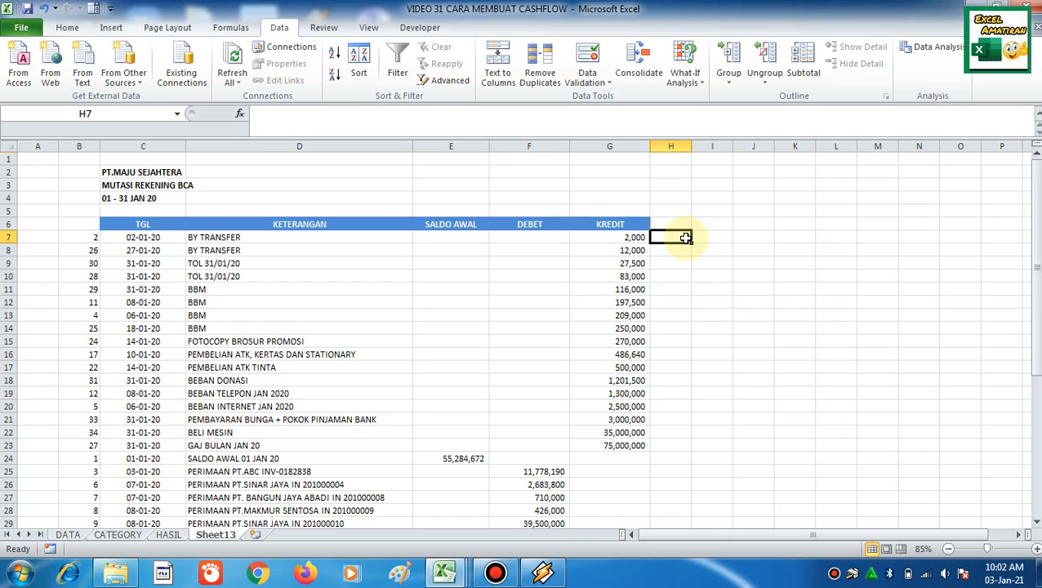
text(=)
key(Left)
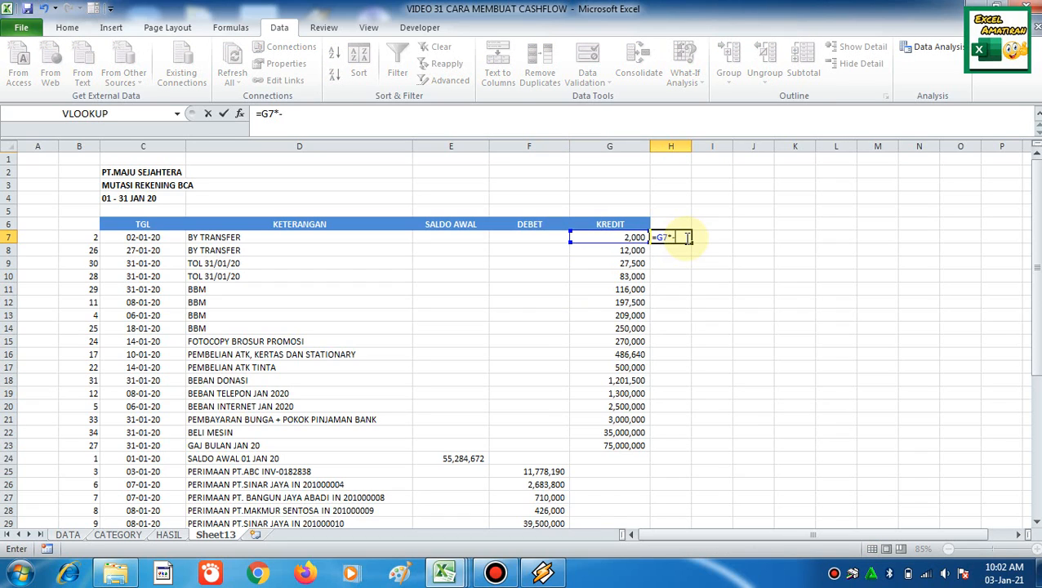
text(1)
key(Return)
click(684, 238)
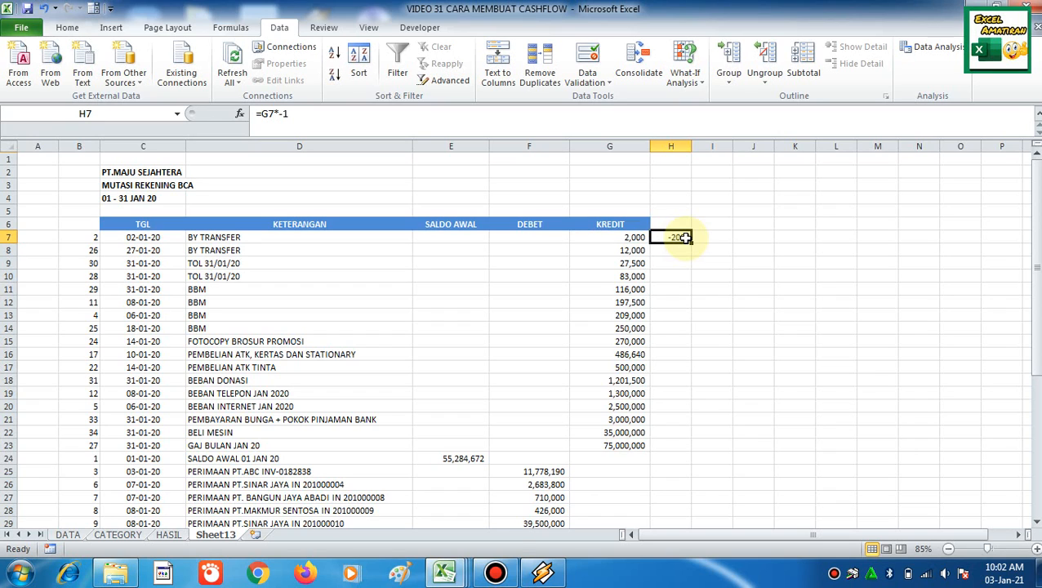
Copy the negating formula from H7 down through H23, covering every row with a KREDIT amount.
key(ctrl+c)
key(shift+Down)
key(shift+Down)
key(shift+Down)
key(shift+Down)
key(shift+Down)
key(shift+Down)
key(shift+Down)
key(shift+Down)
key(shift+Down)
key(shift+Down)
key(shift+Down)
key(shift+Down)
key(shift+Down)
key(shift+Down)
key(shift+Down)
key(shift+Down)
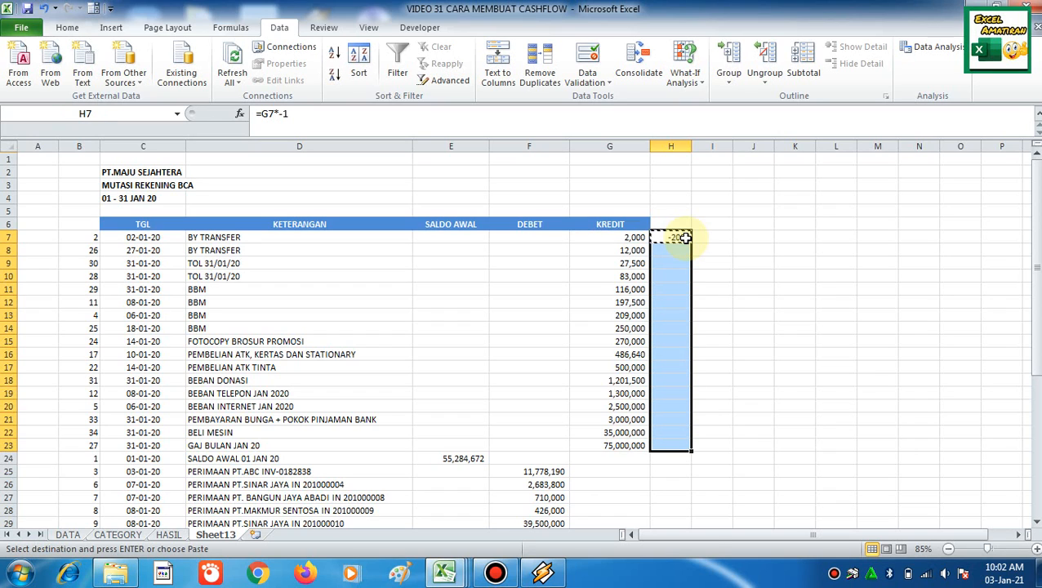
key(ctrl+v)
key(Escape)
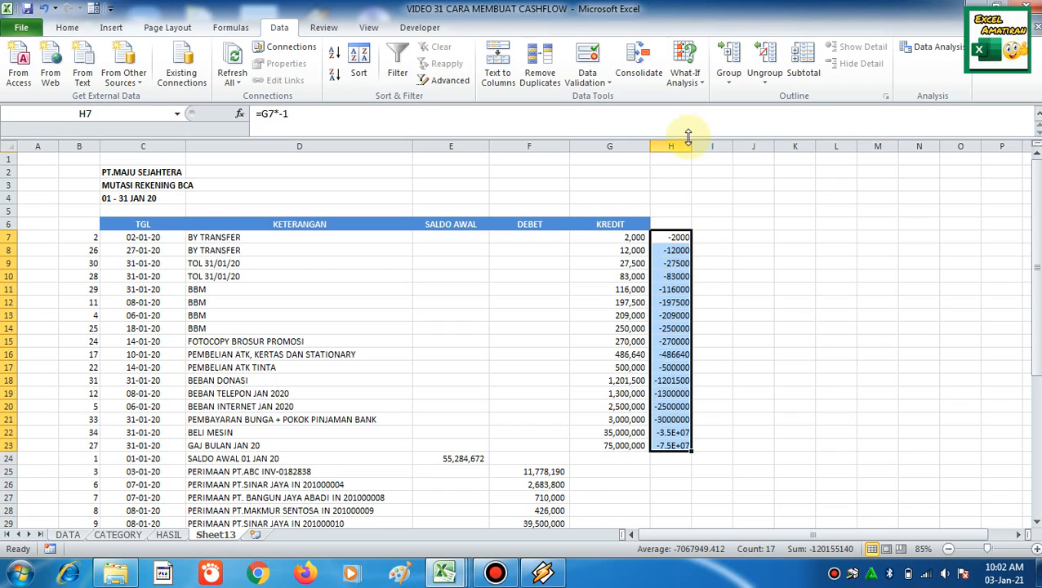
Format H7:H23 with thousands separators and no decimals, and widen column H to fit the largest amounts.
drag(688, 137, 702, 141)
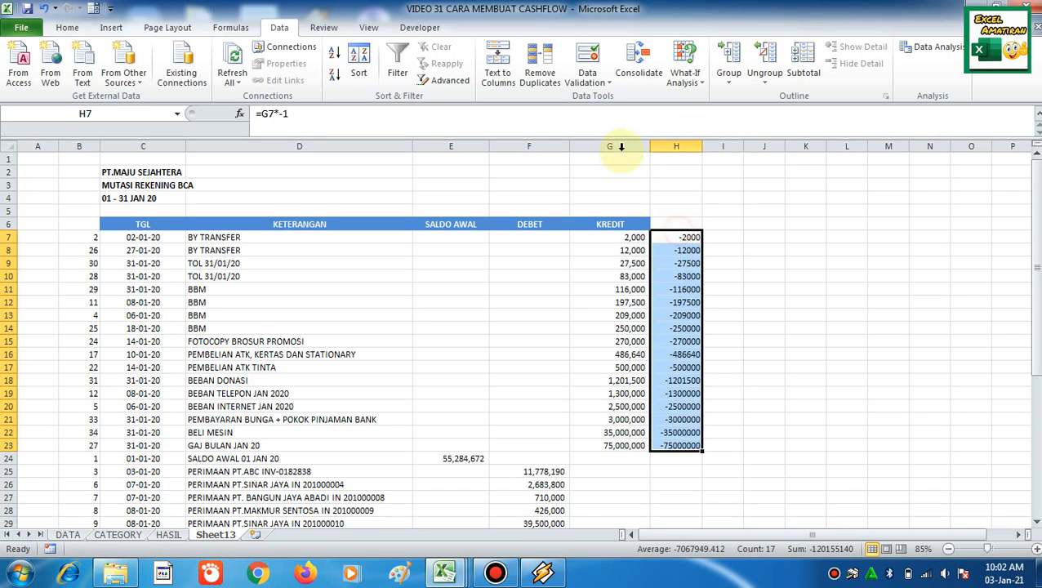
click(67, 27)
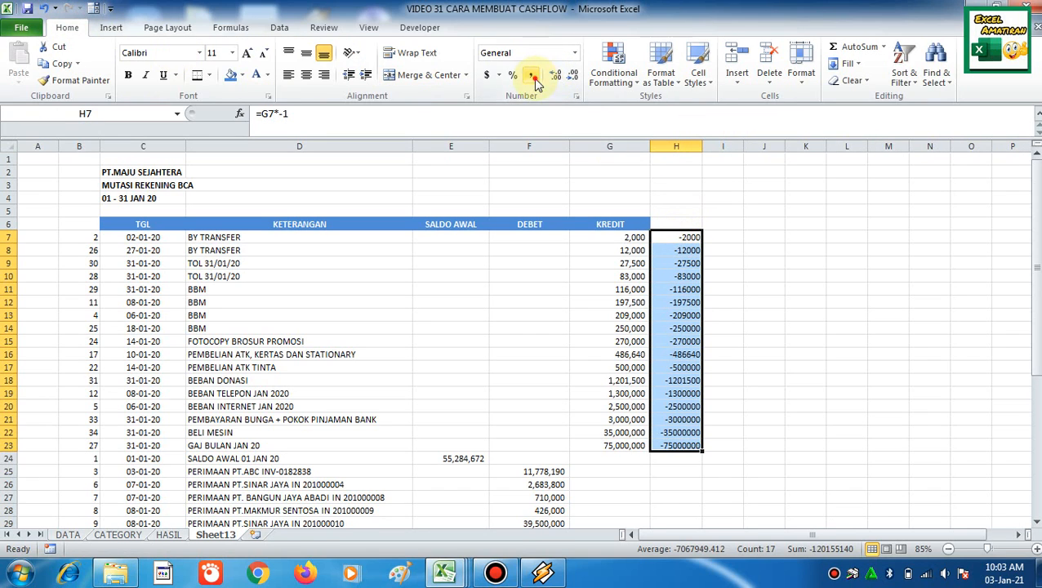
click(532, 75)
click(571, 75)
click(571, 75)
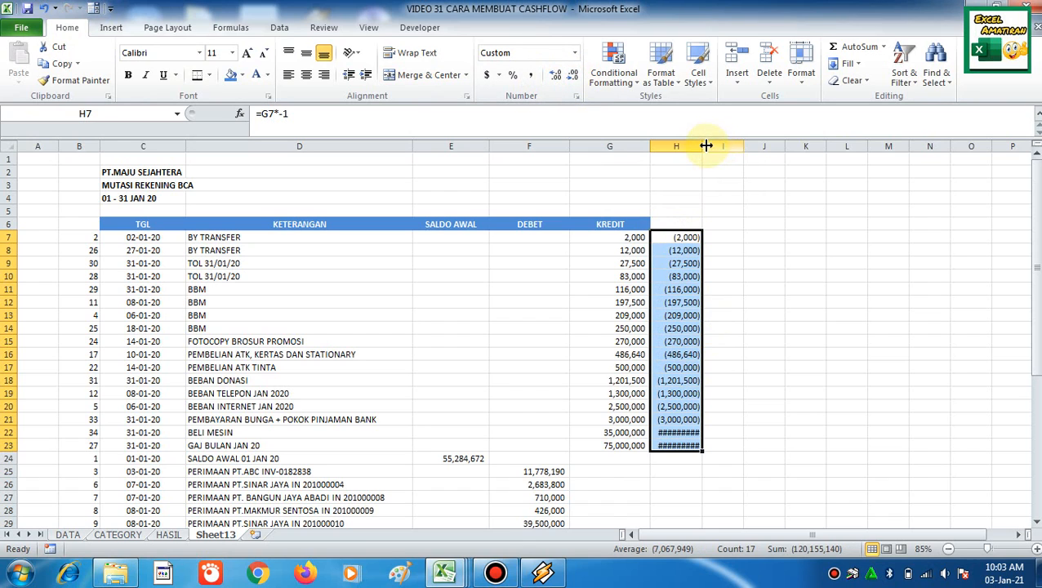
drag(706, 146, 722, 147)
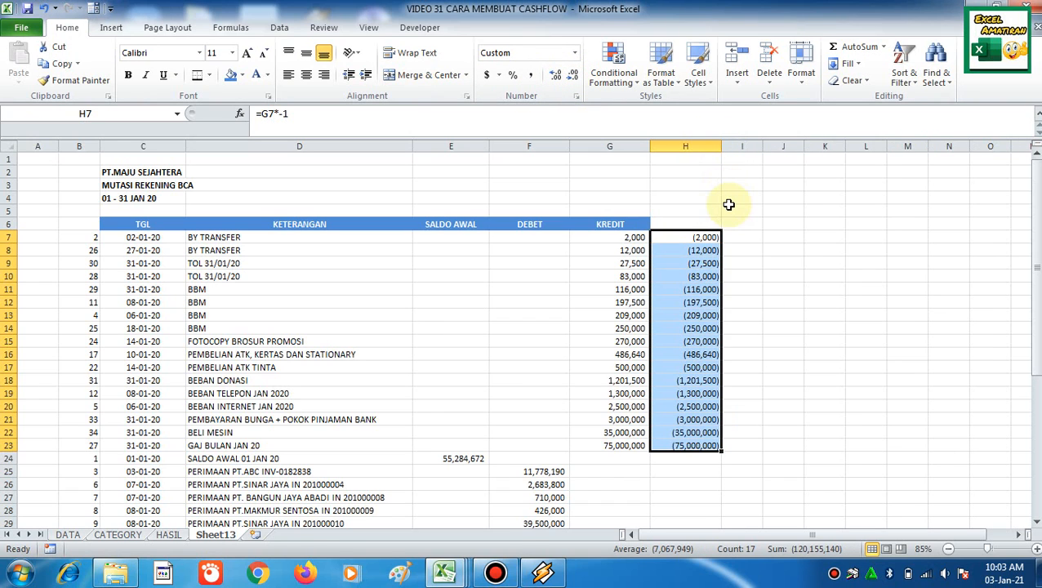
Convert the formulas in H7:H23 to fixed numbers by pasting them over themselves as values only.
key(ctrl+c)
right_click(699, 267)
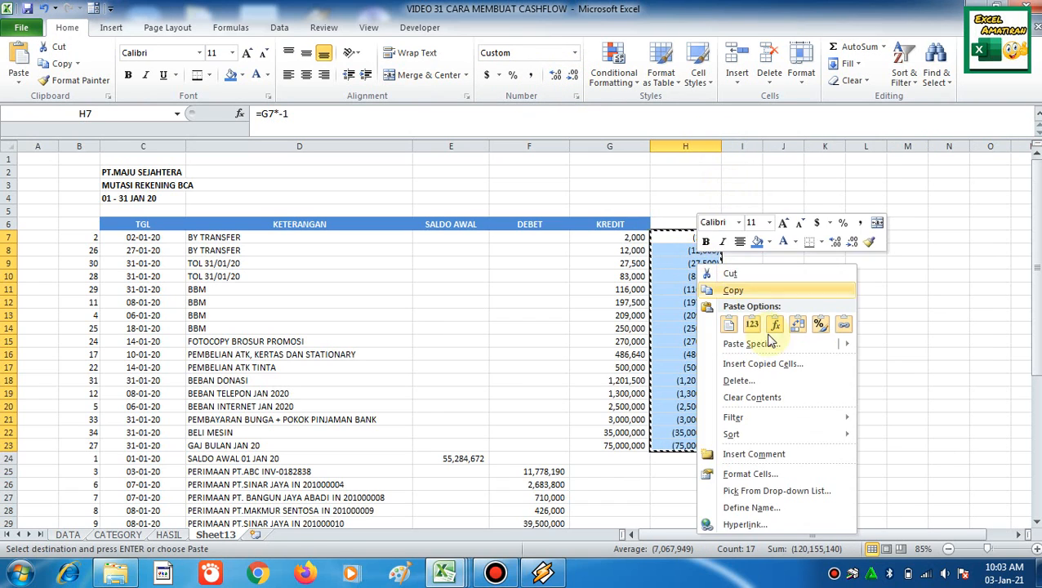
click(747, 343)
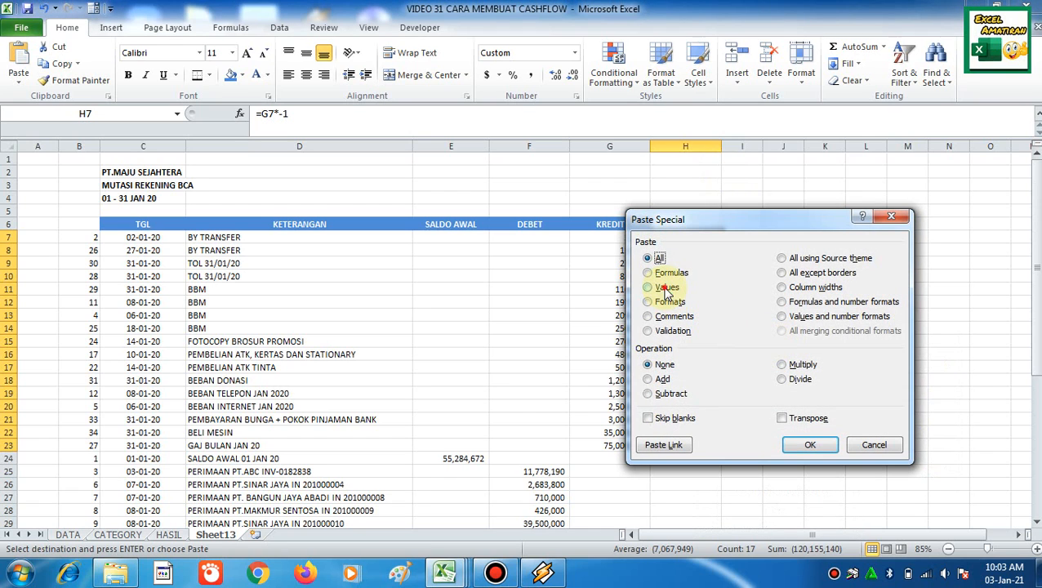
click(666, 287)
click(809, 444)
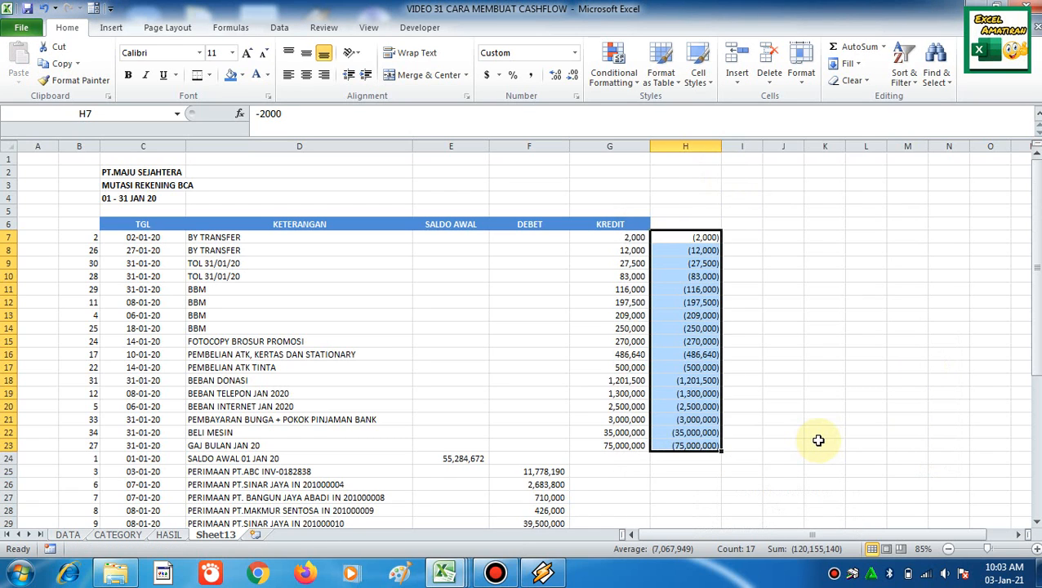
Move the negative amounts in H7:H24 into the DEBET column starting at F7.
key(Left)
key(Left)
key(Left)
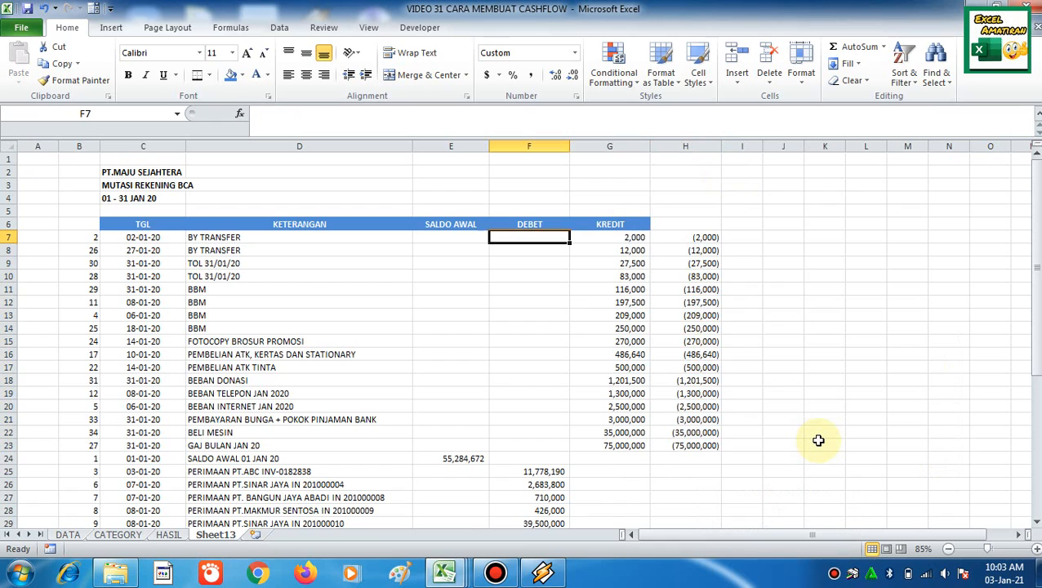
key(Right)
key(Right)
key(Right)
key(Right)
key(Left)
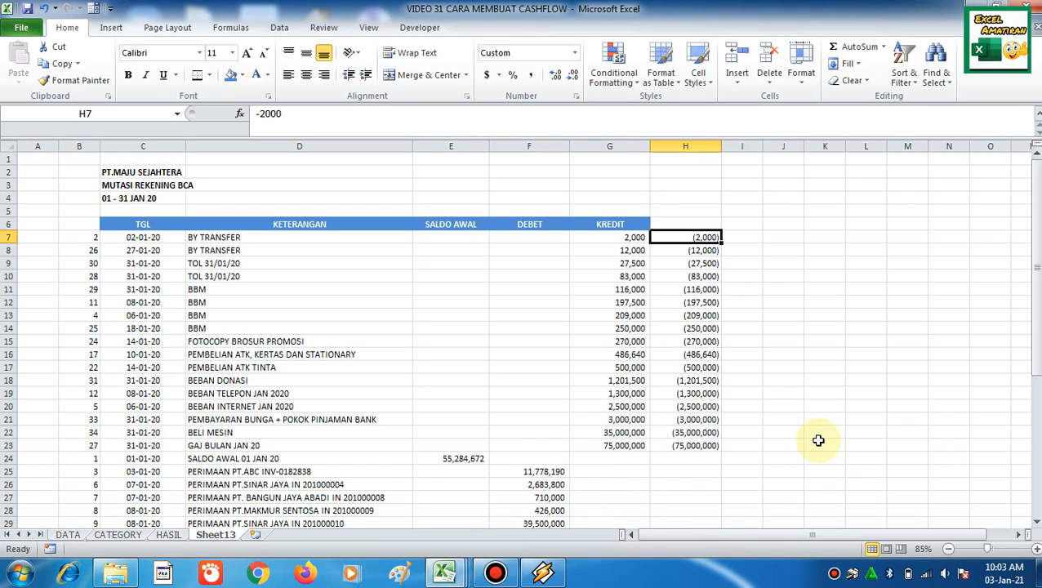
key(ctrl+shift+Down)
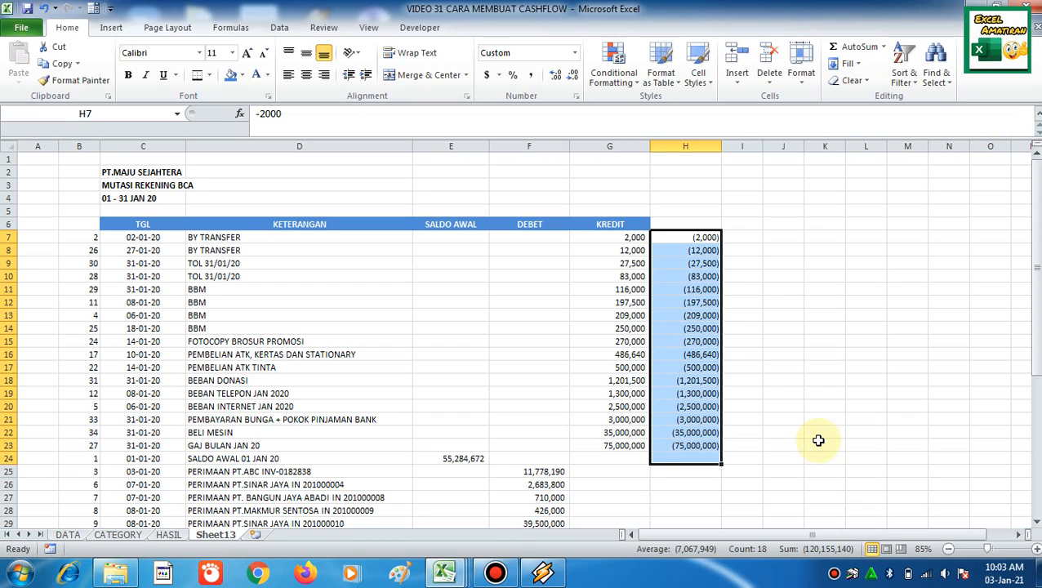
key(ctrl+c)
key(Left)
key(Left)
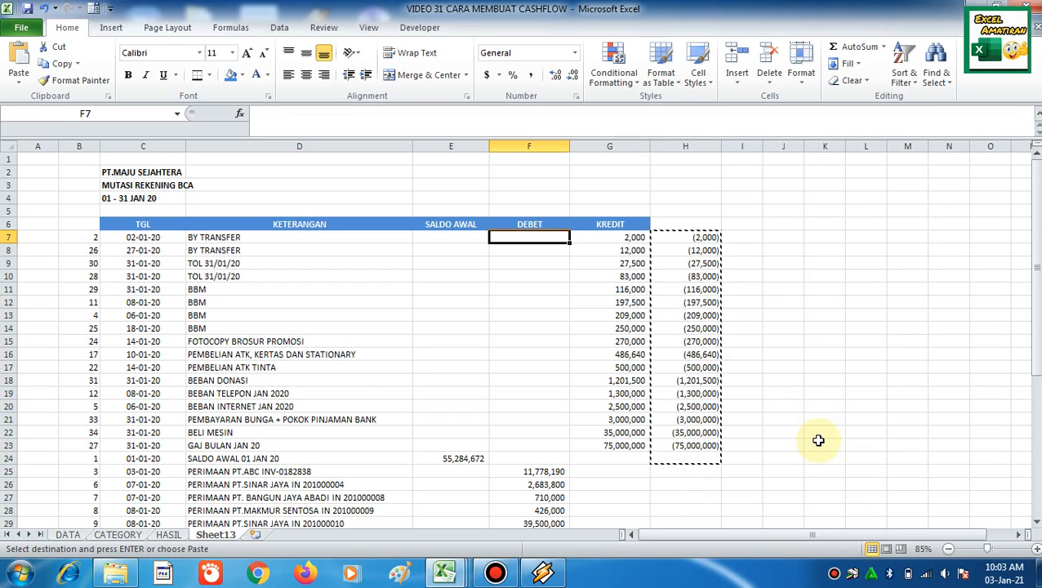
key(Return)
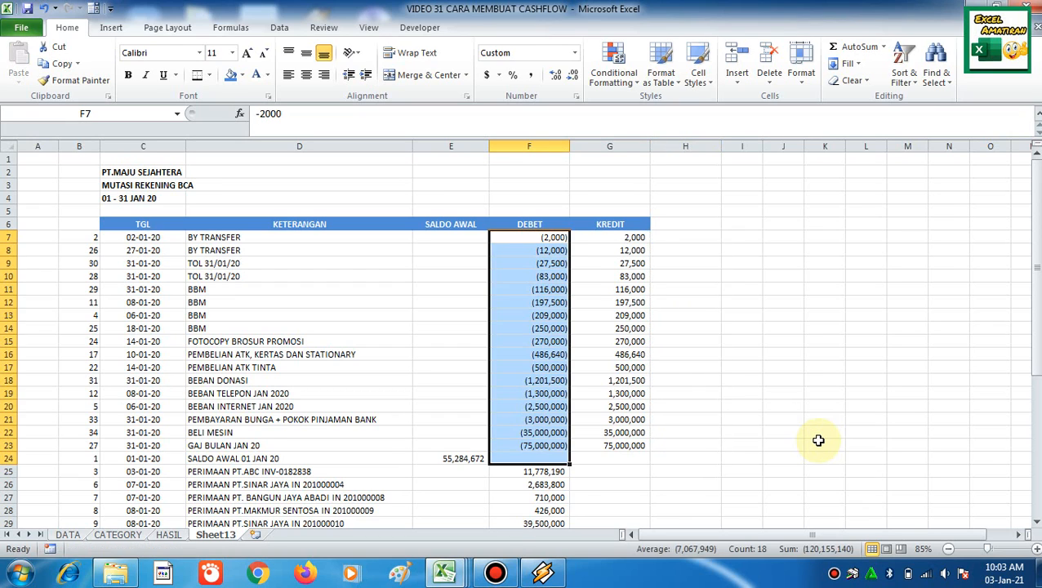
Delete the entire KREDIT column from the copied transactions sheet.
click(609, 289)
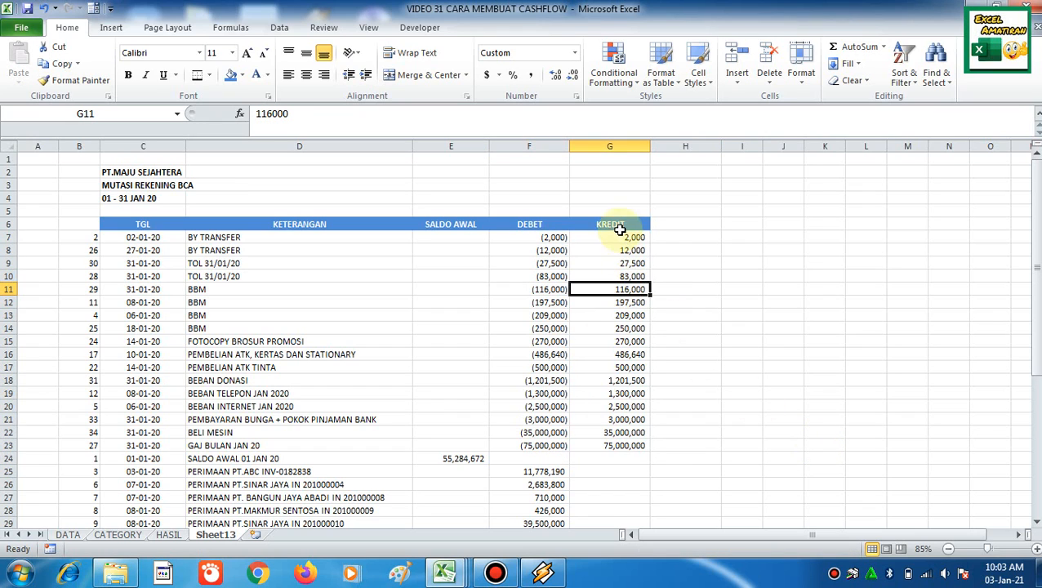
drag(619, 224, 617, 453)
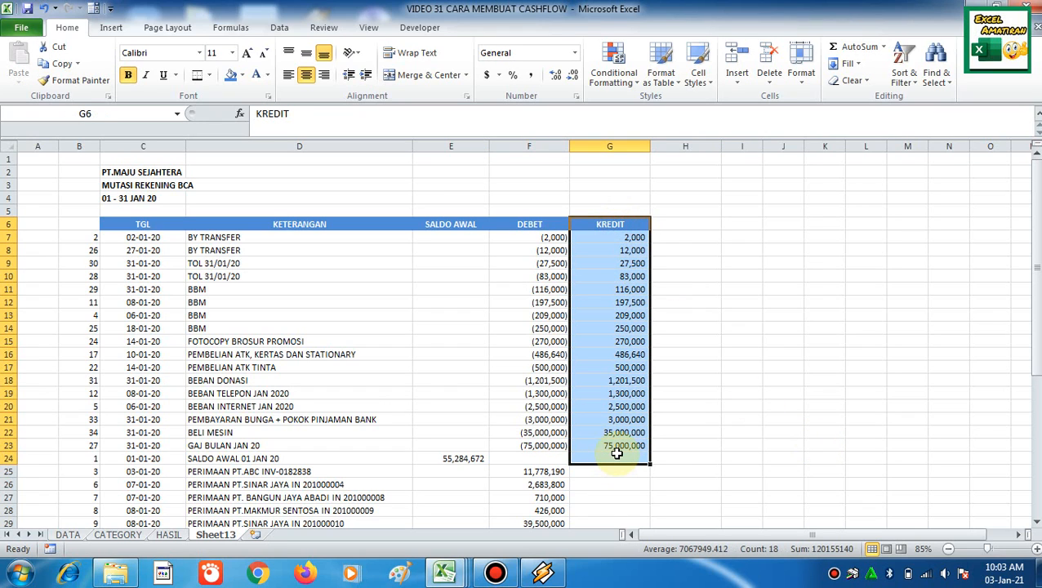
key(ctrl+minus)
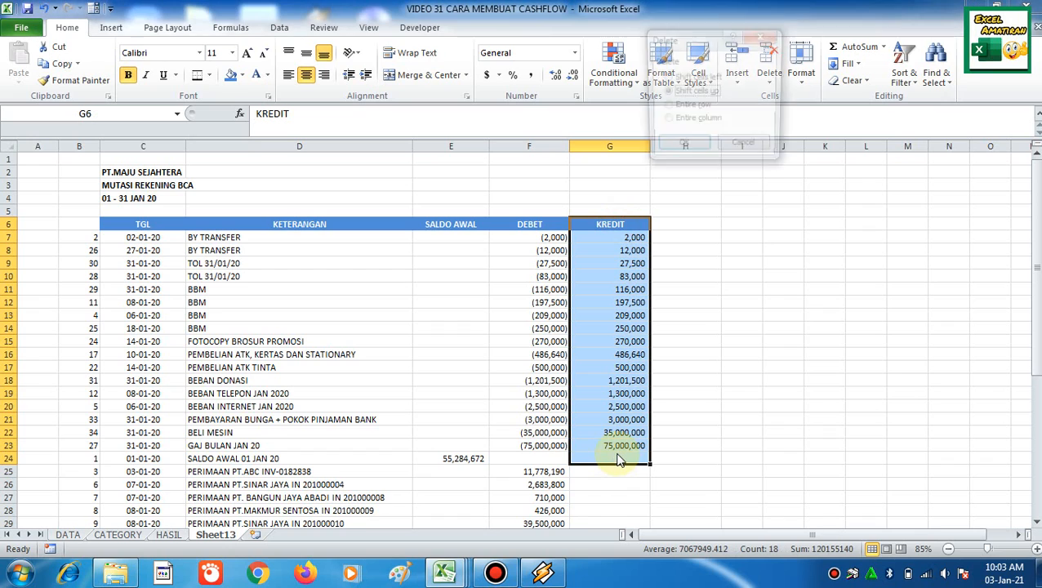
key(Down)
key(Down)
key(Return)
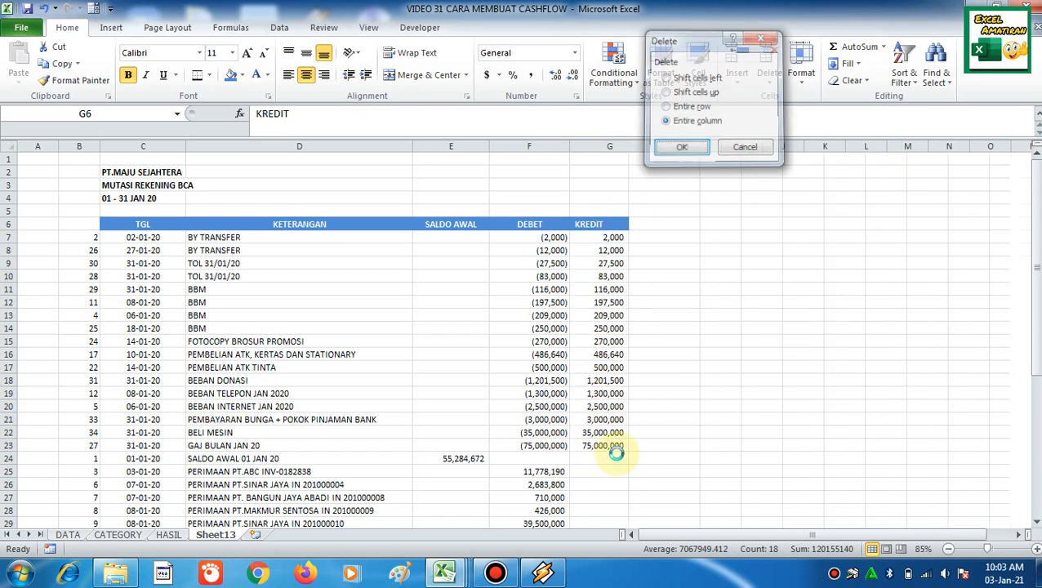
Move the opening balance for SALDO AWAL 01 JAN 20 from E24 into the DEBET column at F24.
key(Left)
key(Left)
key(Down)
key(Down)
key(Down)
key(Down)
key(Down)
key(Down)
key(Down)
key(Down)
key(Down)
key(Down)
key(Down)
key(Down)
key(Down)
key(Down)
key(Down)
key(Down)
key(Down)
key(Down)
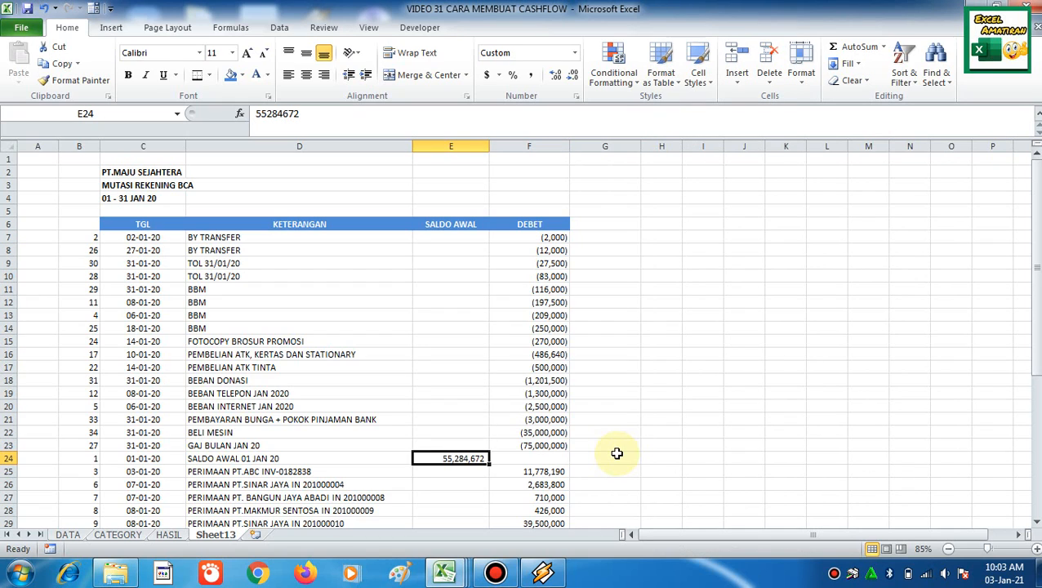
key(ctrl+x)
key(Right)
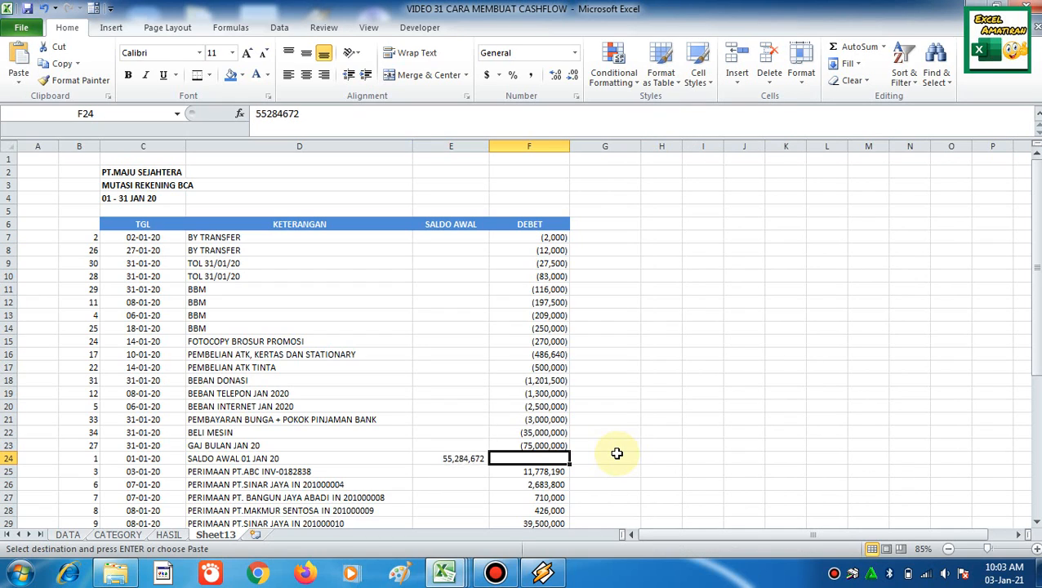
key(ctrl+v)
Sort the transaction rows B7:F40 by the numbering in column B, without a header row, in ascending order.
key(Left)
key(Left)
key(Left)
key(Left)
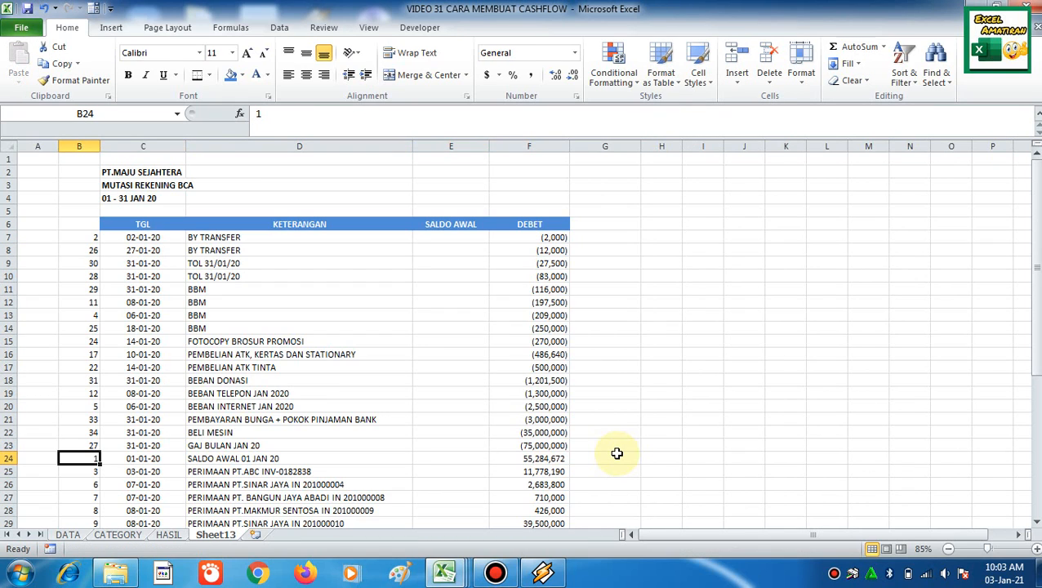
key(ctrl+Up)
key(Down)
key(Down)
key(Down)
key(Down)
key(Up)
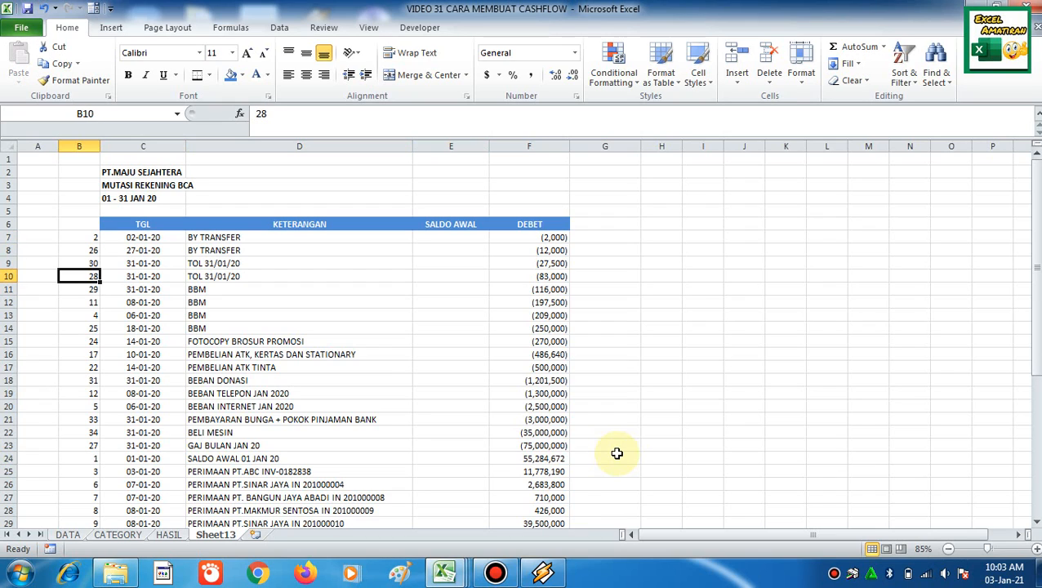
key(Up)
key(Up)
key(Up)
key(Down)
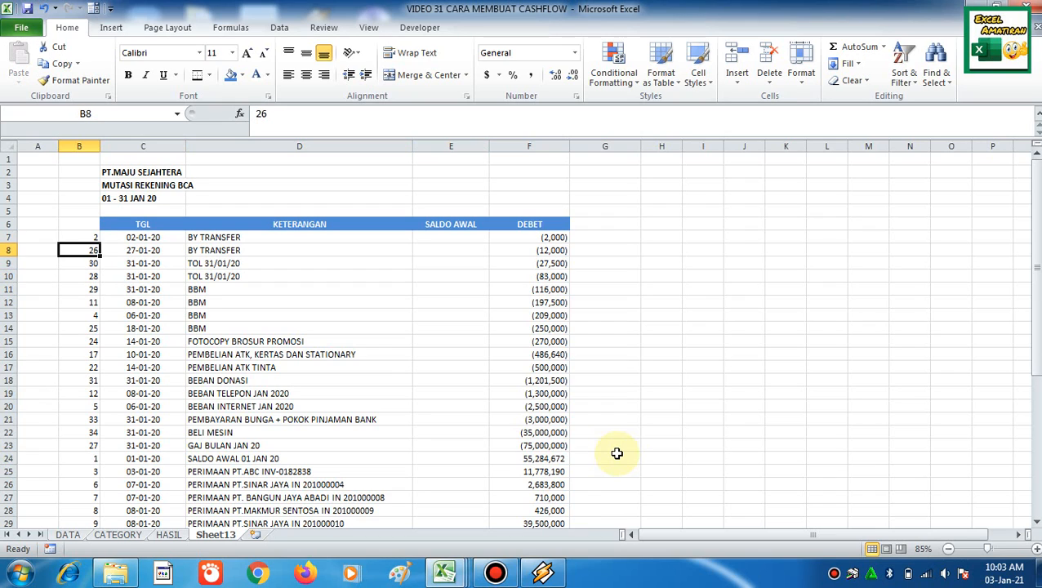
key(Right)
key(Left)
key(Up)
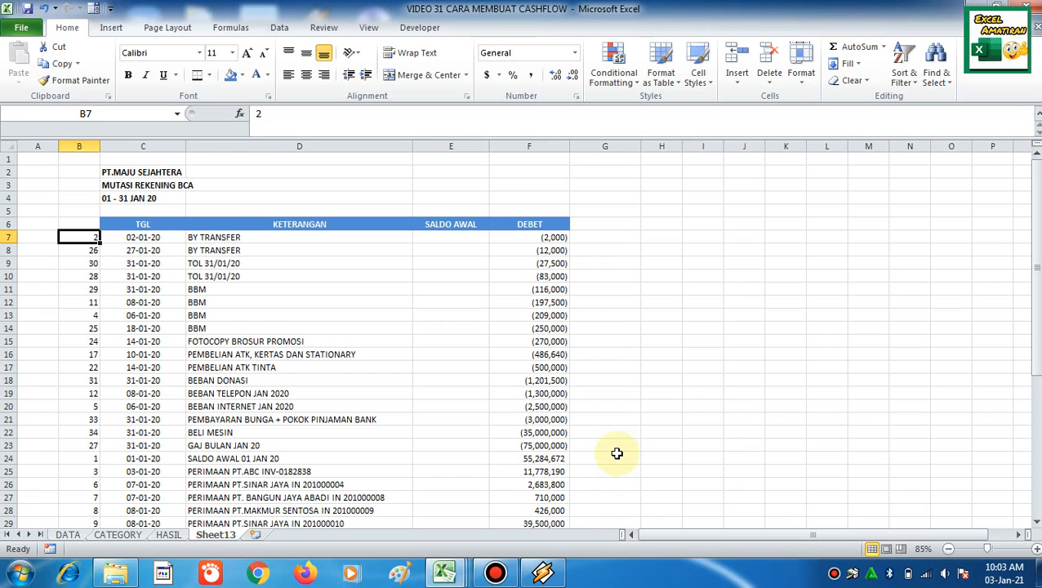
key(ctrl+shift+Down)
key(shift+Right)
key(shift+Right)
key(shift+Right)
key(shift+Right)
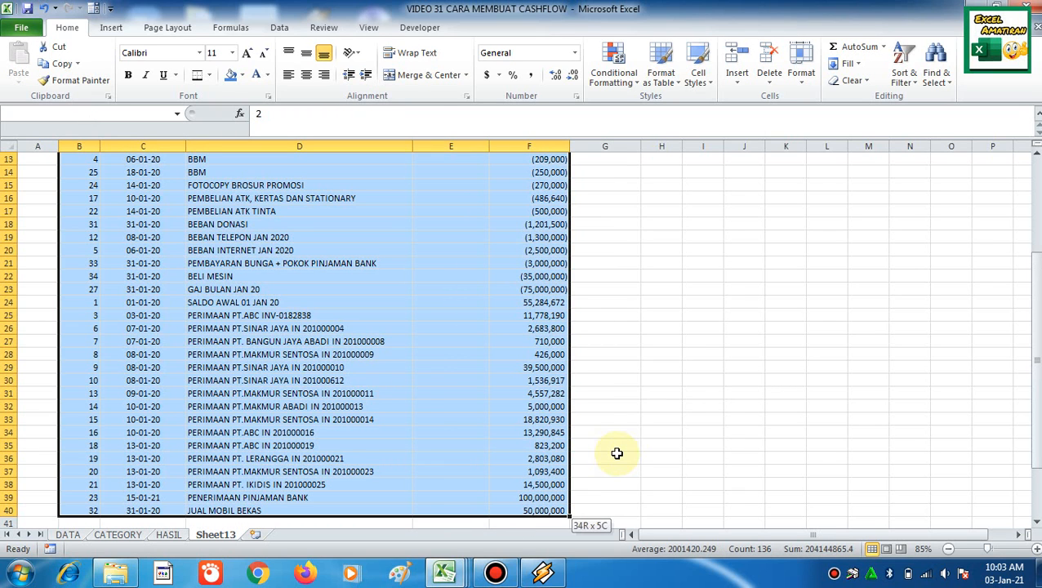
click(280, 27)
click(358, 62)
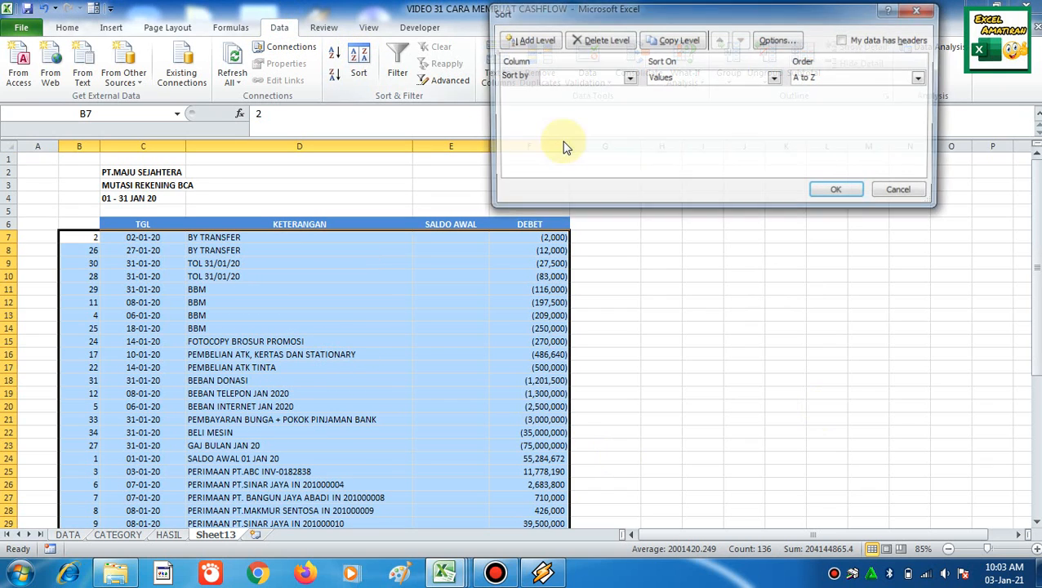
click(601, 82)
click(595, 92)
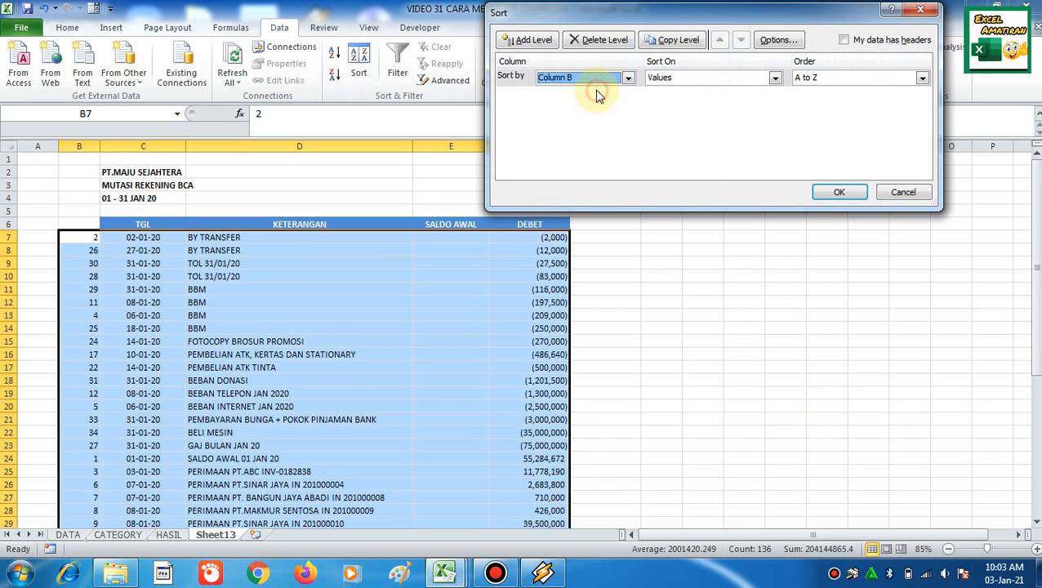
click(838, 194)
click(464, 280)
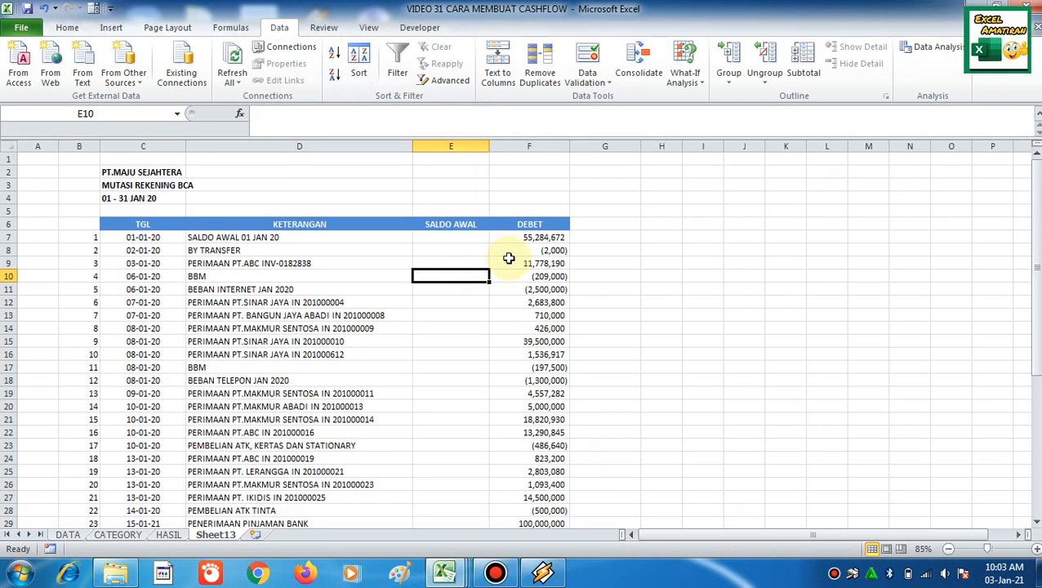
Compare the DEBET total in F43 with the closing balance in H43 of the DATA sheet.
click(508, 259)
key(ctrl+Down)
key(Down)
key(Down)
key(Down)
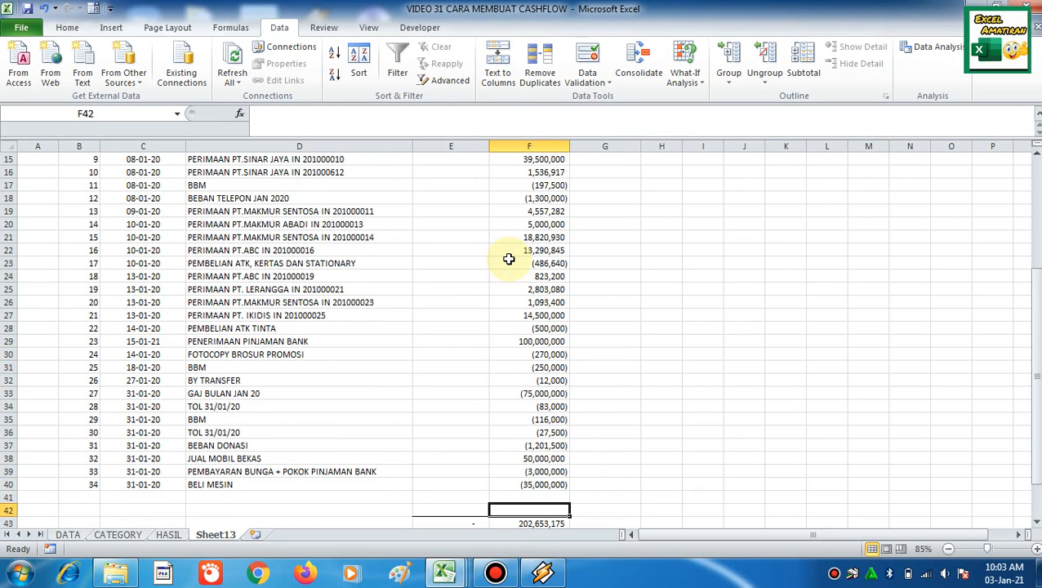
scroll(542, 343, down, 3)
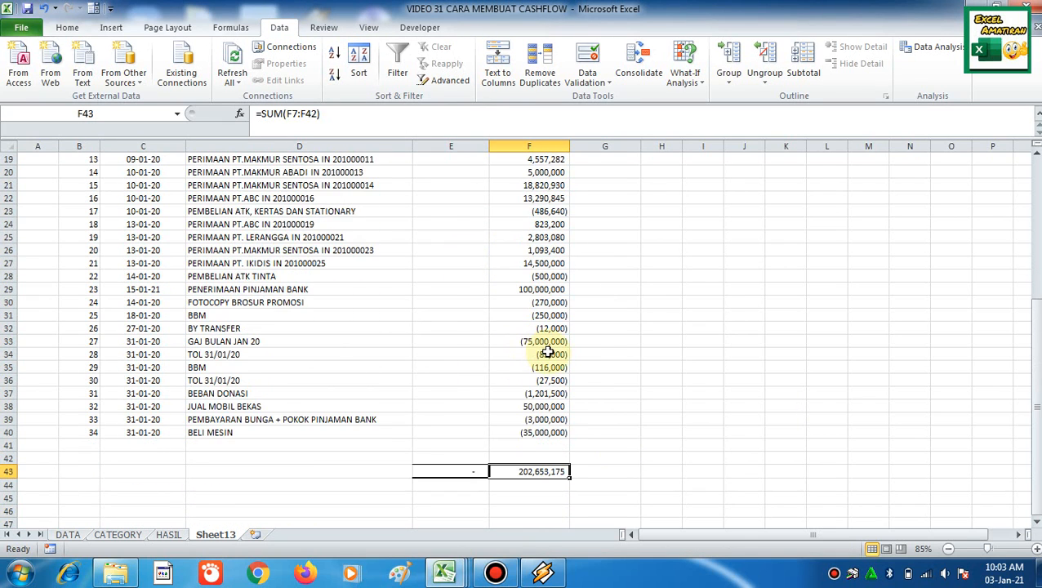
double_click(557, 394)
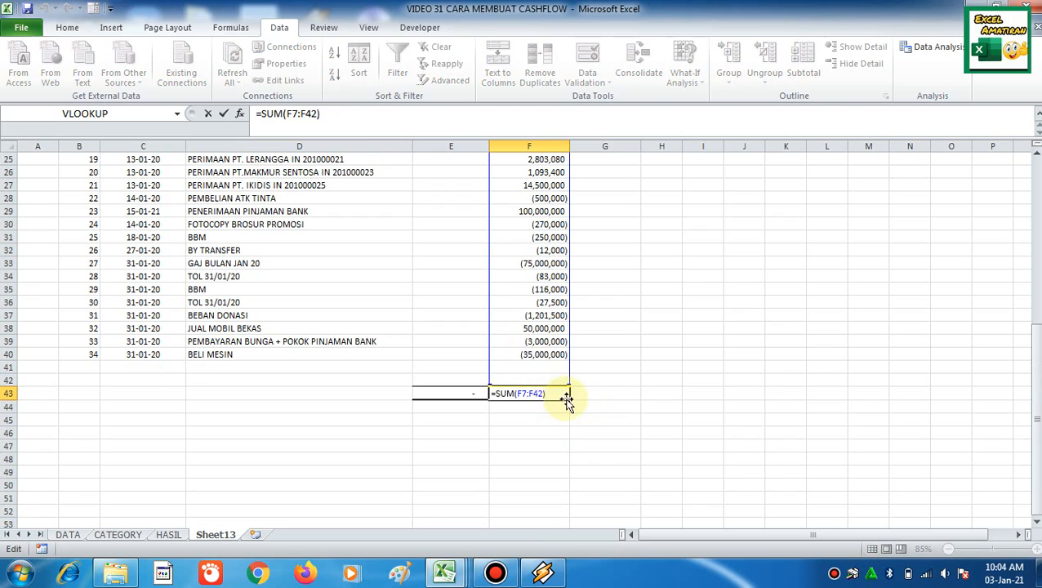
key(Escape)
scroll(569, 408, down, 4)
scroll(569, 408, up, 2)
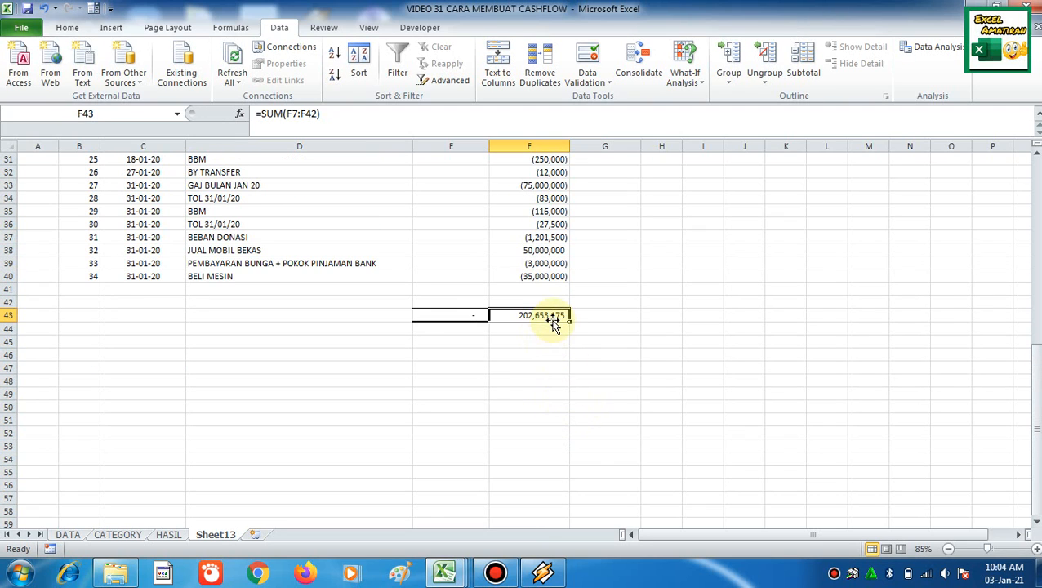
click(68, 535)
scroll(582, 448, down, 12)
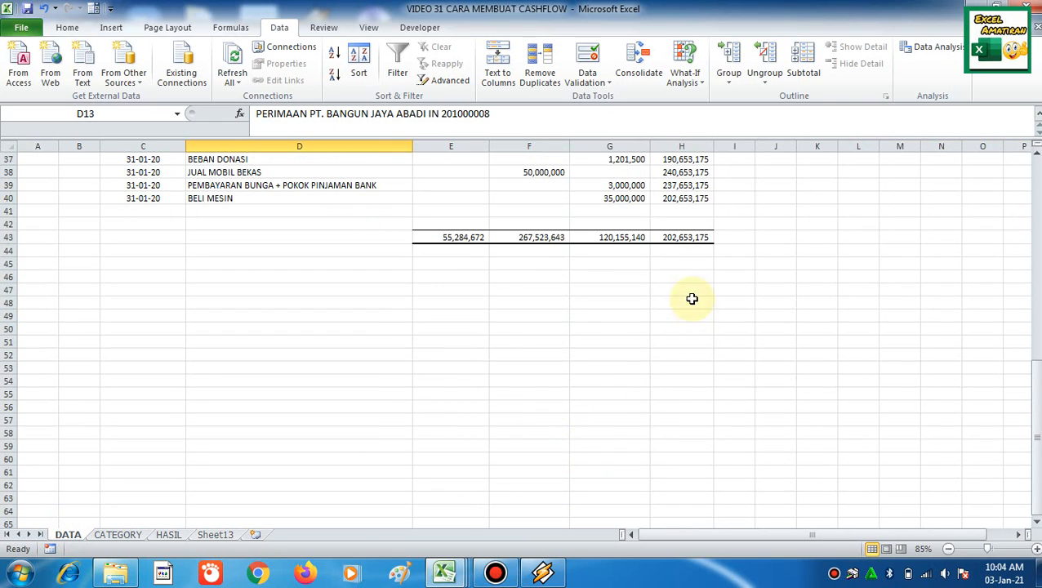
click(688, 238)
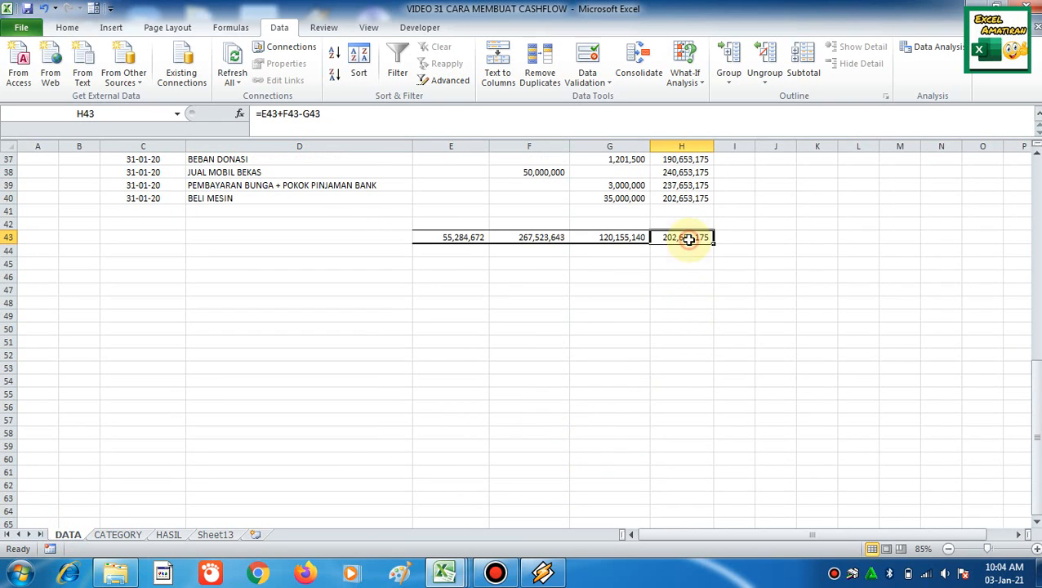
Delete the entire empty SALDO AWAL column from Sheet13.
click(228, 534)
scroll(282, 439, up, 10)
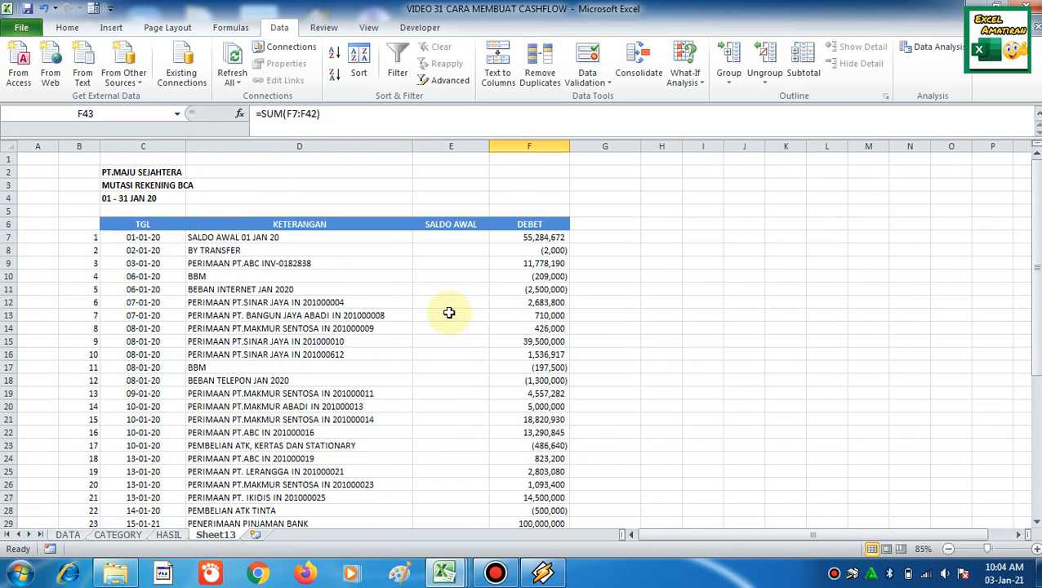
click(467, 247)
key(ctrl+minus)
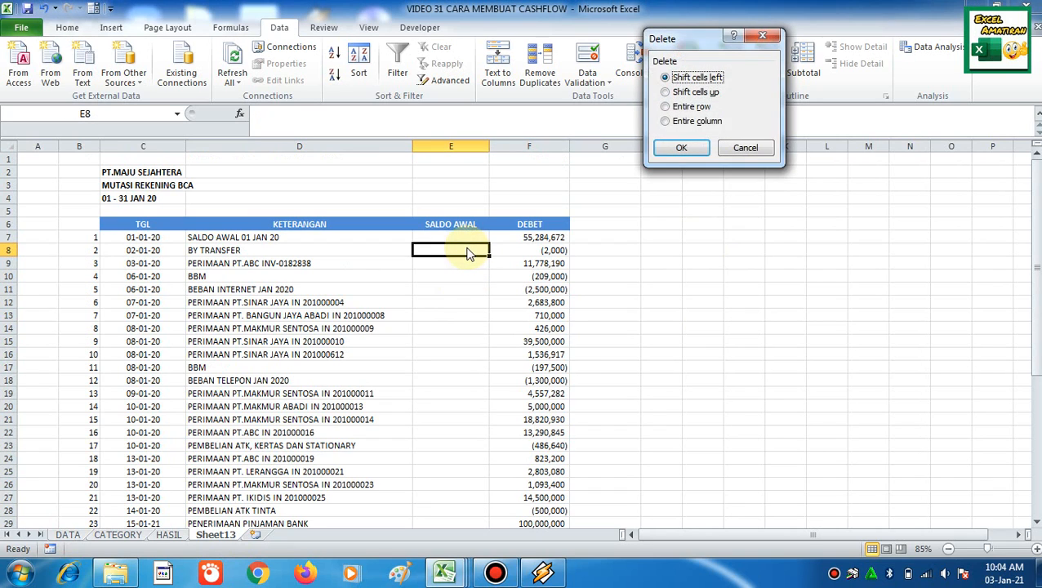
key(c)
key(Return)
Rename the DEBET header in E6 as TOTAL.
click(466, 225)
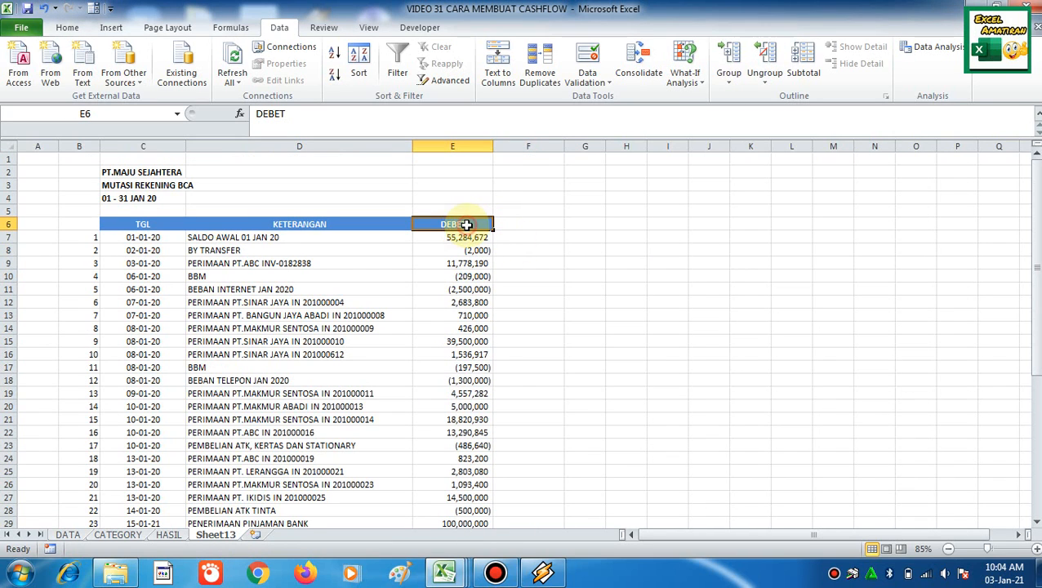
text(TO)
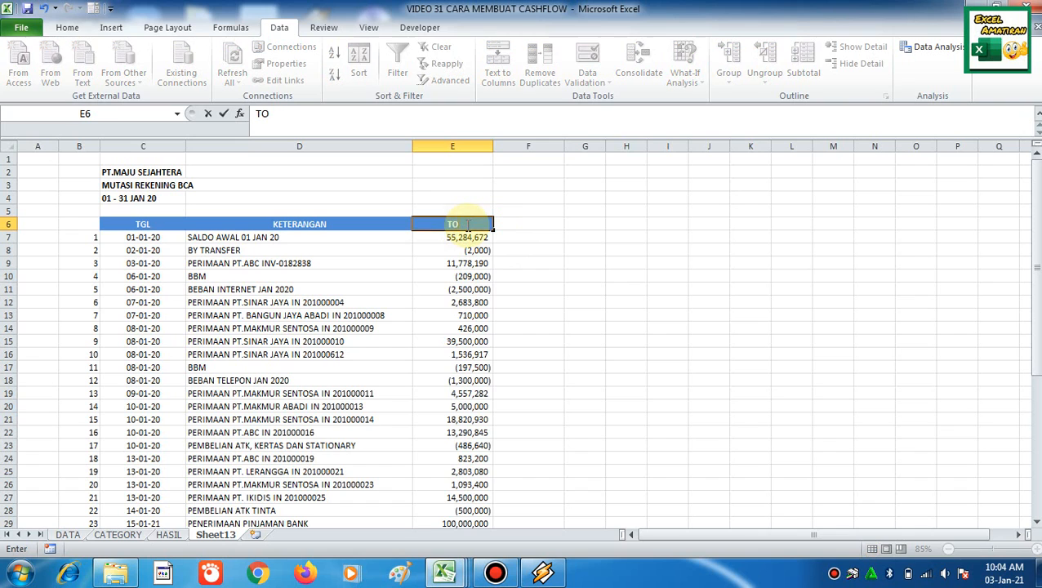
text(TAL)
key(Return)
Look over the TOTAL column down to its last transaction and the KETERANGAN entries beside it.
key(ctrl+Down)
key(Down)
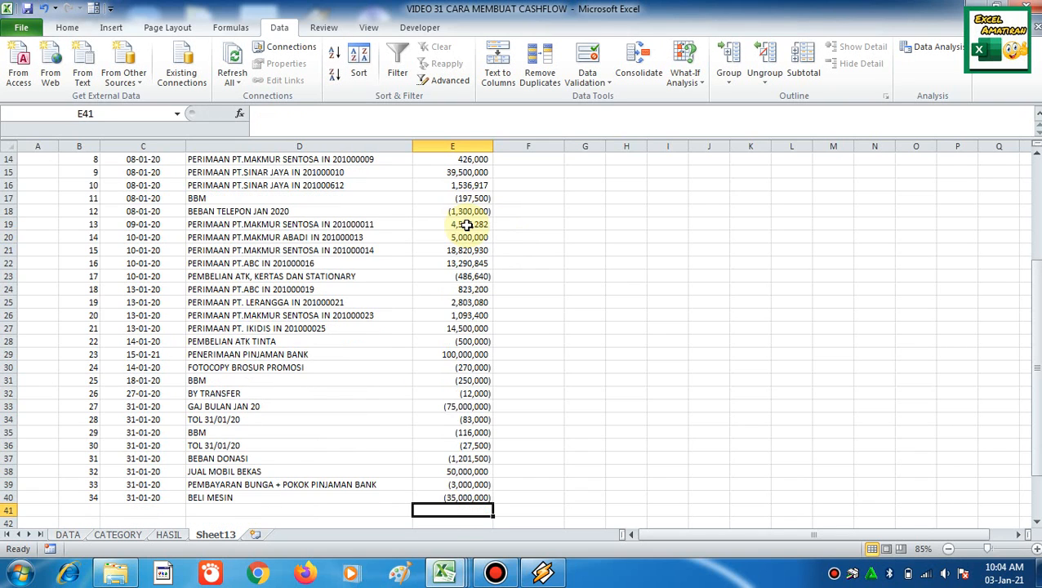
key(ctrl+Up)
key(ctrl+Up)
key(ctrl+Up)
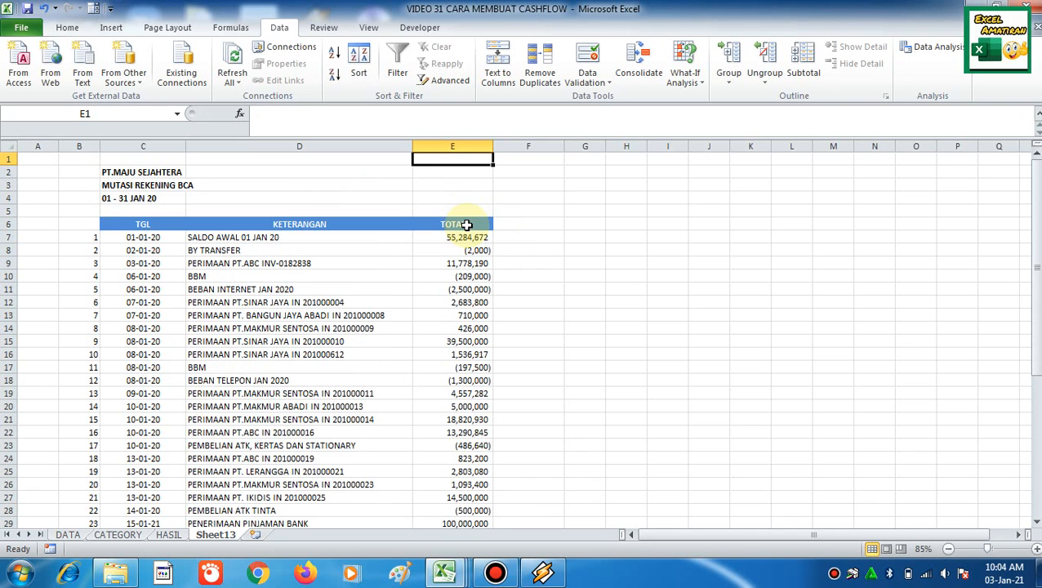
click(310, 238)
click(397, 289)
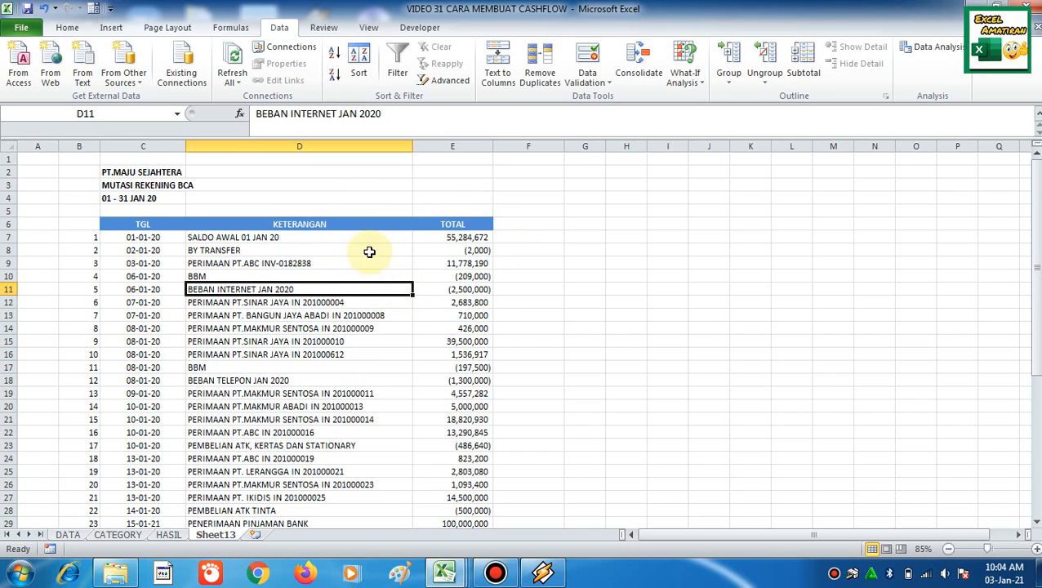
click(458, 237)
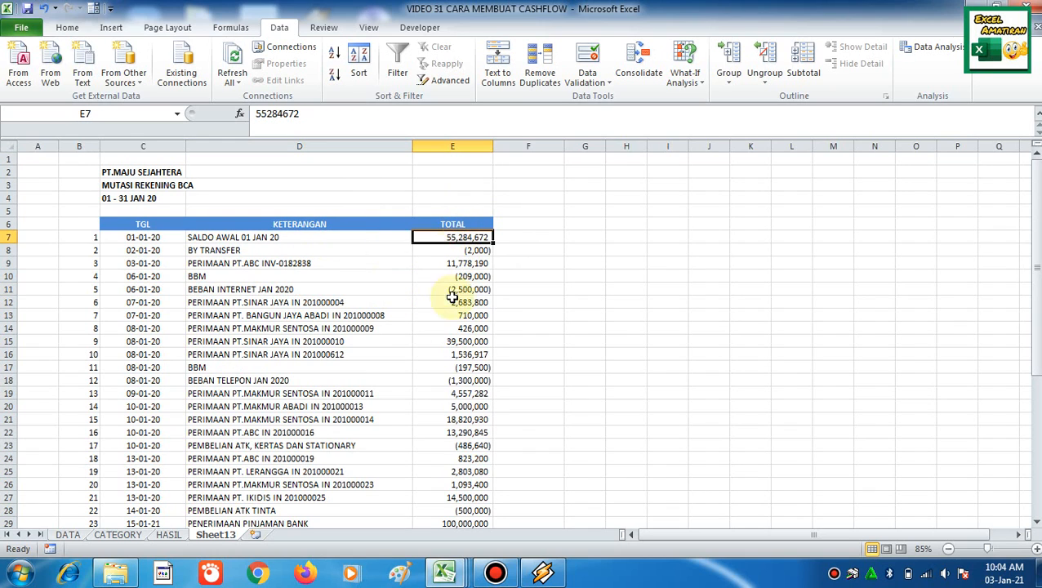
click(451, 341)
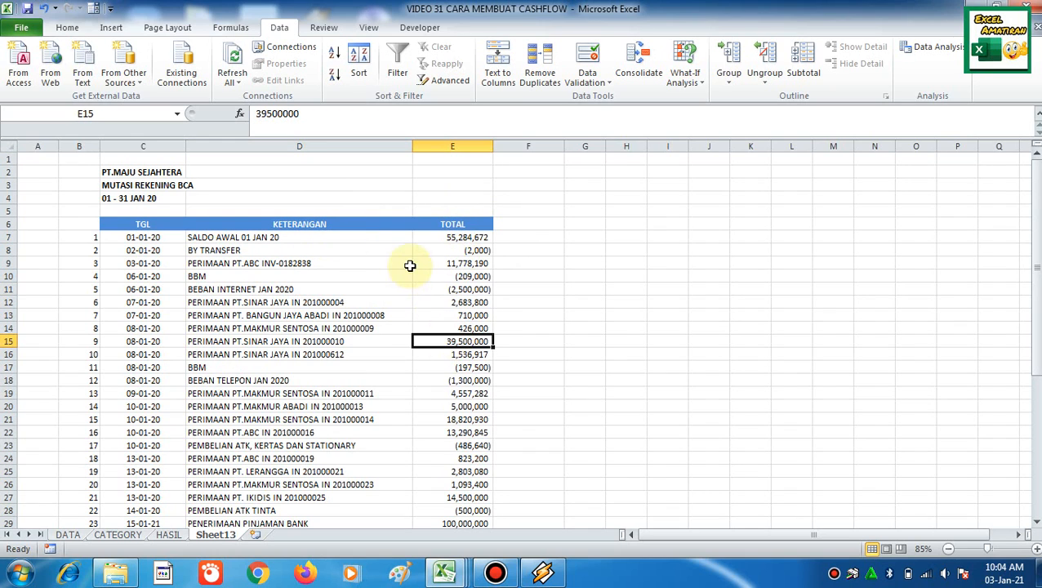
Insert an entire column before the KETERANGAN column on Sheet13.
click(333, 237)
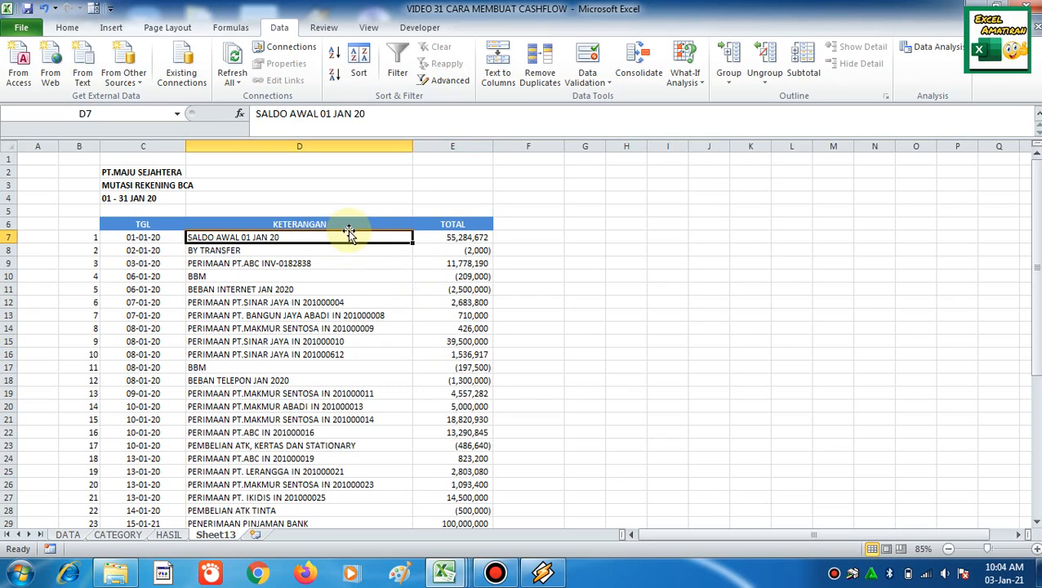
right_click(344, 237)
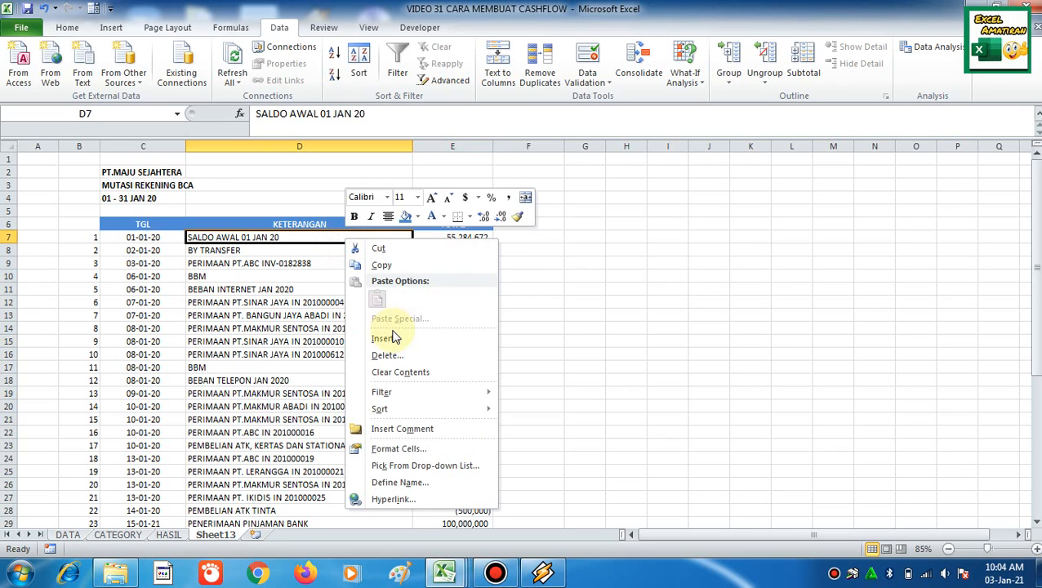
click(393, 340)
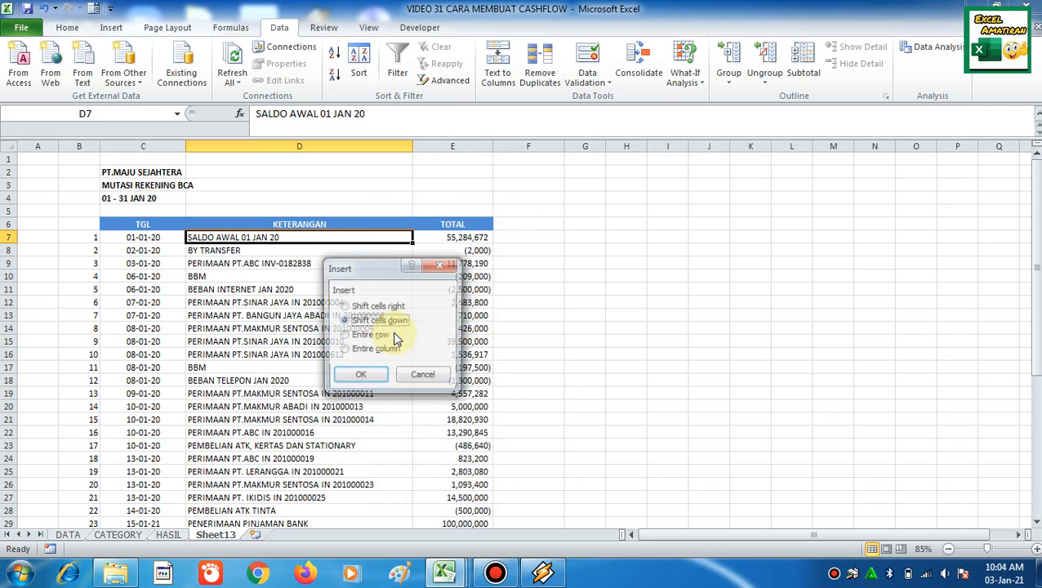
click(385, 351)
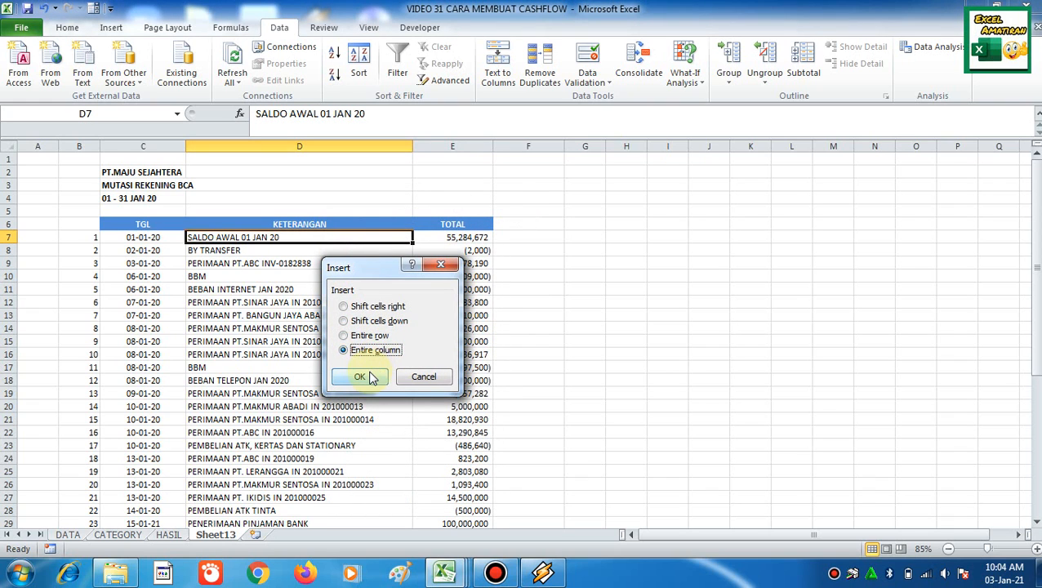
click(360, 376)
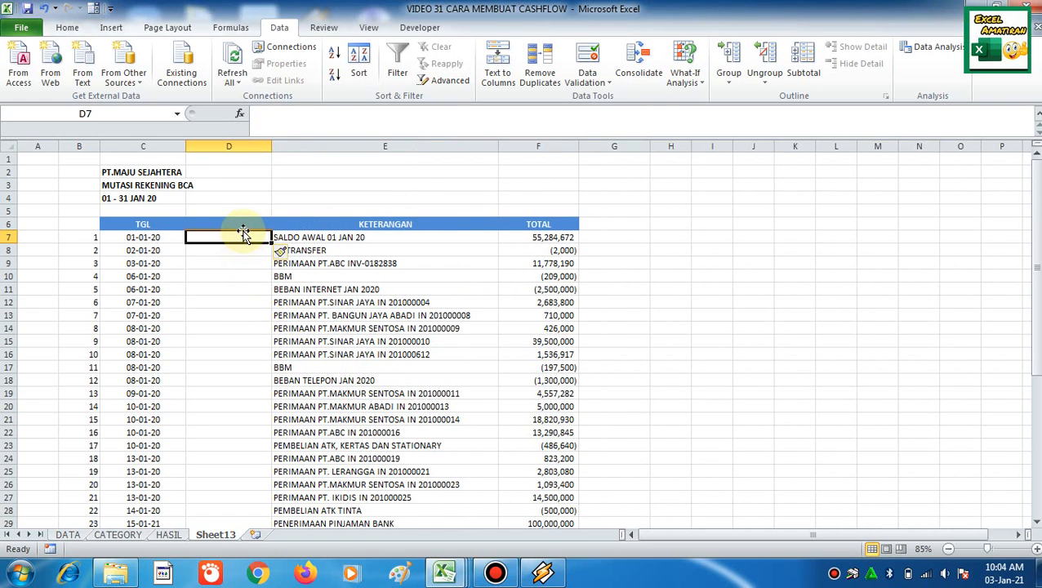
Enter the header CASH IN / CASH OUT in D6 and widen column D slightly to fit it.
click(243, 223)
text(CASH IN / CASH OUT)
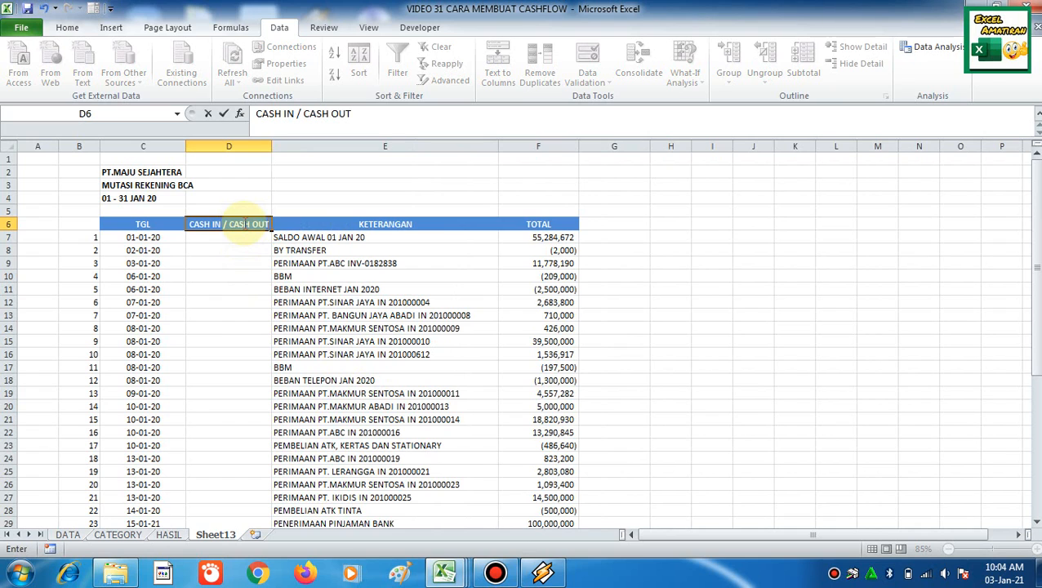
key(Return)
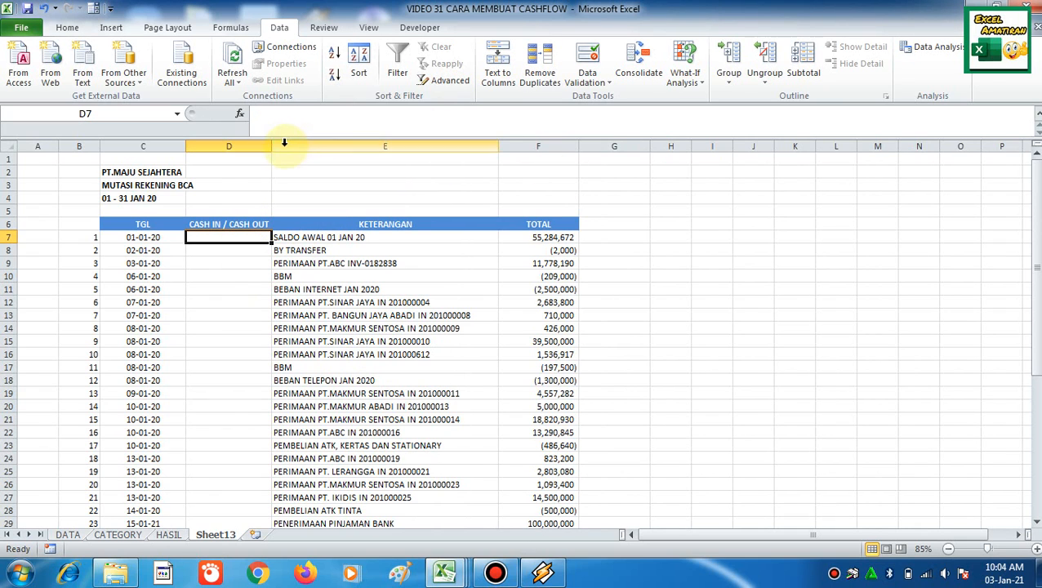
drag(272, 146, 279, 145)
click(222, 260)
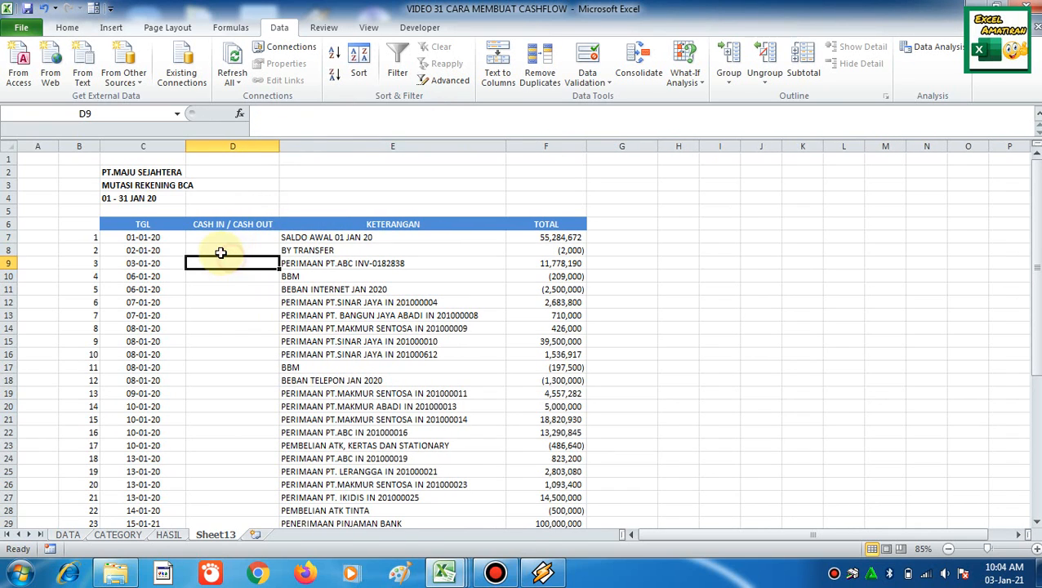
key(Up)
key(Up)
key(Left)
key(Left)
key(Down)
key(Down)
key(Up)
key(Up)
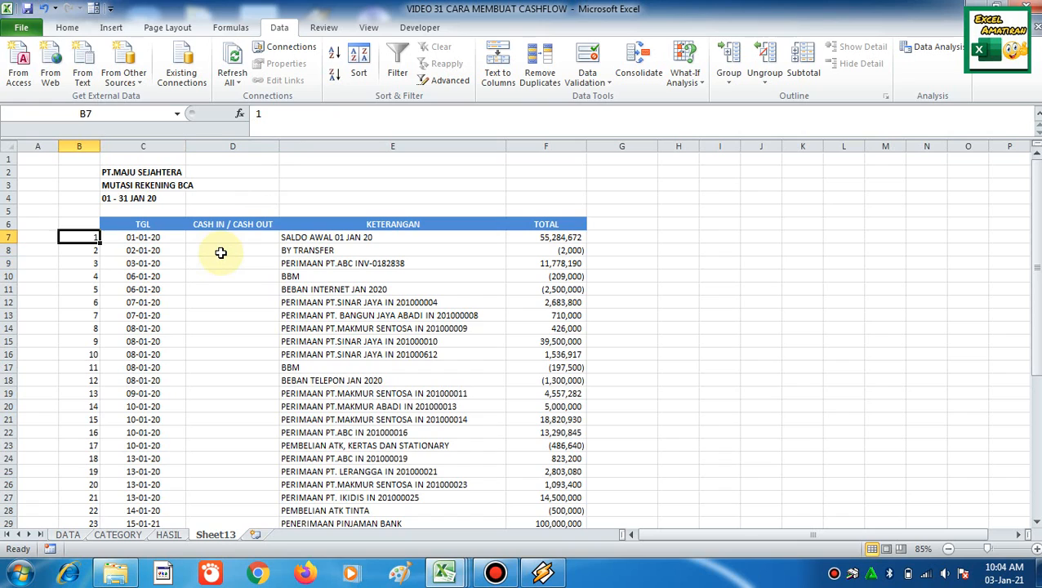
key(shift+Right)
key(shift+Right)
key(shift+Right)
key(shift+Right)
key(shift+Right)
key(Up)
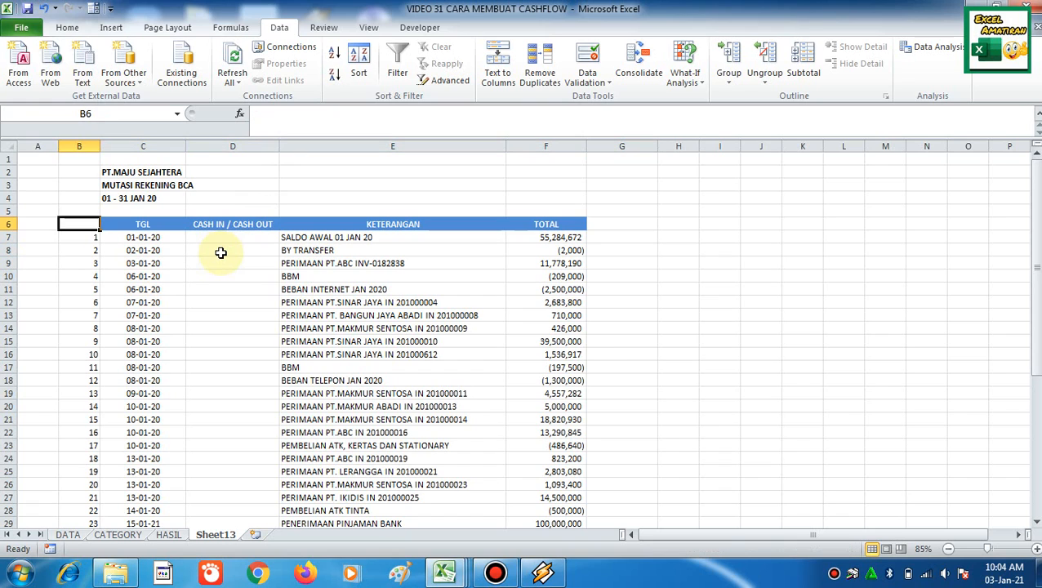
Turn on filtering for the transaction table C6:F40, from the TGL header to the last TOTAL row.
key(Right)
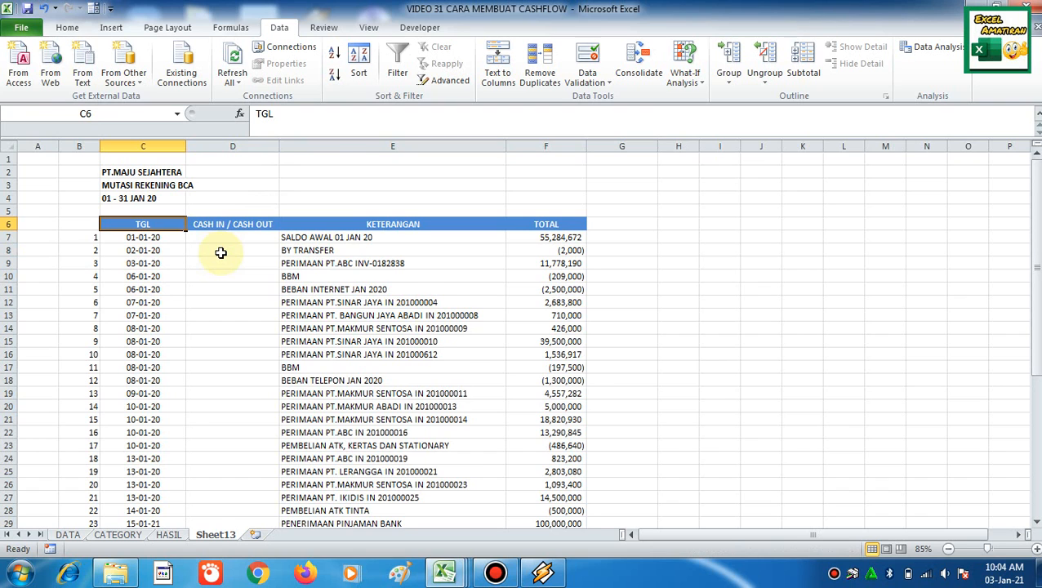
key(ctrl+shift+Down)
key(shift+Right)
key(shift+Right)
key(shift+Right)
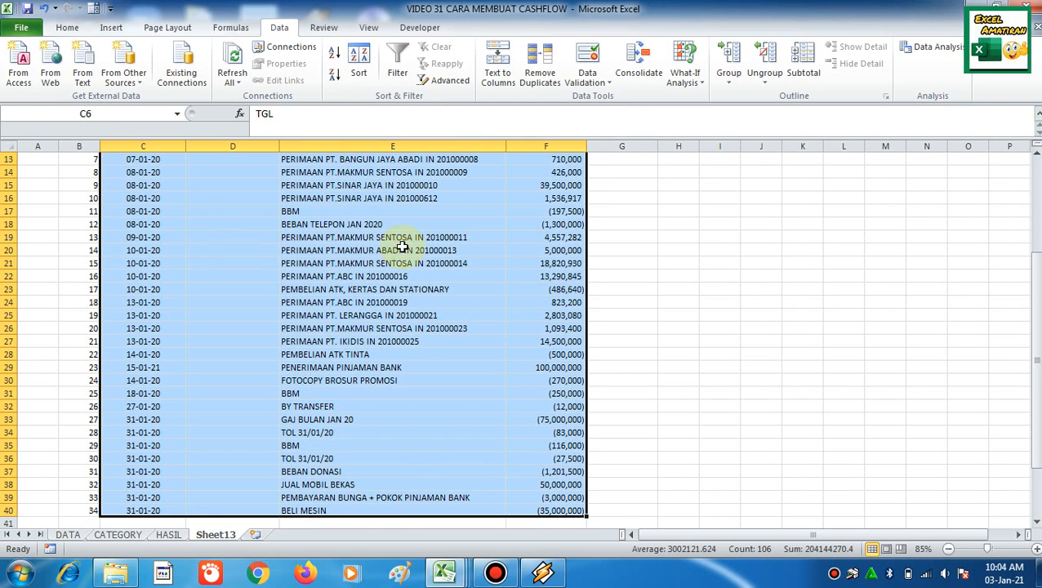
scroll(447, 302, up, 4)
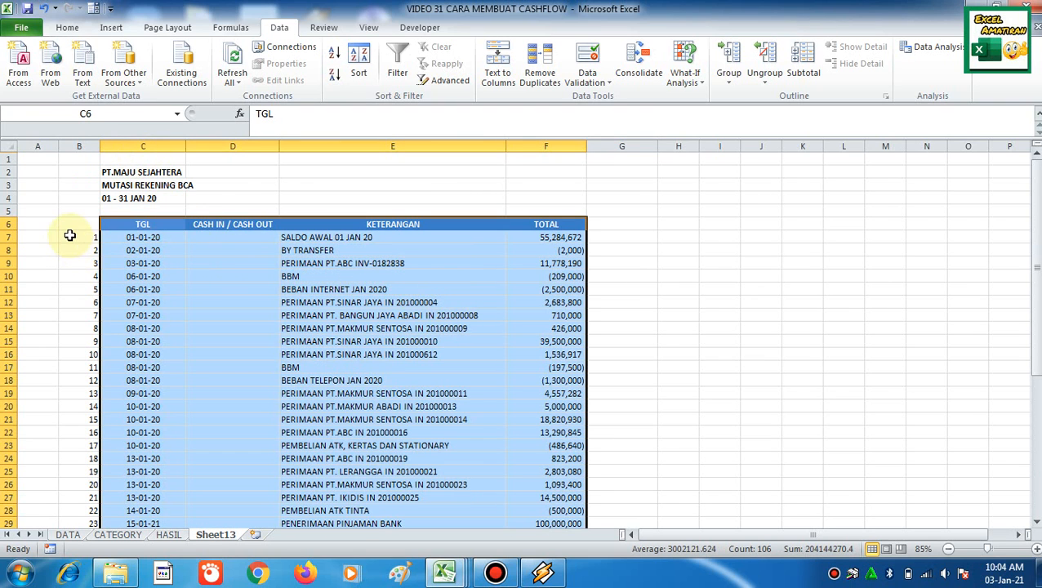
scroll(286, 267, down, 6)
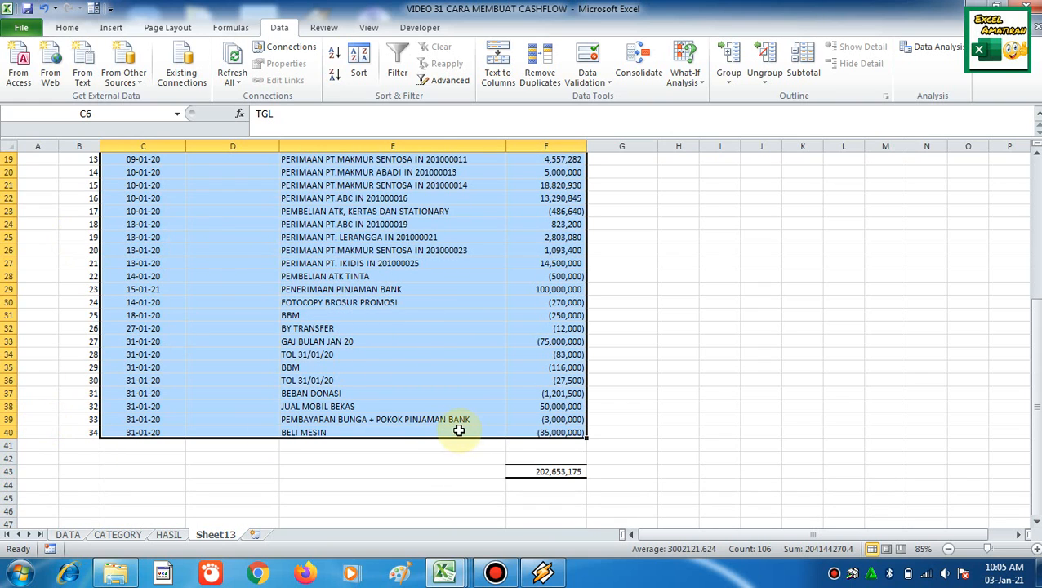
scroll(543, 392, up, 6)
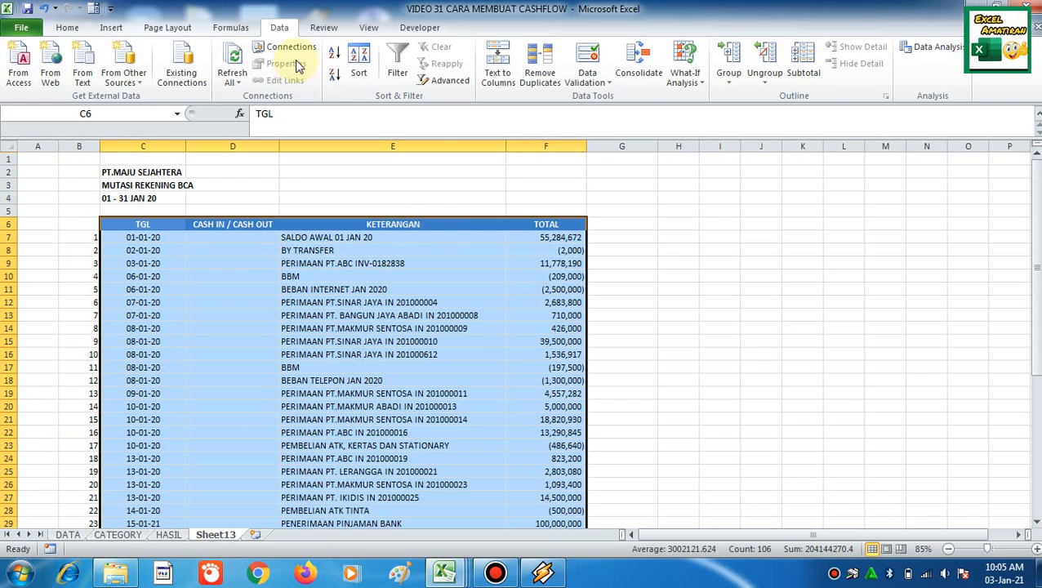
click(398, 62)
click(424, 314)
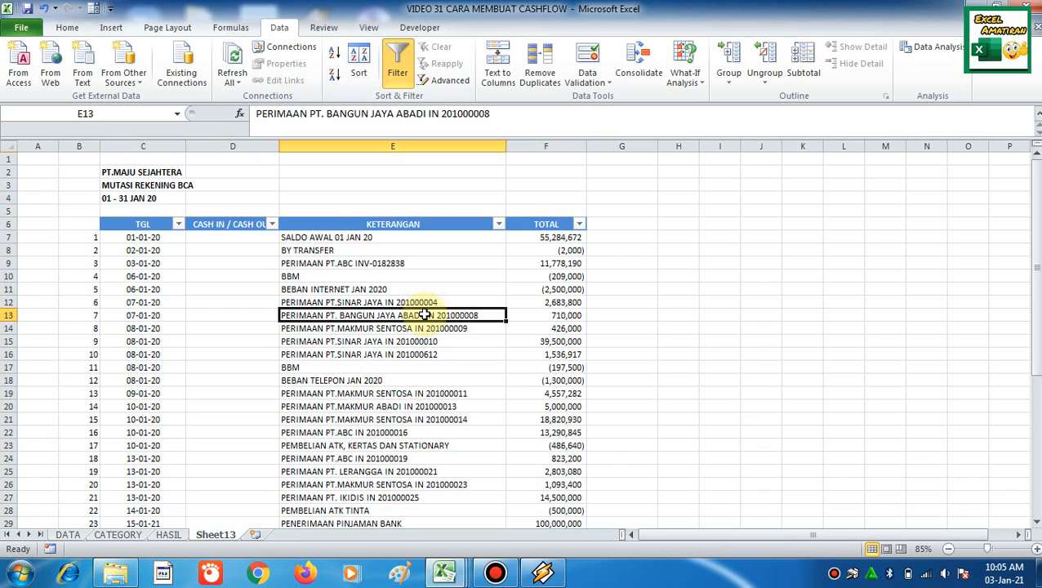
Look over the positive and negative amounts in the TOTAL column.
click(272, 263)
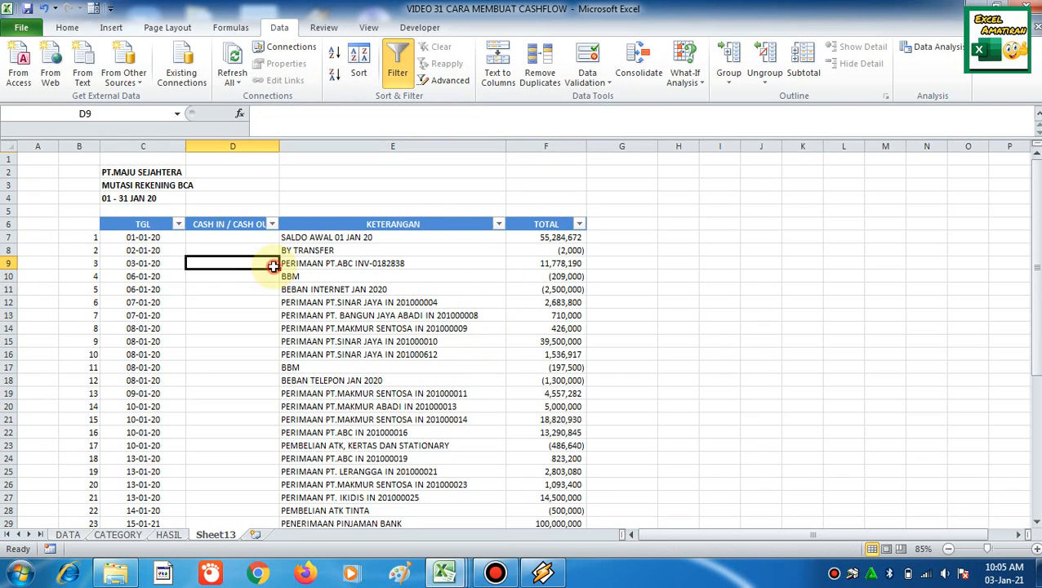
click(541, 251)
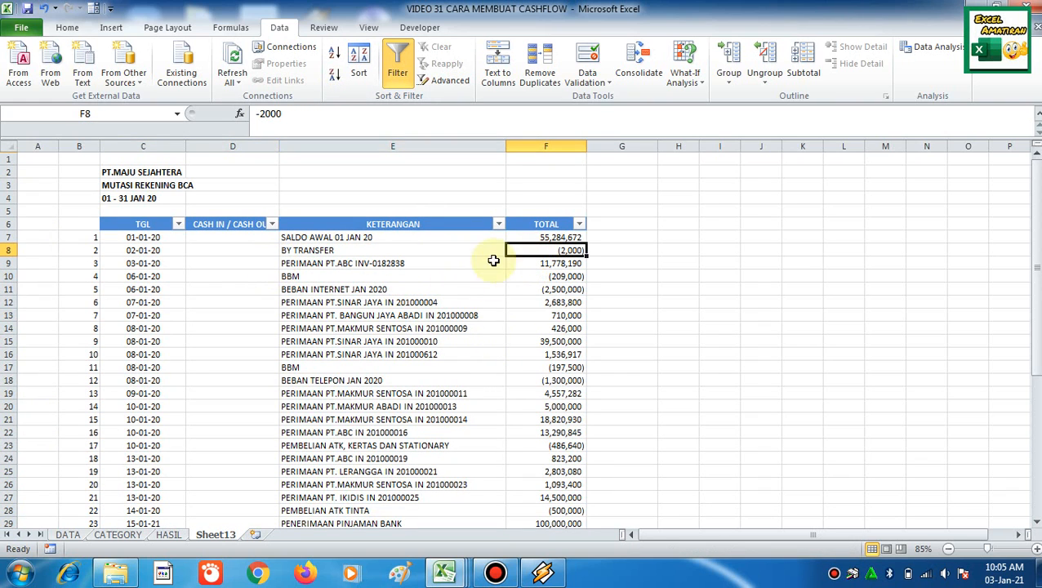
click(563, 276)
drag(548, 250, 558, 365)
click(553, 277)
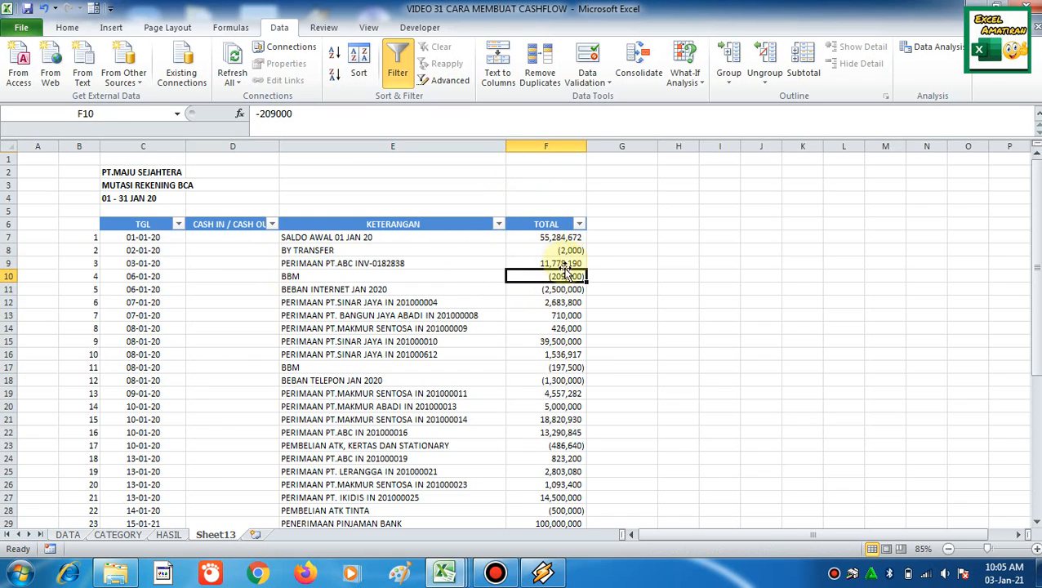
Sort the transaction rows B7:G40, including their row numbers, by Column F values from smallest to largest.
click(336, 237)
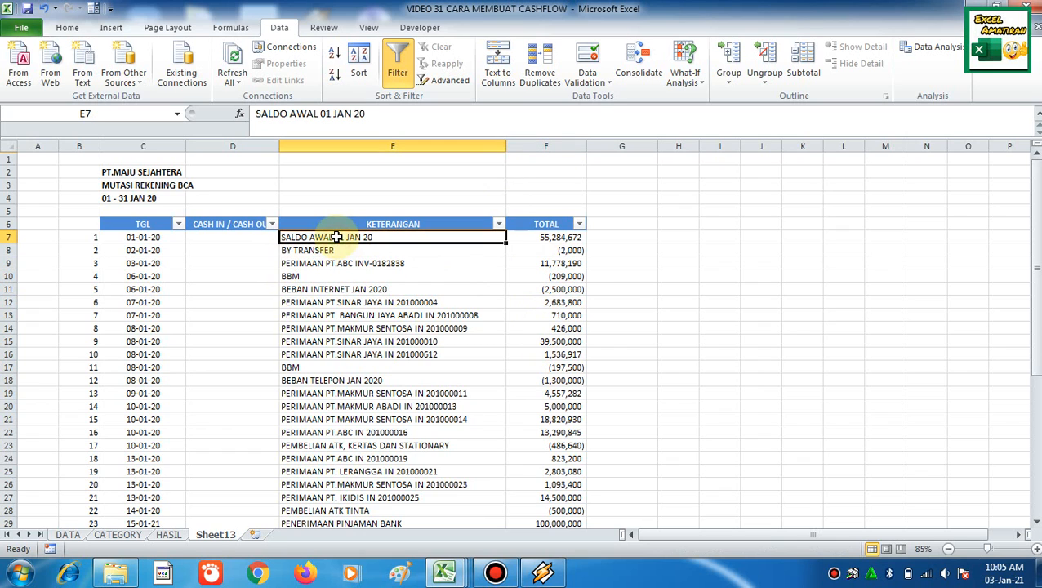
key(ctrl+Left)
key(ctrl+Left)
key(shift+Right)
key(shift+Right)
key(shift+Right)
key(shift+Right)
key(shift+Right)
key(ctrl+shift+Down)
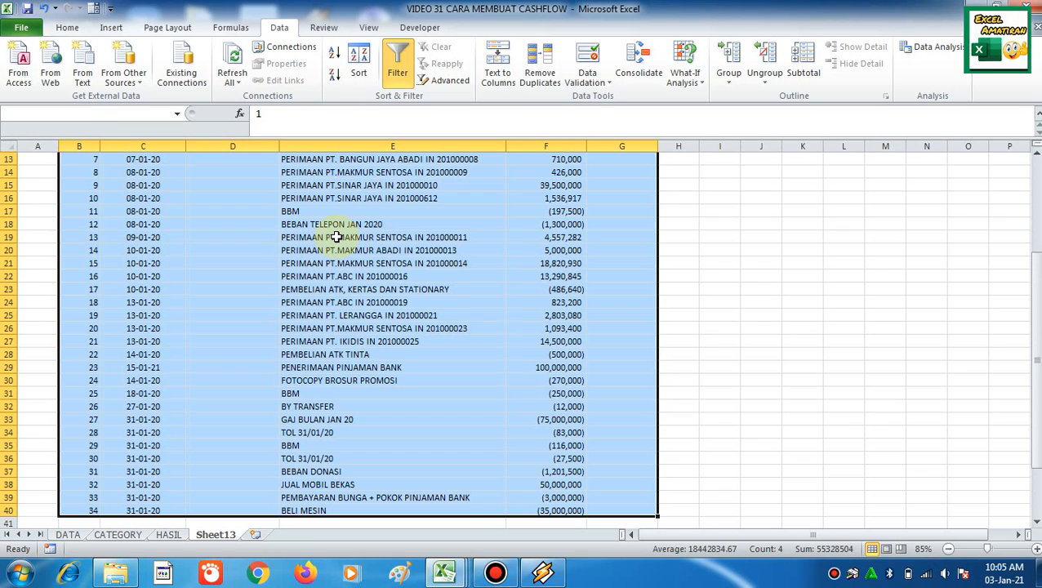
click(359, 64)
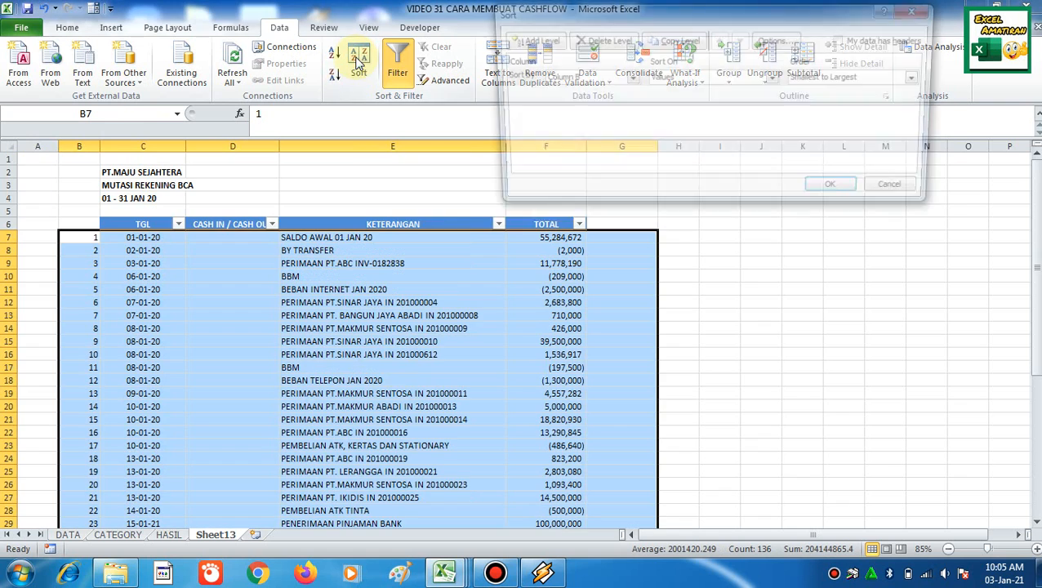
drag(574, 18, 806, 19)
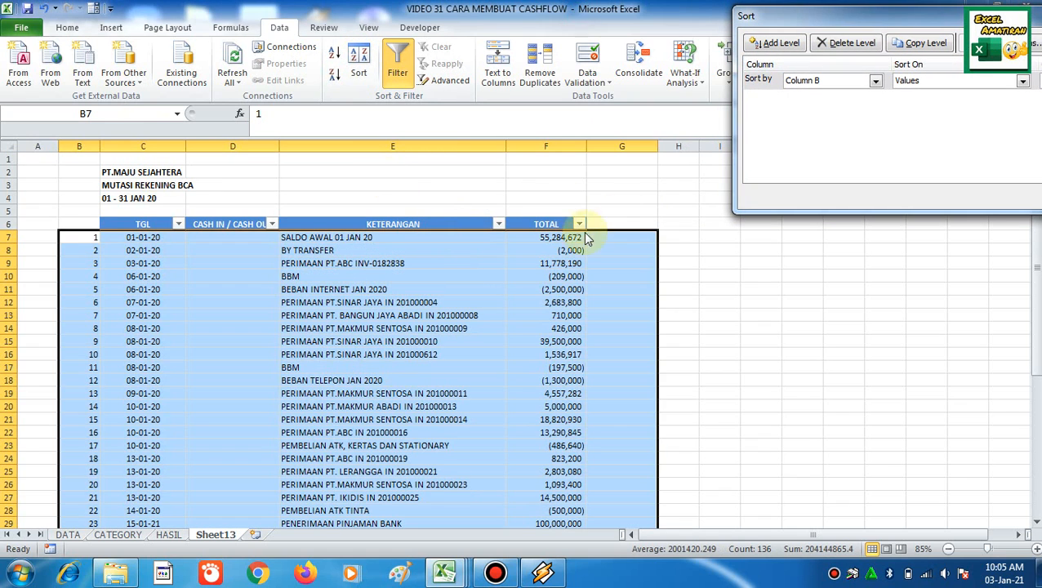
click(874, 80)
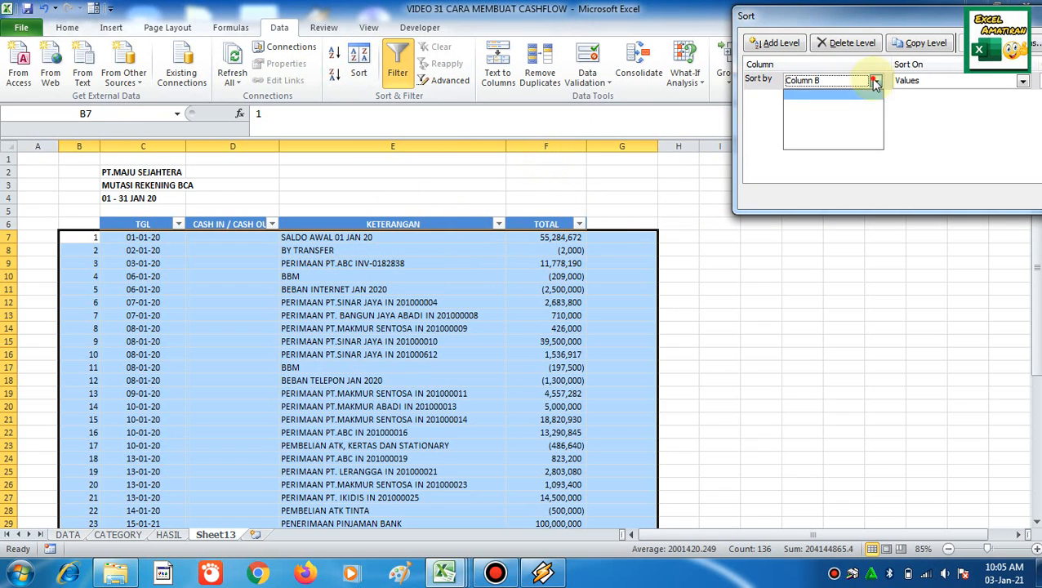
click(849, 135)
drag(831, 16, 441, 13)
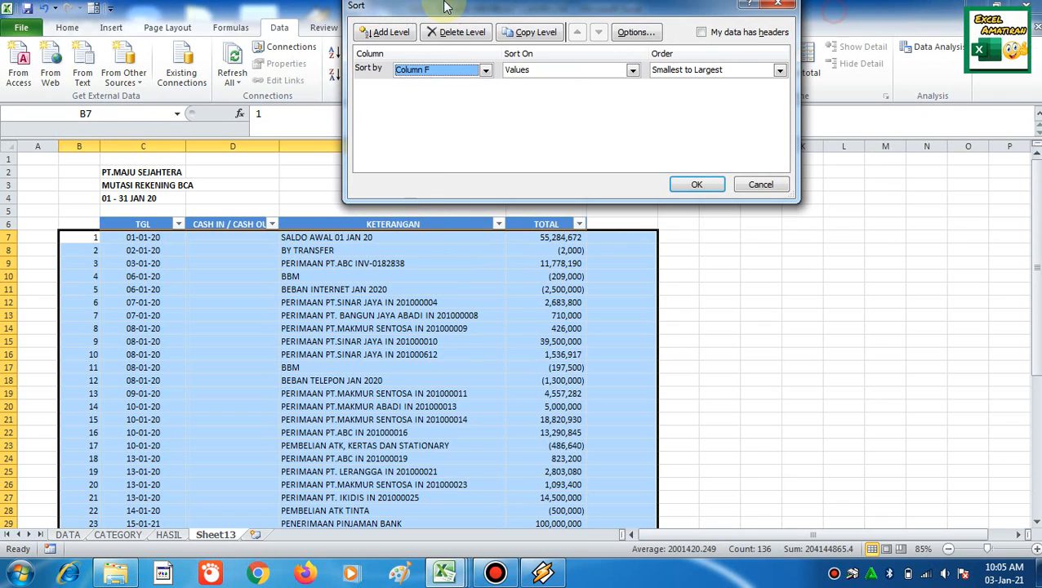
click(699, 190)
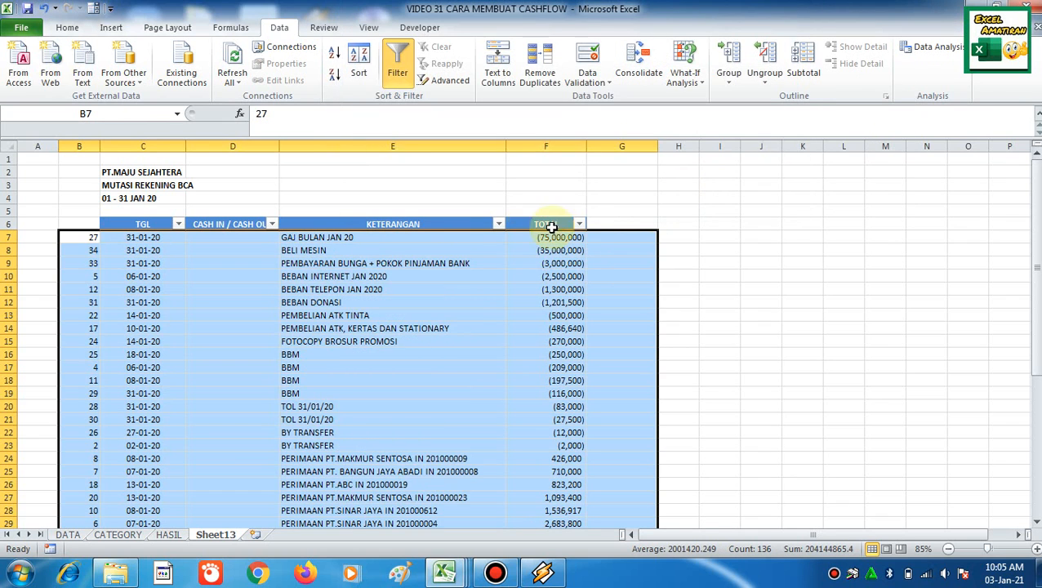
Enter CASH OUT in D7 and copy it down to D23 for all rows with a negative TOTAL.
click(532, 235)
click(244, 238)
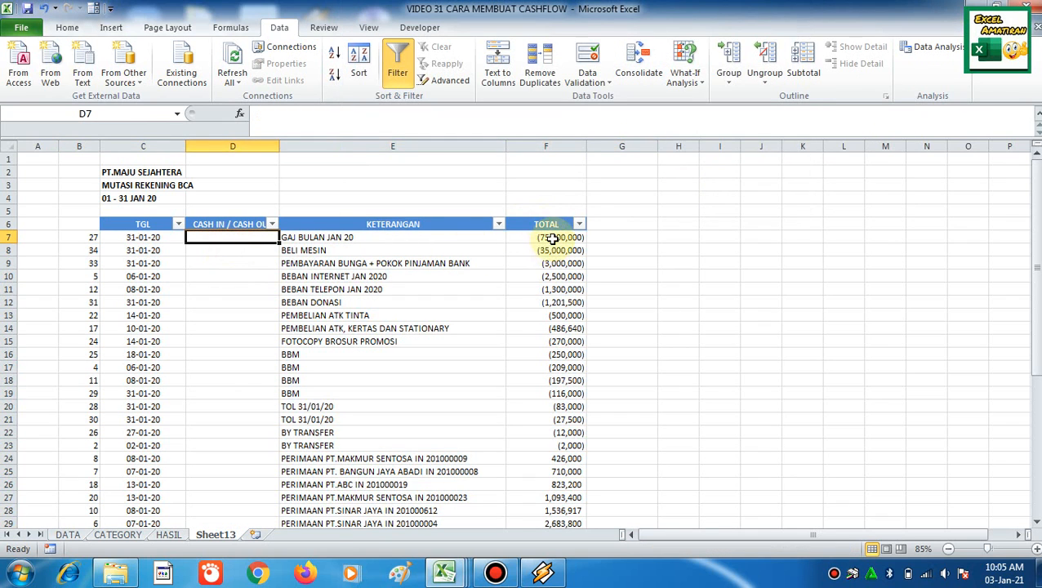
drag(559, 238, 569, 440)
click(247, 235)
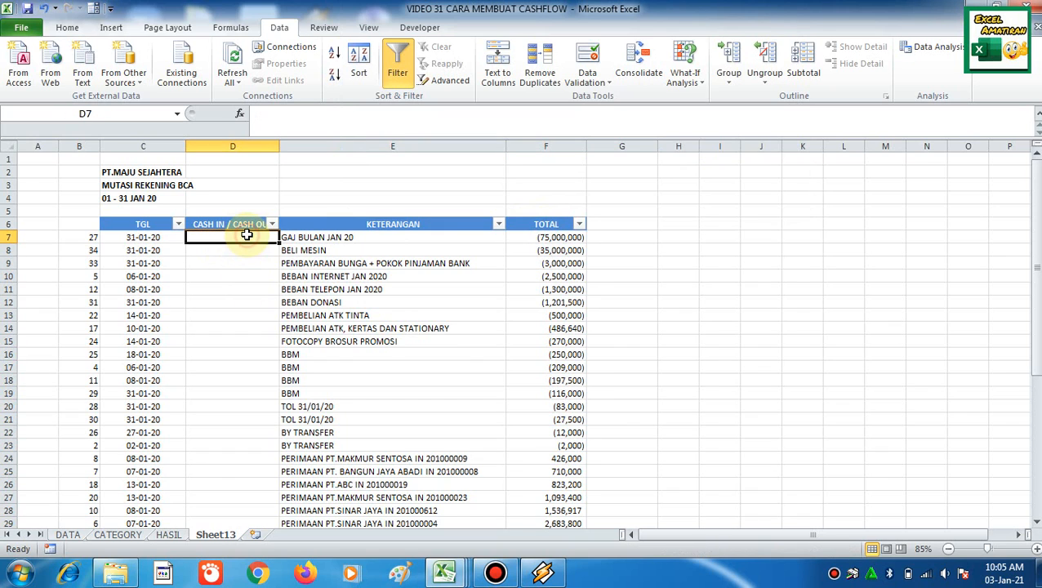
text(CASH OUT)
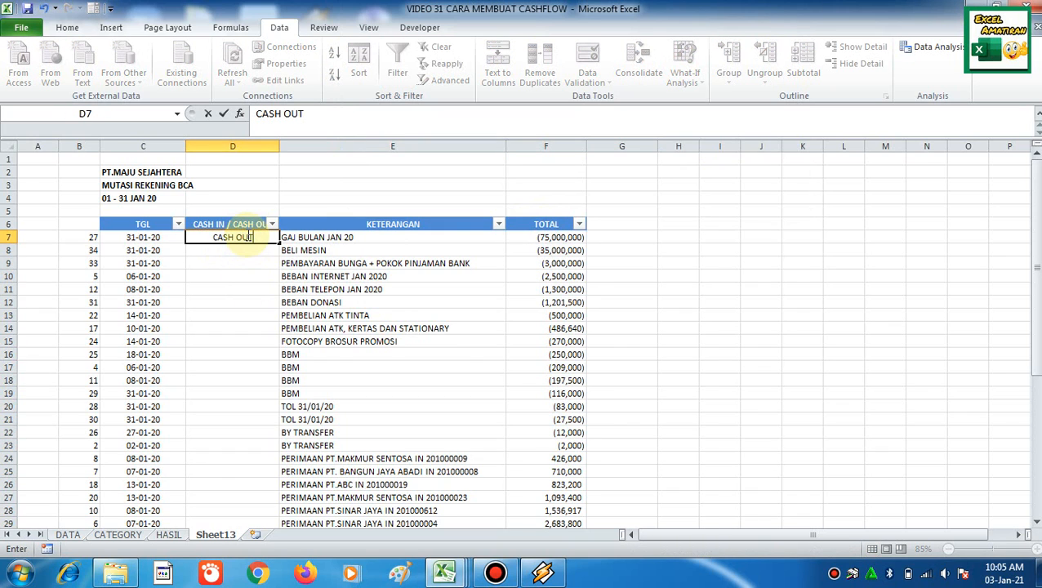
key(ctrl+Return)
key(ctrl+c)
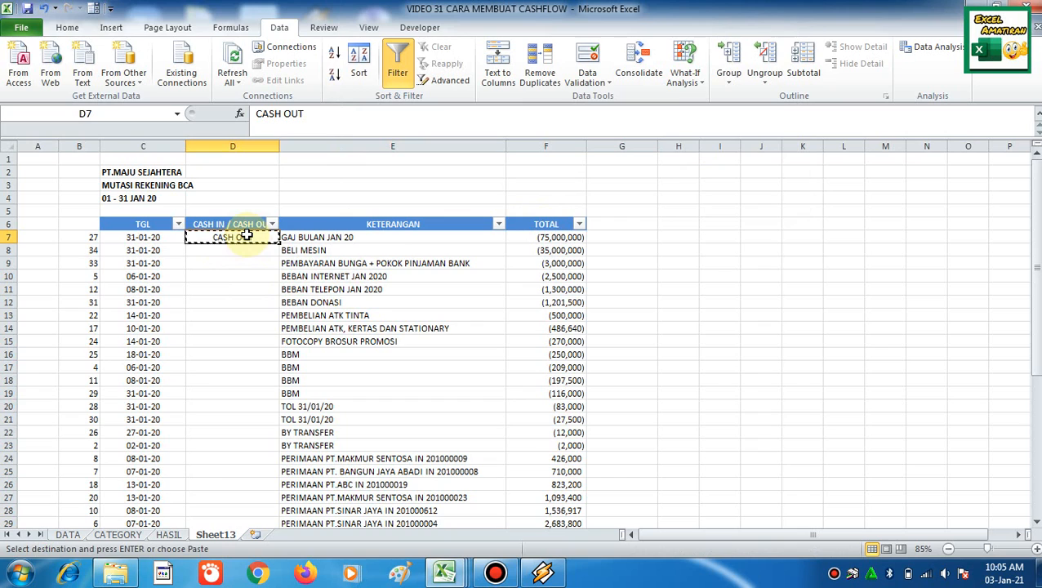
key(shift+Down)
key(shift+Down)
key(shift+Down)
key(shift+Down)
key(shift+Down)
key(shift+Down)
key(shift+Down)
key(shift+Down)
key(shift+Down)
key(shift+Down)
key(shift+Down)
key(shift+Down)
key(shift+Down)
key(shift+Down)
key(shift+Down)
key(shift+Down)
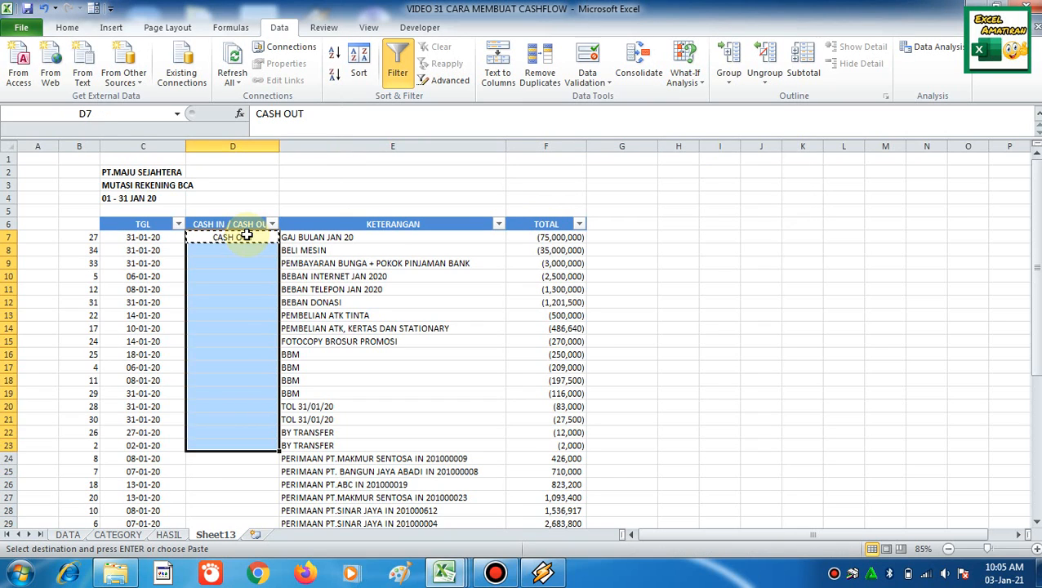
key(ctrl+v)
key(Escape)
Enter CASH IN in D24 and copy it down to D40 for all rows with a positive TOTAL.
key(Down)
key(ctrl+Down)
key(Down)
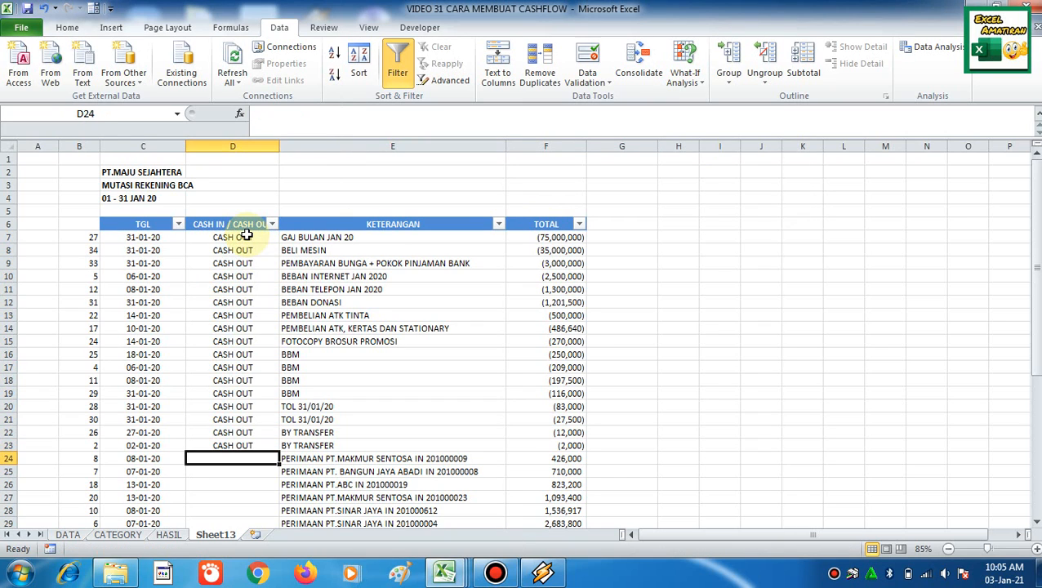
text(CASH IN)
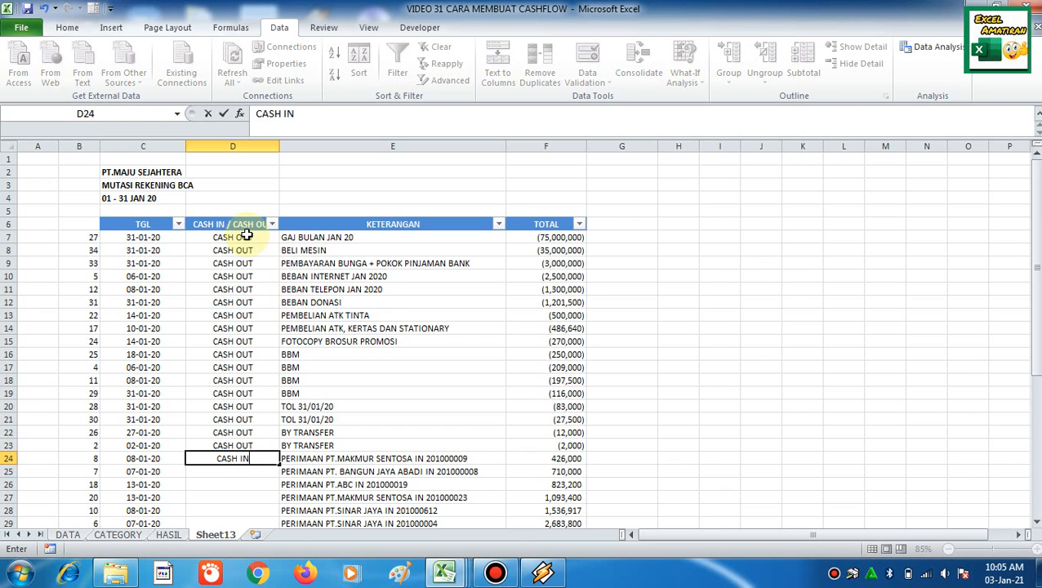
key(ctrl+Return)
key(ctrl+c)
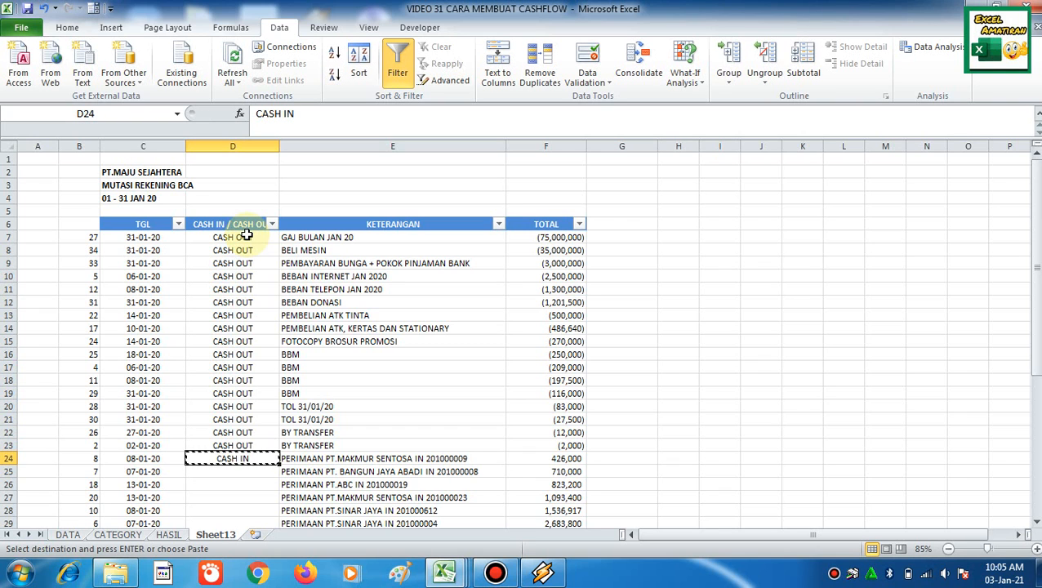
key(Down)
key(shift+Down)
key(shift+Down)
key(shift+Down)
key(shift+Down)
key(shift+Down)
key(shift+Down)
key(shift+Down)
key(shift+Down)
key(shift+Down)
key(shift+Down)
key(shift+Down)
key(shift+Down)
key(shift+Down)
key(shift+Down)
key(shift+Down)
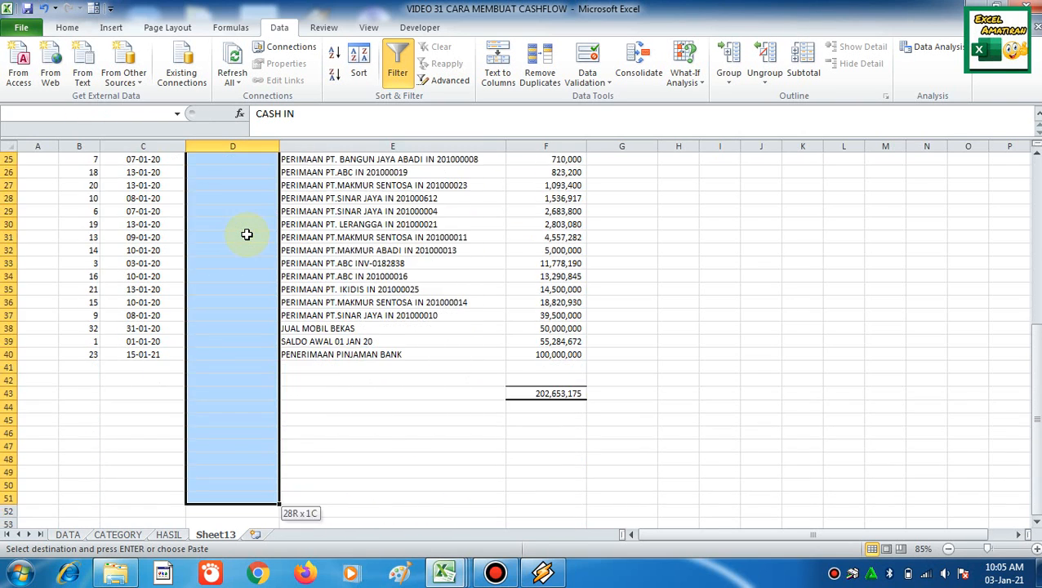
key(shift+Down)
key(Return)
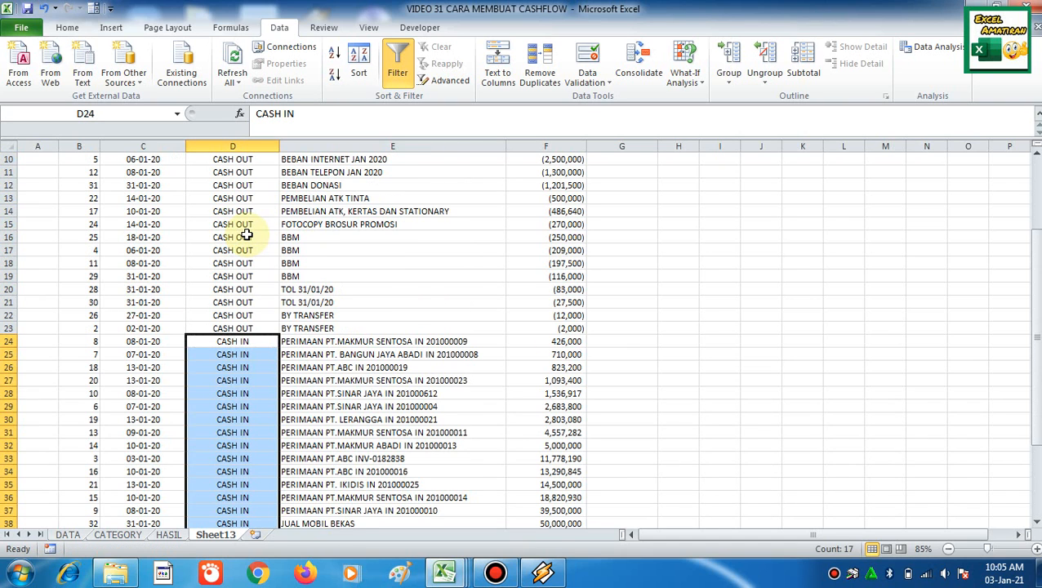
Relabel the opening balance row, SALDO AWAL 01 JAN 20, as SALDO AWAL in D39.
key(ctrl+Down)
key(Down)
key(Up)
key(Up)
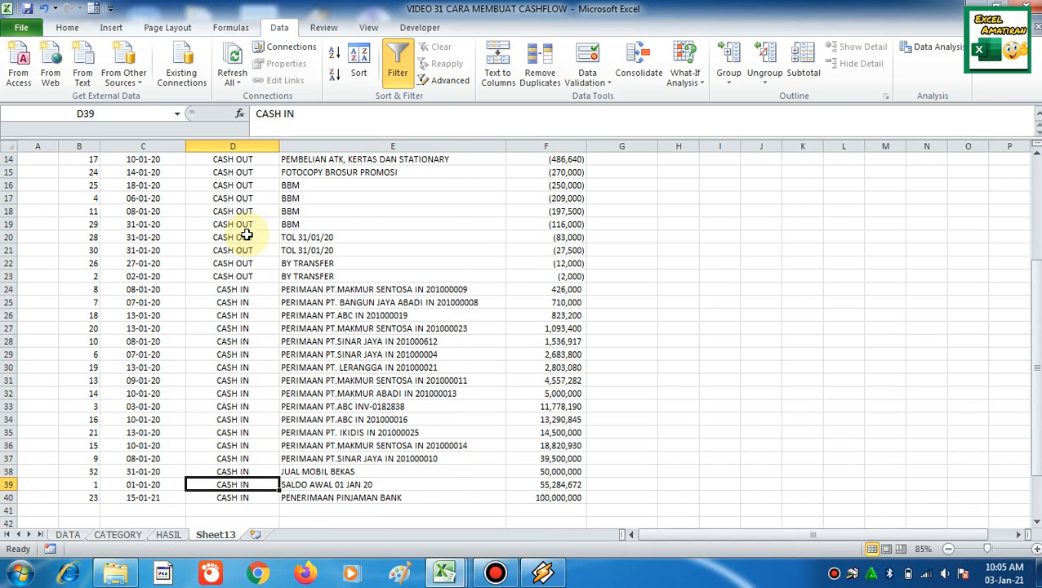
key(Right)
key(Left)
text(SA)
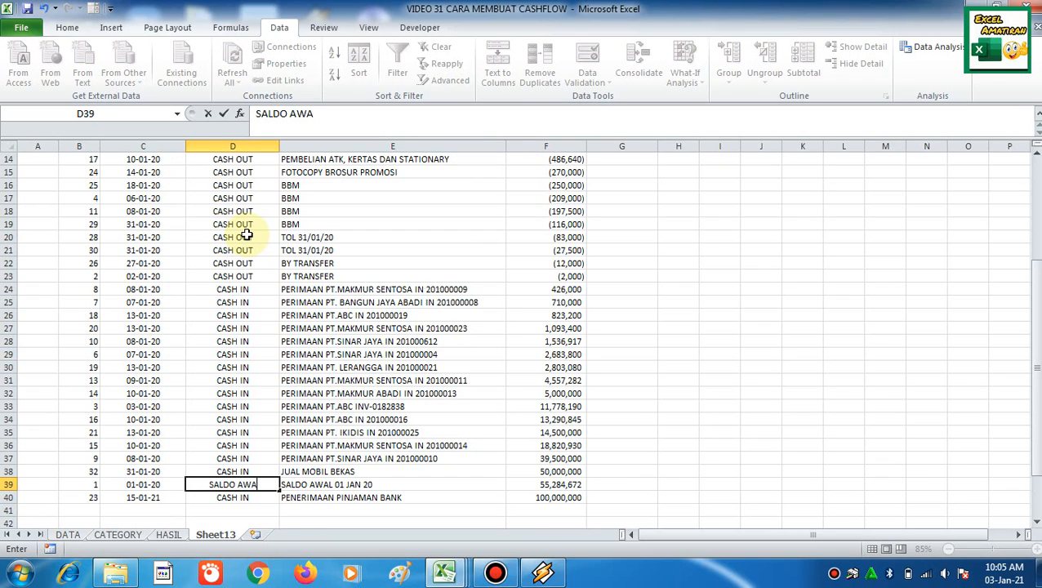
key(Return)
Review the CASH OUT, CASH IN and SALDO AWAL labels in column D and the row numbers in column B.
key(Up)
key(Up)
key(Up)
key(Up)
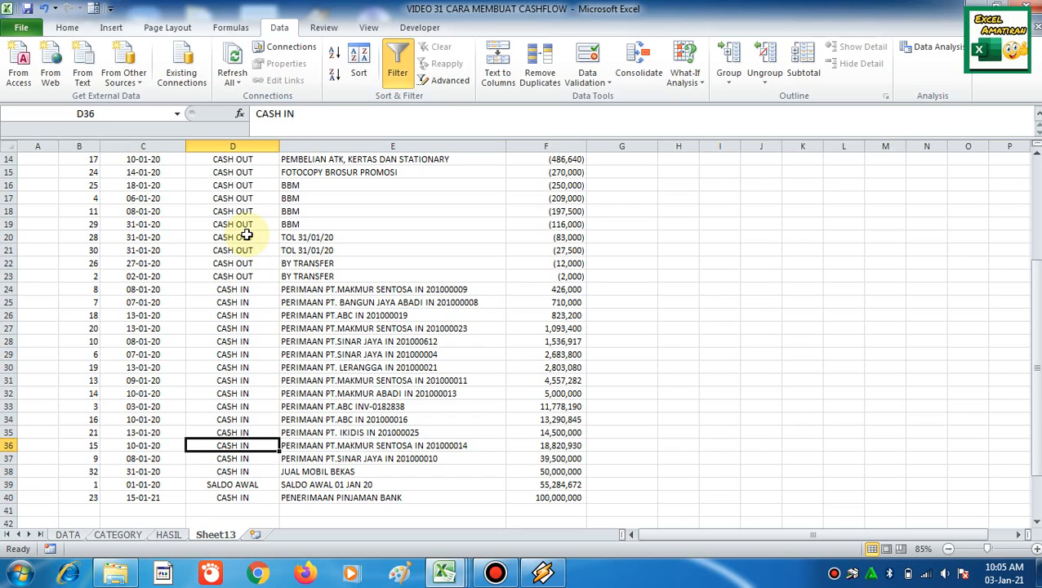
click(242, 304)
click(235, 276)
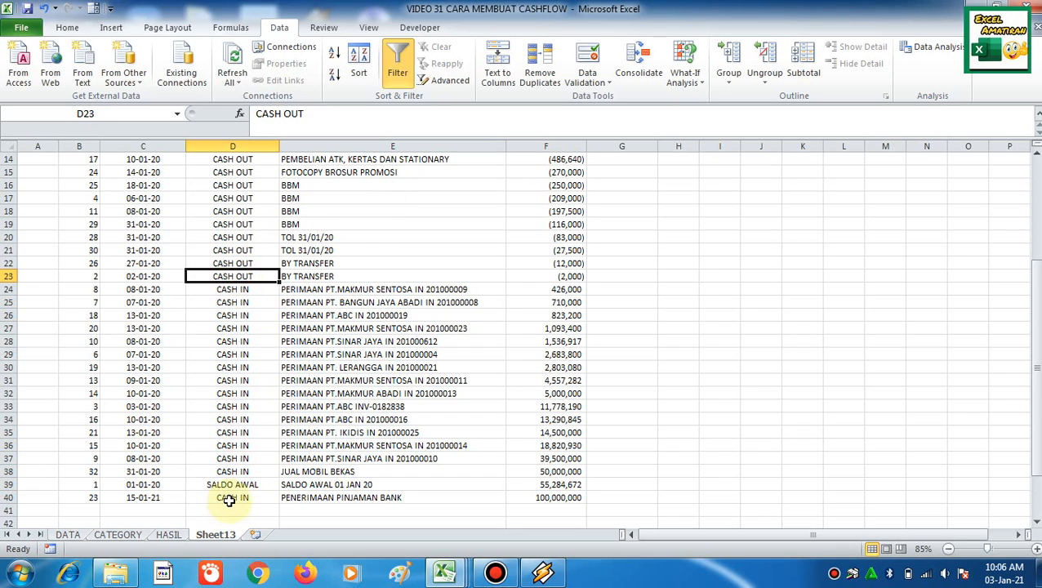
click(234, 473)
click(236, 483)
click(101, 443)
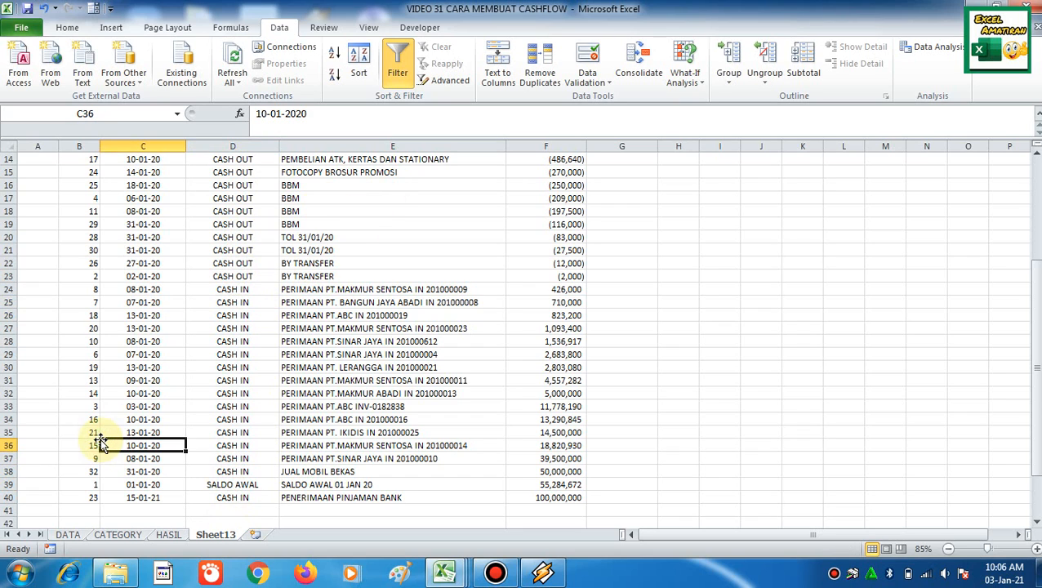
click(99, 444)
key(ctrl+Up)
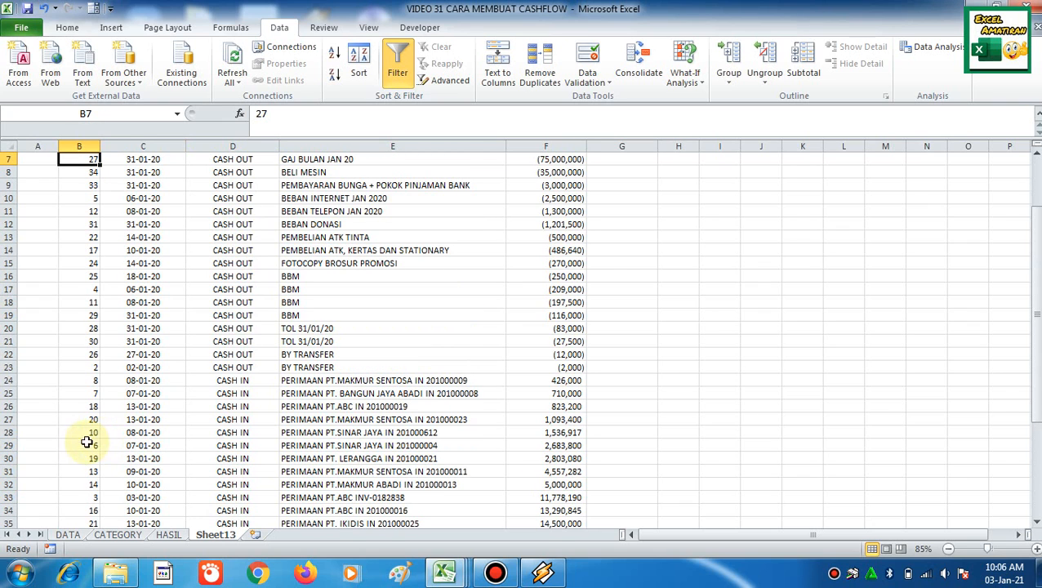
Examine the SALDO AWAL entry in the first pivot table on the HASIL sheet and return to the labelled transactions on Sheet13.
click(168, 534)
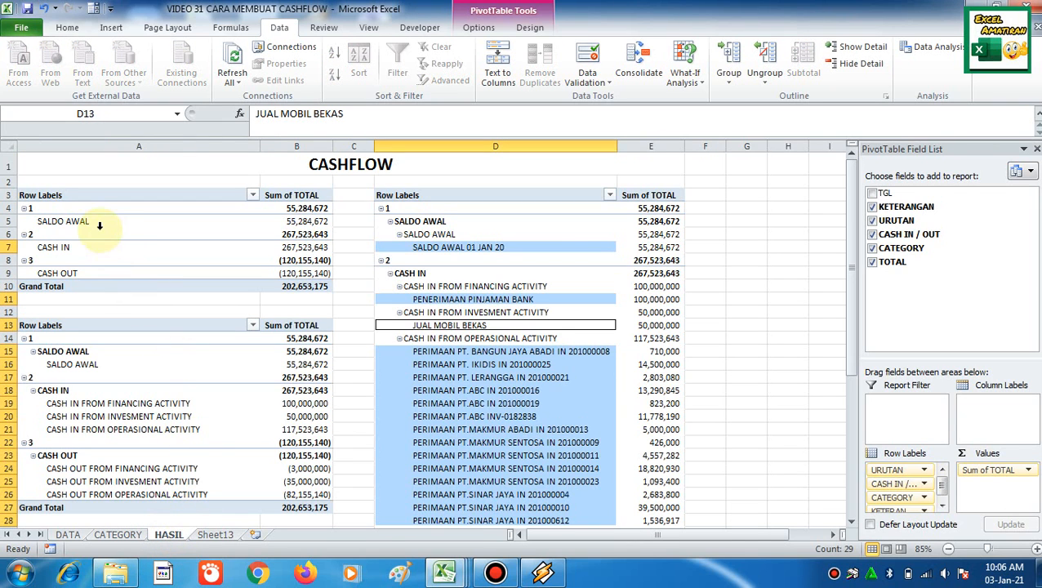
click(97, 224)
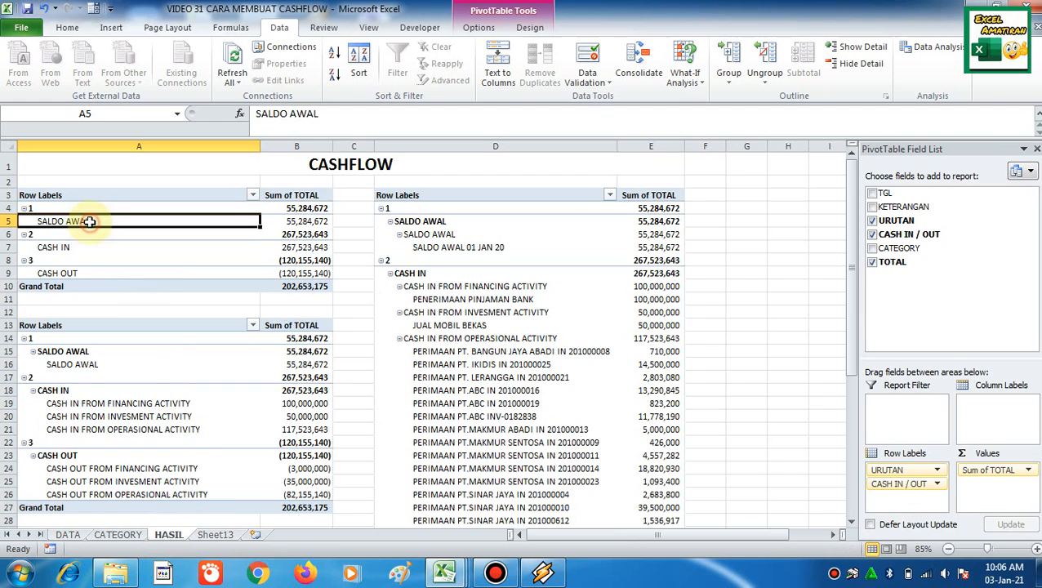
click(214, 534)
click(233, 402)
click(232, 366)
scroll(237, 379, up, 2)
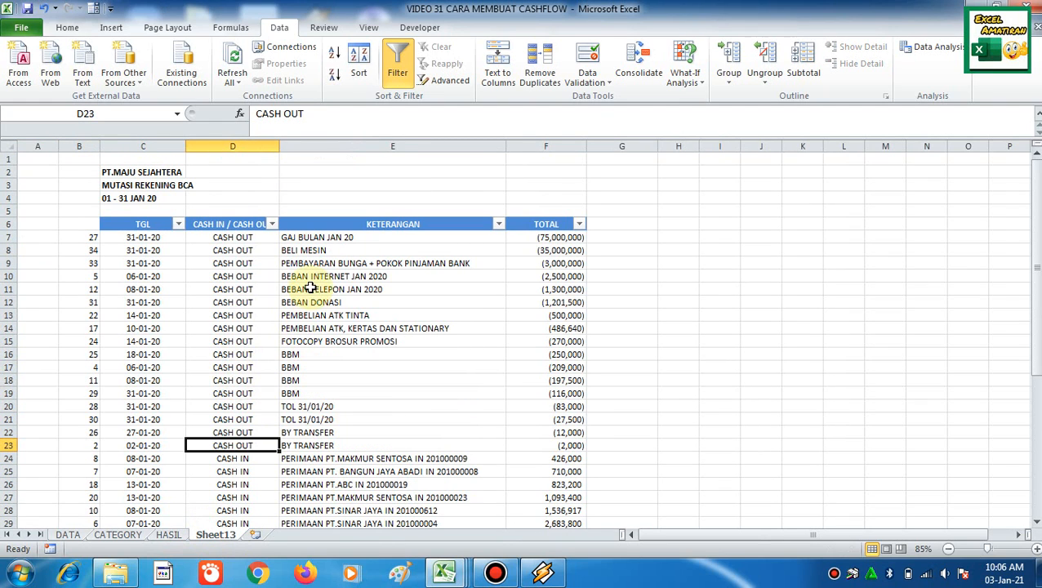
Sort the transaction rows B7:F40 by Column B values from smallest to largest to restore their original order.
click(242, 255)
key(Left)
key(Left)
key(Up)
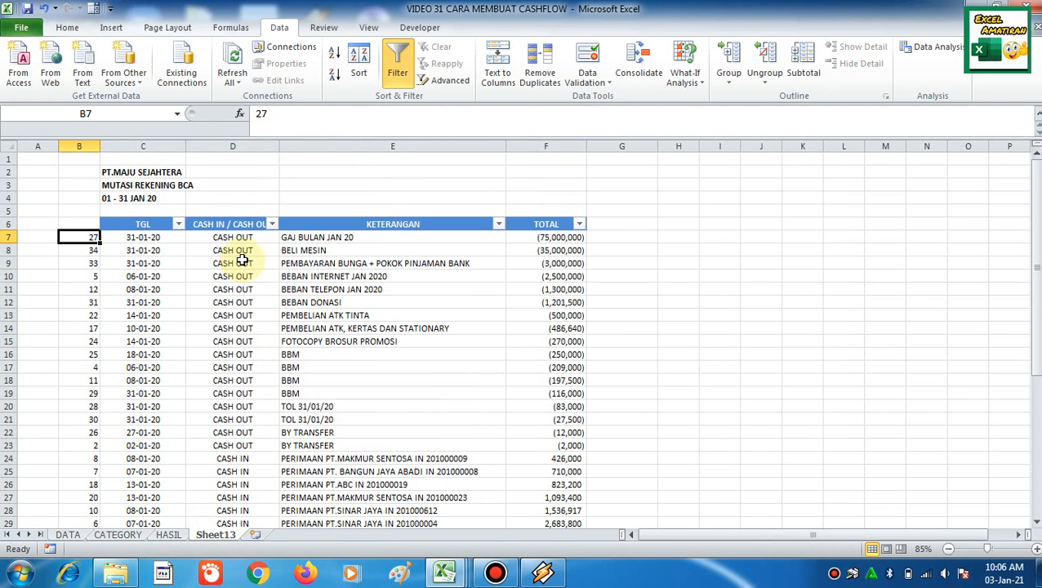
key(ctrl+shift+Down)
key(shift+Right)
key(shift+Right)
key(shift+Right)
key(shift+Right)
key(shift+Right)
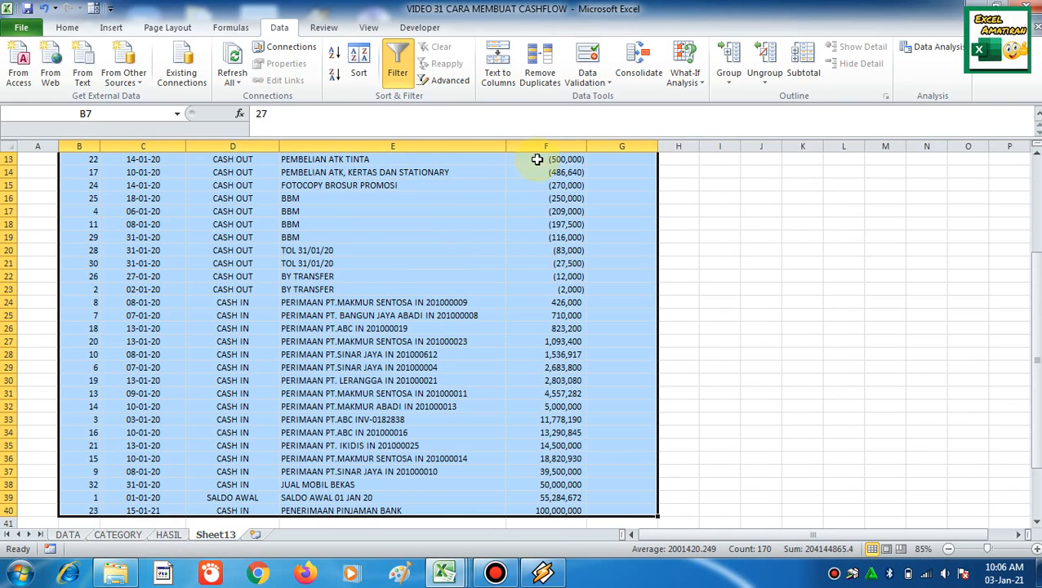
key(shift+Left)
click(358, 72)
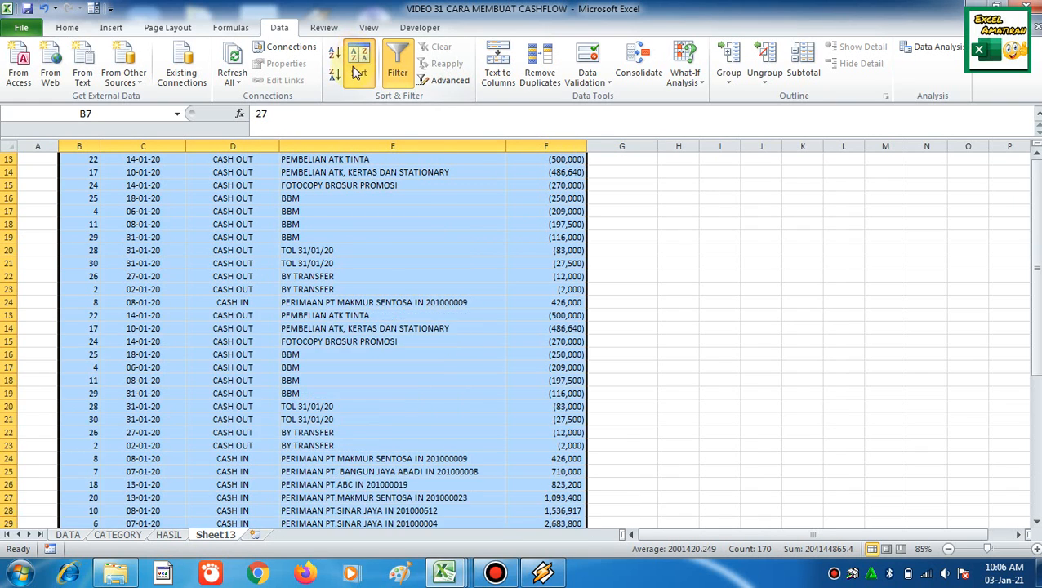
click(441, 76)
click(425, 88)
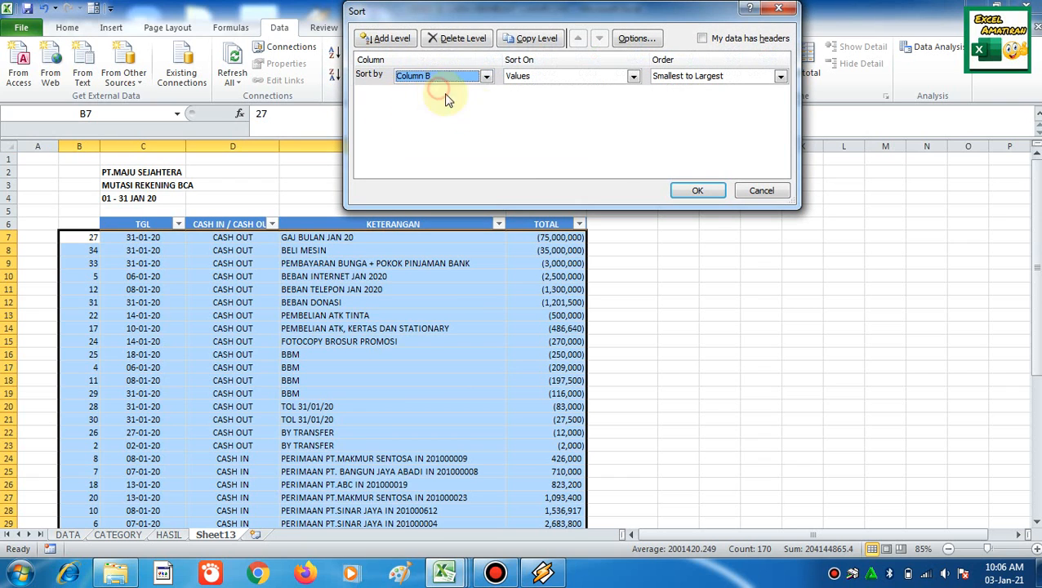
click(672, 191)
click(480, 289)
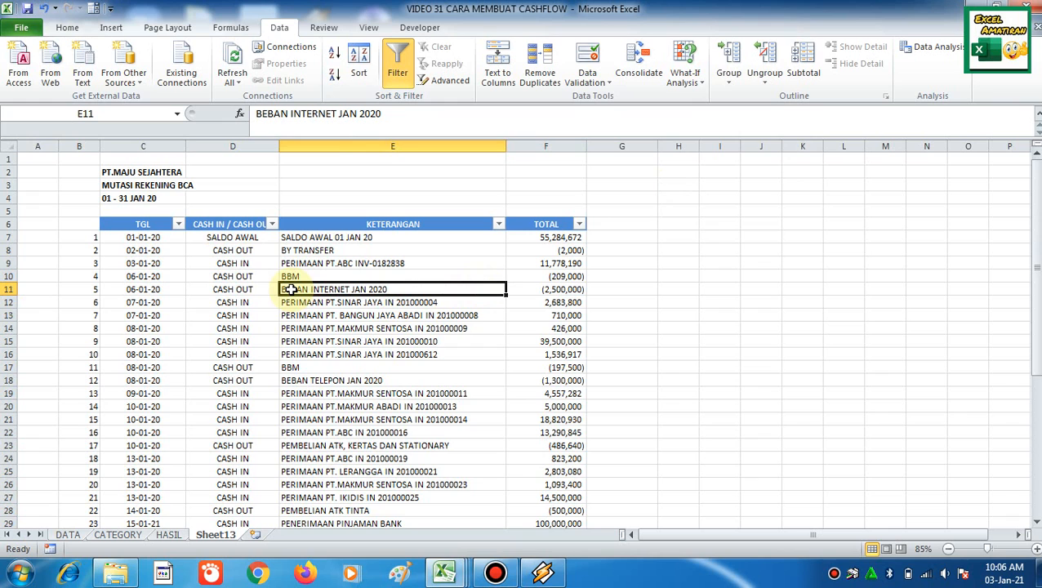
Create a pivot table on a new worksheet from the transaction table C6:F40, including its headers.
click(155, 224)
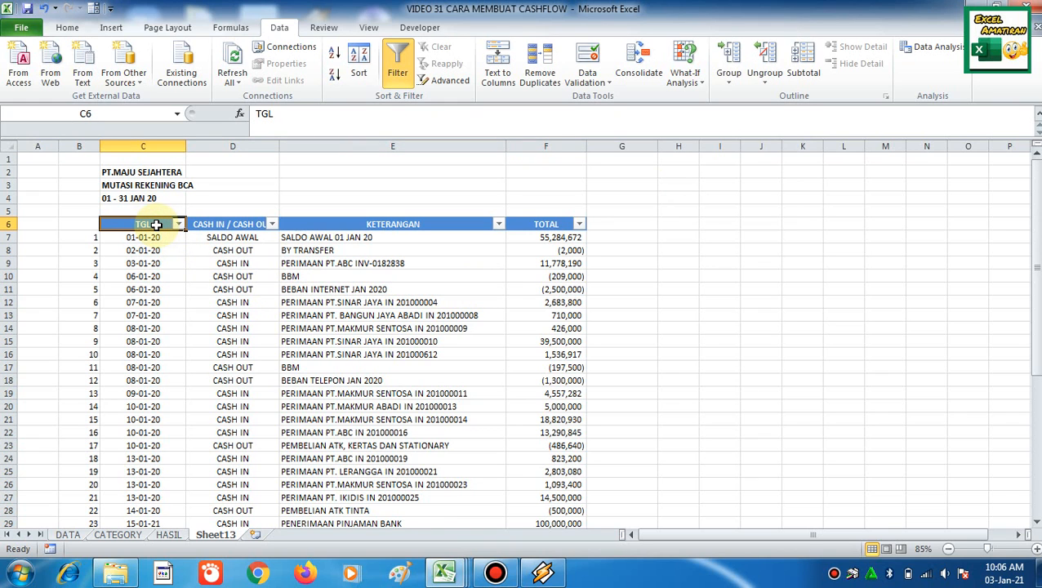
key(ctrl+shift+Down)
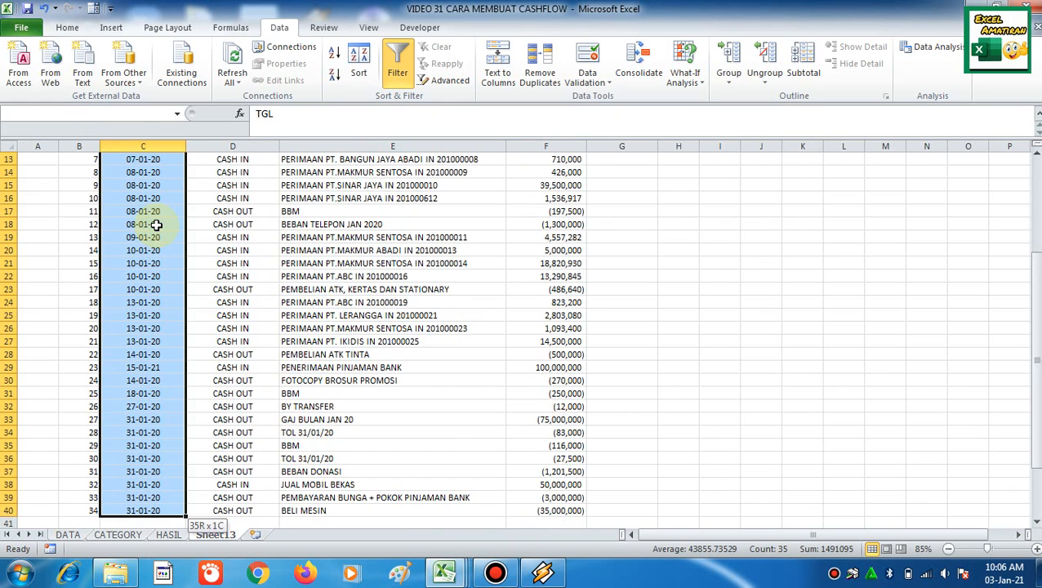
key(shift+Right)
key(shift+Right)
key(shift+Right)
key(shift+Right)
key(shift+Left)
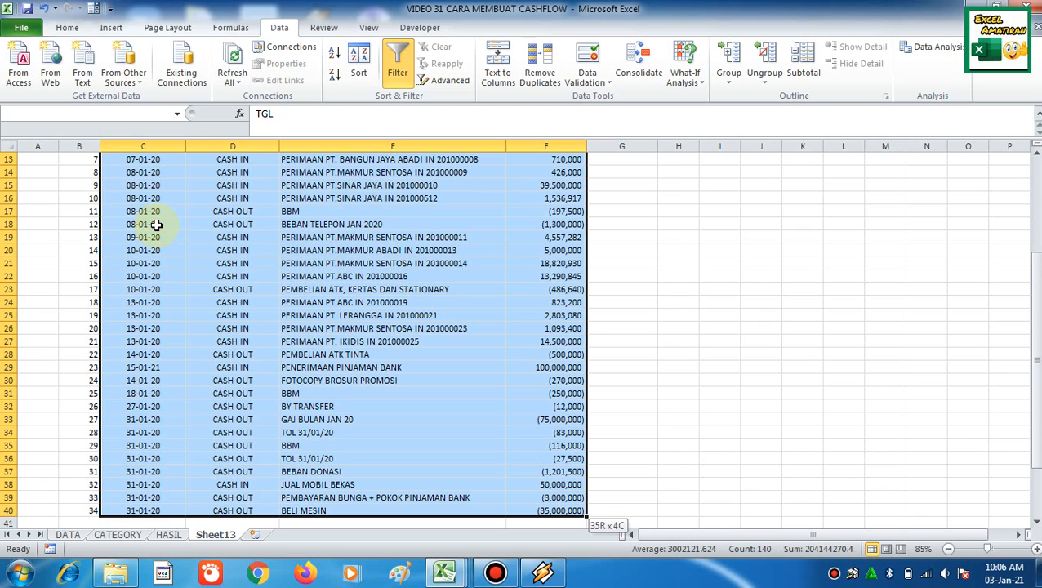
scroll(349, 255, up, 4)
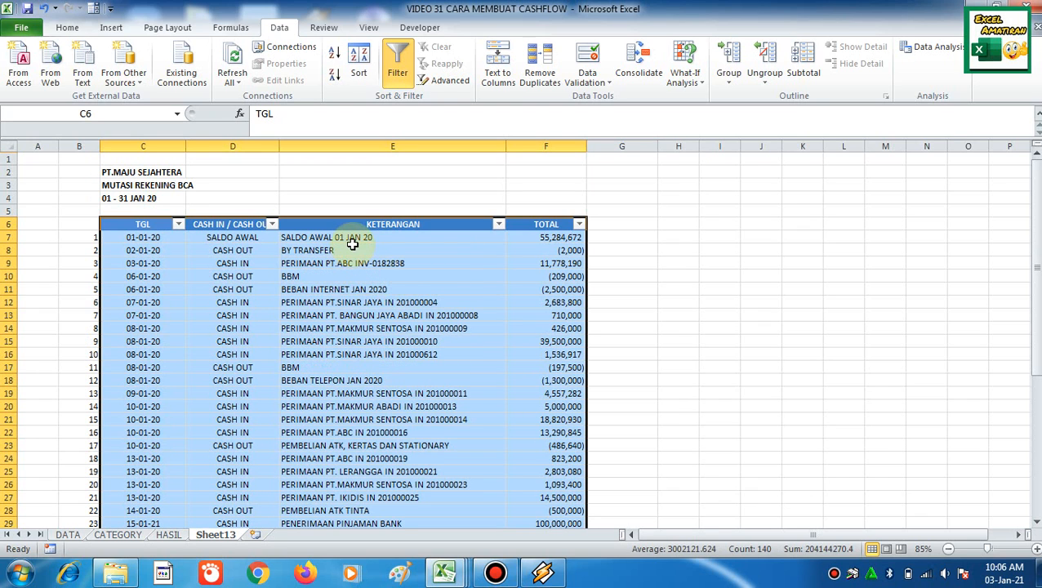
click(102, 31)
click(25, 55)
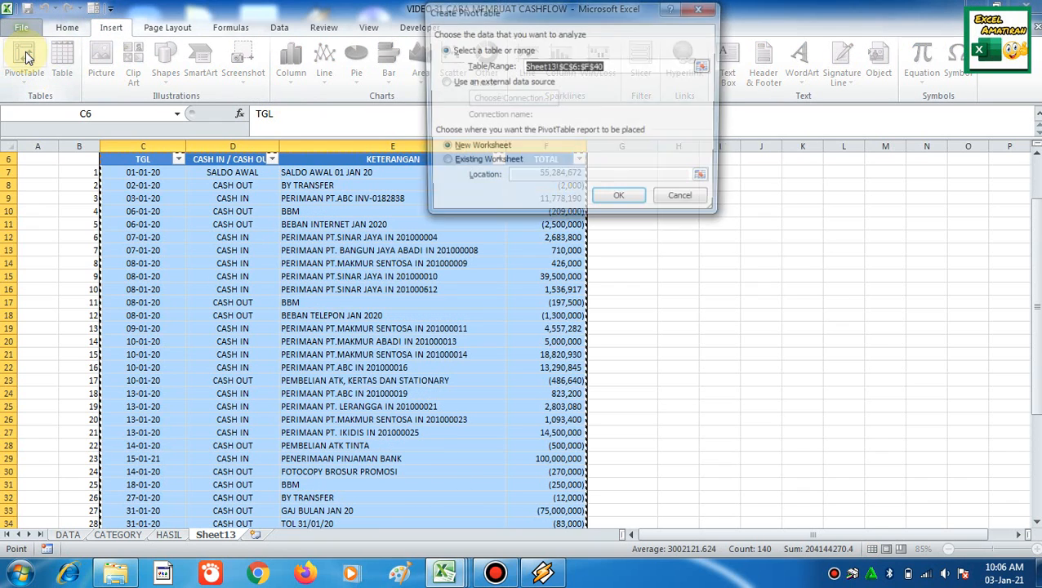
click(620, 202)
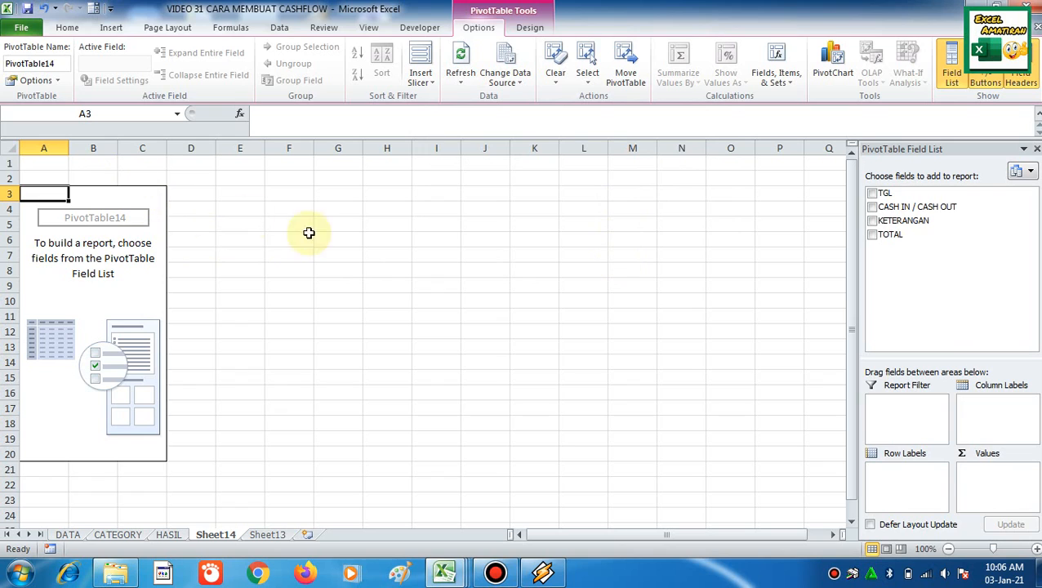
Add CASH IN / CASH OUT and KETERANGAN as nested row labels and TOTAL as the summed value in the pivot table.
click(57, 286)
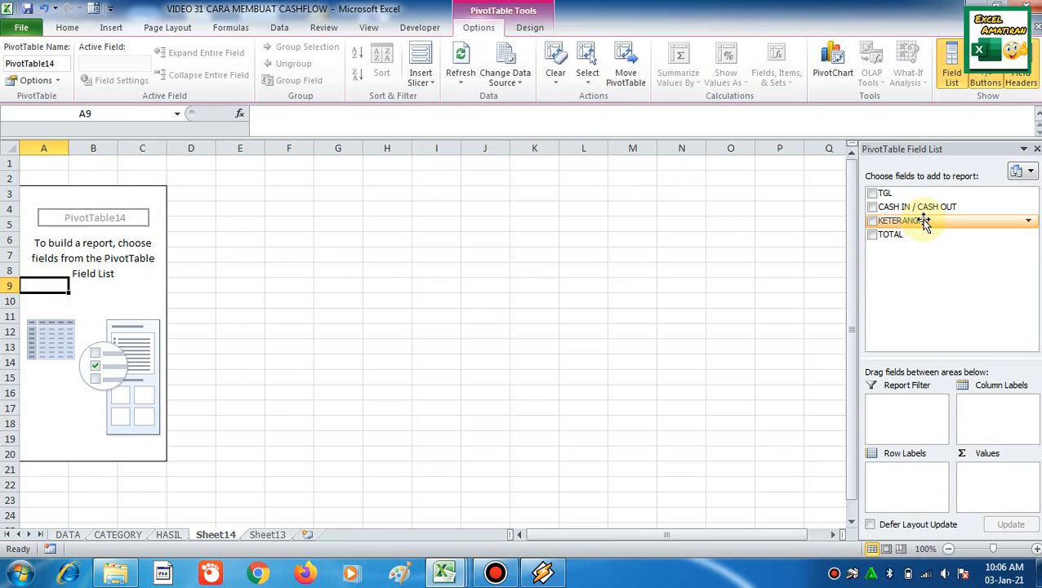
drag(929, 227, 893, 480)
drag(903, 221, 914, 497)
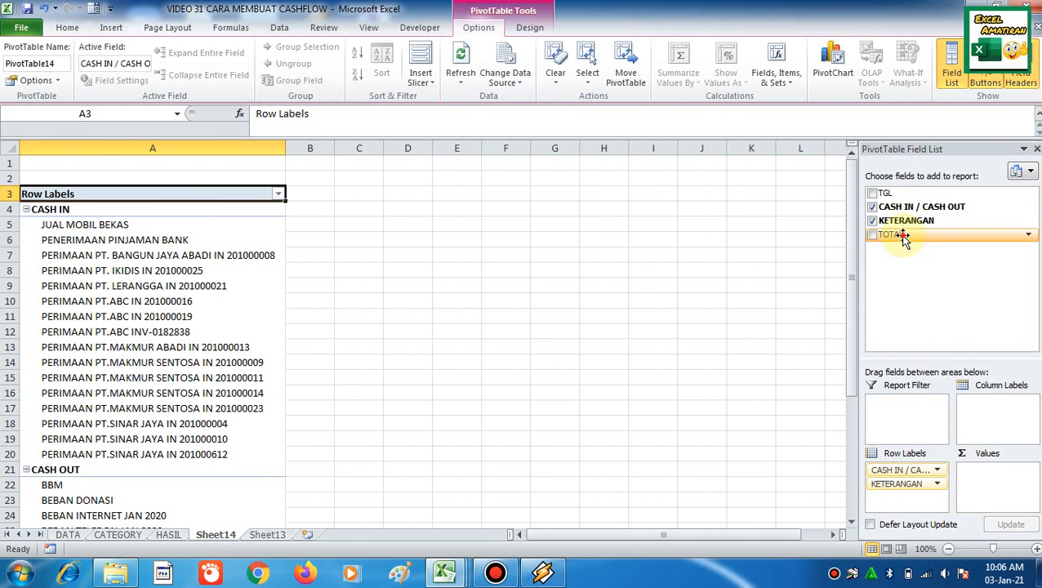
drag(903, 237, 984, 480)
click(577, 347)
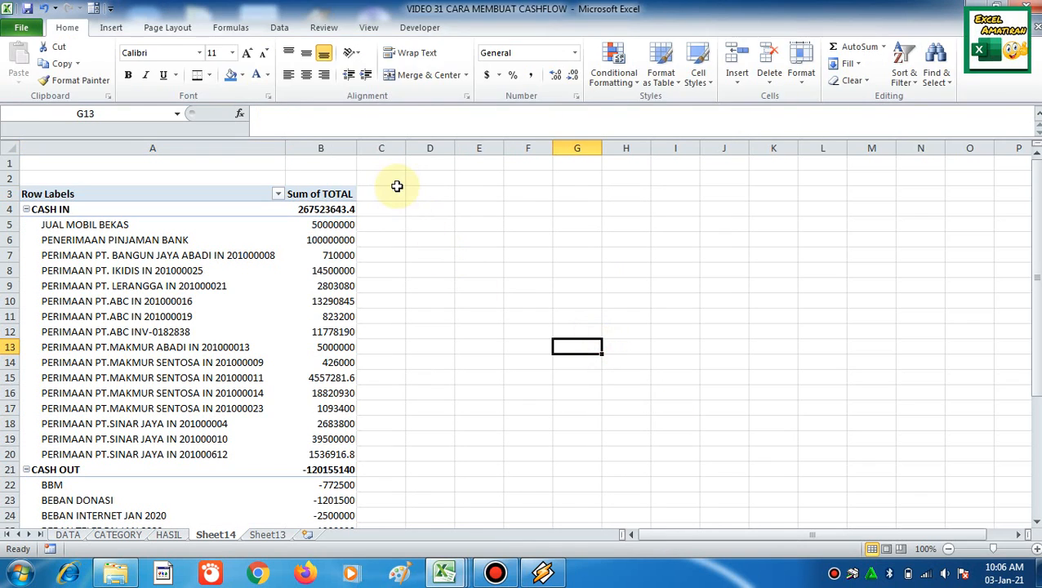
Format the Sum of TOTAL amounts in column B with the comma style and no decimal places.
click(341, 147)
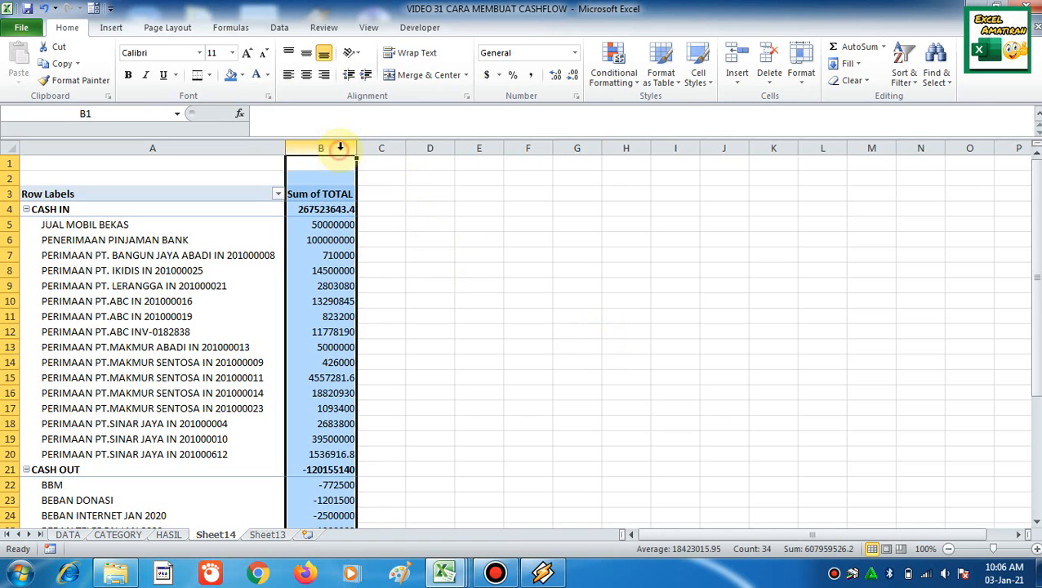
click(536, 76)
click(572, 74)
click(572, 74)
Look through the pivot table's CASH IN, CASH OUT and SALDO AWAL groups and the order in which they are listed.
scroll(403, 292, down, 7)
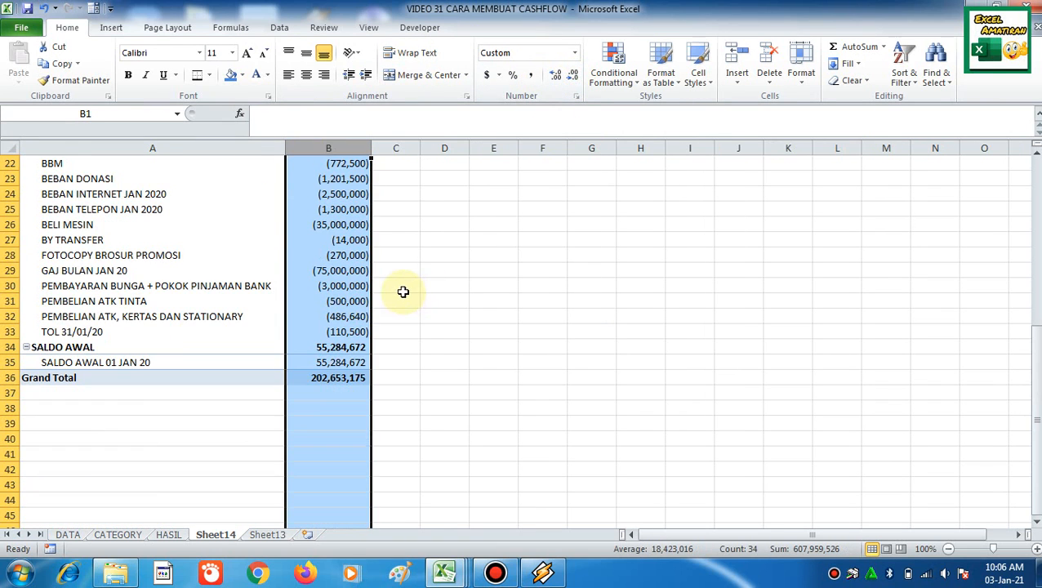
click(91, 410)
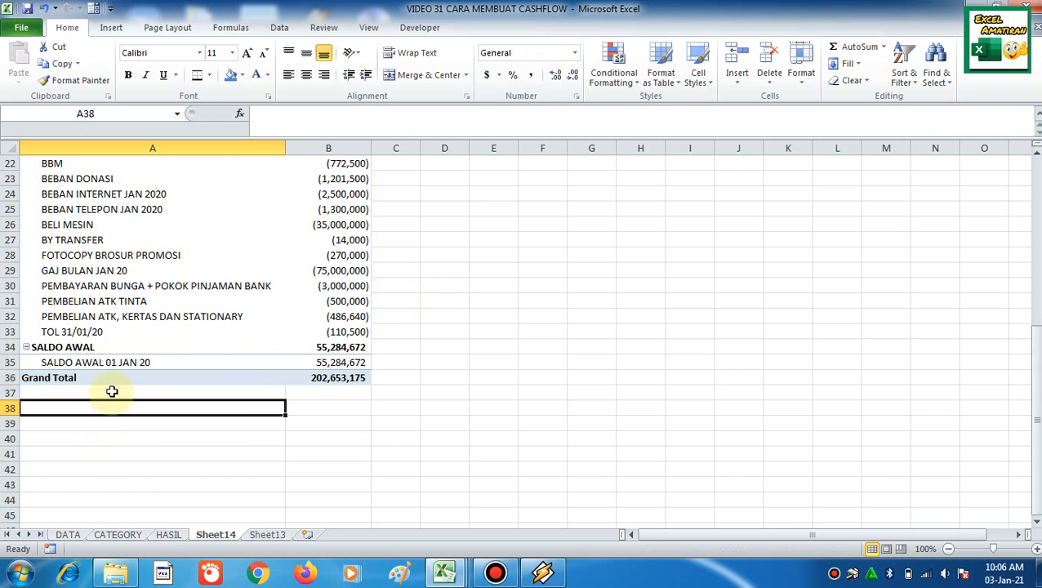
click(117, 361)
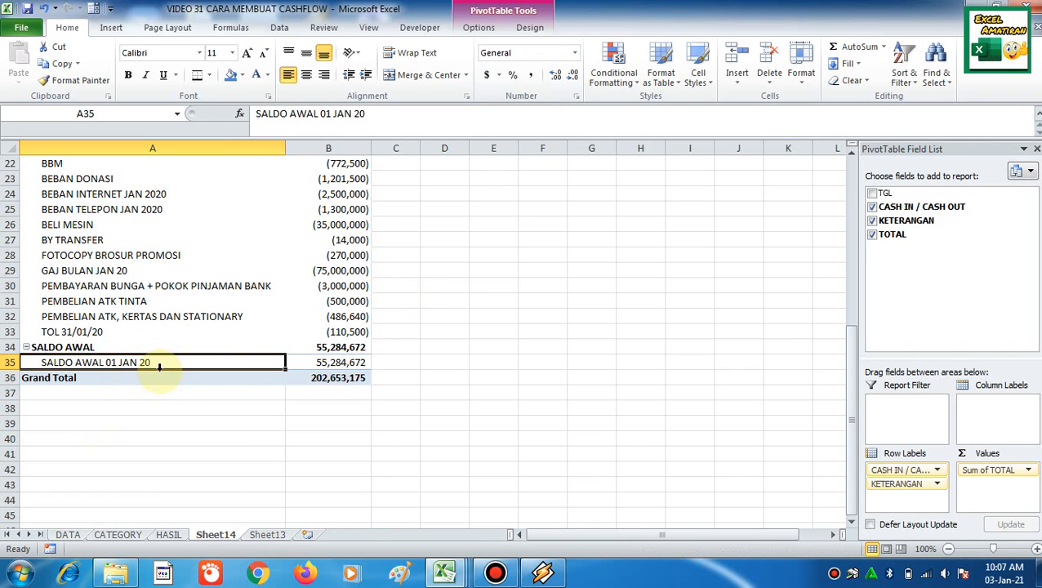
scroll(160, 365, up, 7)
click(126, 209)
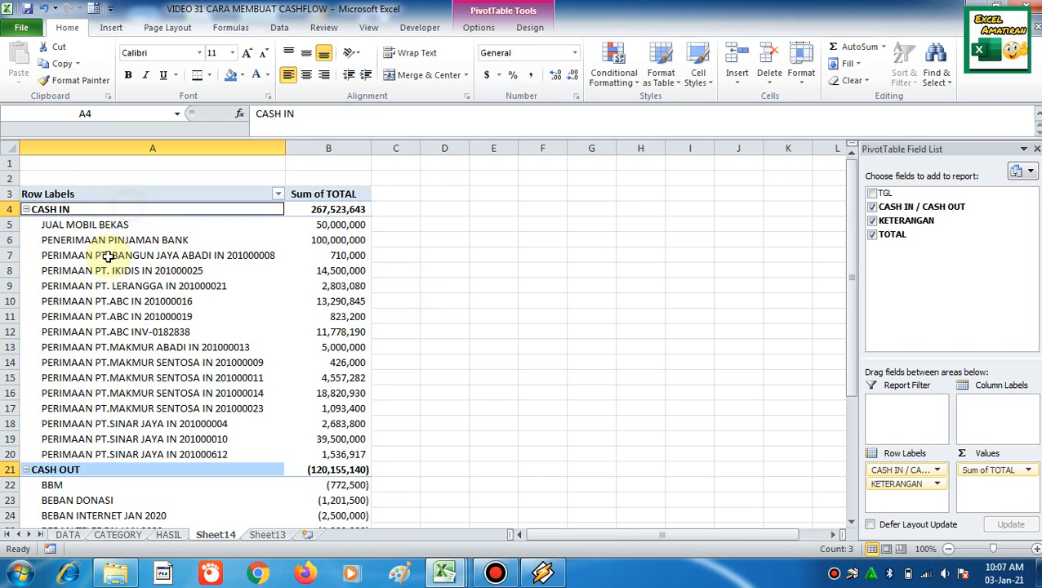
scroll(151, 415, down, 6)
click(151, 469)
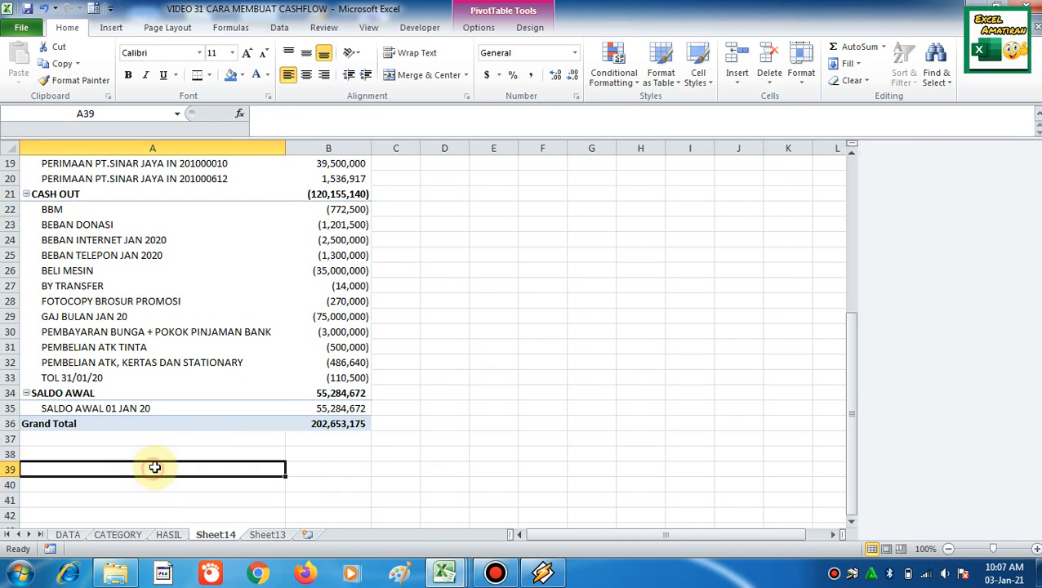
scroll(196, 433, up, 2)
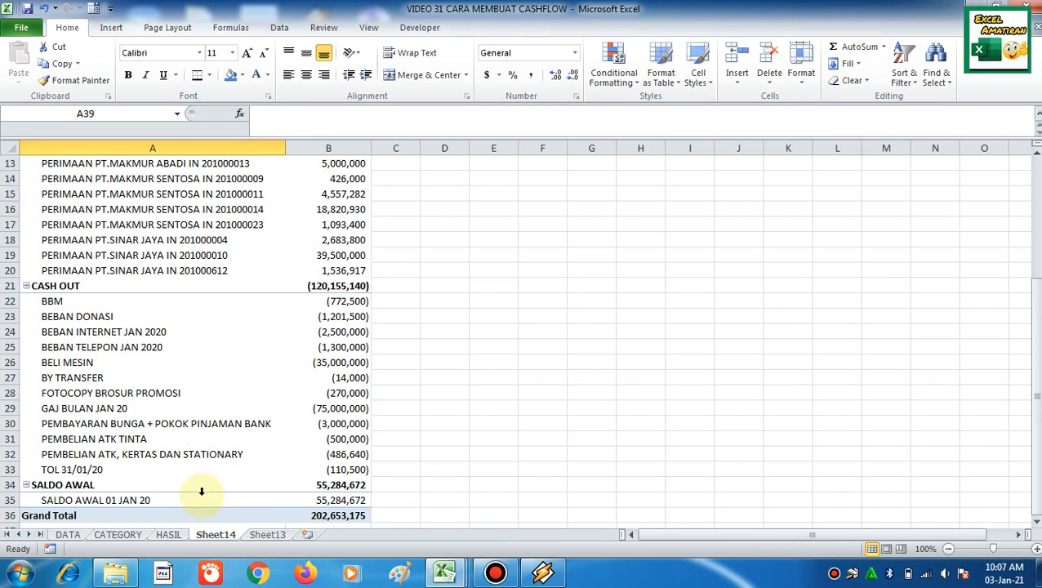
Examine the financing, investment and operational activity categories under CASH IN and CASH OUT in the HASIL sheet's pivot table.
click(270, 535)
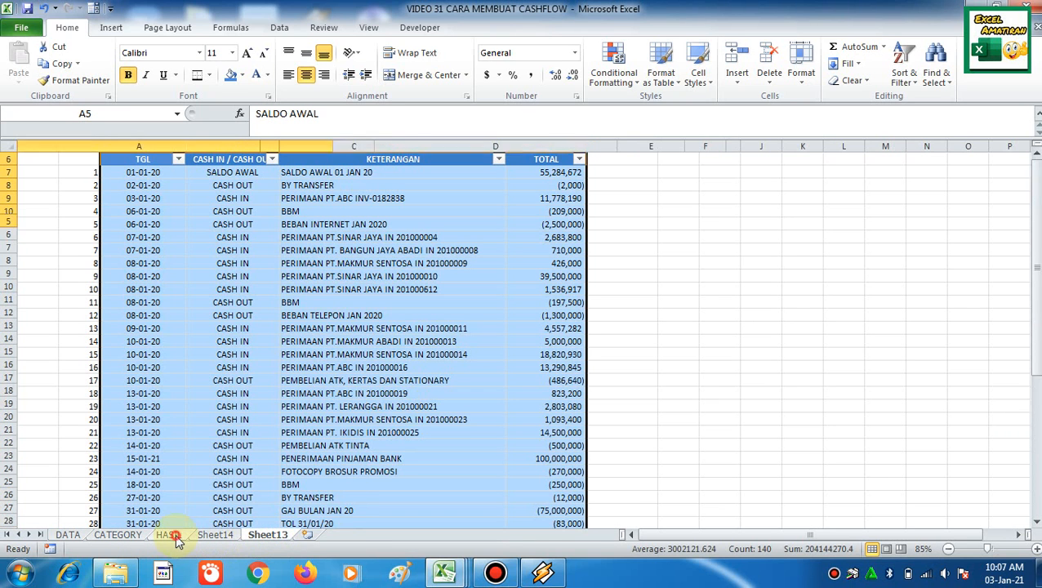
click(175, 537)
scroll(241, 457, down, 2)
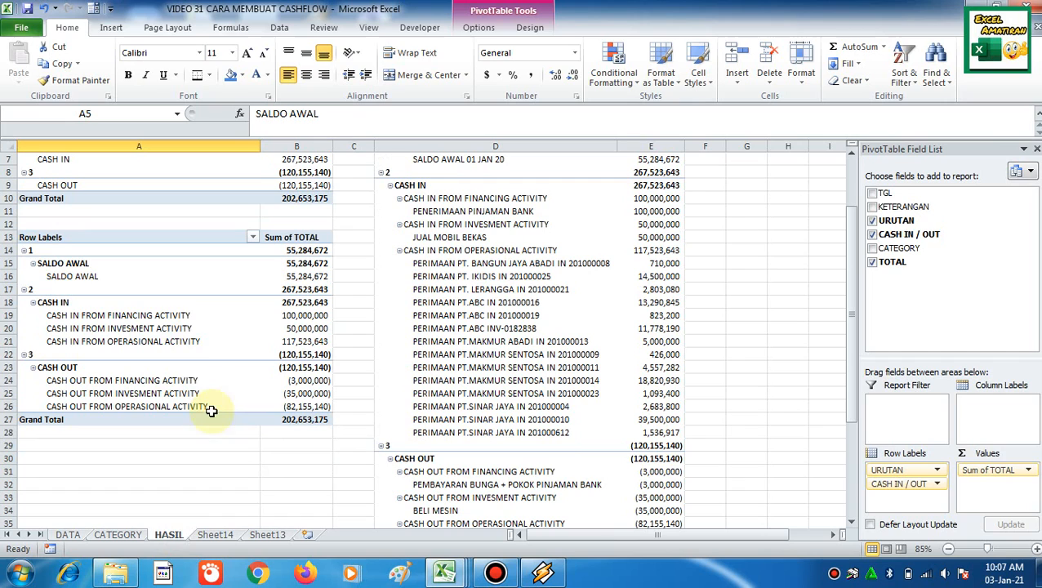
click(153, 319)
click(152, 329)
click(153, 336)
click(152, 320)
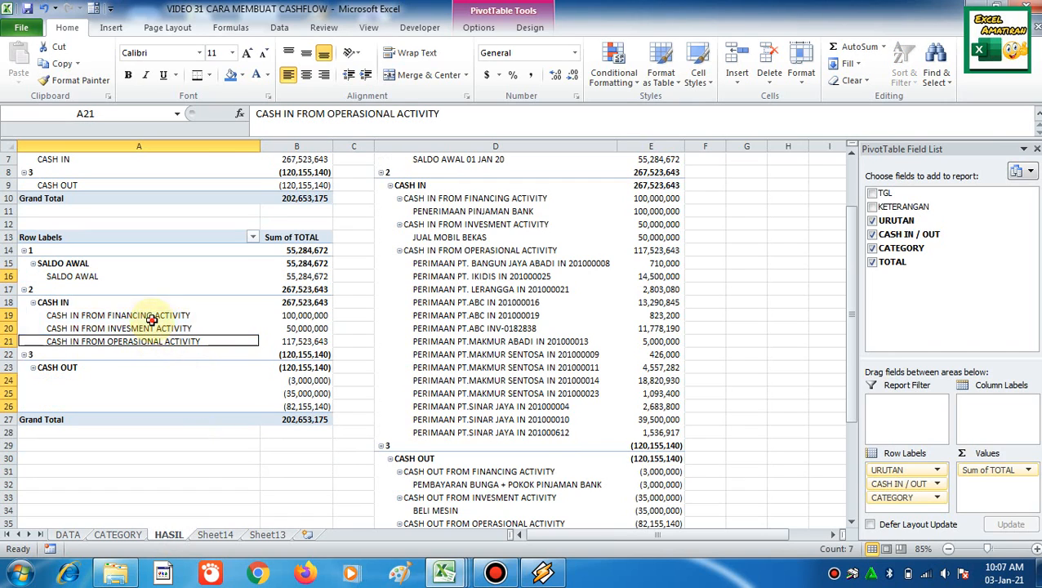
click(152, 320)
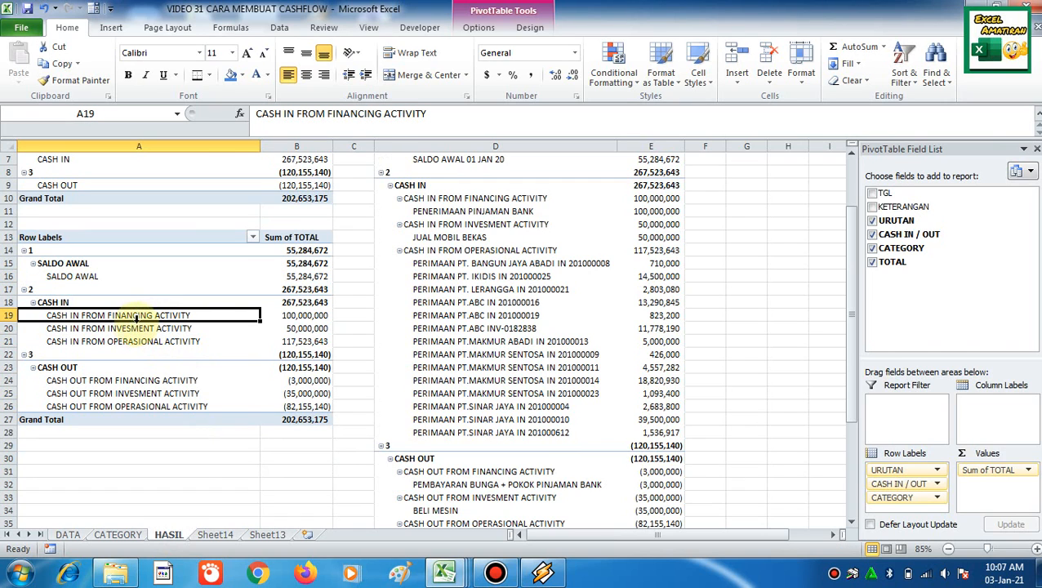
click(169, 329)
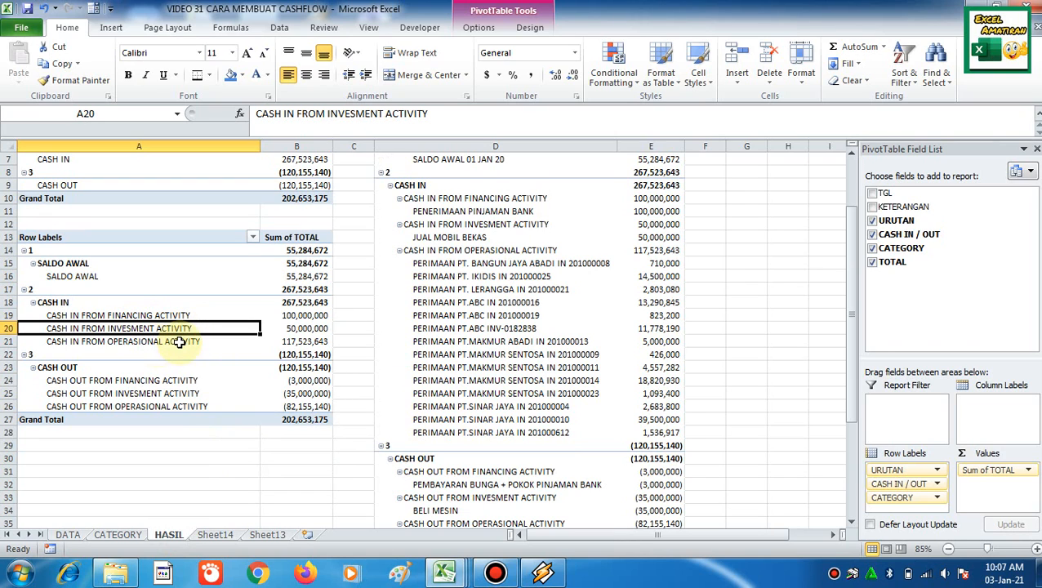
click(179, 341)
drag(249, 320, 207, 343)
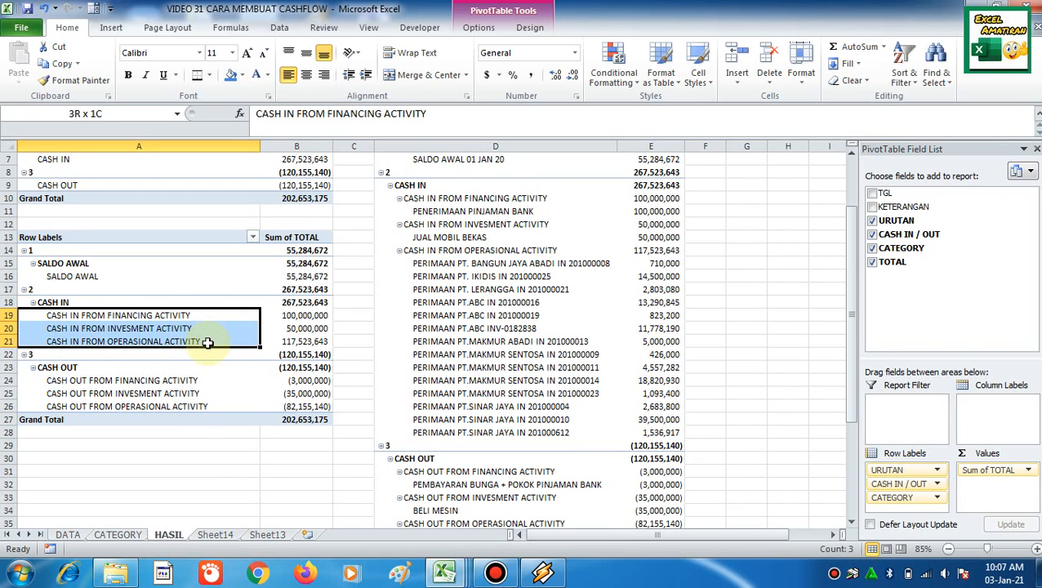
drag(189, 381, 190, 400)
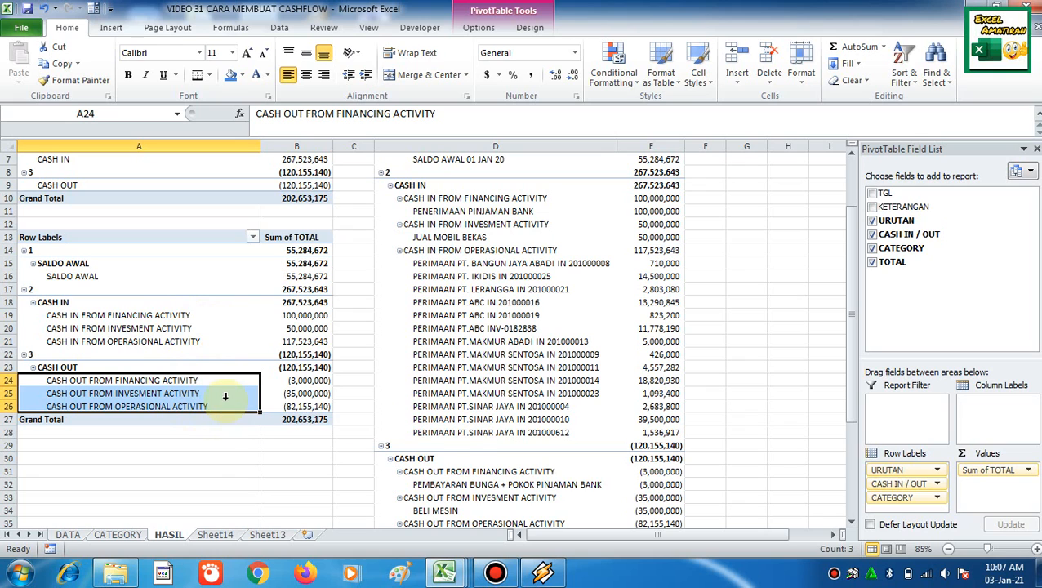
drag(164, 308, 167, 354)
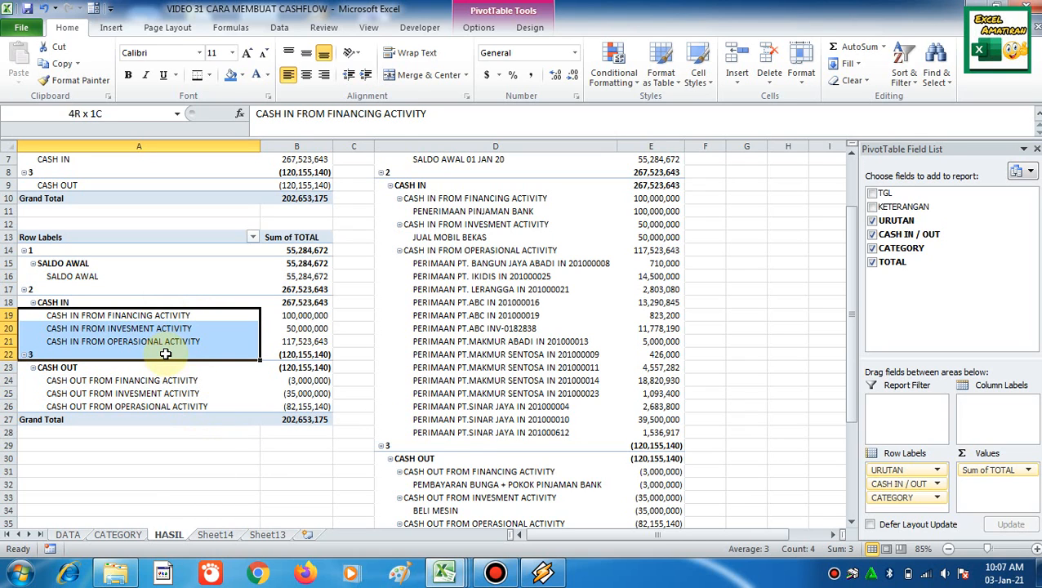
Review the CATEGORY sheet's list of cashflow activities and the sequence numbers assigned to them.
click(216, 534)
click(122, 535)
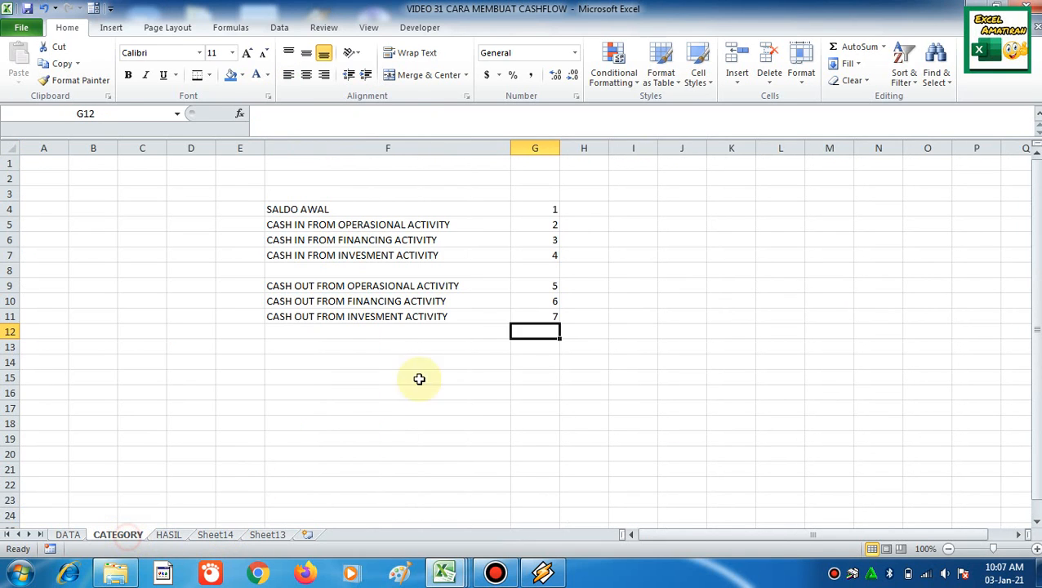
click(416, 362)
drag(412, 211, 551, 348)
click(463, 332)
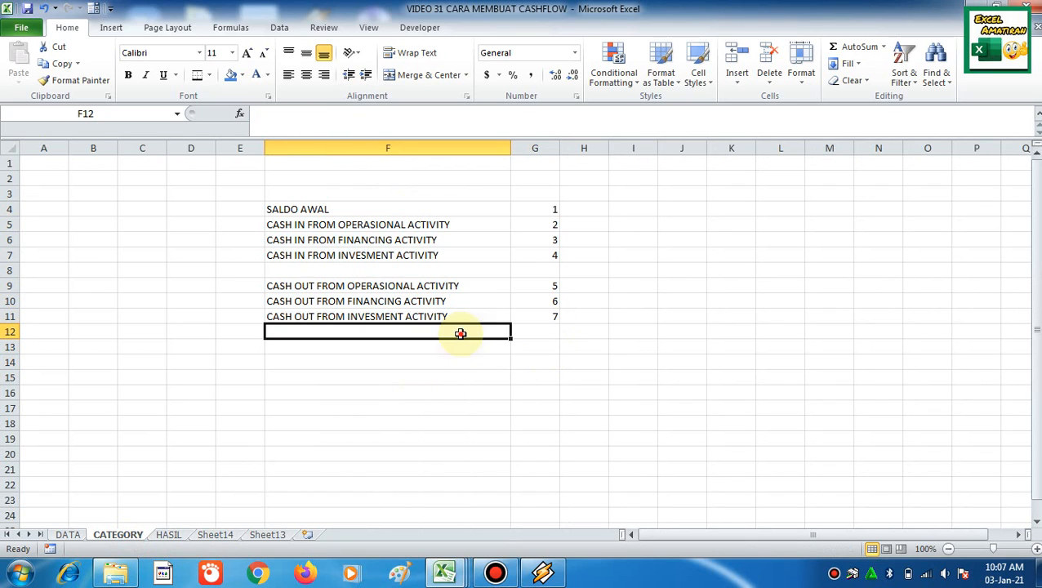
click(544, 214)
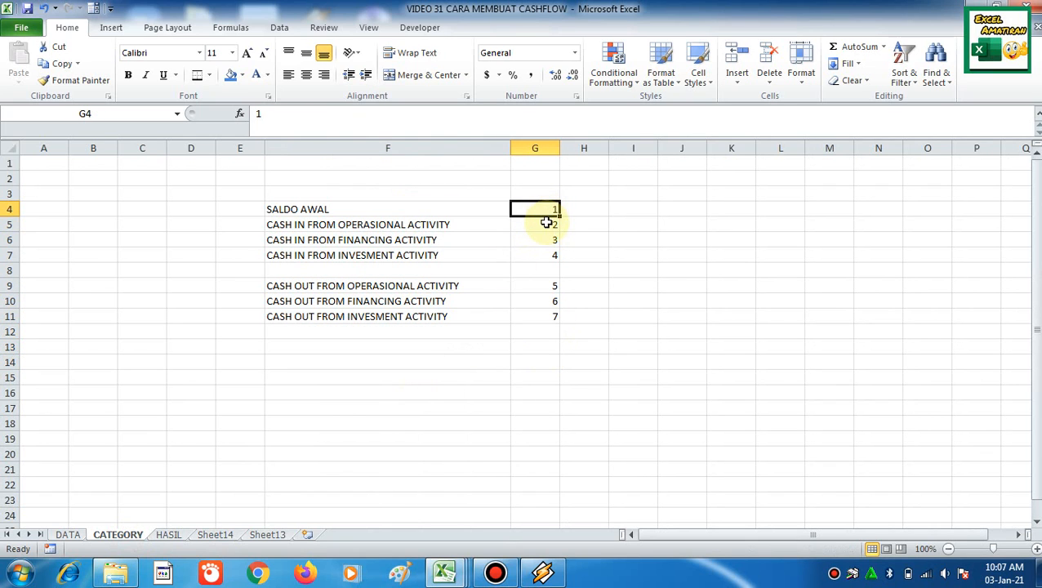
click(545, 225)
click(339, 226)
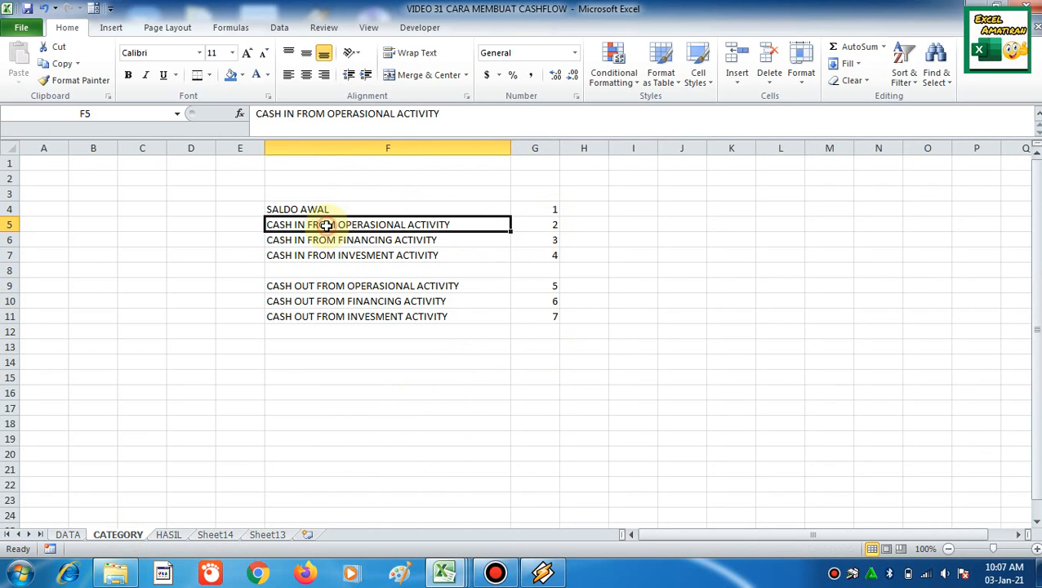
click(432, 240)
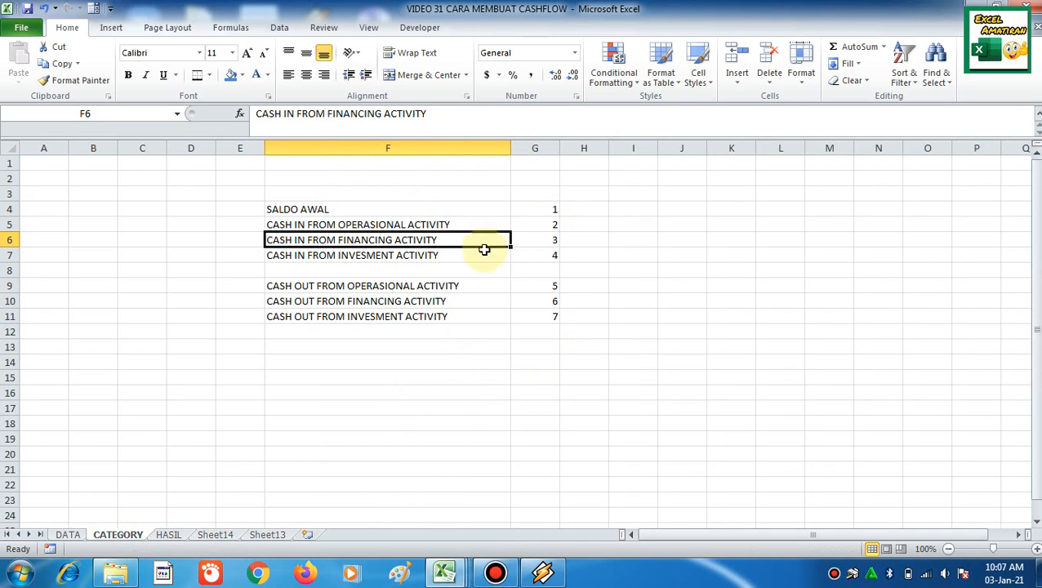
click(445, 257)
click(519, 255)
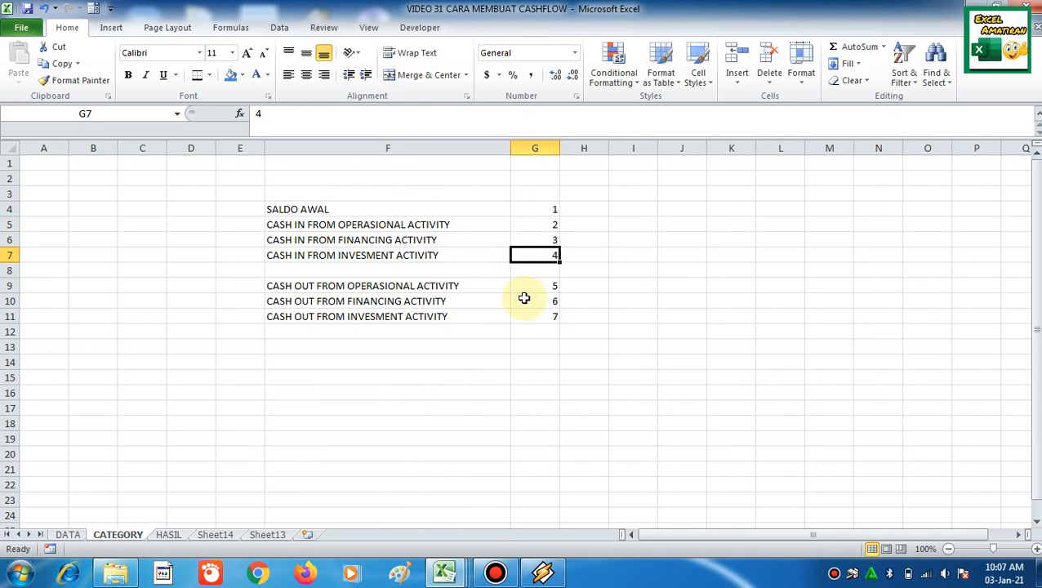
drag(400, 209, 553, 336)
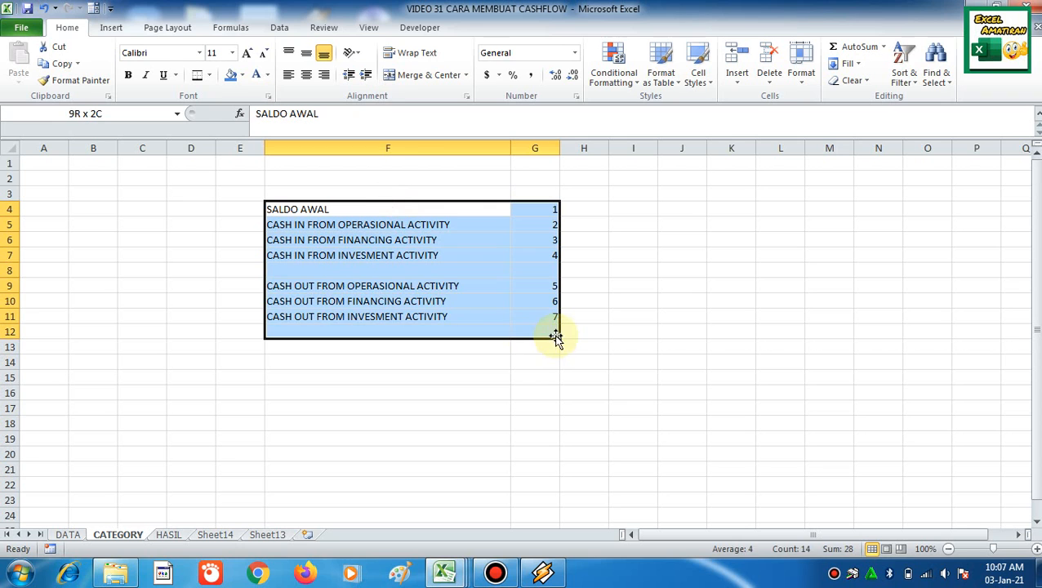
Insert an entire blank column before KETERANGAN in the transaction table on Sheet13.
click(170, 534)
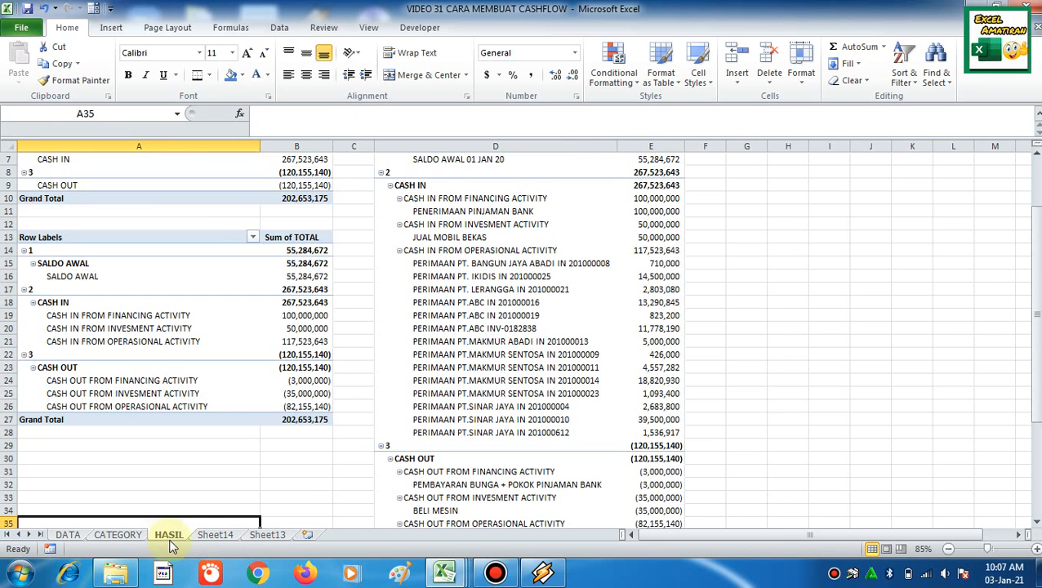
click(277, 539)
click(272, 304)
scroll(341, 301, up, 2)
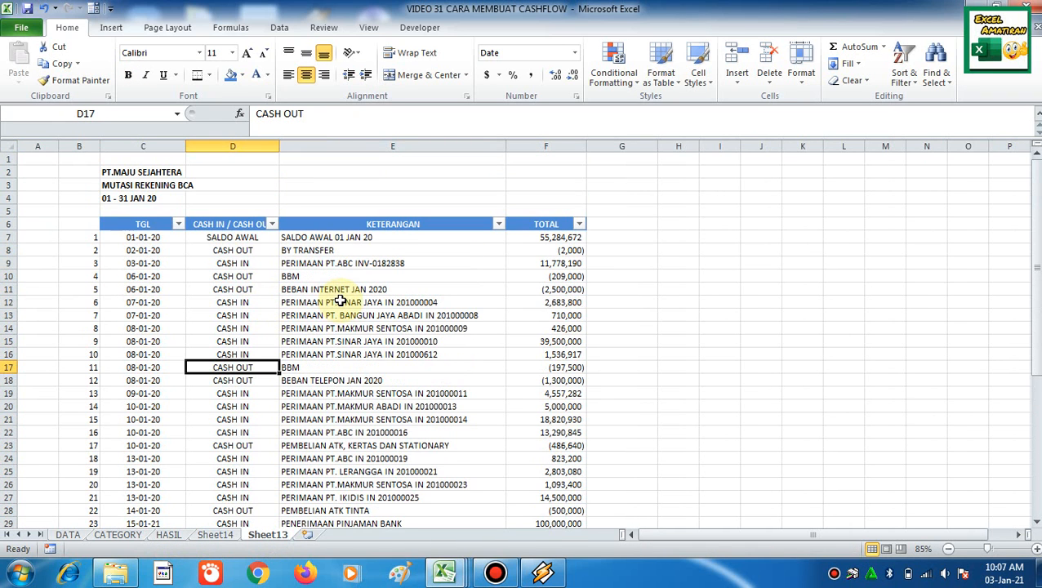
click(326, 238)
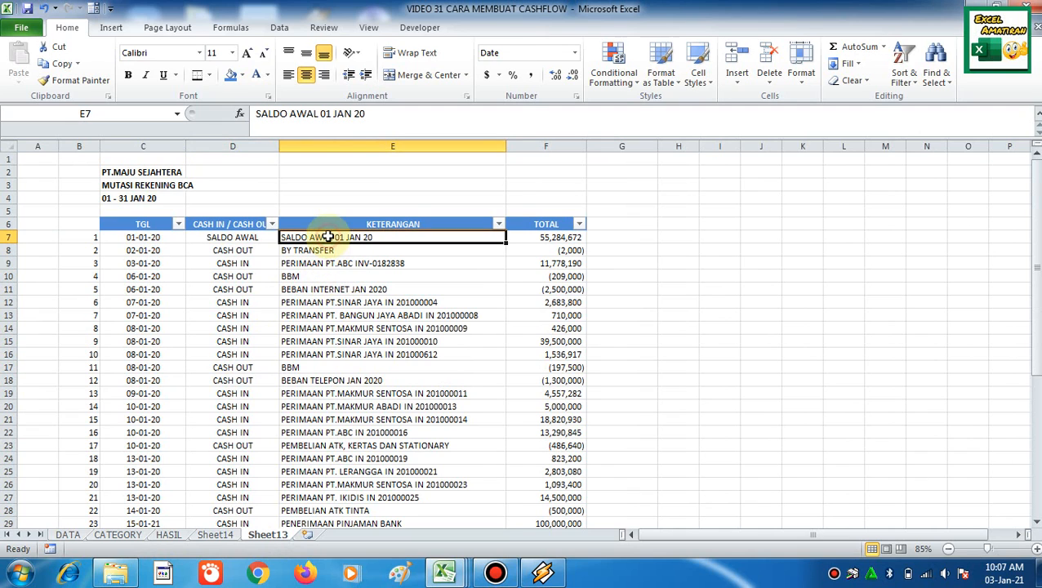
right_click(330, 238)
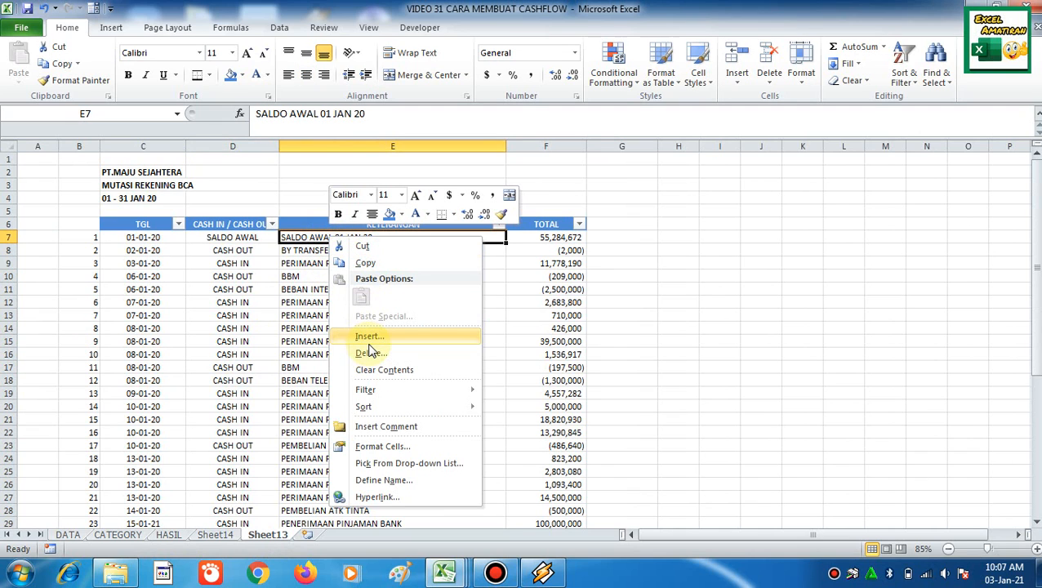
click(369, 338)
click(364, 355)
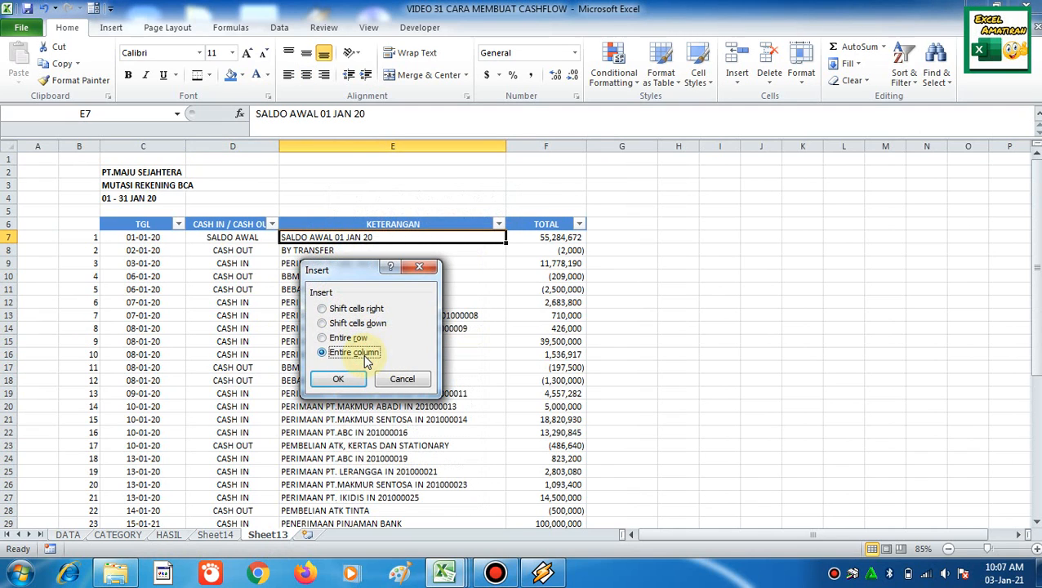
click(346, 381)
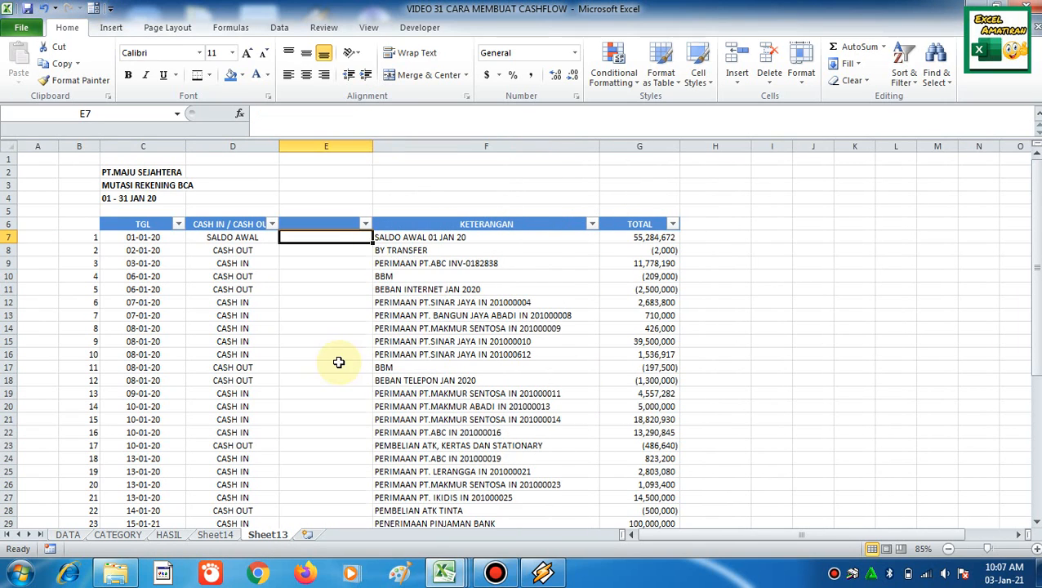
Select the new column's blank header cell E6 and consult the category breakdown on the HASIL sheet.
click(337, 364)
click(312, 225)
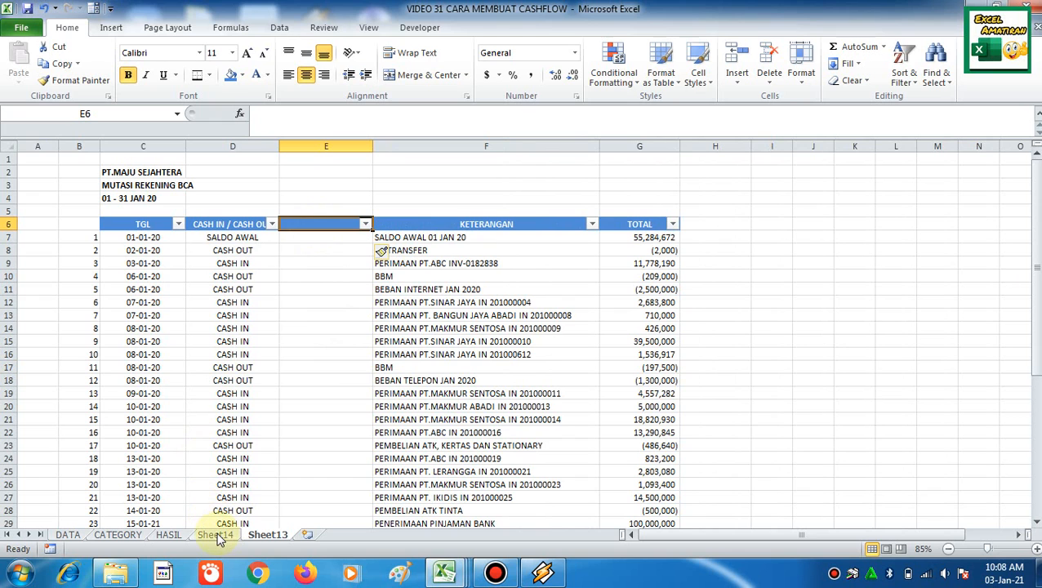
click(183, 537)
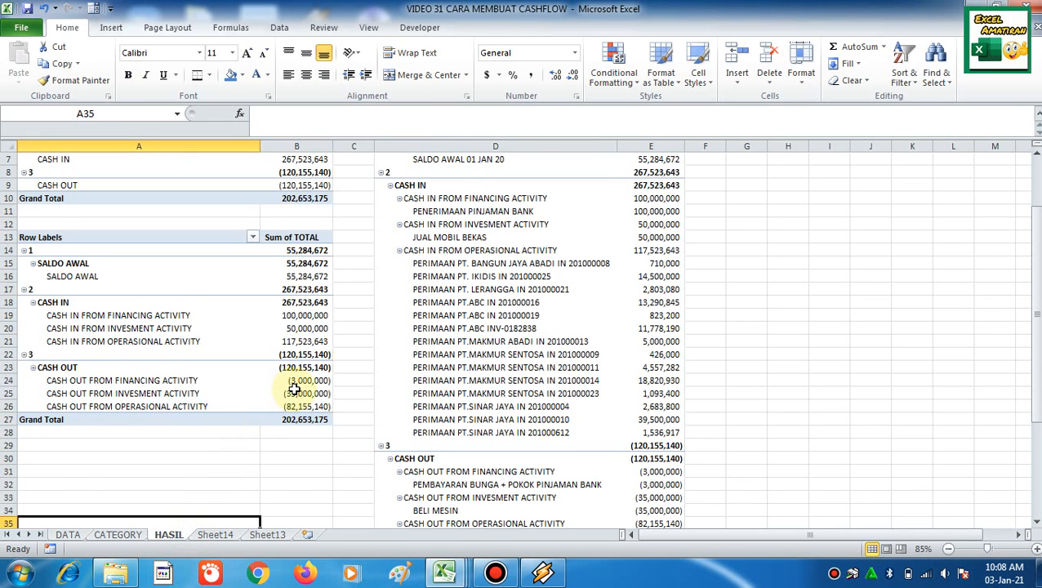
Enter GROUP as the header in cell E6 of Sheet13.
scroll(294, 390, up, 2)
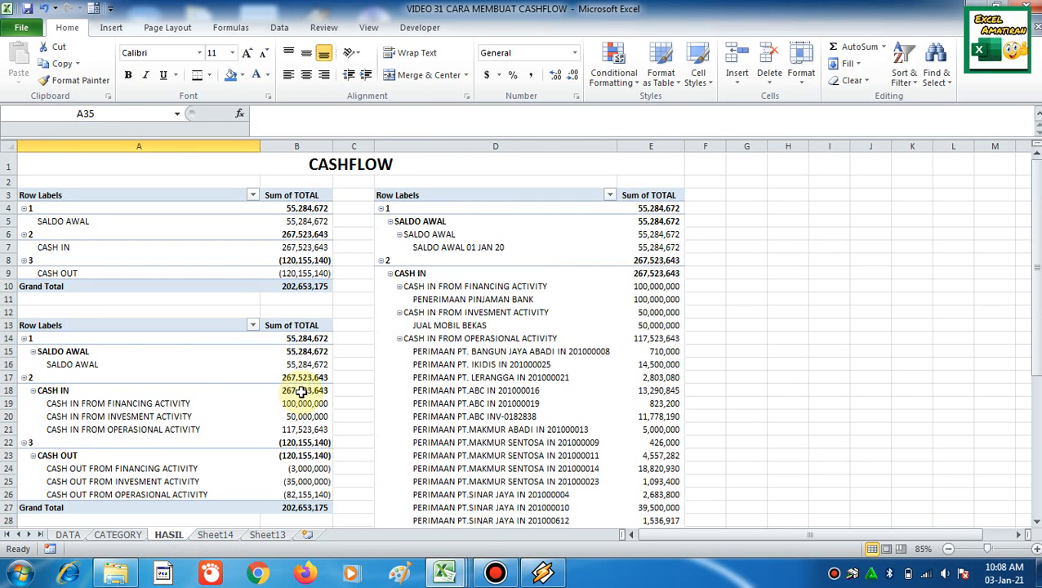
click(164, 404)
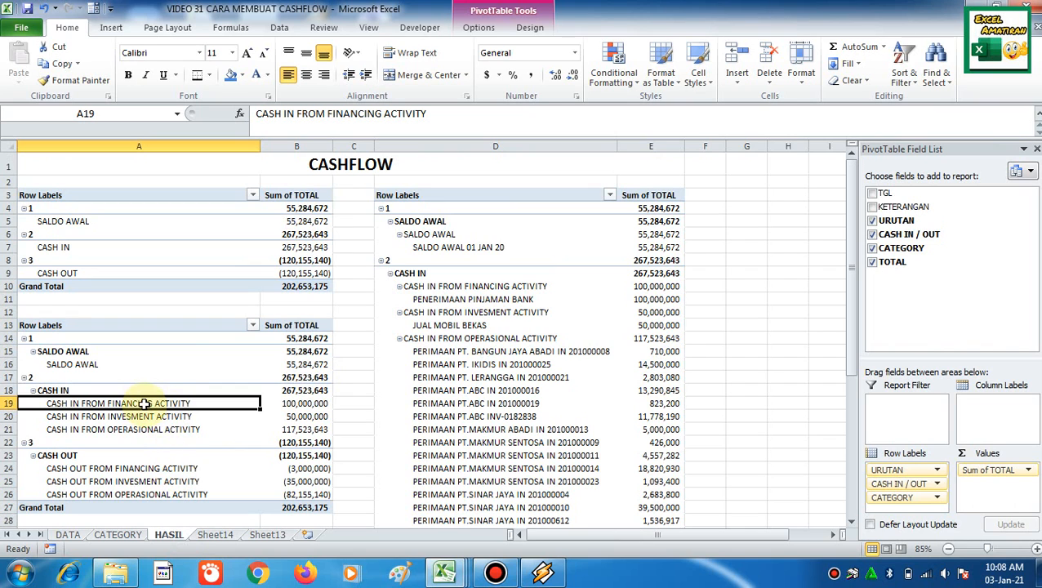
click(214, 534)
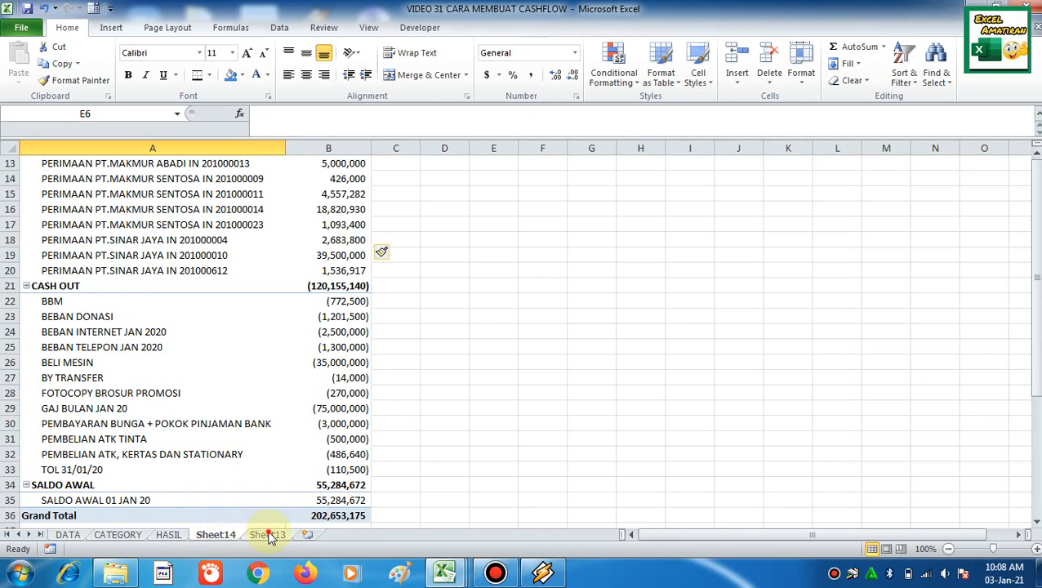
click(269, 535)
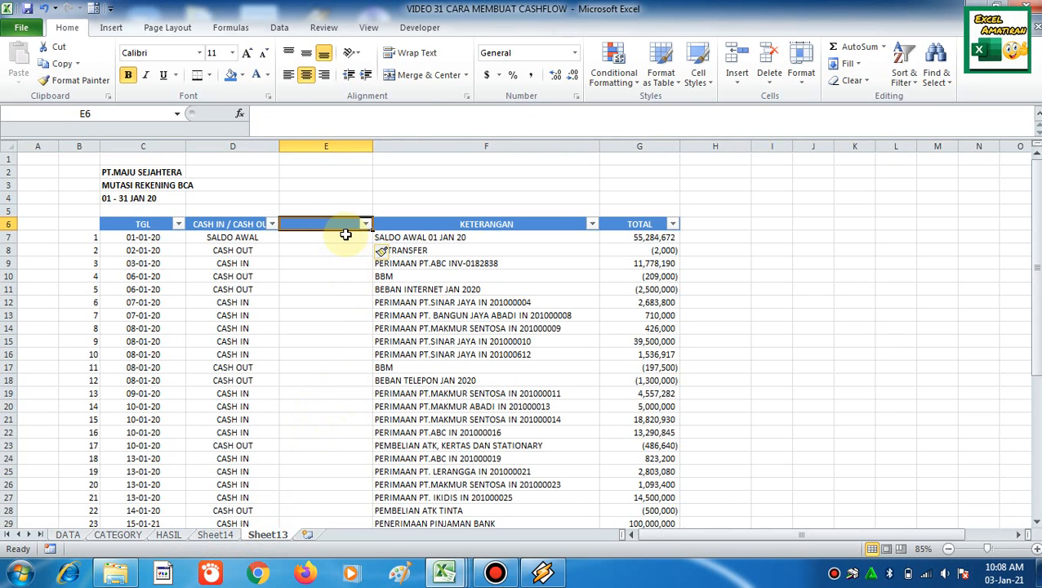
text(GROUP)
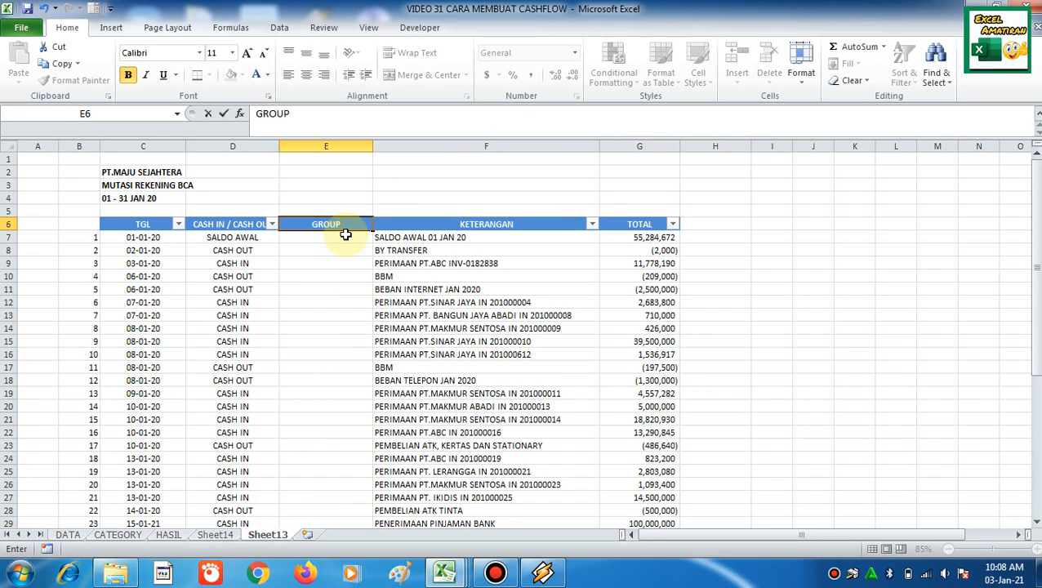
key(Return)
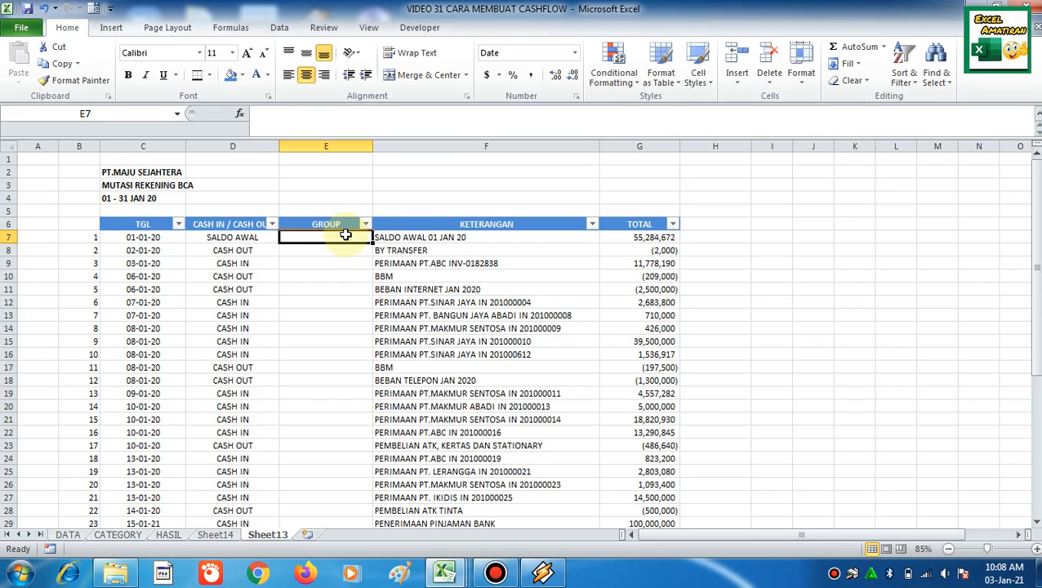
Sort the transaction rows B7:G40 by Column D, the CASH IN / CASH OUT column.
click(325, 305)
click(294, 248)
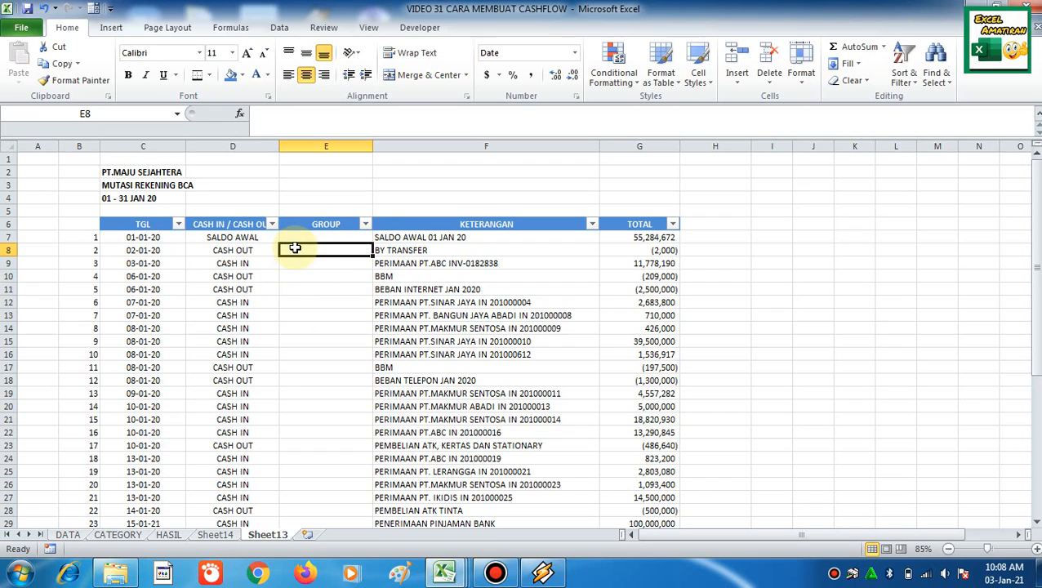
click(196, 254)
key(Left)
key(Left)
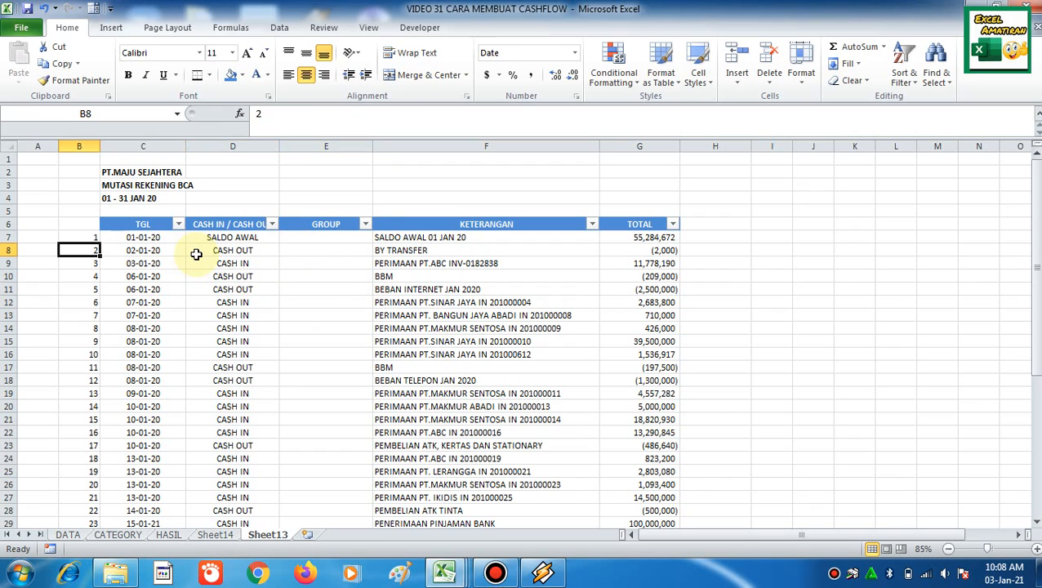
key(Up)
key(shift+Right)
key(shift+Right)
key(shift+Right)
key(shift+Right)
key(shift+Right)
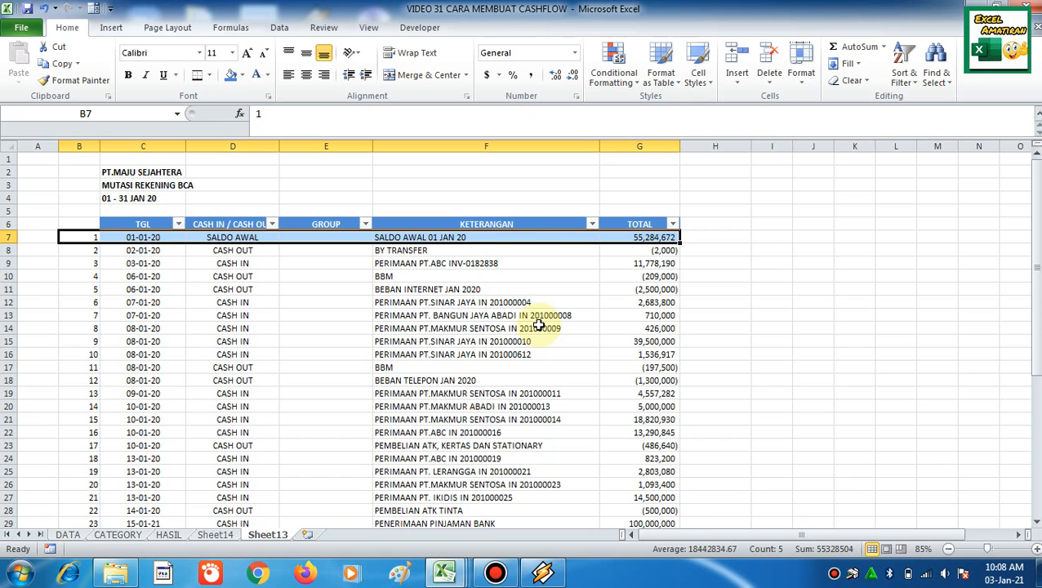
key(ctrl+shift+Down)
click(280, 27)
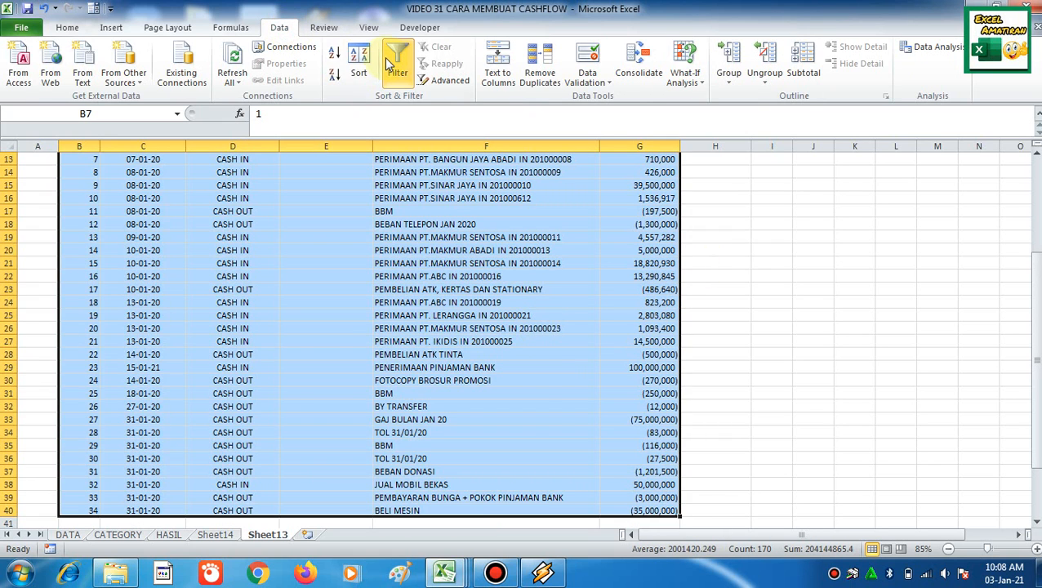
click(358, 72)
click(449, 89)
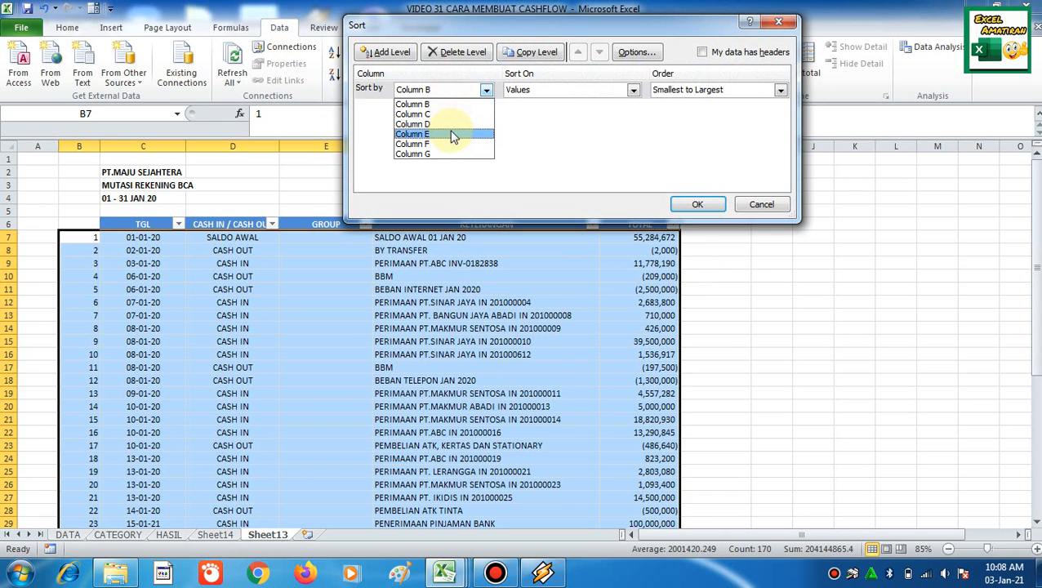
click(448, 123)
click(702, 204)
click(323, 289)
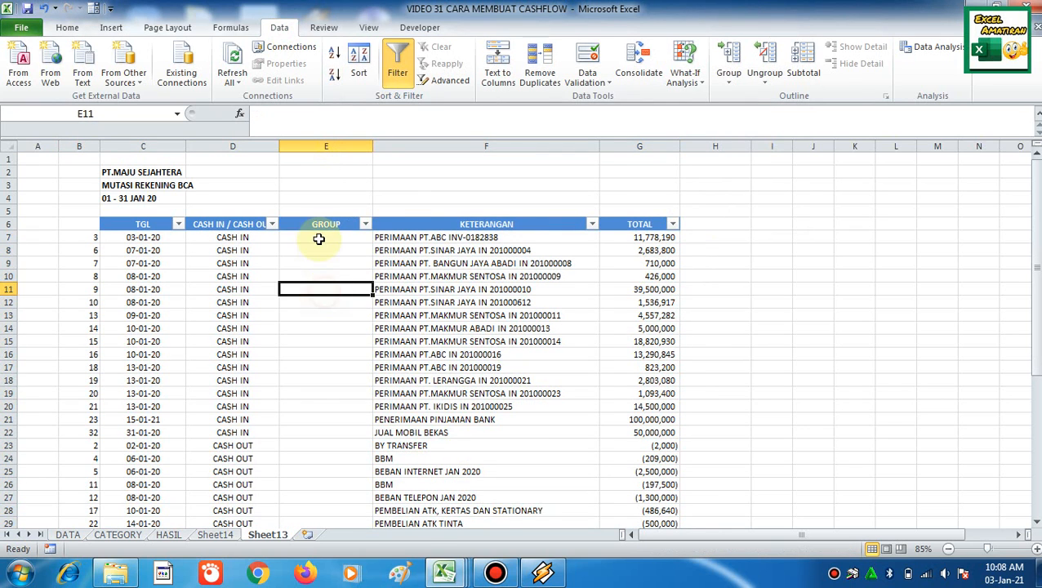
Add List data validation to cell E7 with CATEGORY!$F$4:$F$13 as the source, and check its drop-down.
click(318, 239)
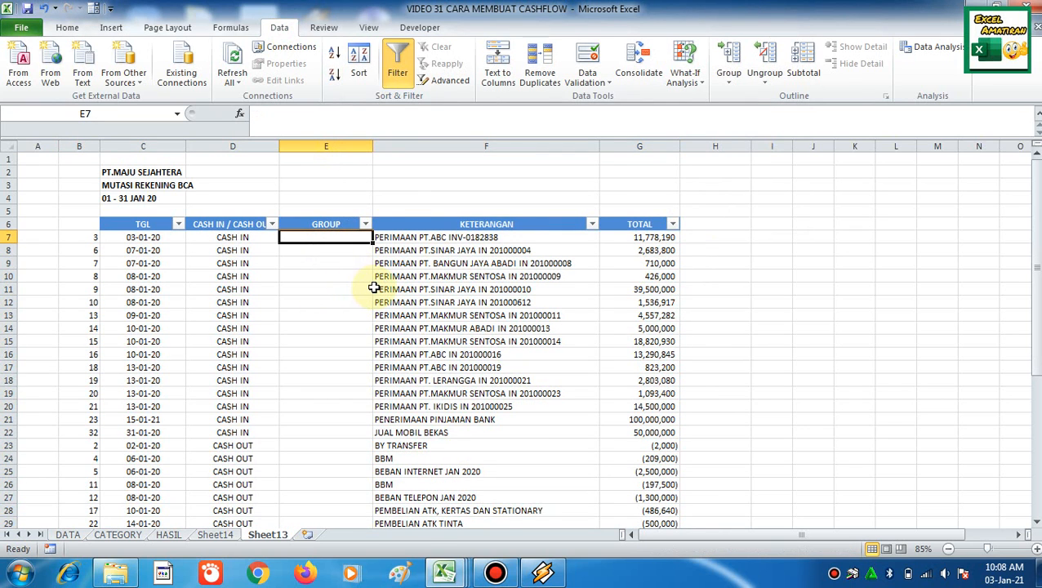
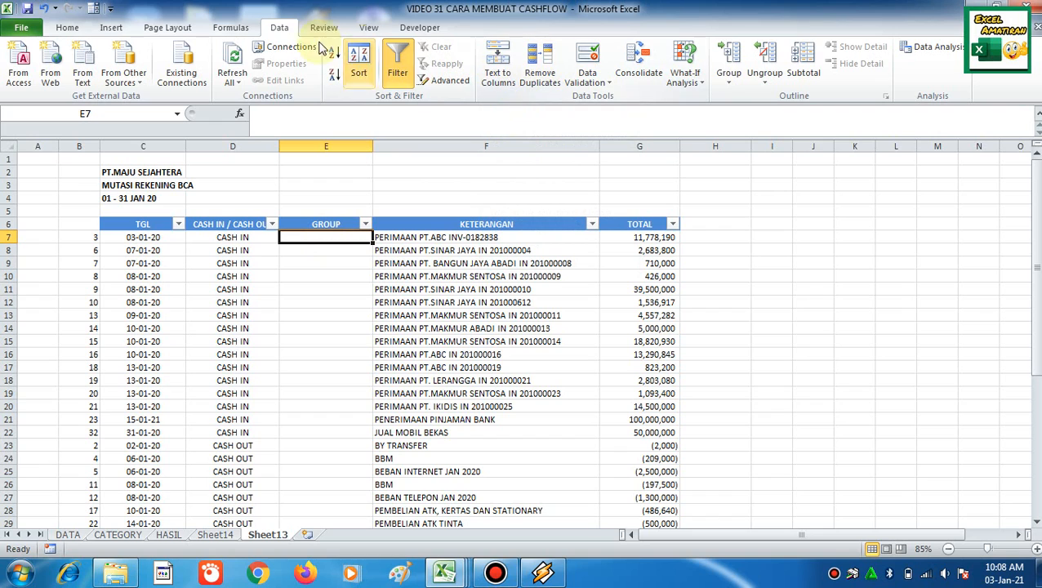
click(600, 78)
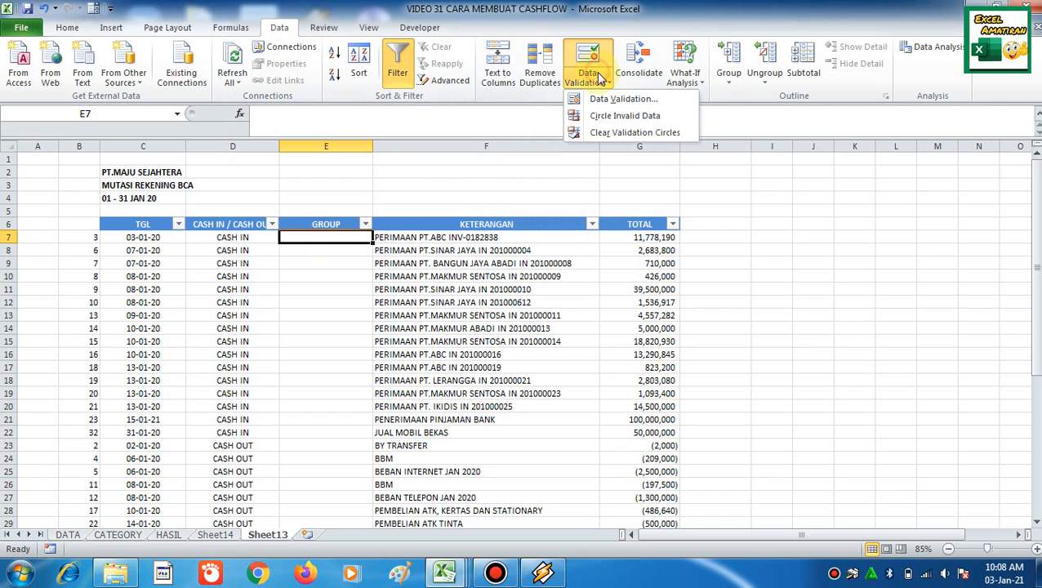
click(636, 100)
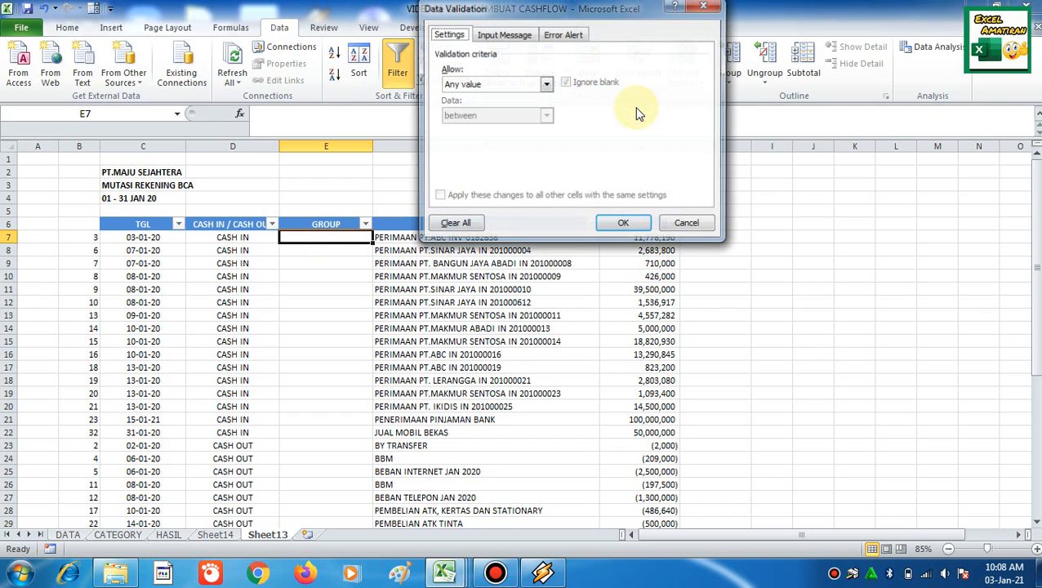
click(546, 85)
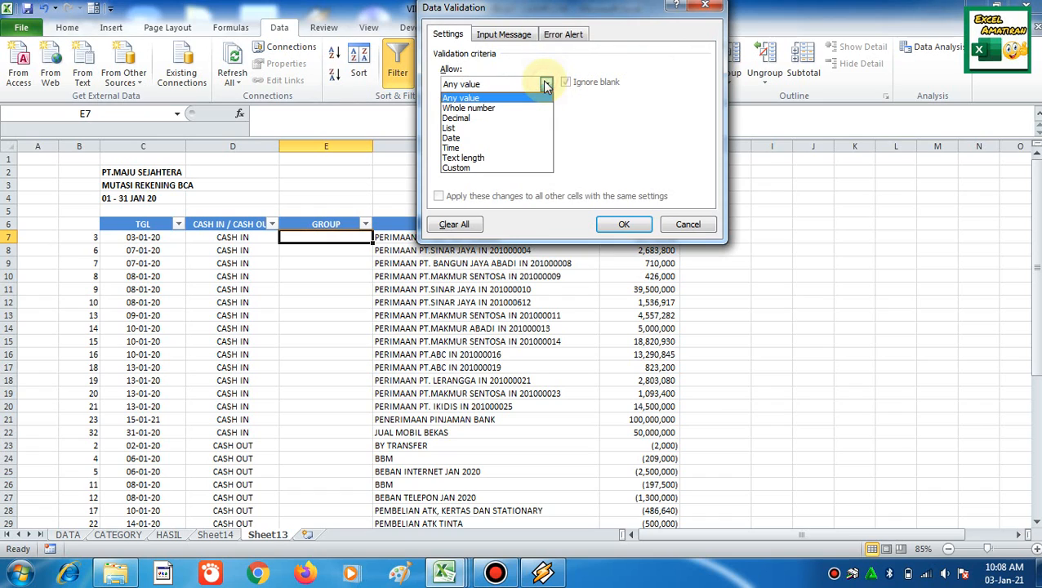
click(529, 129)
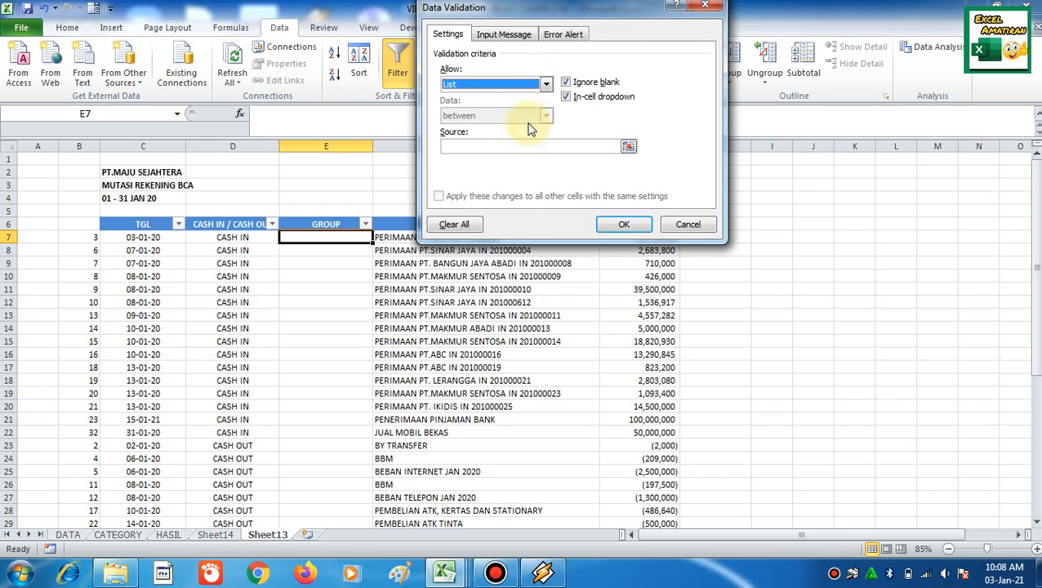
click(628, 147)
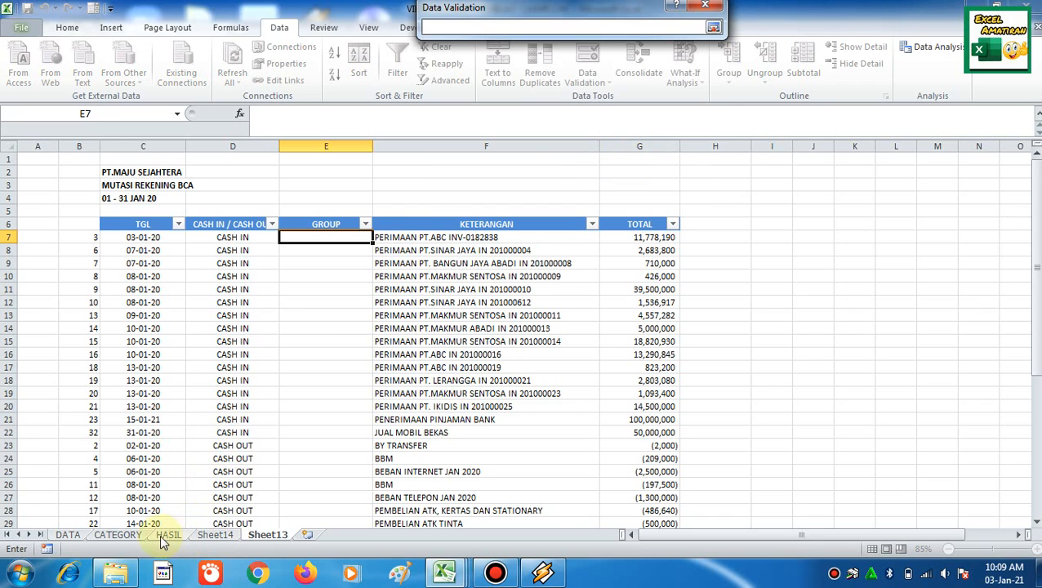
click(118, 534)
click(385, 199)
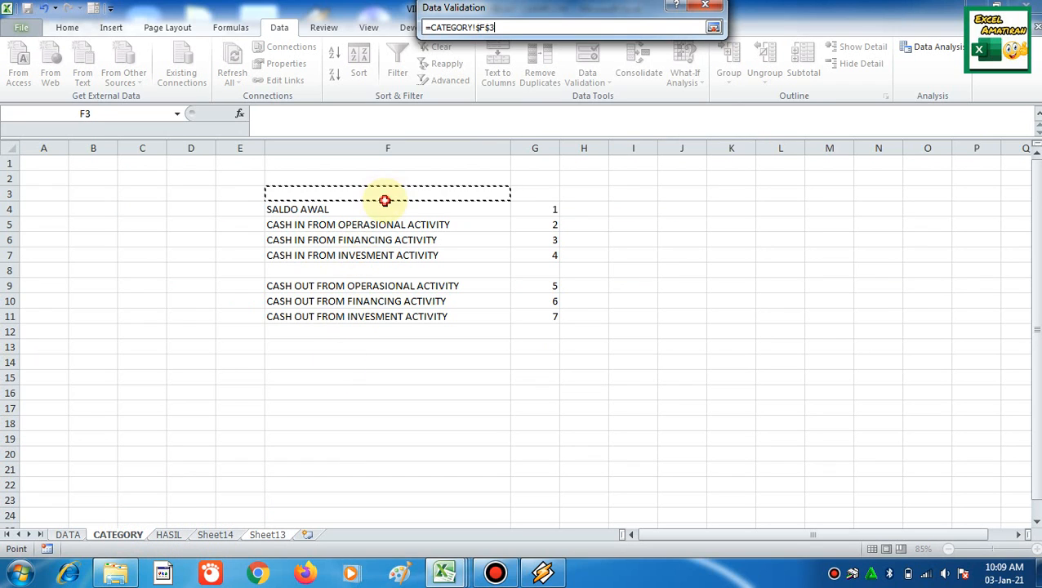
drag(387, 208, 378, 335)
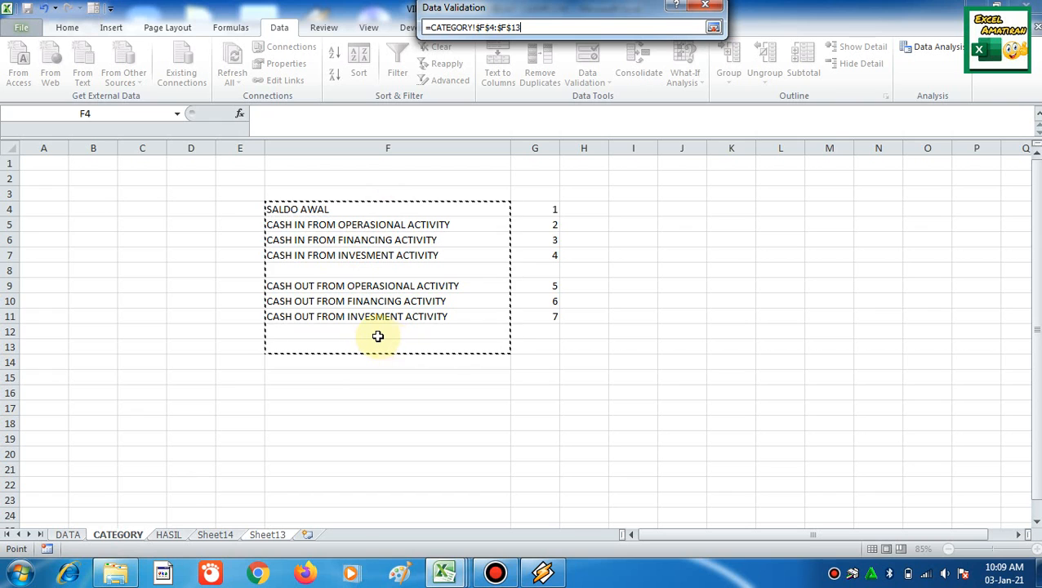
key(Return)
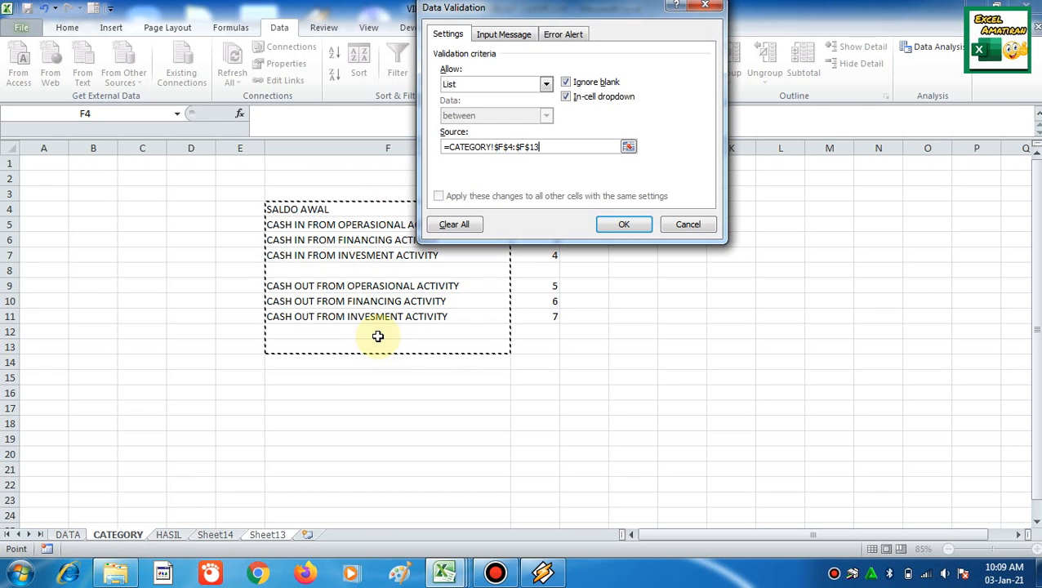
click(623, 225)
click(335, 328)
click(363, 238)
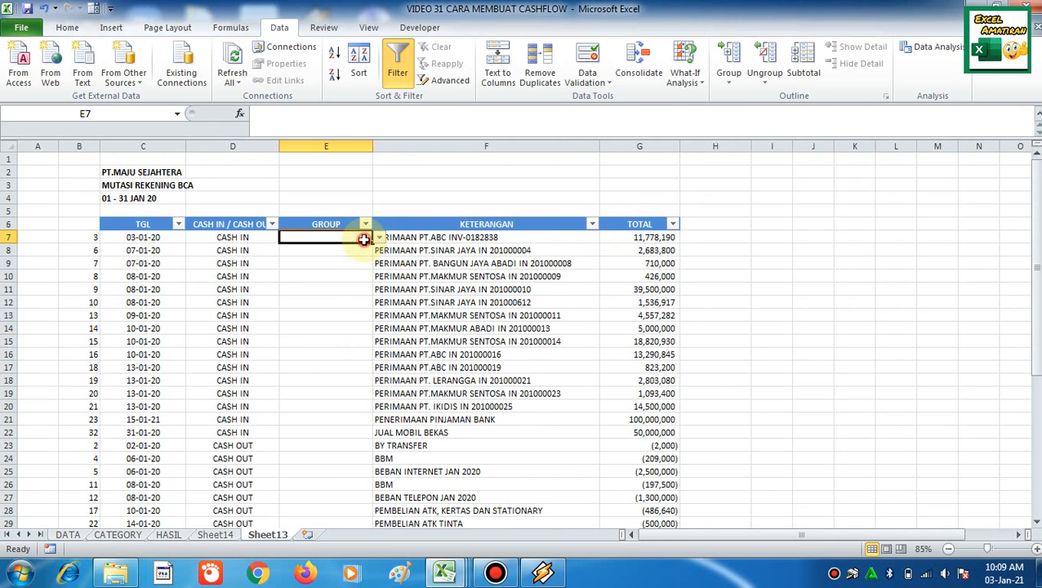
click(378, 238)
click(426, 176)
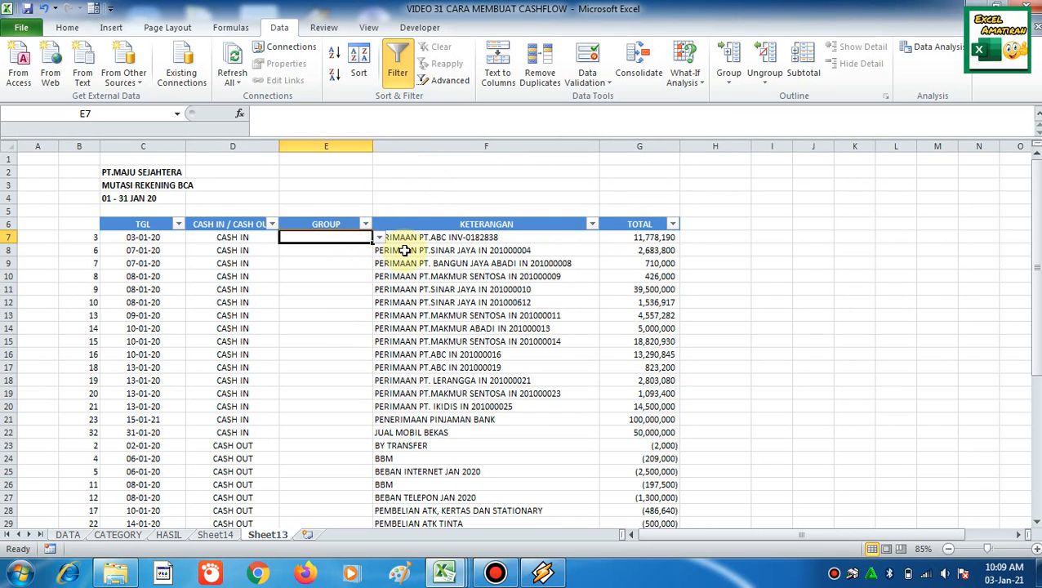
Copy the drop-down validation from cell E7 down the rest of the GROUP column.
key(Left)
key(ctrl+Down)
key(ctrl+Up)
key(Right)
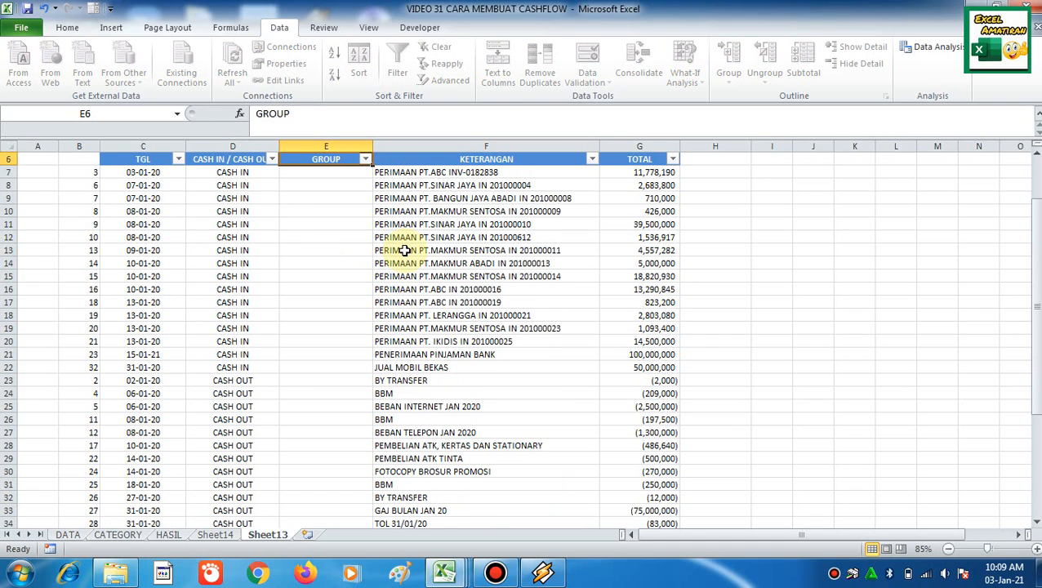
key(ctrl+c)
key(Escape)
key(Down)
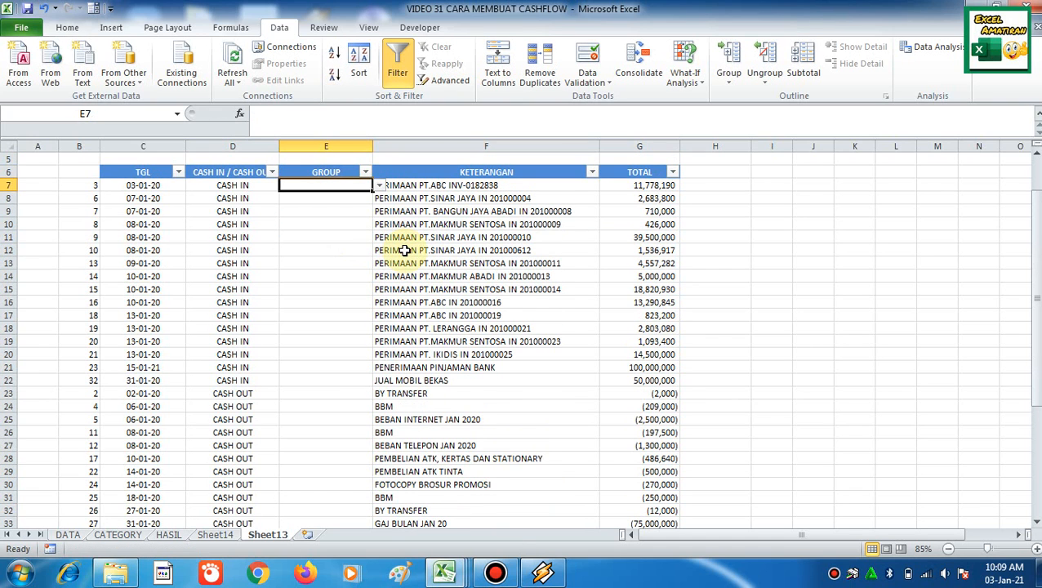
key(ctrl+c)
key(ctrl+shift+Down)
key(ctrl+BackSpace)
key(Return)
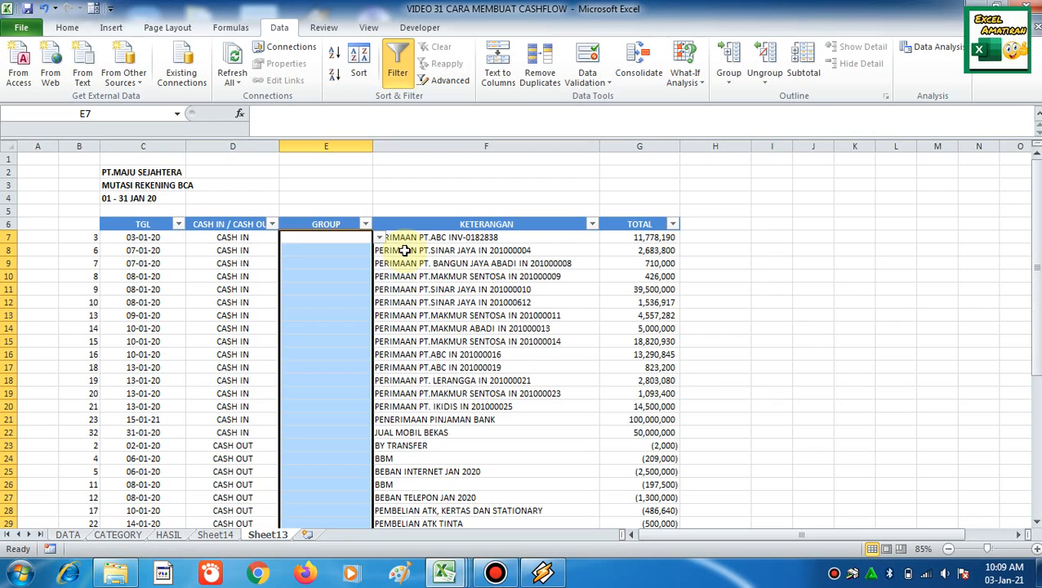
key(Down)
key(Down)
key(Down)
key(Down)
key(Down)
key(Down)
key(Down)
key(Down)
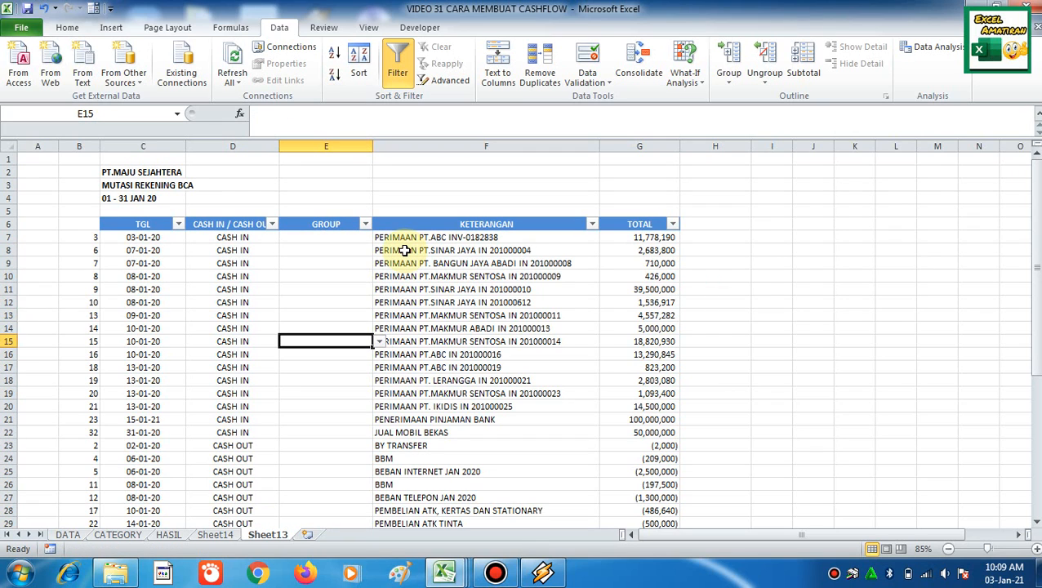
Widen the GROUP and KETERANGAN columns slightly.
drag(373, 146, 399, 146)
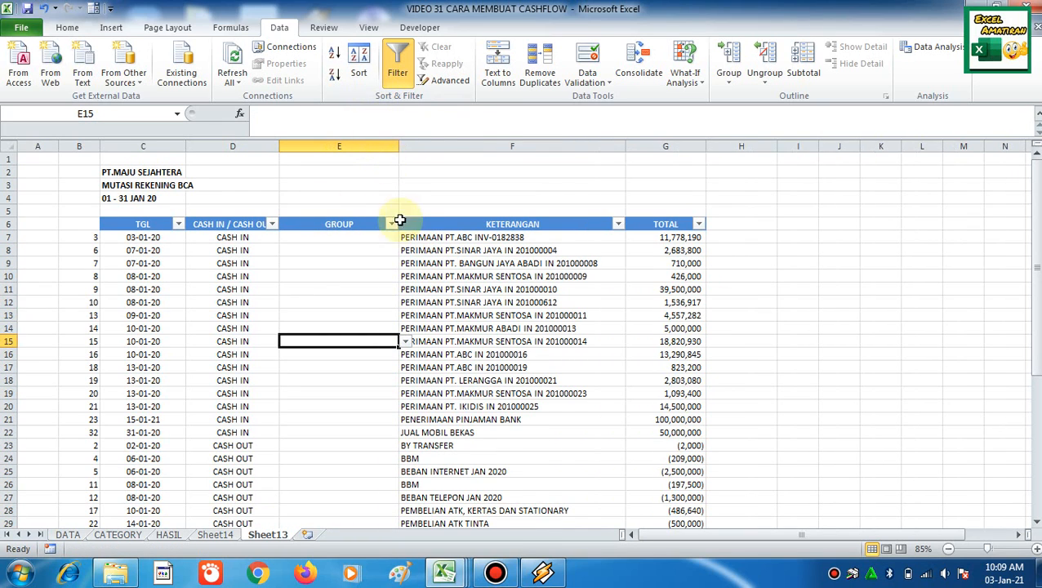
click(358, 236)
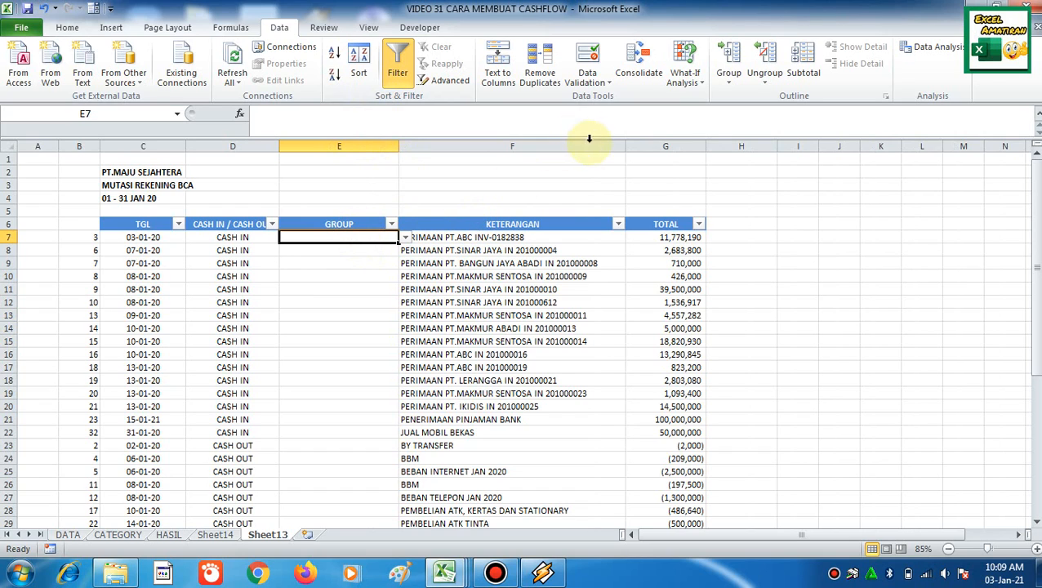
drag(624, 146, 655, 146)
click(529, 268)
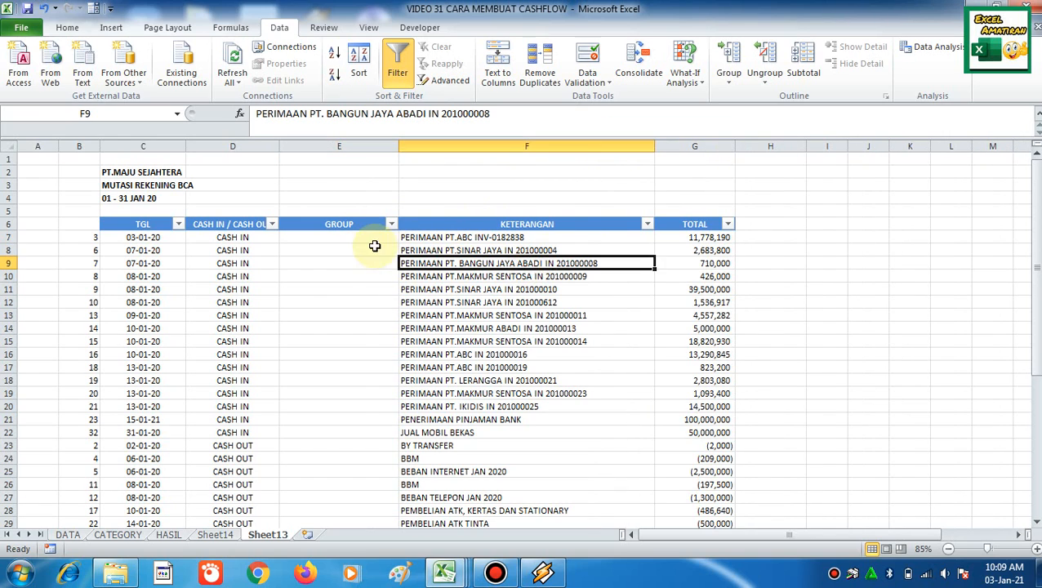
Set the group in E7 to CASH IN FROM OPERASIONAL ACTIVITY and autofit the GROUP column width.
click(377, 238)
click(405, 239)
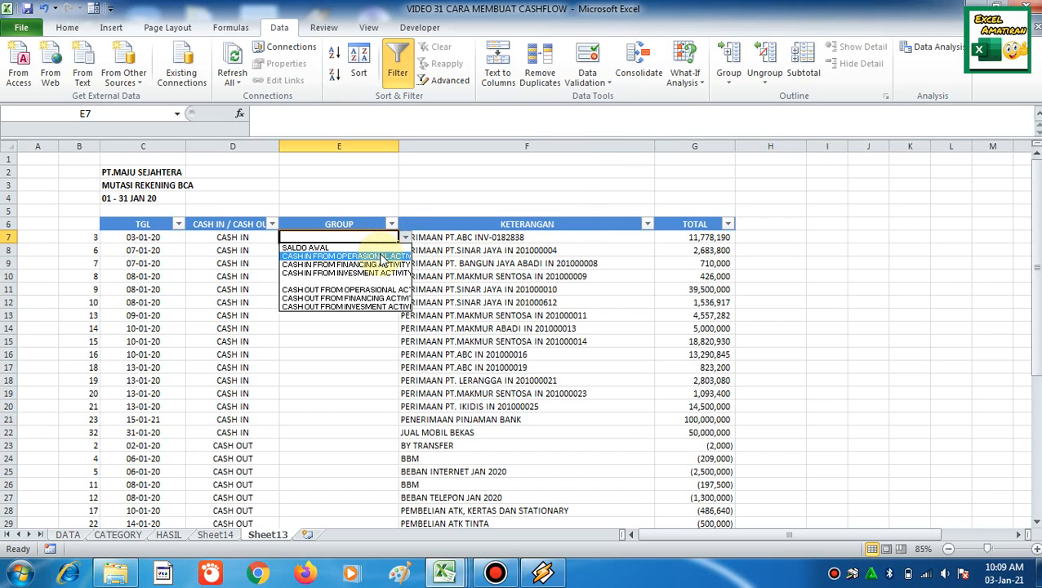
click(381, 257)
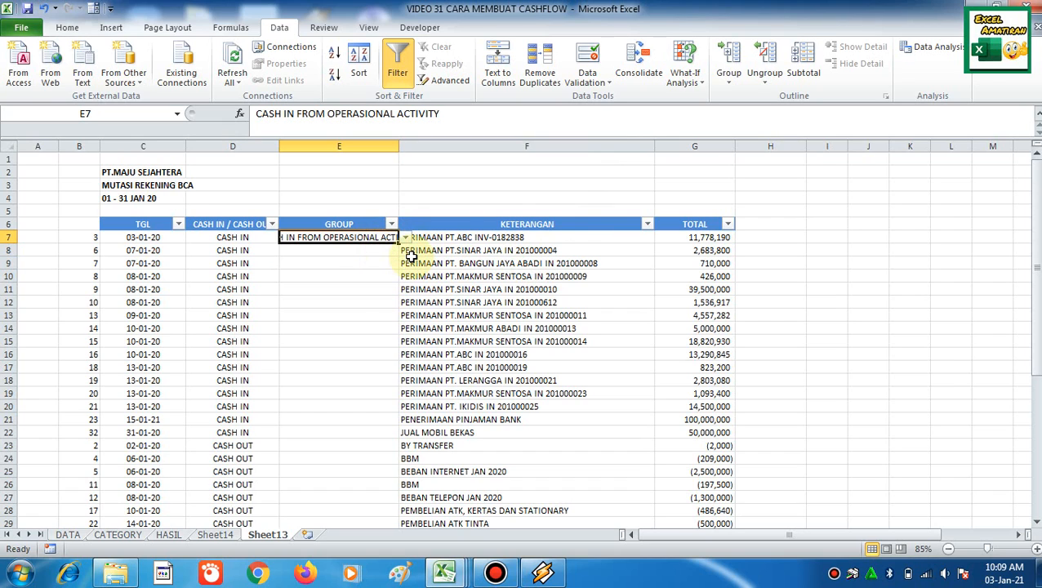
double_click(398, 147)
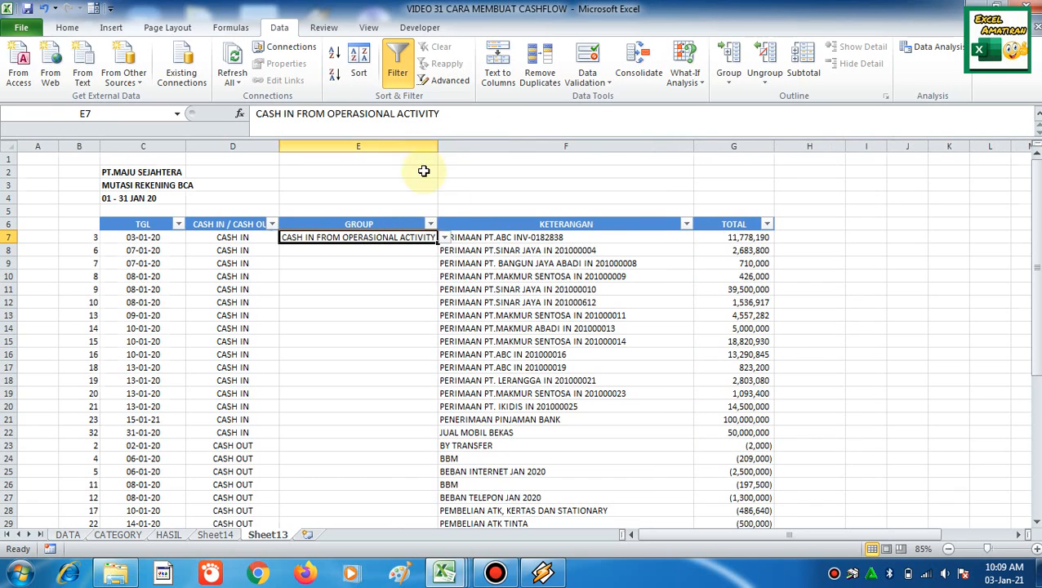
Copy the group in E7 down through E20 and widen the GROUP column slightly.
key(ctrl+c)
key(shift+Down)
key(shift+Down)
key(shift+Down)
key(shift+Down)
key(shift+Down)
key(shift+Down)
key(shift+Down)
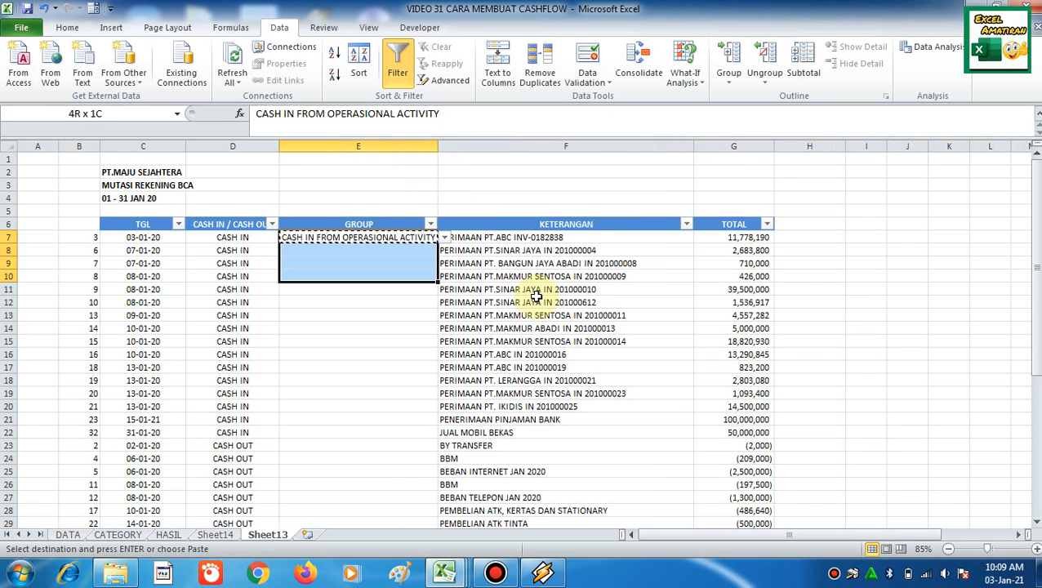
key(shift+Down)
key(shift+Down)
key(shift+Down)
key(shift+Down)
key(shift+Down)
key(shift+Down)
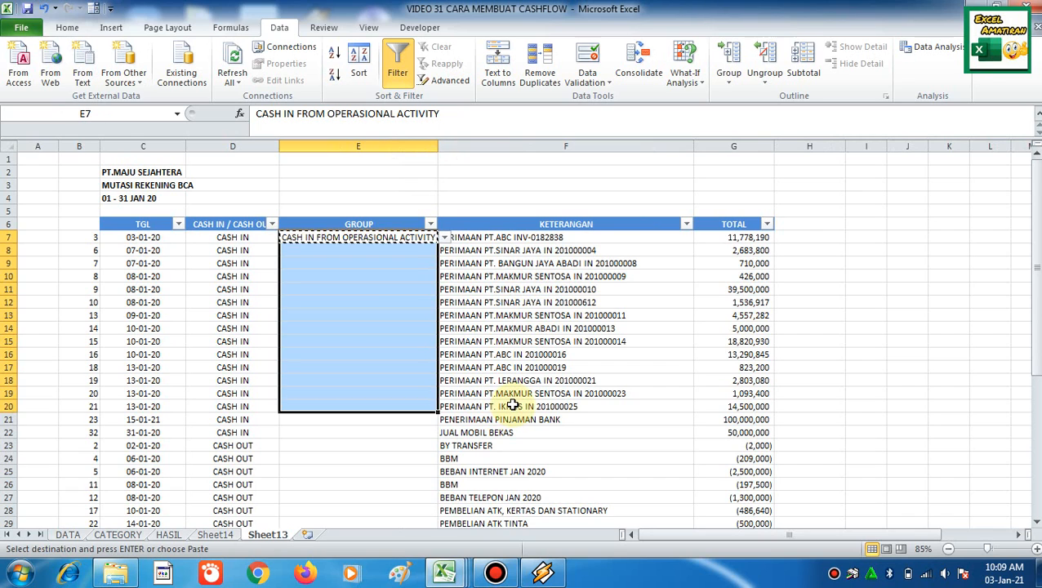
key(ctrl+v)
key(Escape)
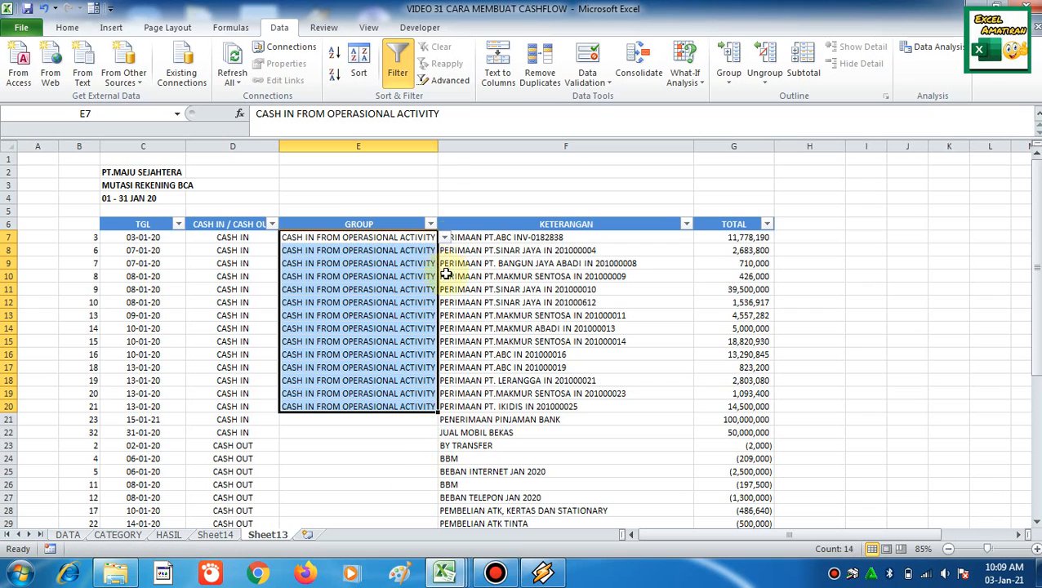
drag(437, 146, 458, 147)
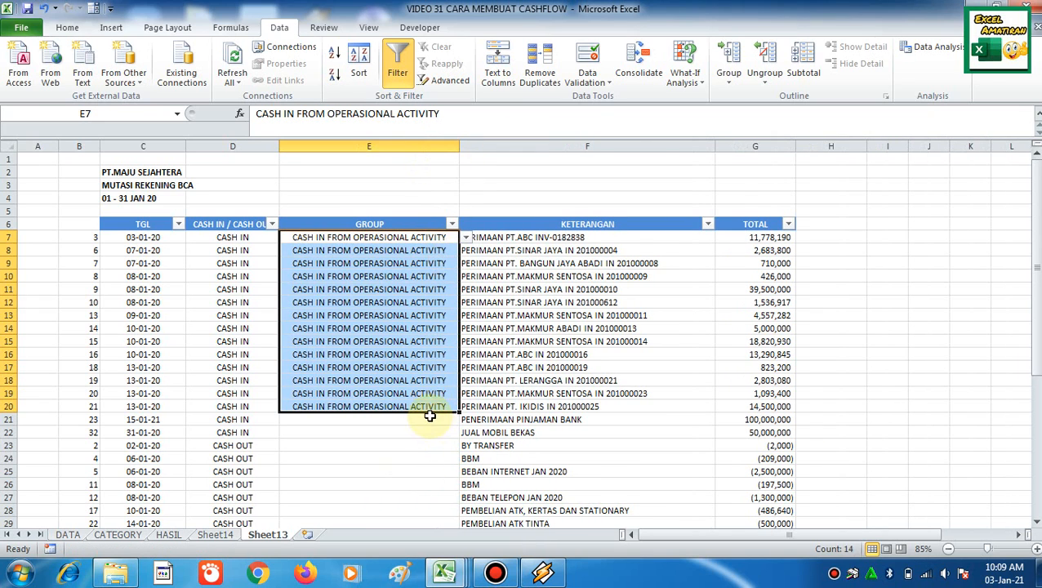
Set the group of the PENERIMAAN PINJAMAN BANK row (E21) to CASH IN FROM FINANCING ACTIVITY.
click(430, 418)
click(584, 421)
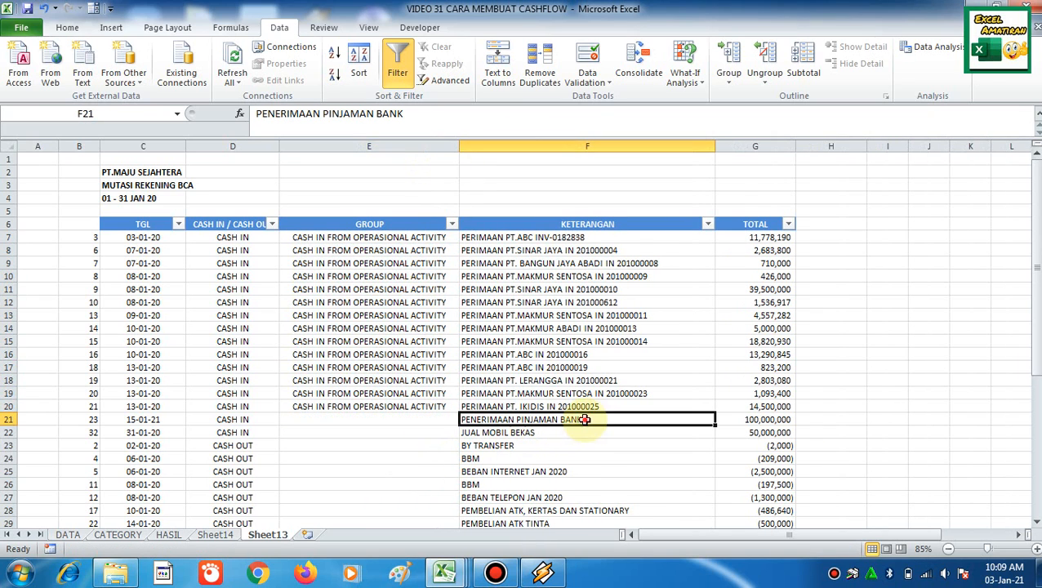
click(434, 419)
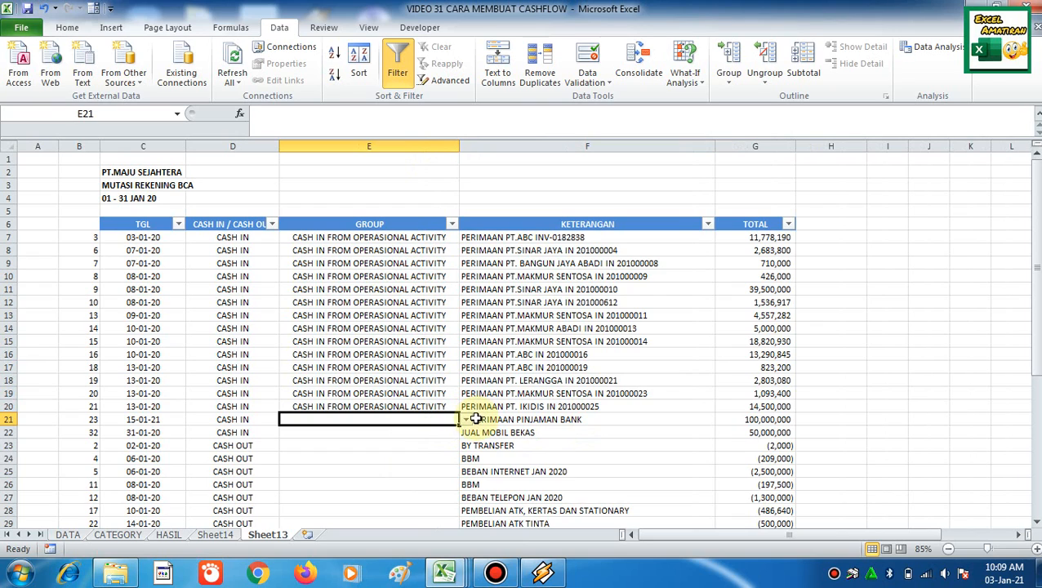
click(466, 421)
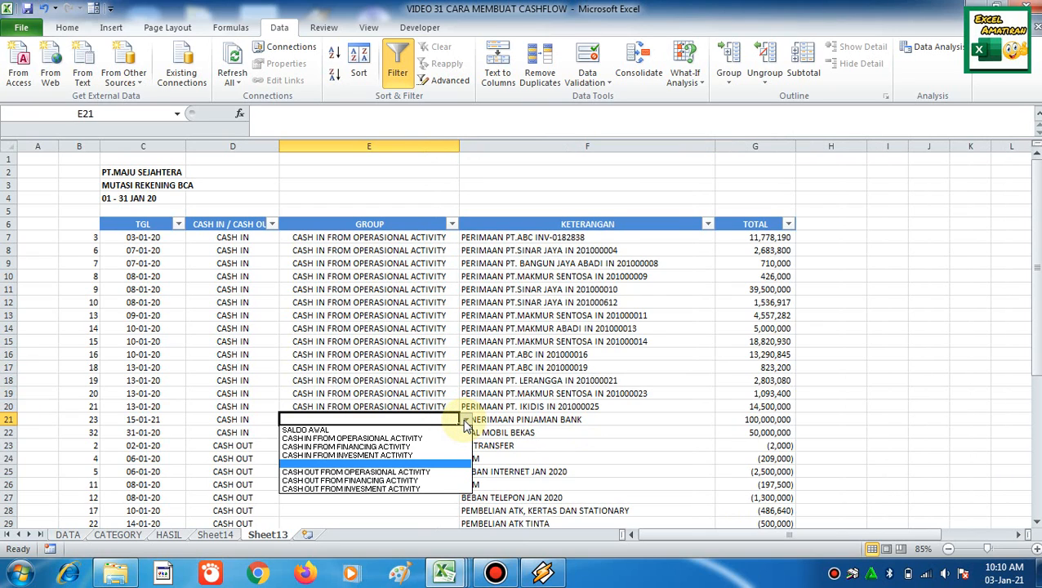
click(434, 446)
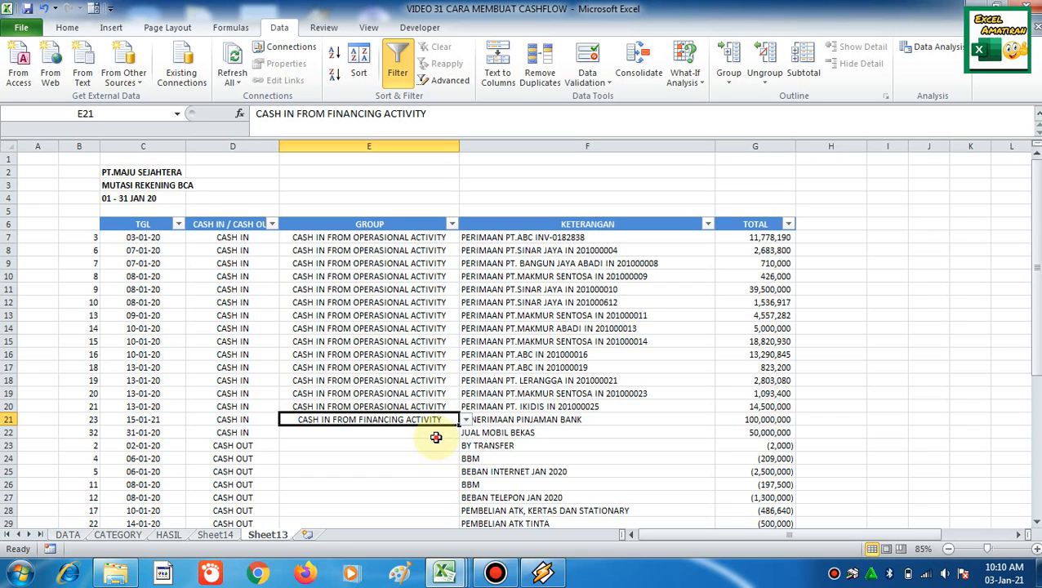
Set the group of the JUAL MOBIL BEKAS row (E22) to CASH IN FROM INVESMENT ACTIVITY.
click(436, 438)
click(511, 437)
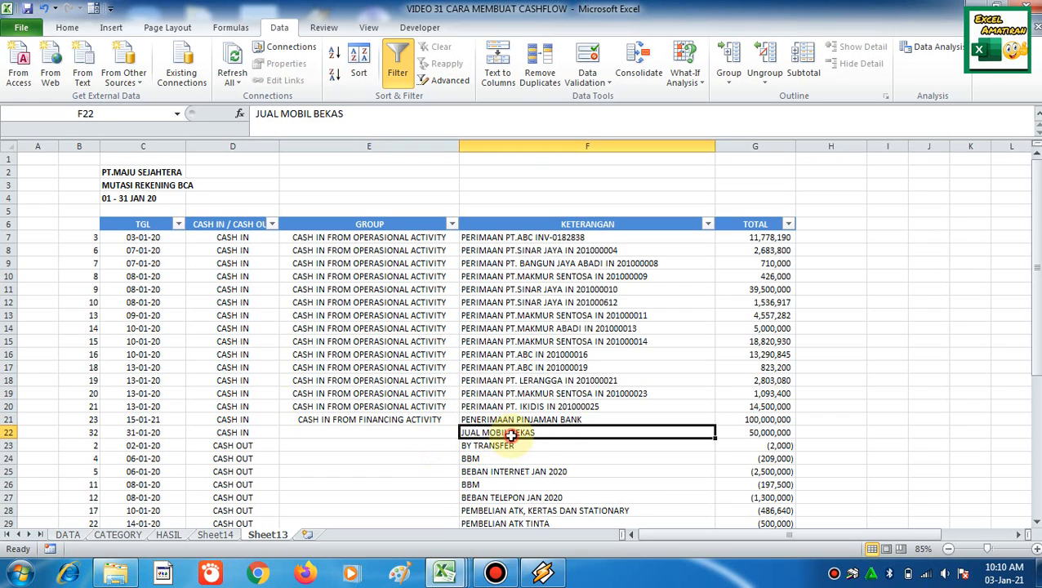
click(415, 429)
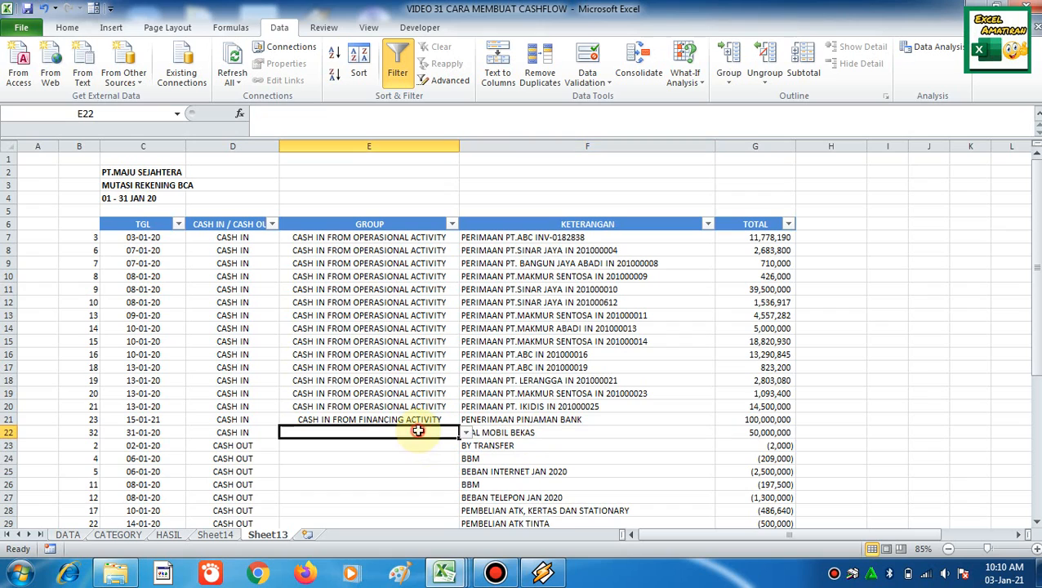
click(463, 433)
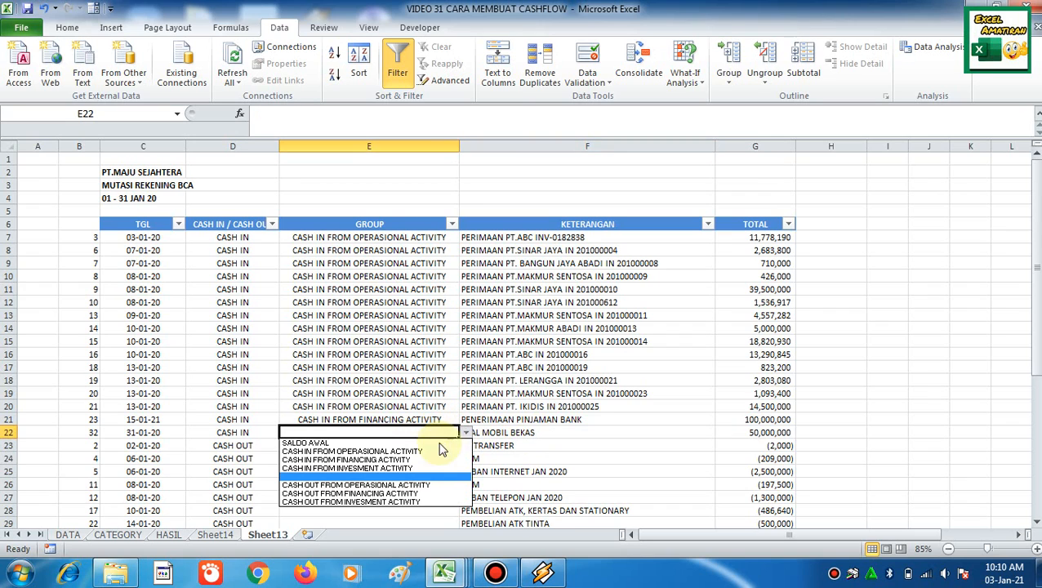
click(430, 471)
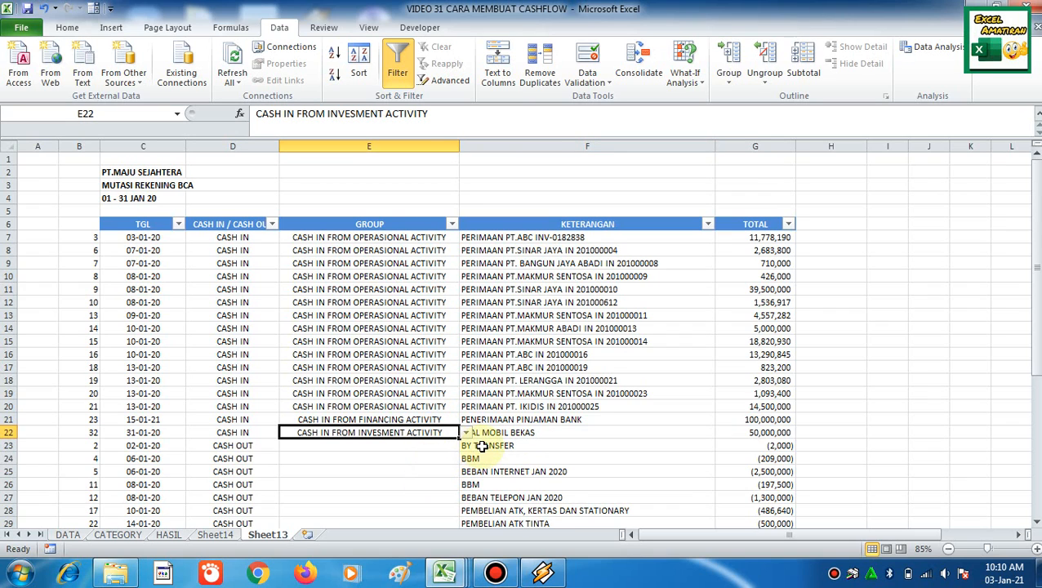
Set the group of the first CASH OUT row, BY TRANSFER (E23), to CASH OUT FROM OPERASIONAL ACTIVITY.
scroll(339, 423, down, 1)
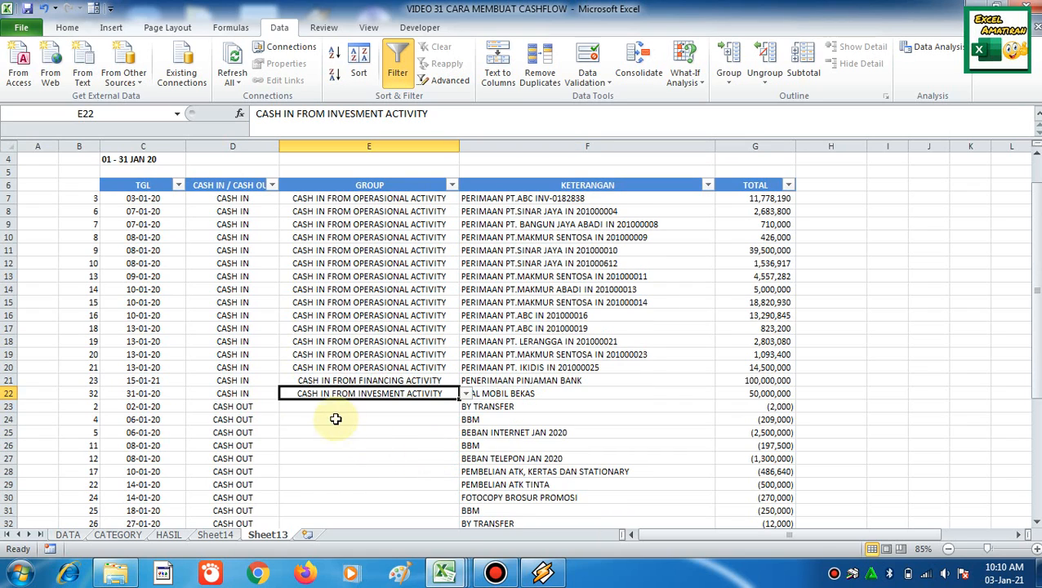
click(344, 420)
click(395, 457)
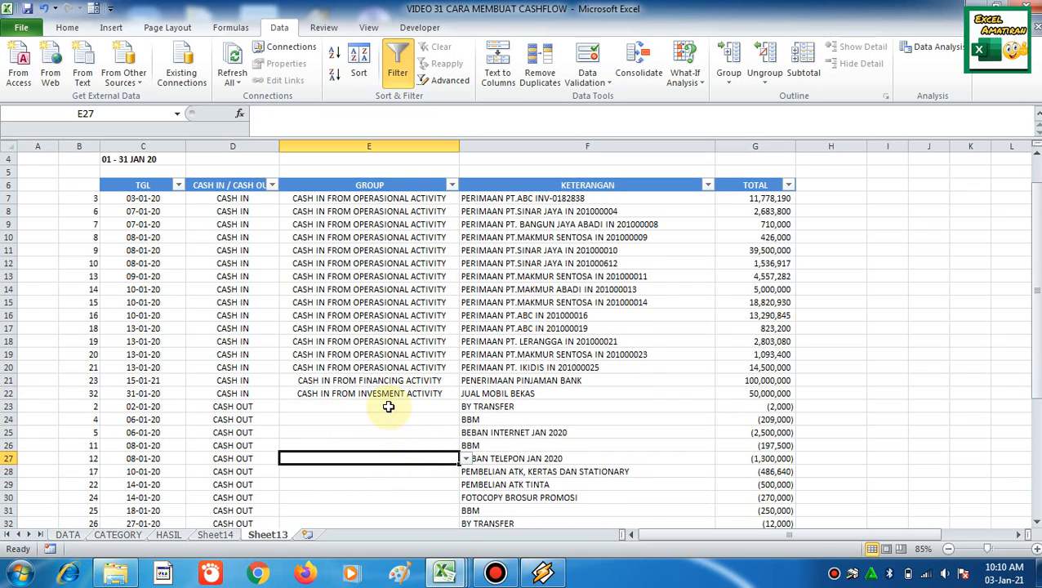
click(429, 409)
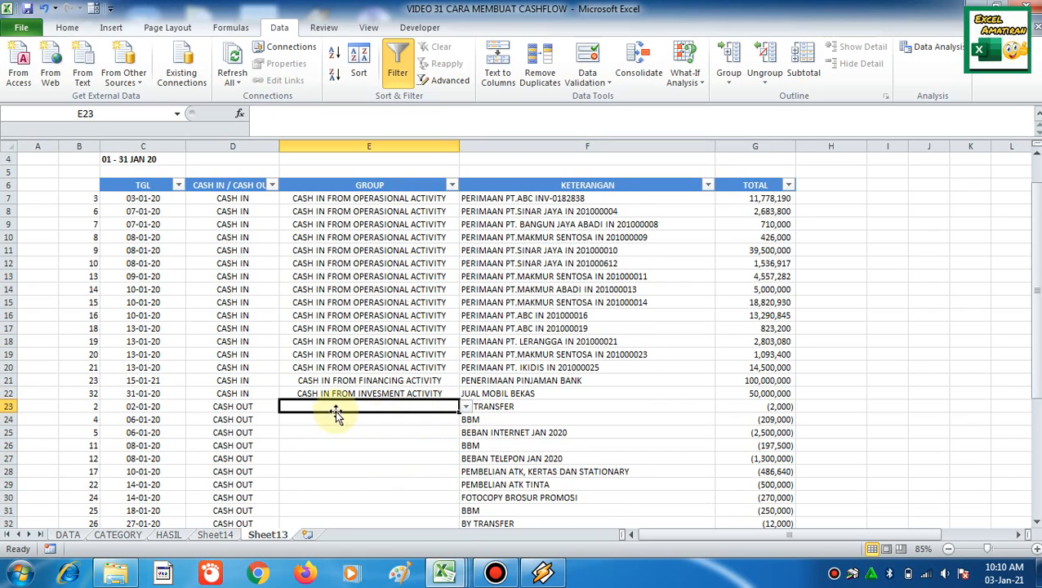
scroll(396, 414, down, 3)
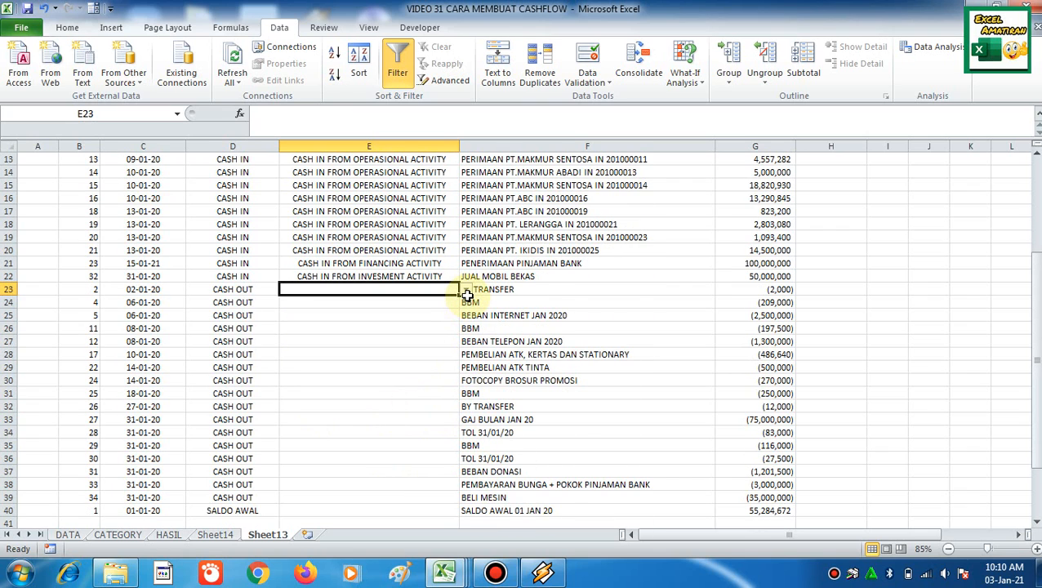
click(466, 291)
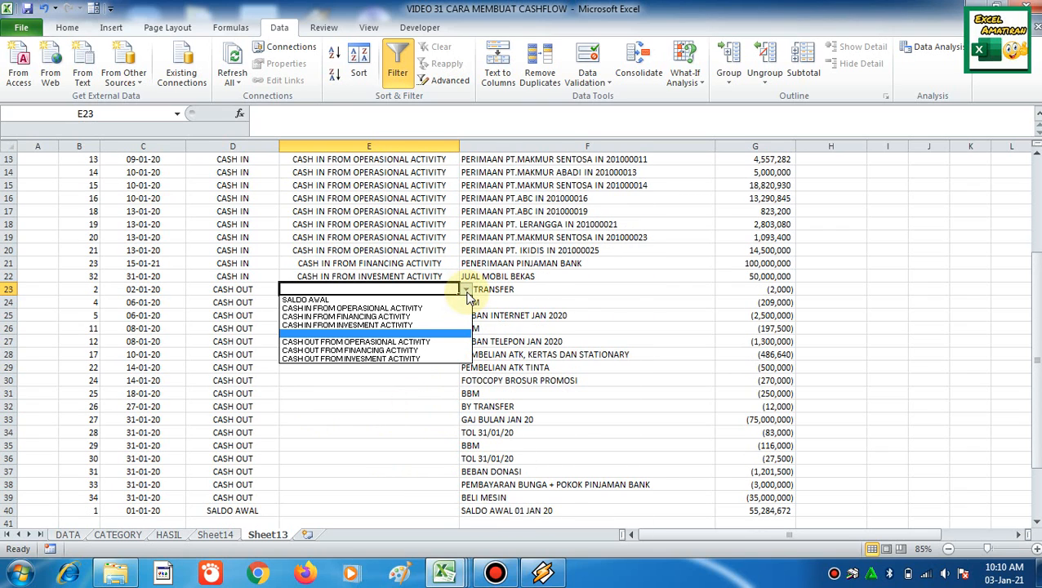
key(Escape)
click(466, 290)
click(427, 343)
Copy the group in E23 down through the BEBAN DONASI row (E37).
key(ctrl+c)
key(shift+Down)
key(shift+Down)
key(shift+Down)
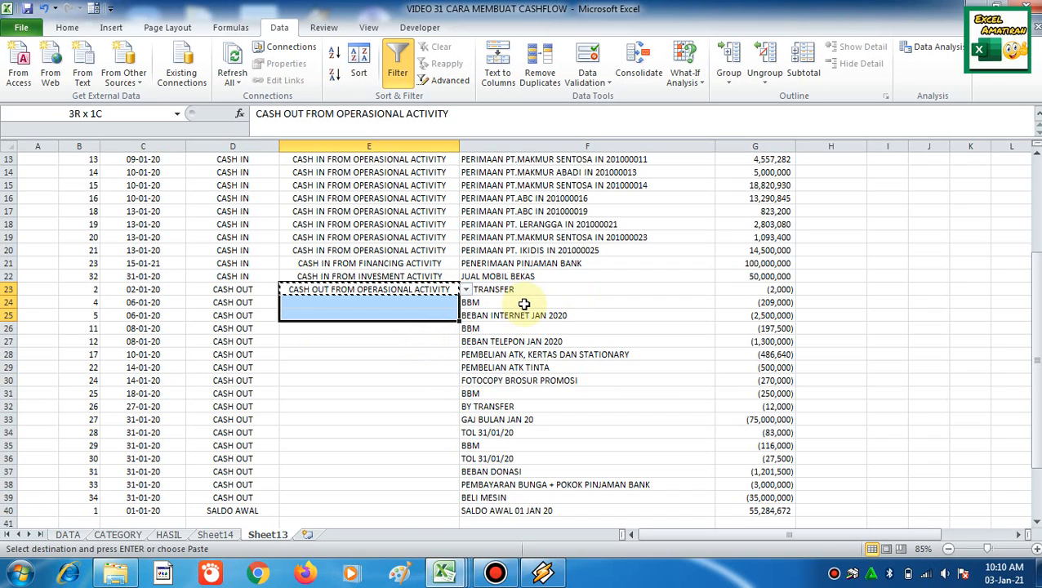
key(shift+Down)
key(shift+Down)
key(shift+Up)
key(shift+Up)
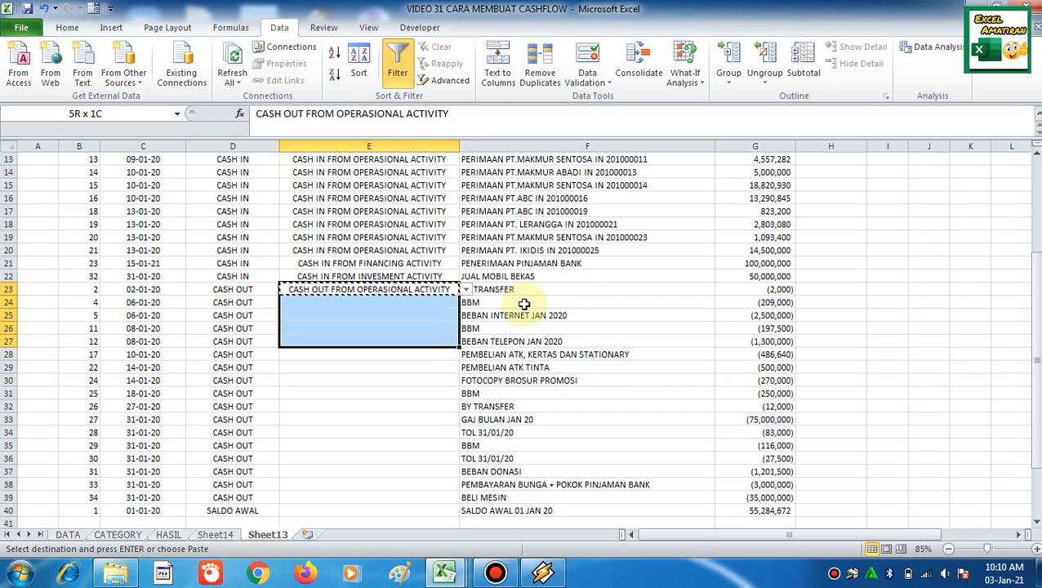
key(shift+Down)
key(shift+Down)
key(shift+Down)
key(shift+Down)
key(shift+Down)
key(shift+Down)
key(shift+Down)
key(shift+Down)
key(shift+Down)
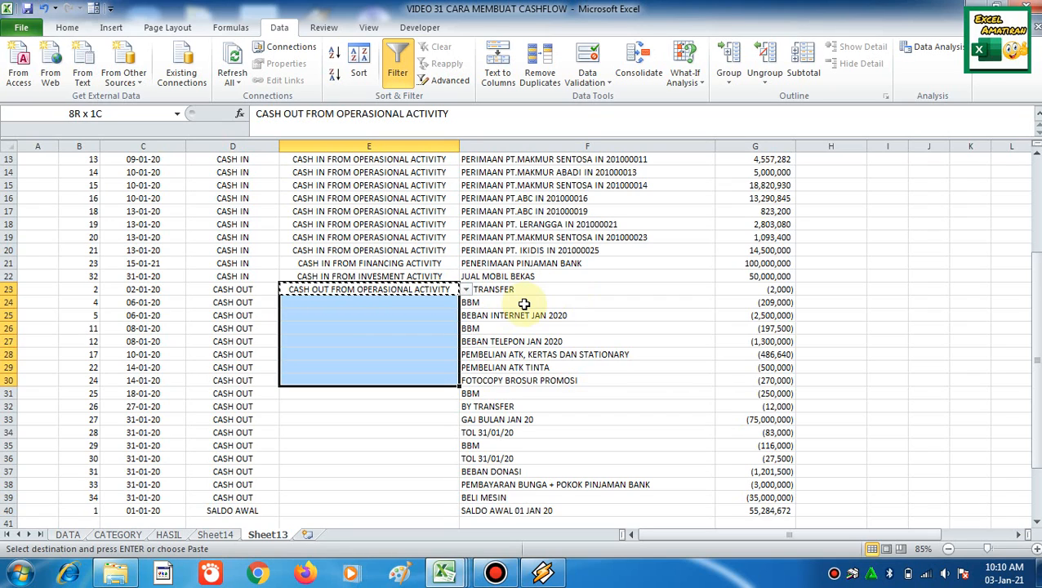
key(shift+Down)
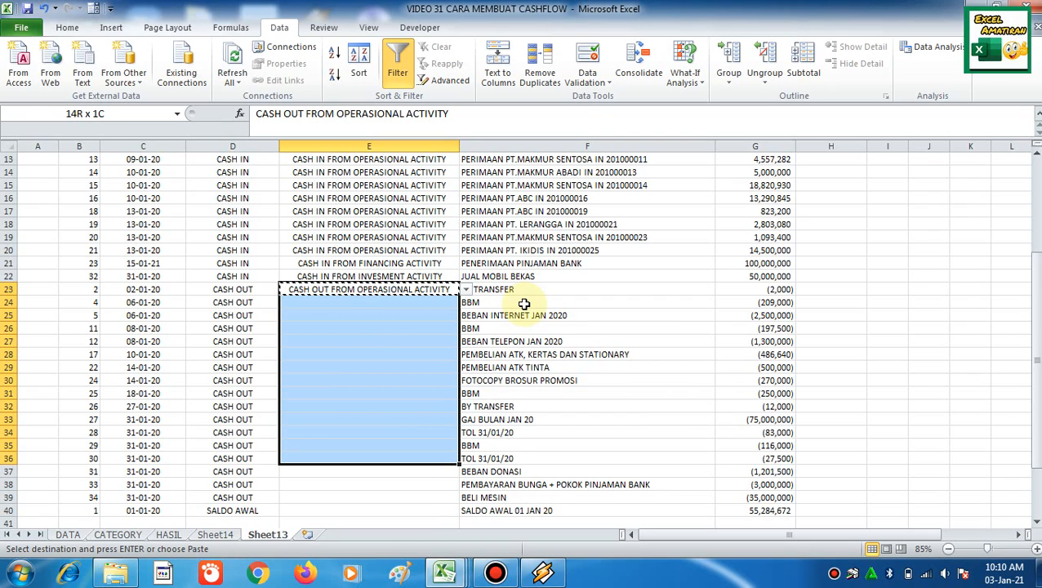
key(shift+Down)
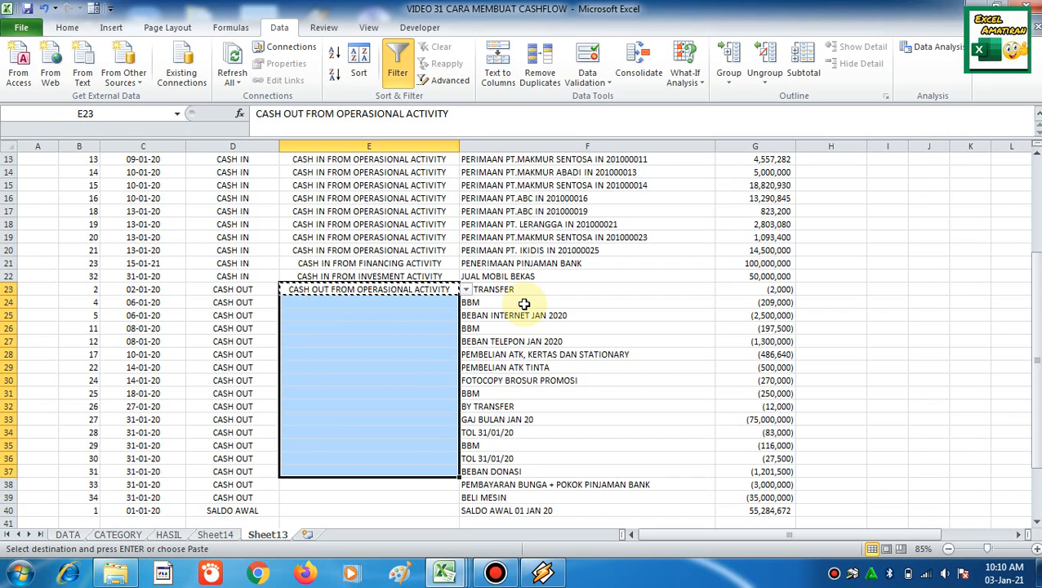
key(ctrl+v)
key(Escape)
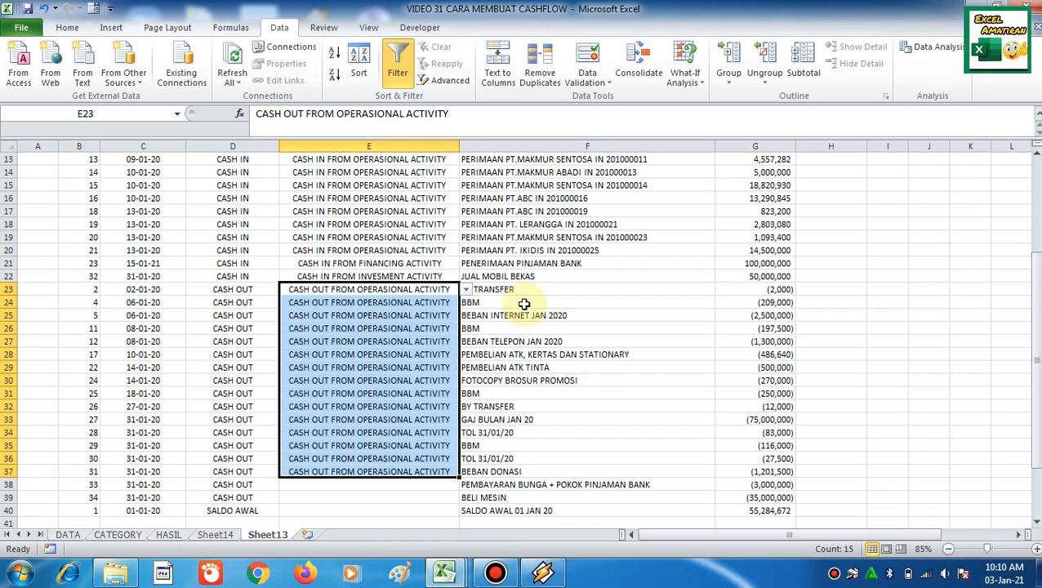
Set the group of the PEMBAYARAN BUNGA + POKOK PINJAMAN BANK row (E38) to CASH OUT FROM FINANCING ACTIVITY.
click(425, 481)
scroll(469, 457, down, 1)
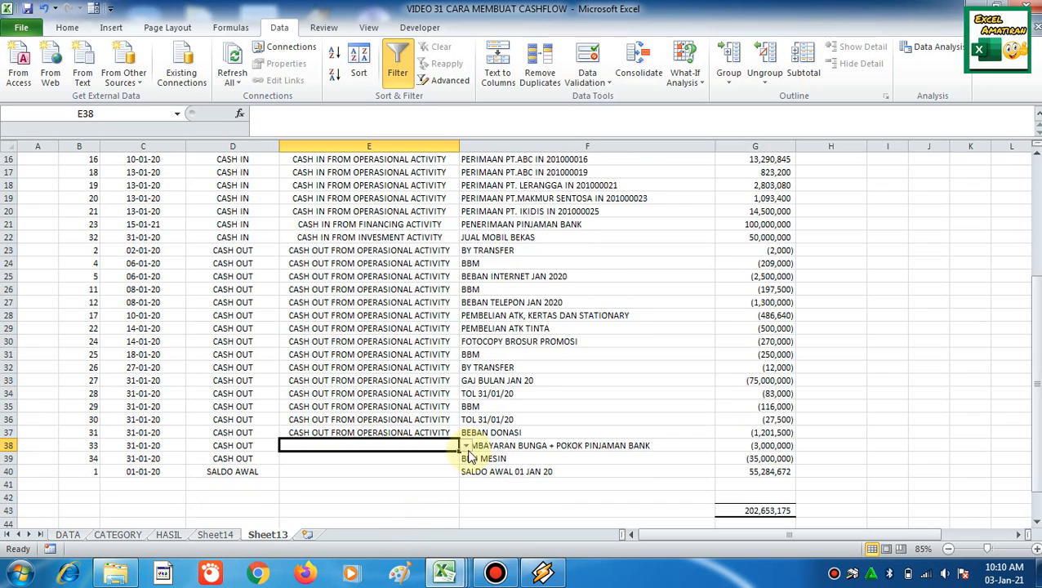
click(465, 448)
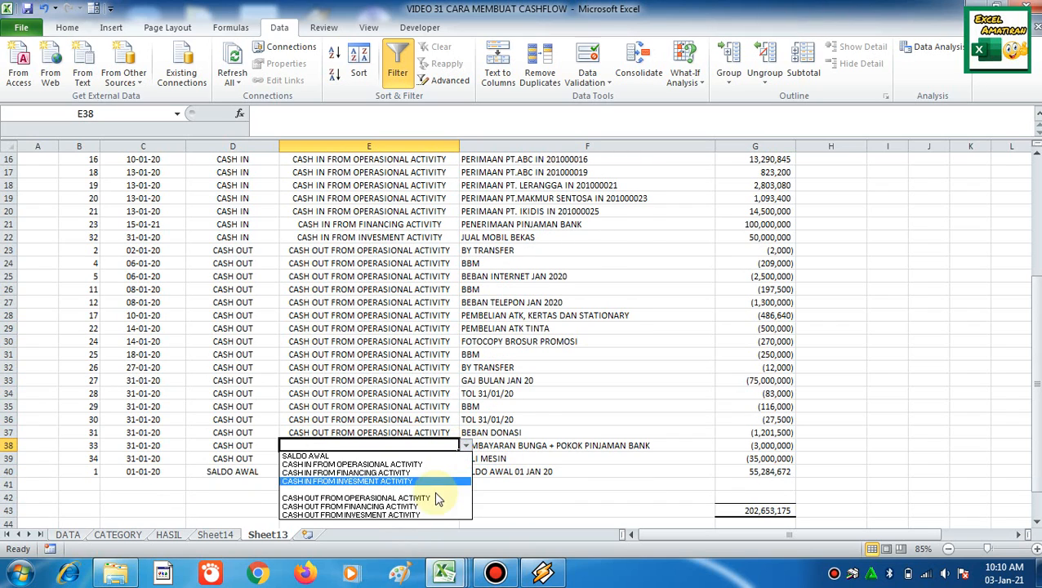
click(428, 507)
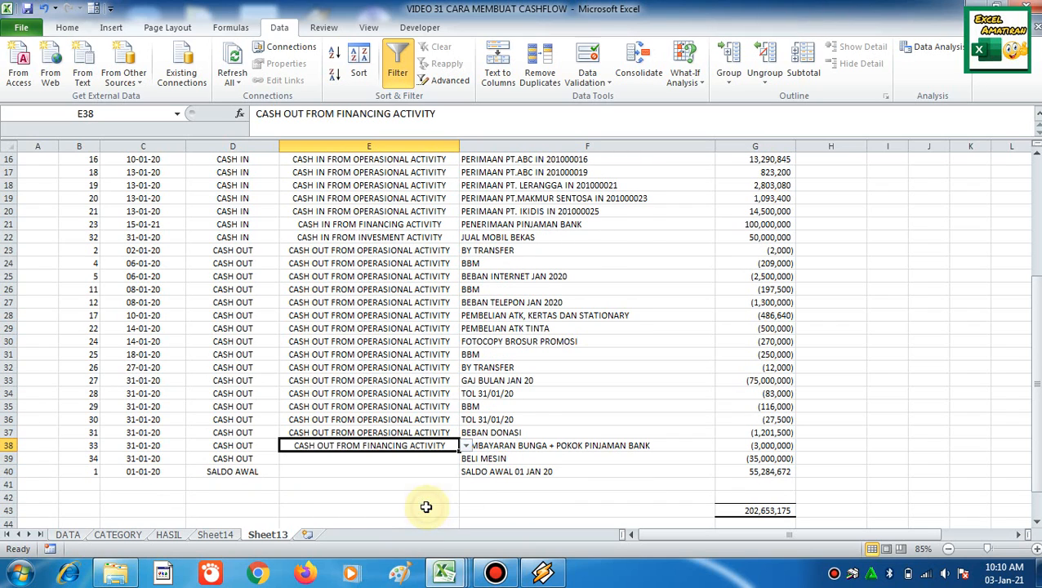
Set the group of the BELI MESIN row (E39) to CASH OUT FROM INVESMENT ACTIVITY.
click(423, 464)
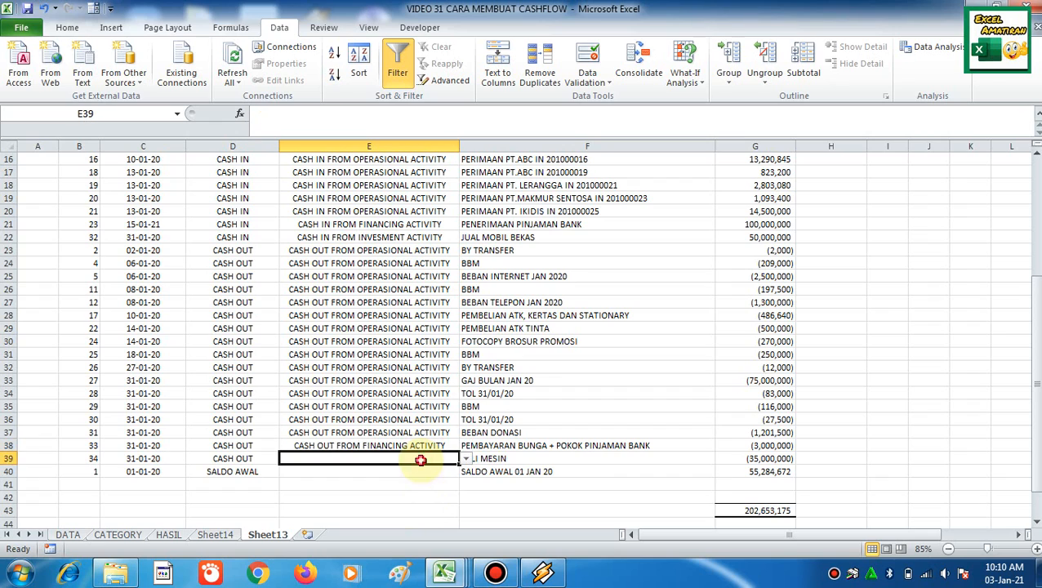
click(466, 458)
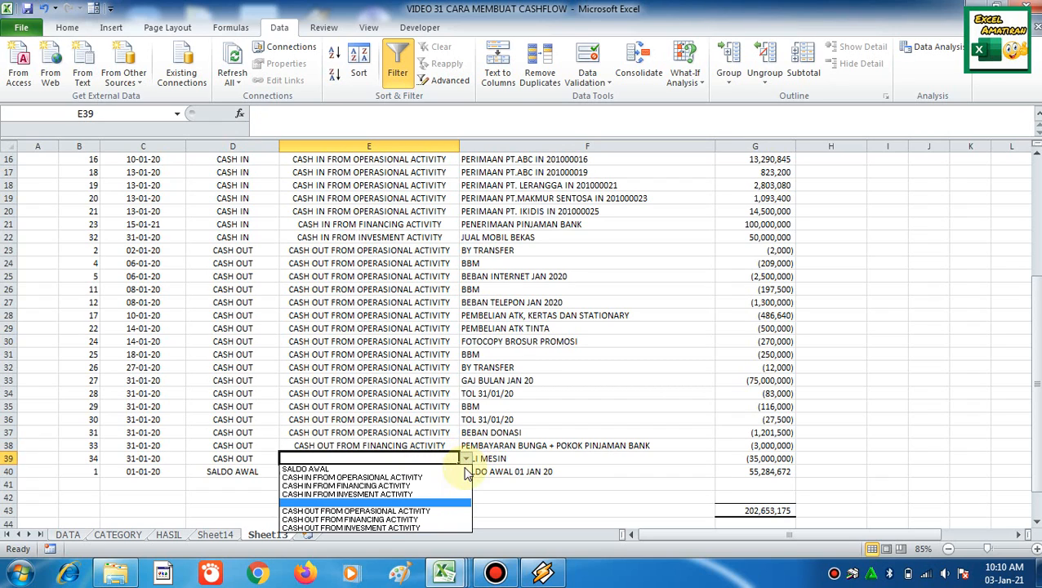
click(437, 528)
Set the group of the opening balance row (E40) to SALDO AWAL and look over the filled GROUP column.
click(433, 475)
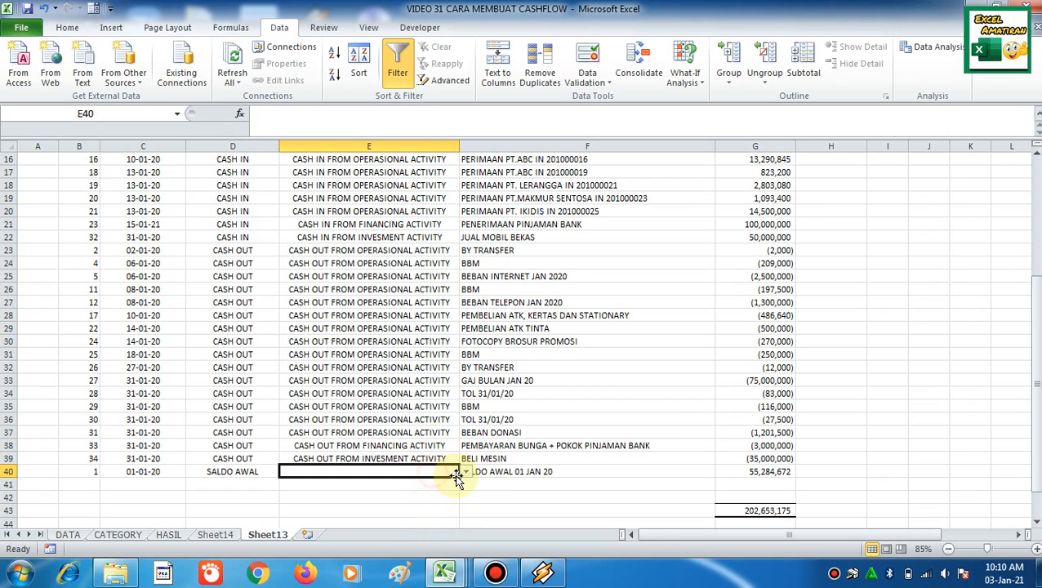
click(466, 471)
click(422, 481)
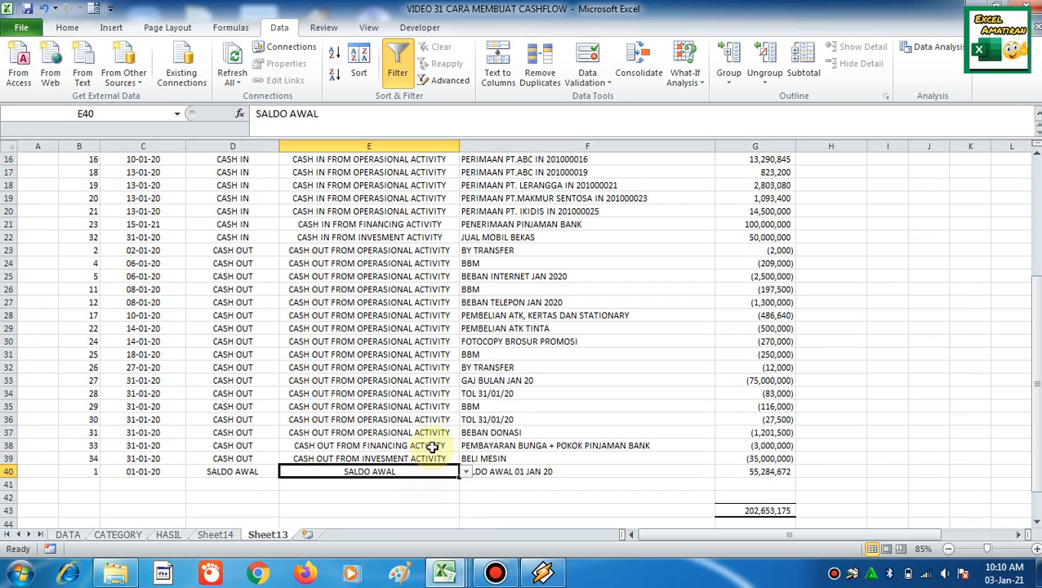
click(405, 393)
key(ctrl+Up)
key(Up)
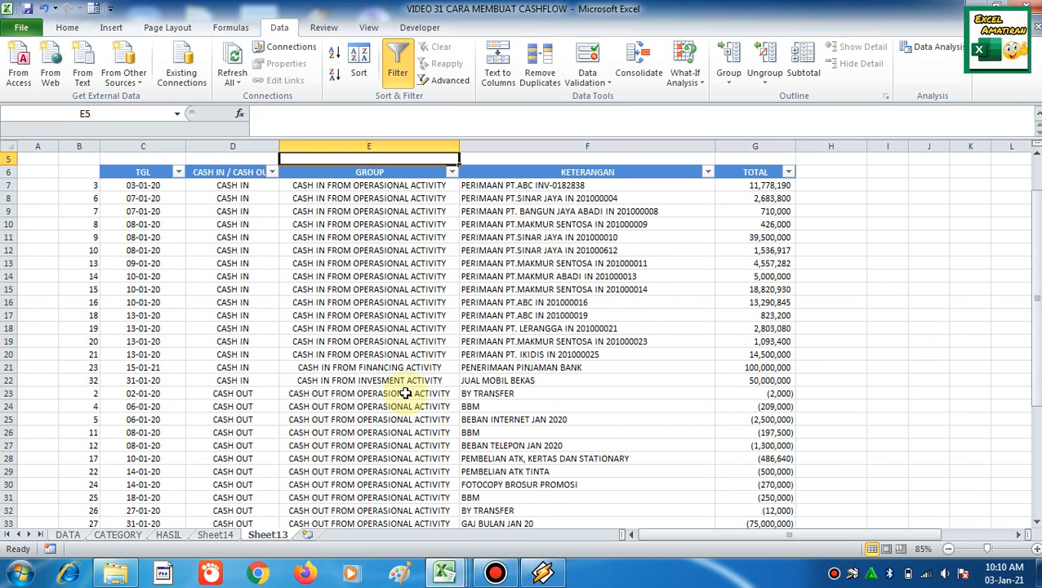
scroll(384, 364, down, 3)
scroll(349, 275, up, 5)
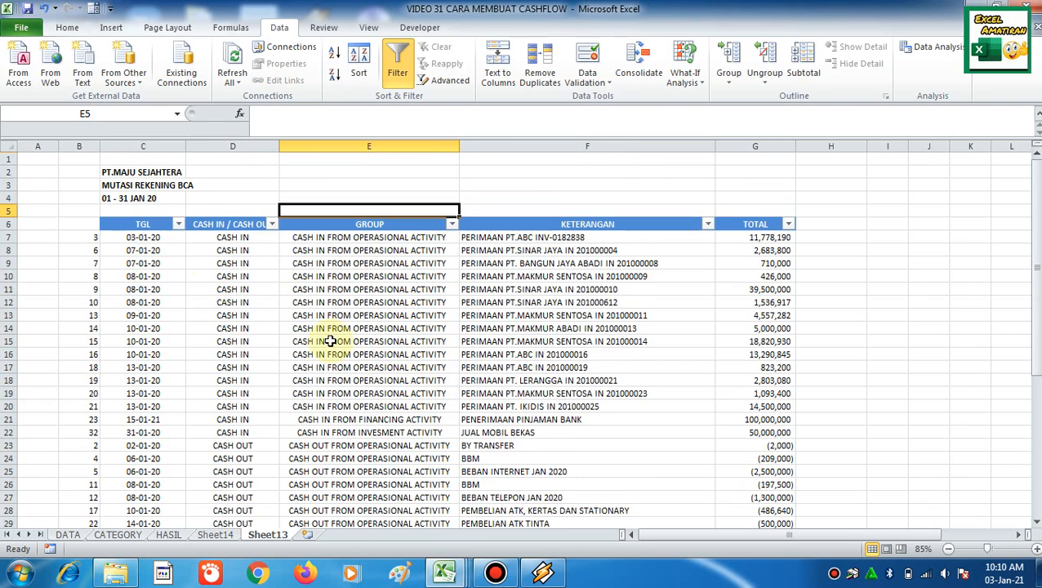
Rename Sheet14, which holds the pivot table, as PIVOT.
click(219, 534)
right_click(222, 533)
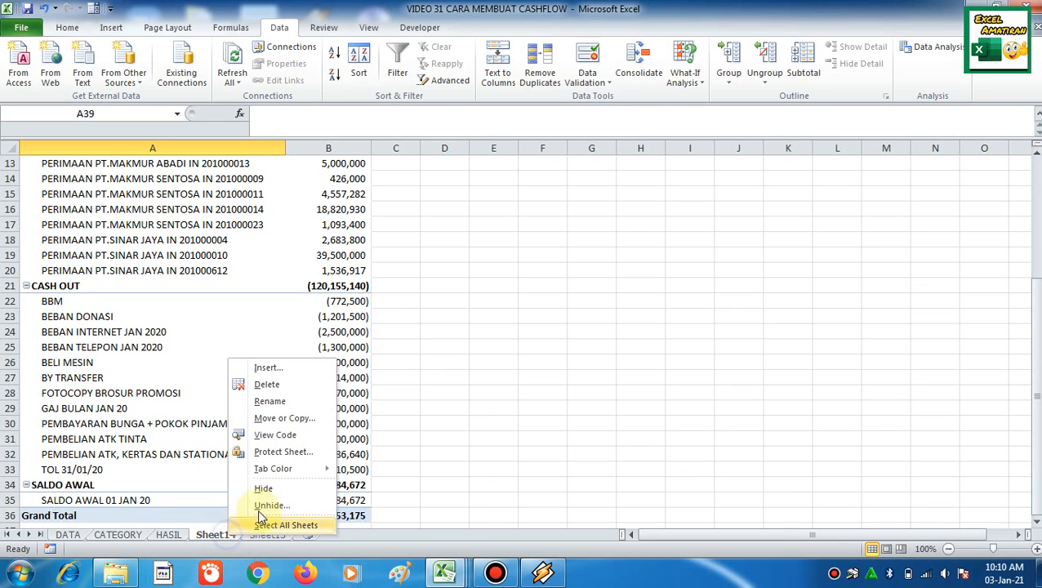
click(497, 411)
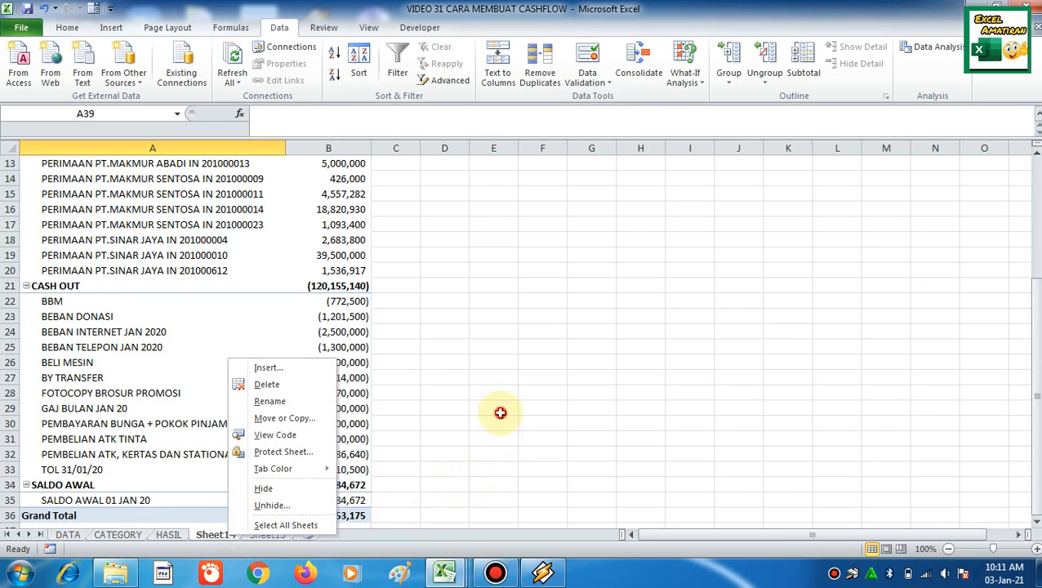
scroll(467, 483, up, 3)
scroll(467, 484, down, 4)
right_click(225, 535)
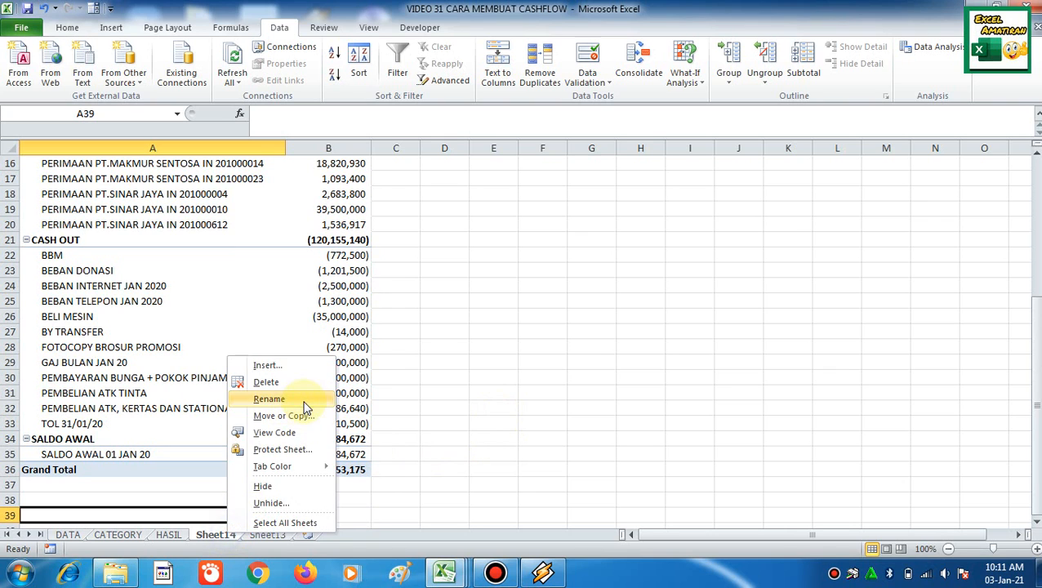
click(301, 400)
text(PIVOT)
key(Return)
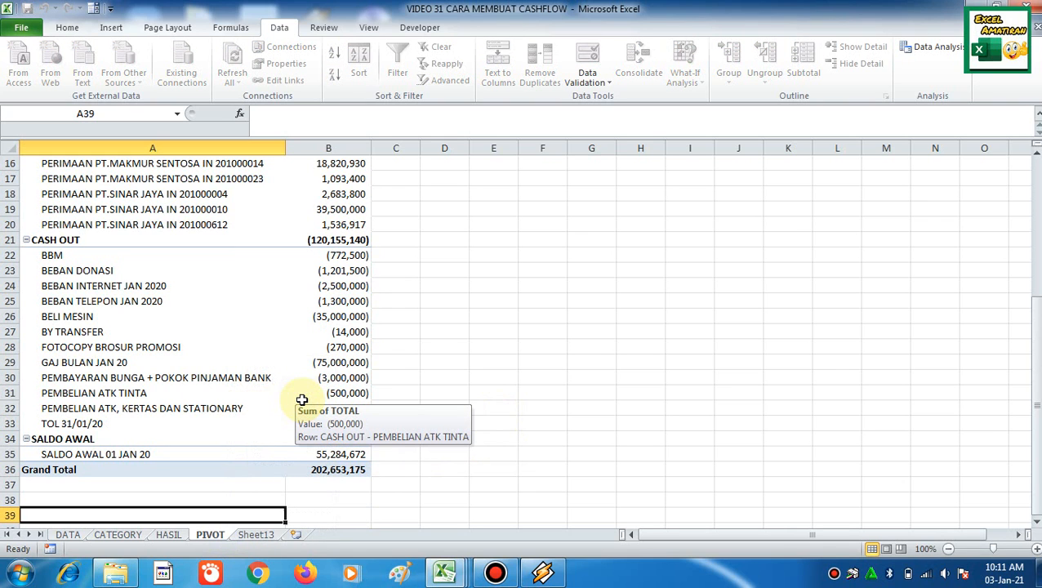
Refresh the pivot table so its field list picks up the new GROUP column.
scroll(269, 397, up, 5)
click(173, 314)
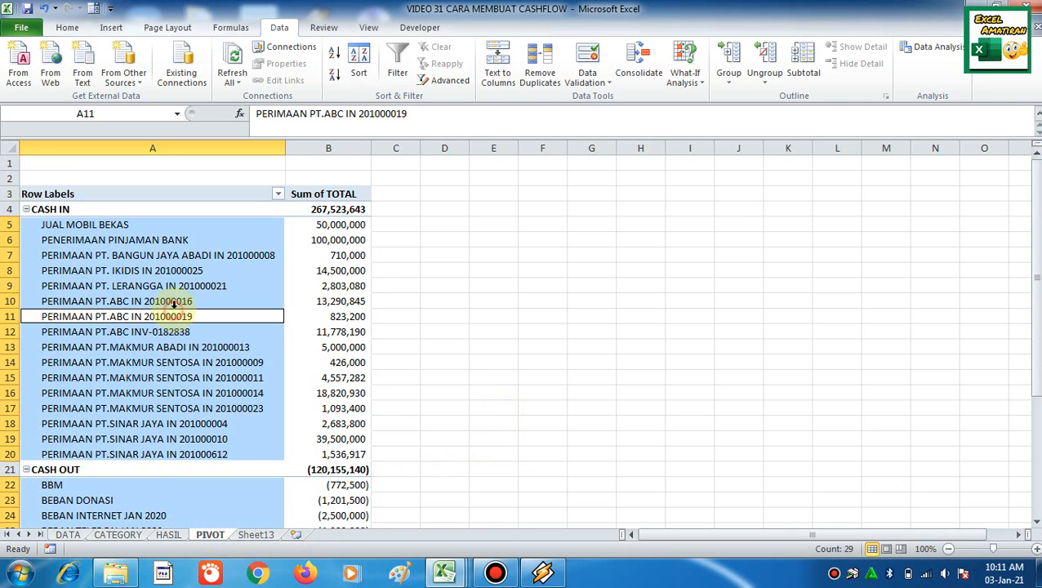
right_click(206, 270)
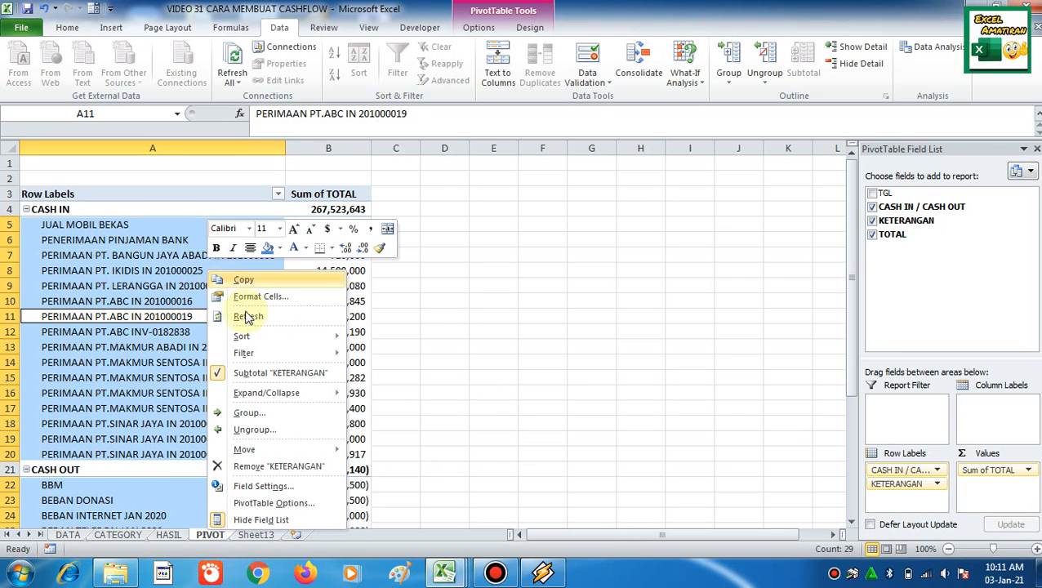
click(272, 318)
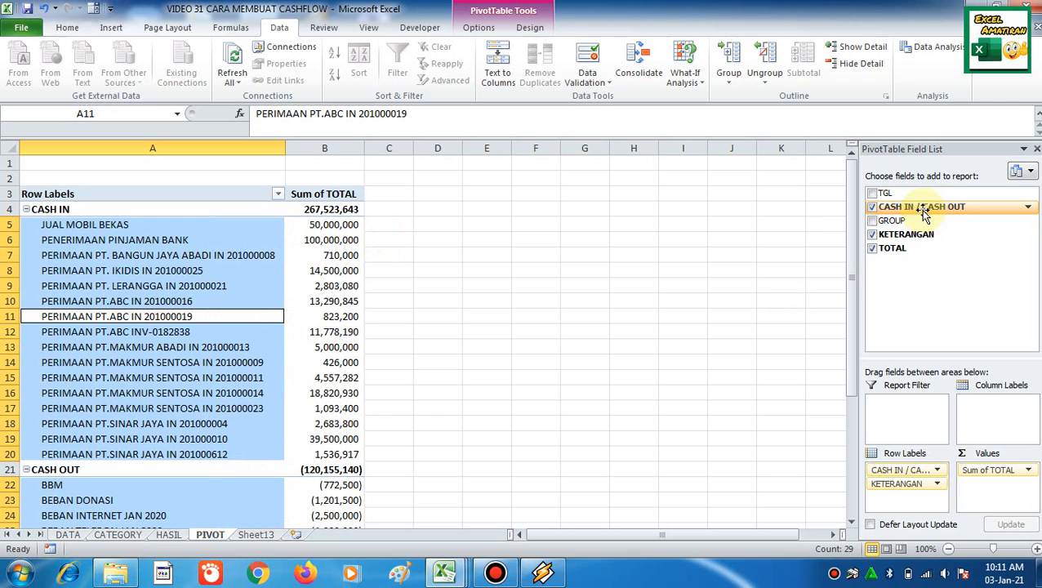
Replace the KETERANGAN row field in the pivot table with GROUP, nested under CASH IN / CASH OUT.
click(581, 282)
click(240, 293)
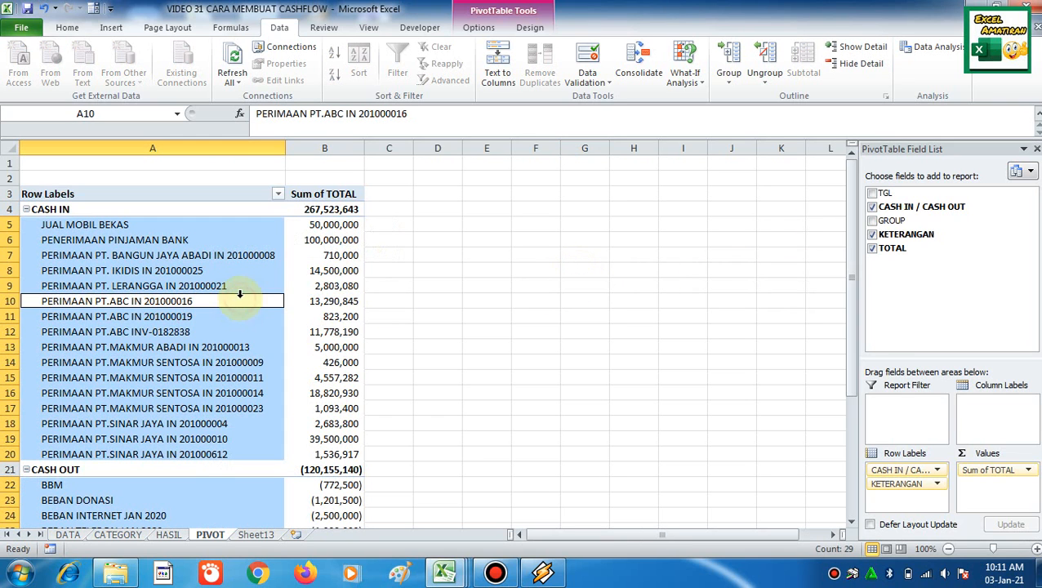
click(200, 240)
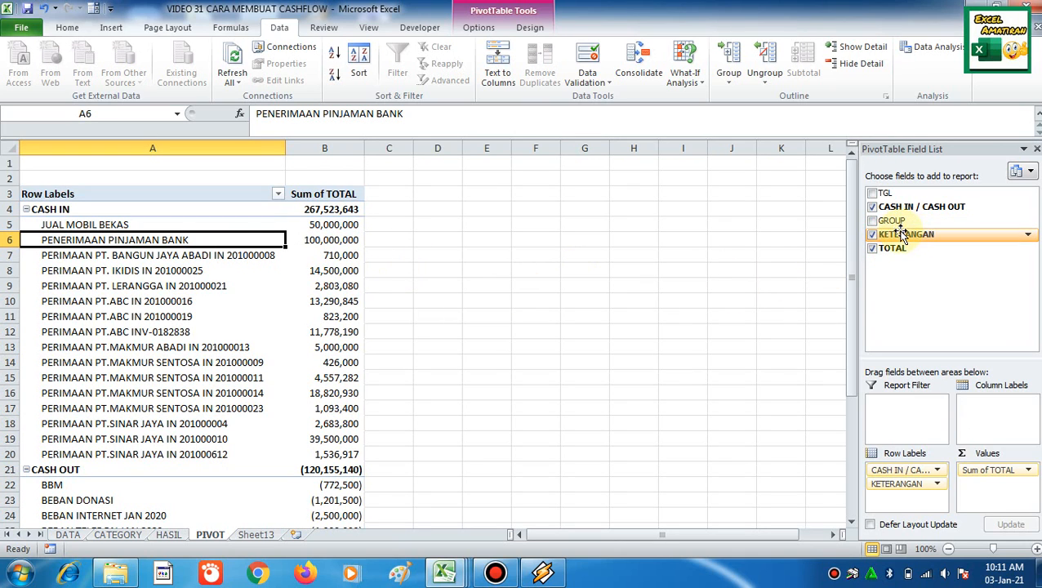
click(873, 236)
drag(885, 221, 915, 493)
click(443, 391)
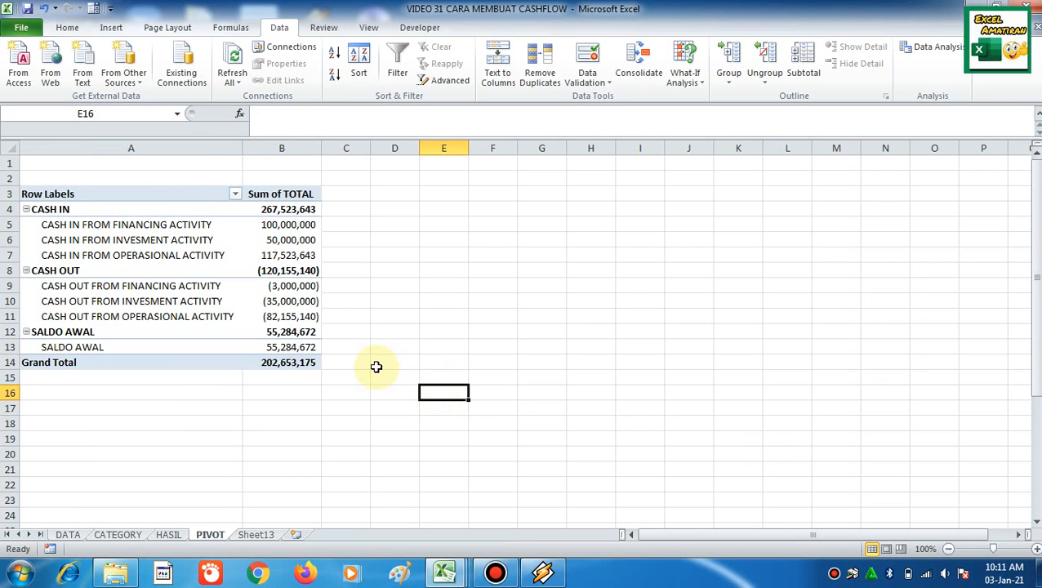
Look over the activity groups and the order of the CASH IN, CASH OUT and SALDO AWAL sections in the pivot table.
click(135, 405)
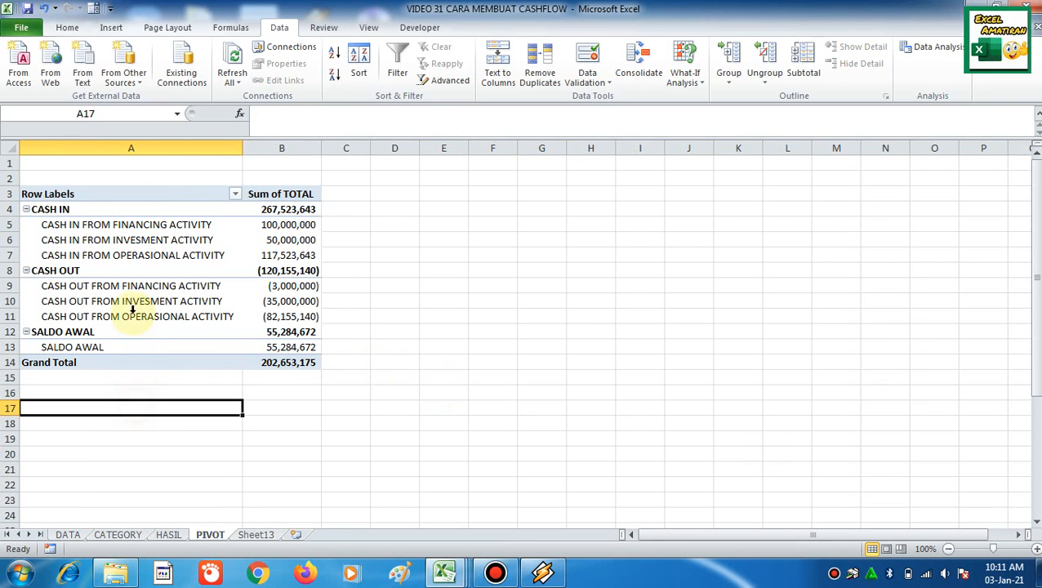
click(179, 317)
click(274, 347)
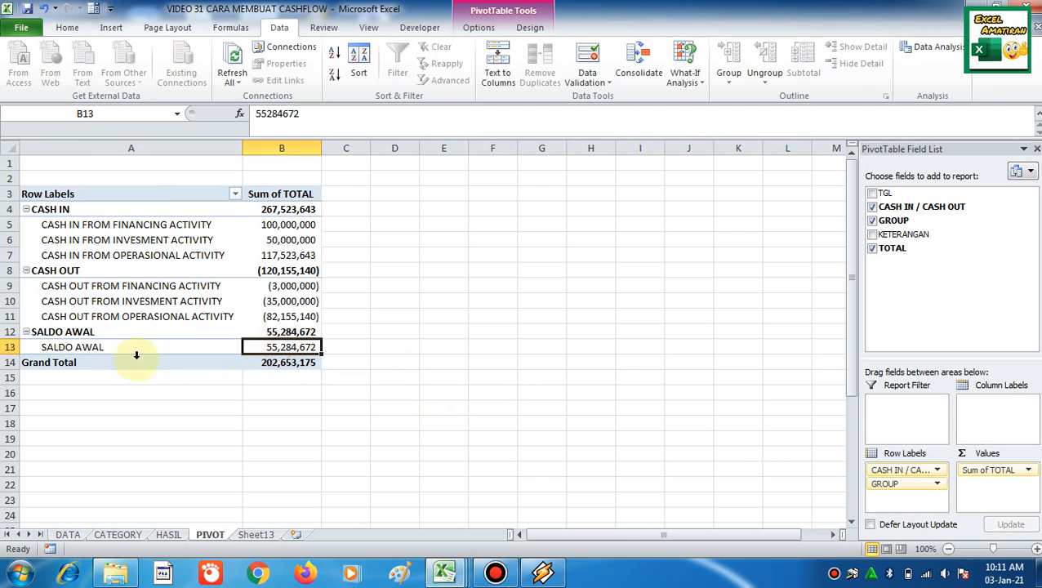
click(132, 351)
click(165, 272)
click(163, 197)
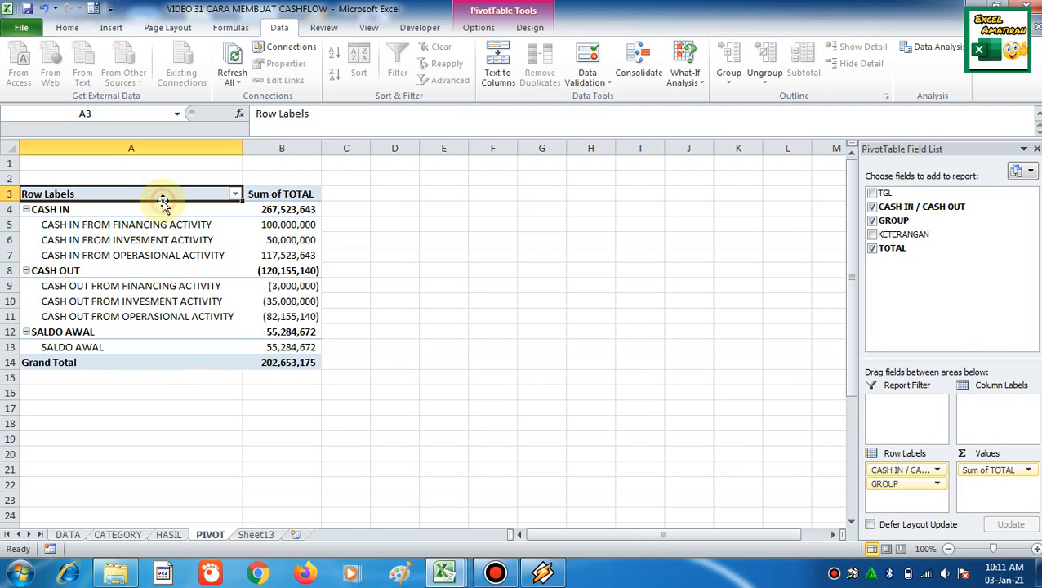
click(164, 209)
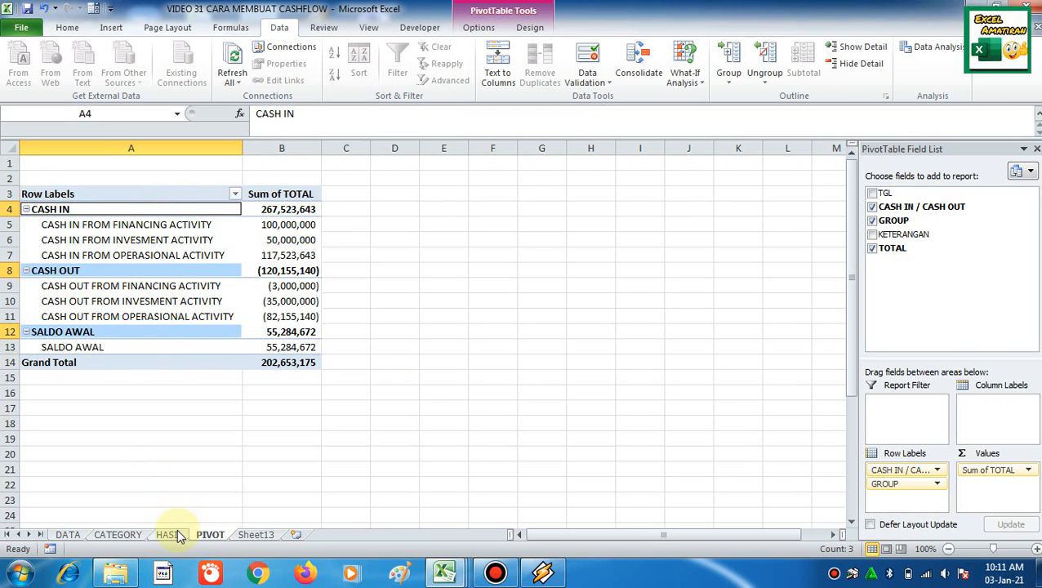
Insert an entire column before the CASH IN / CASH OUT column on Sheet13.
click(172, 534)
click(132, 535)
click(260, 534)
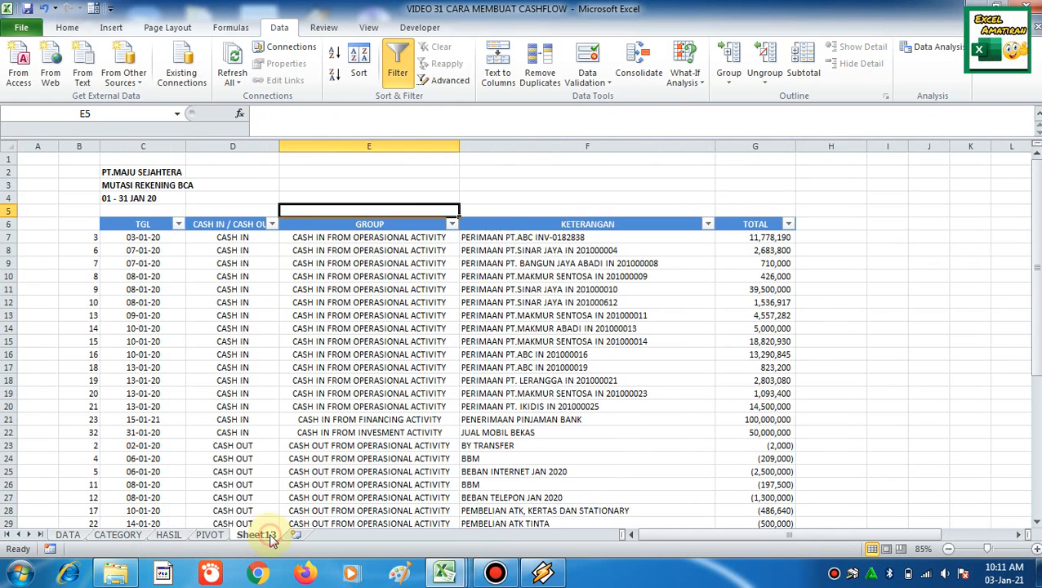
click(260, 326)
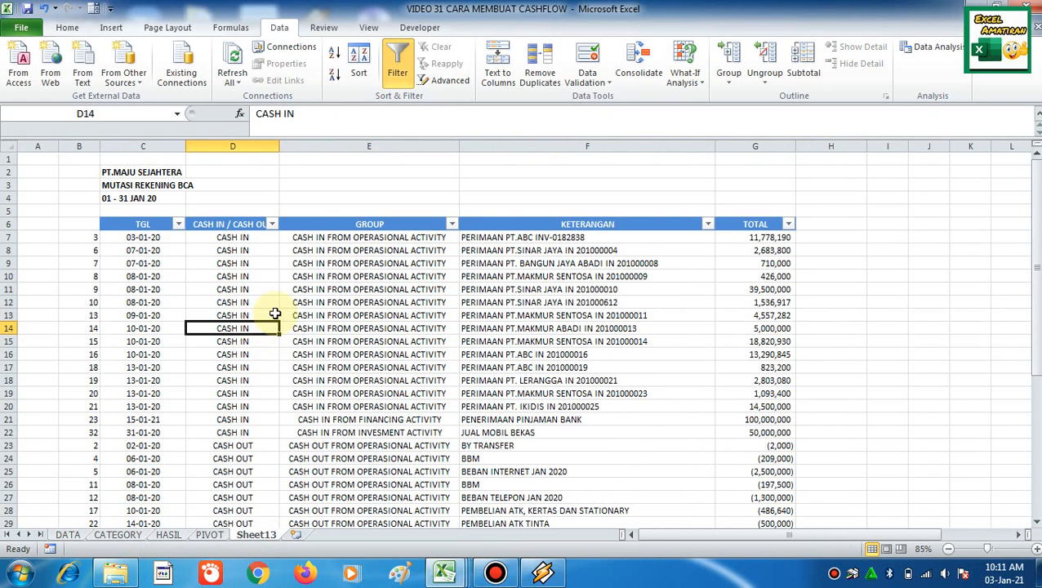
click(144, 250)
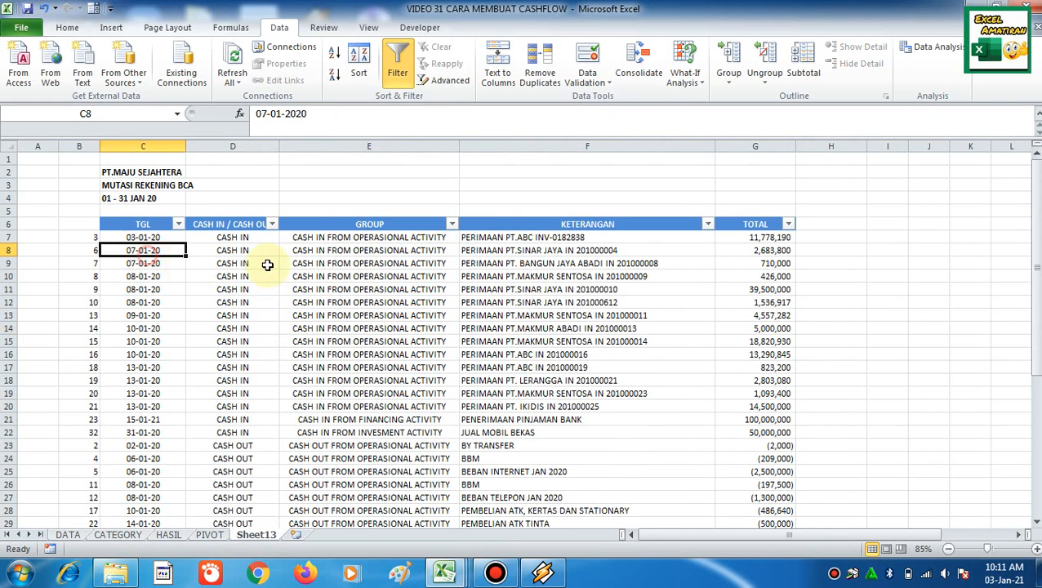
click(204, 236)
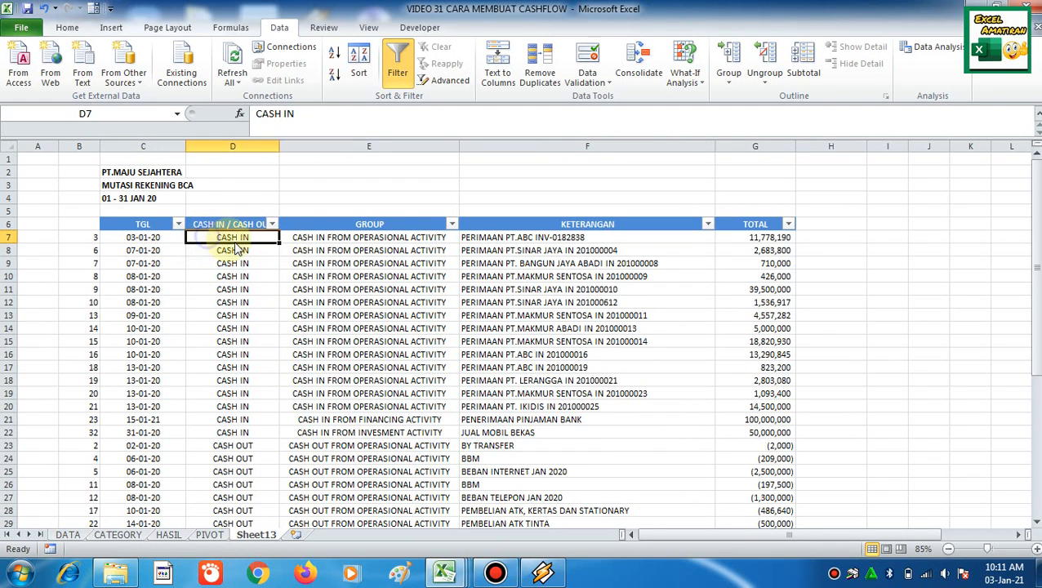
right_click(210, 237)
click(294, 336)
click(272, 346)
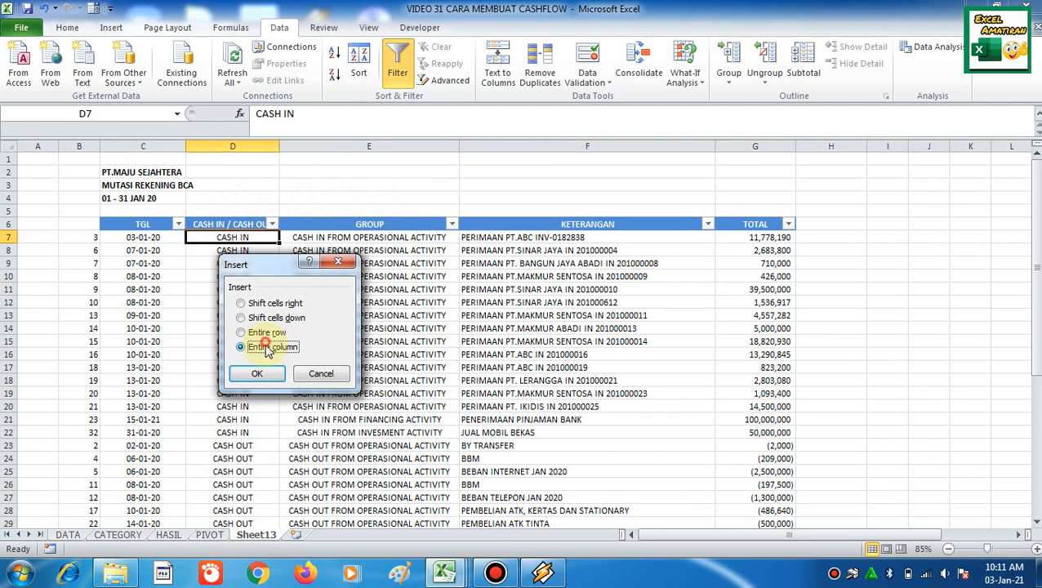
click(258, 374)
Give the new column the heading URUTAN in D6.
click(234, 224)
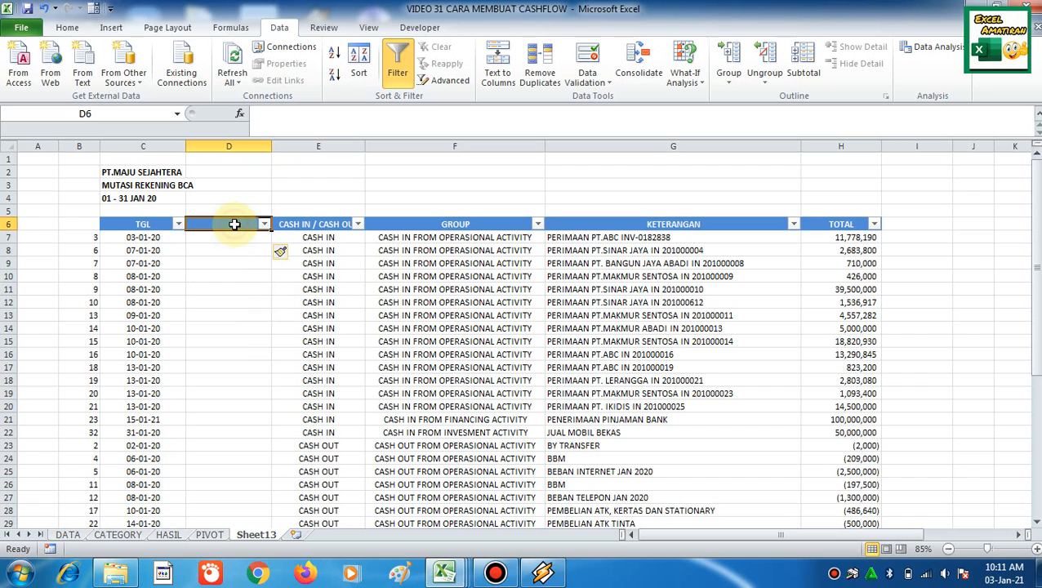
text(URUTAN)
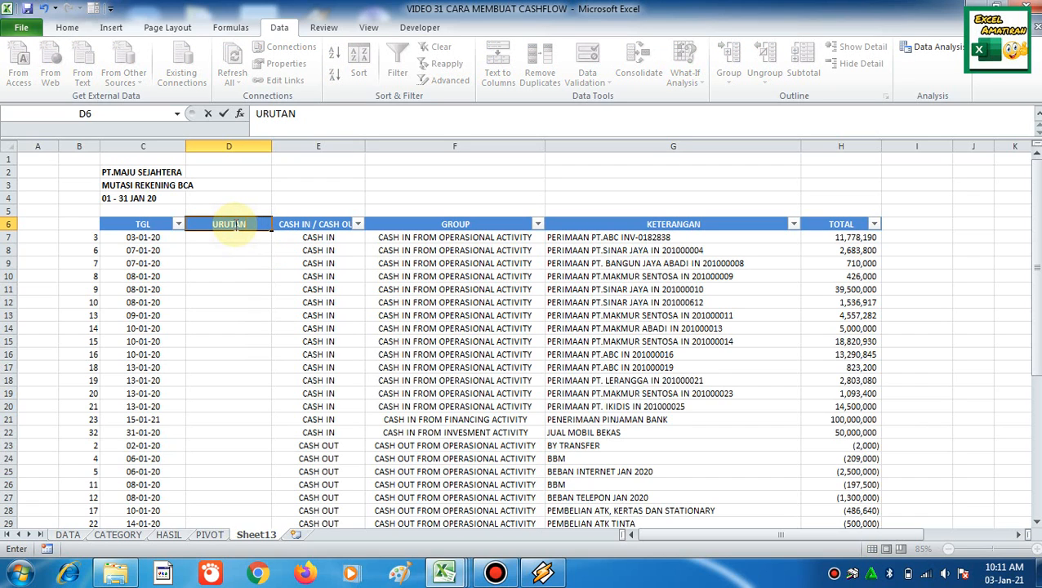
key(Return)
Filter the CASH IN / CASH OUT column to show only SALDO AWAL.
click(358, 224)
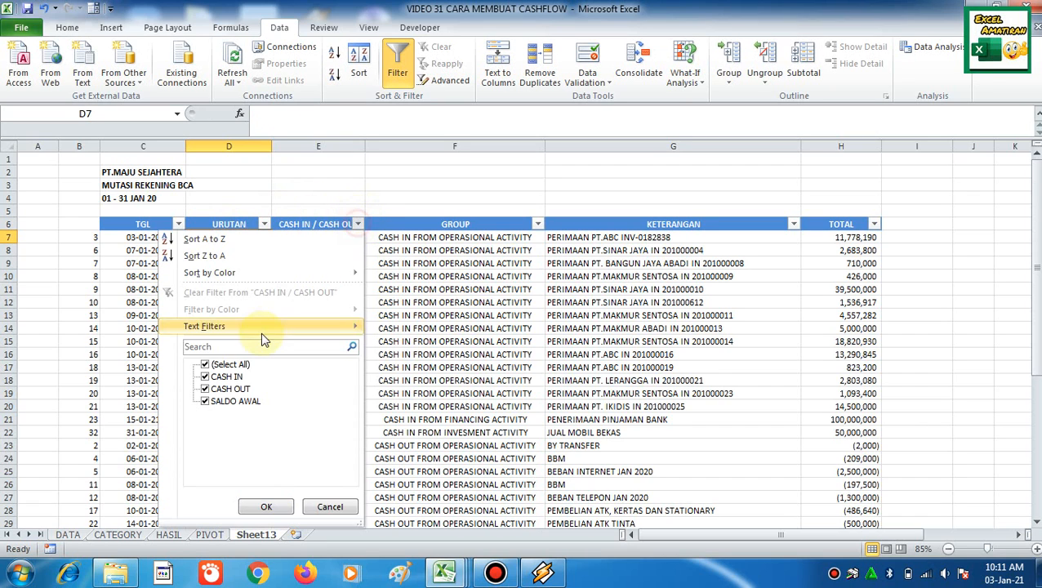
click(356, 222)
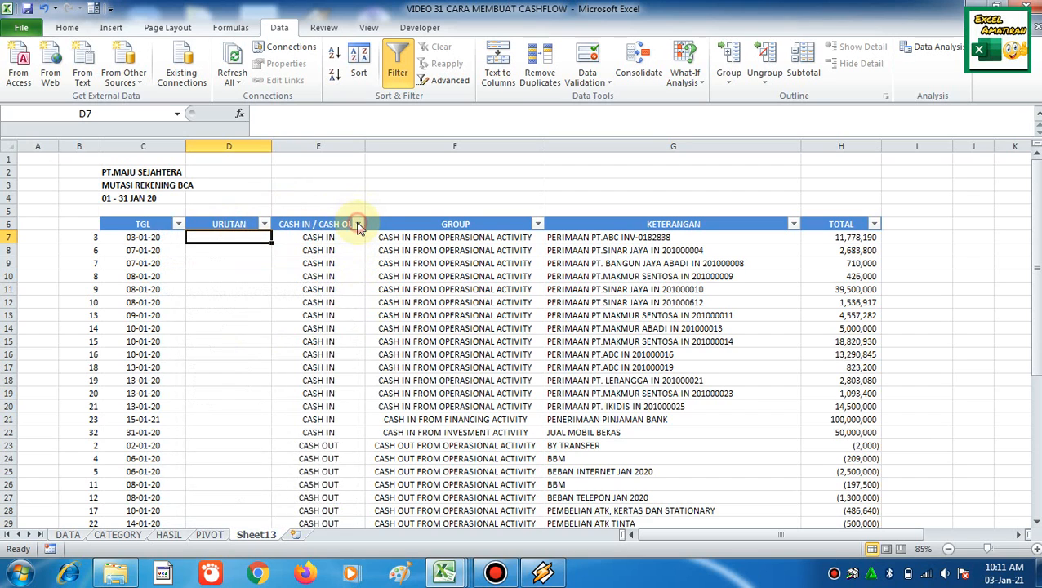
click(357, 223)
click(219, 364)
click(234, 400)
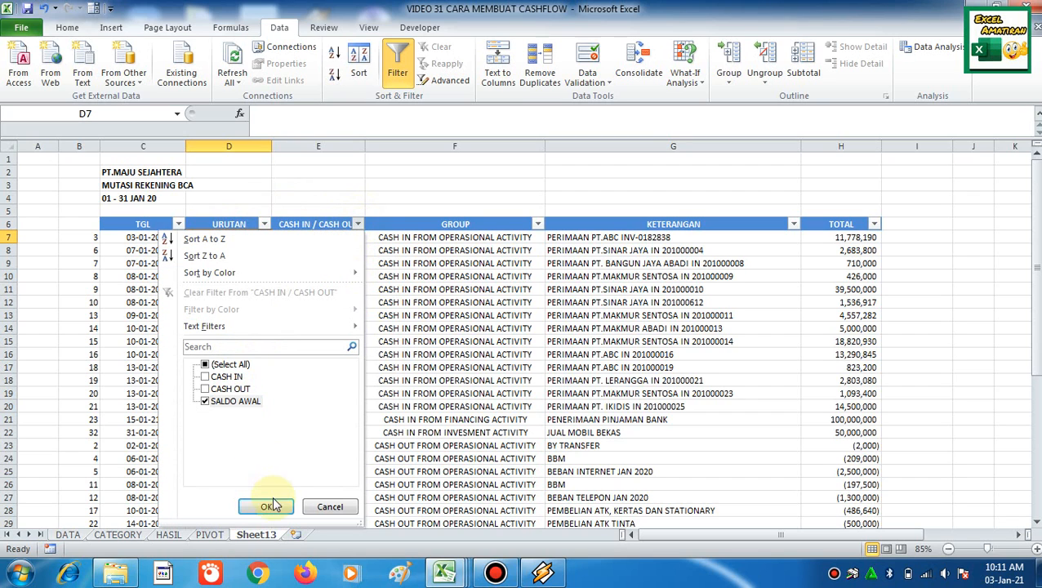
click(269, 506)
Enter 1 as the URUTAN of the SALDO AWAL row (D40) and format it as a comma-style number without decimals.
click(229, 237)
key(Down)
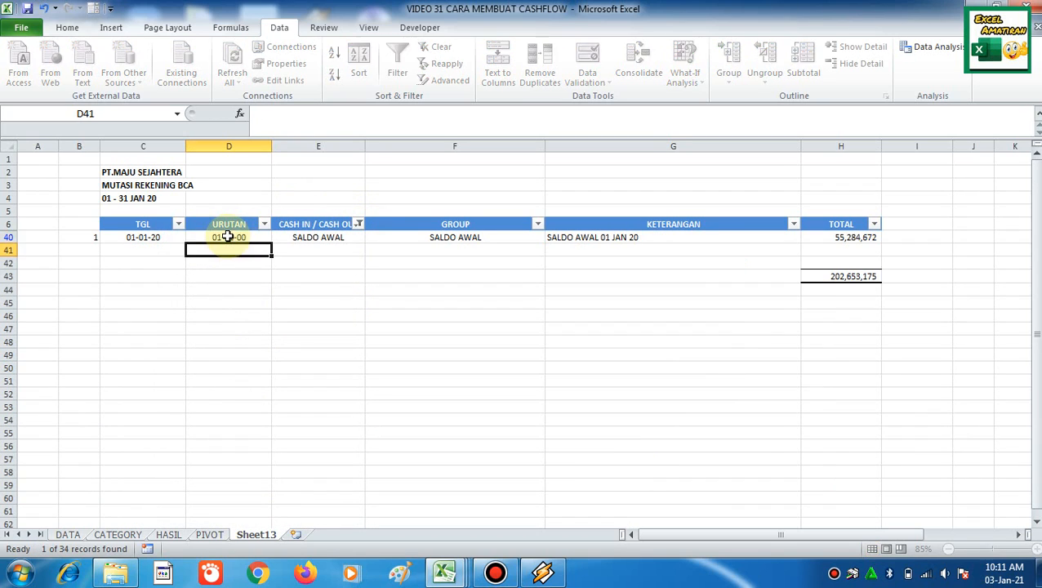
click(228, 237)
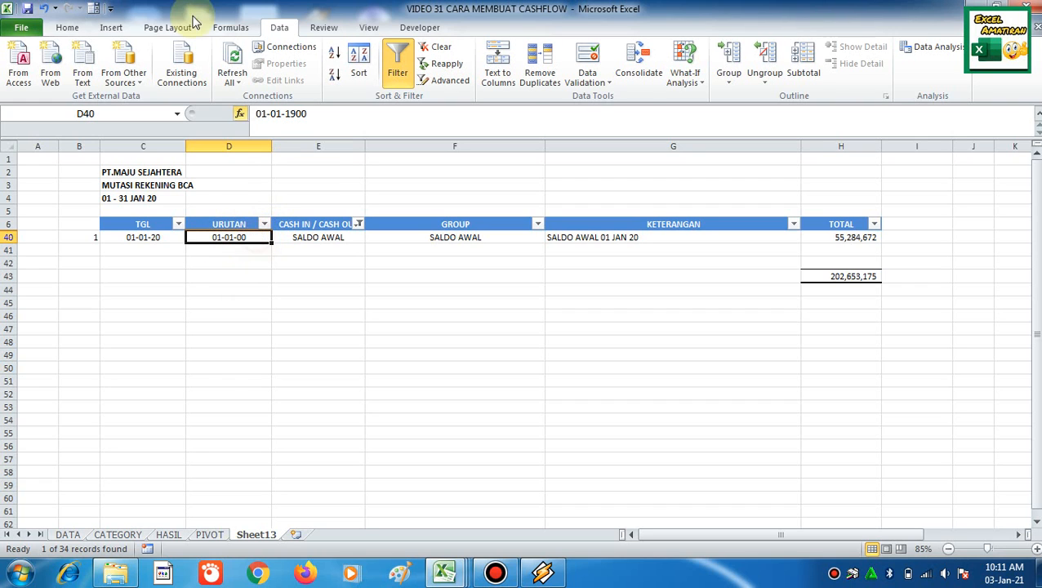
click(67, 29)
click(532, 76)
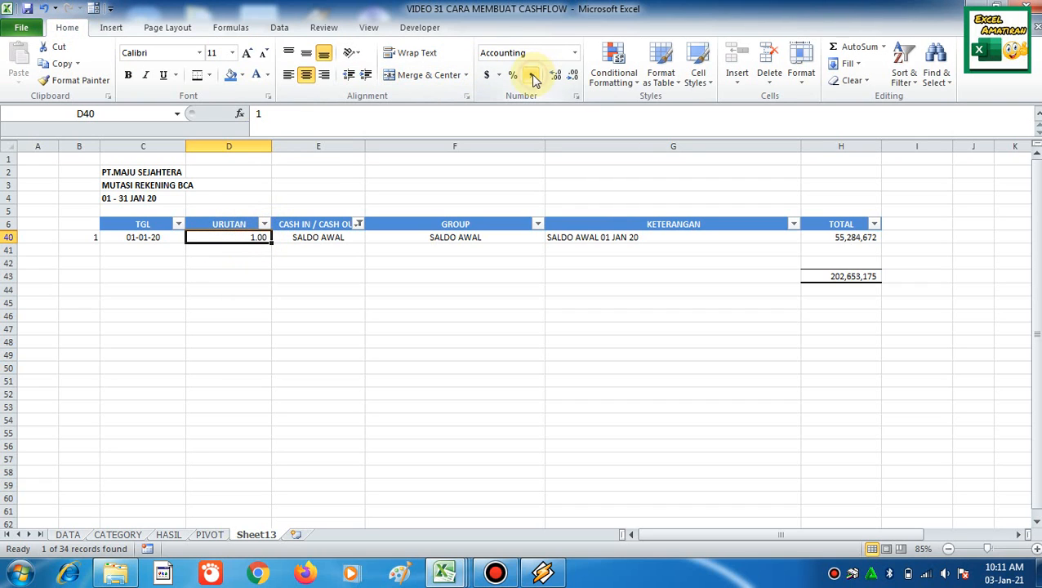
click(575, 76)
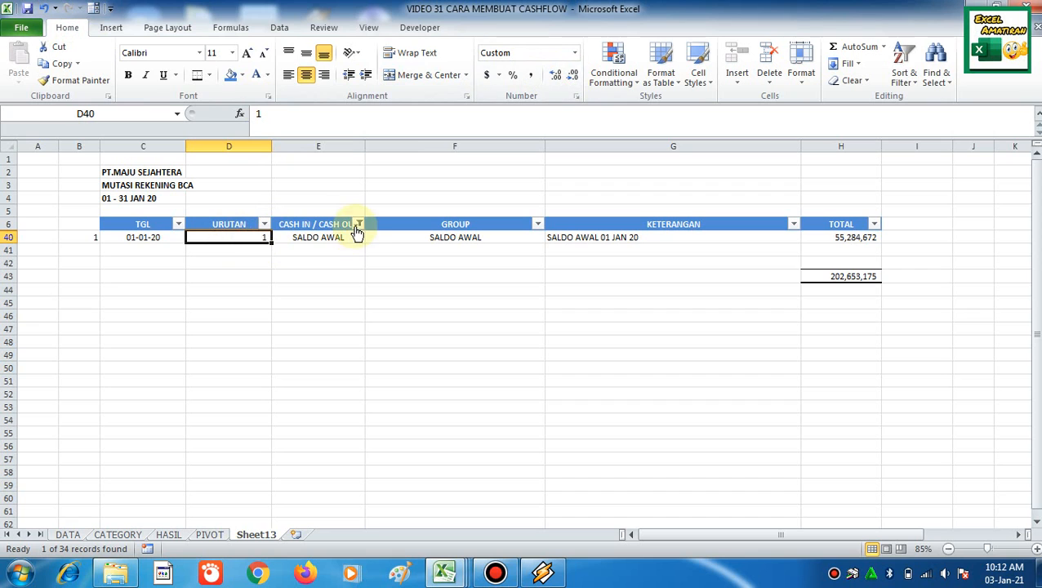
Change the CASH IN / CASH OUT filter to show only the CASH IN rows.
click(356, 226)
click(227, 376)
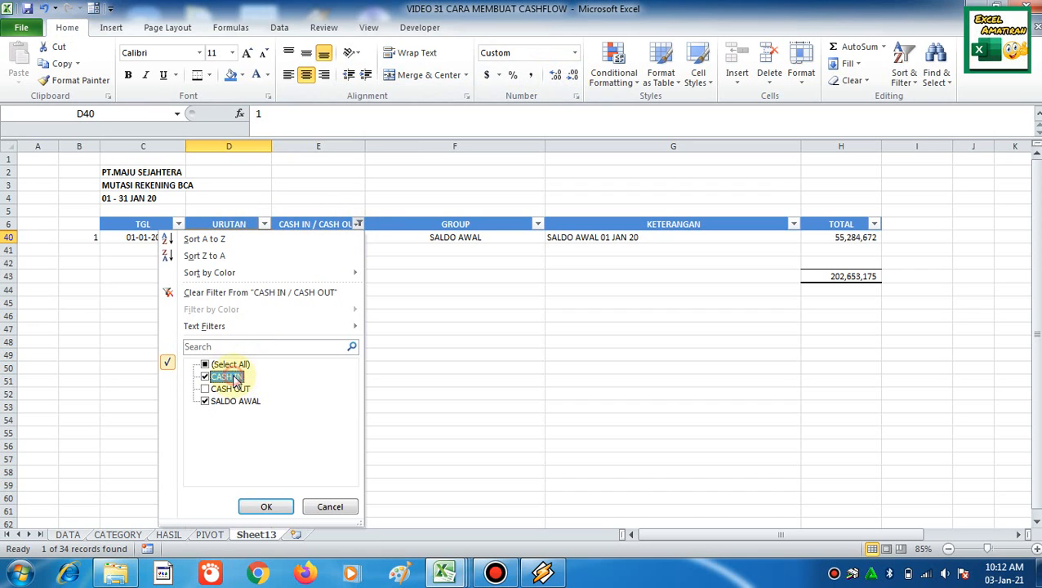
click(232, 401)
click(262, 507)
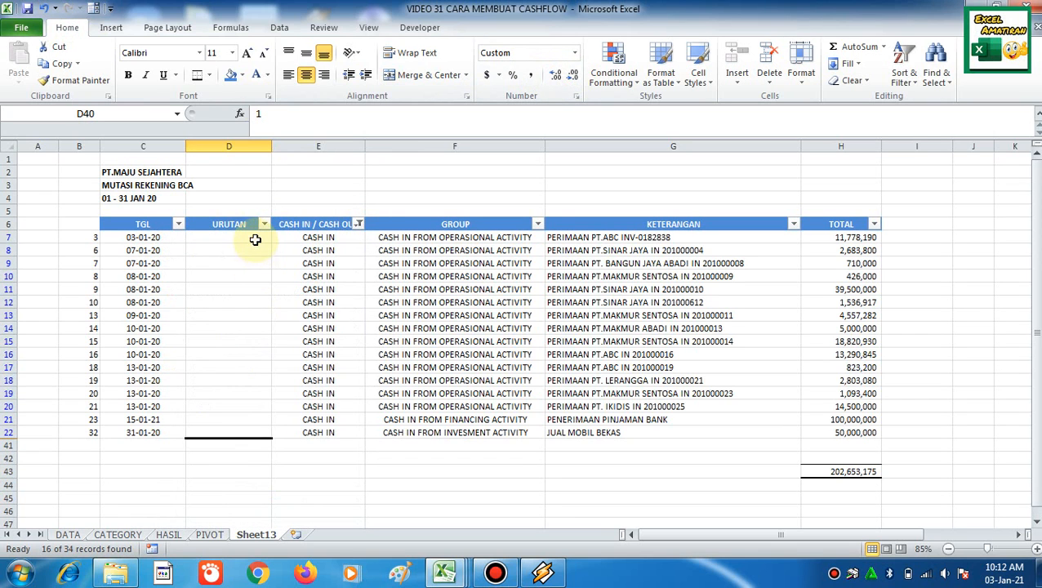
Enter 2 as the URUTAN of the first CASH IN row (D7) and format it as a comma-style number without decimals.
click(256, 235)
click(255, 227)
click(255, 237)
text(2)
key(Return)
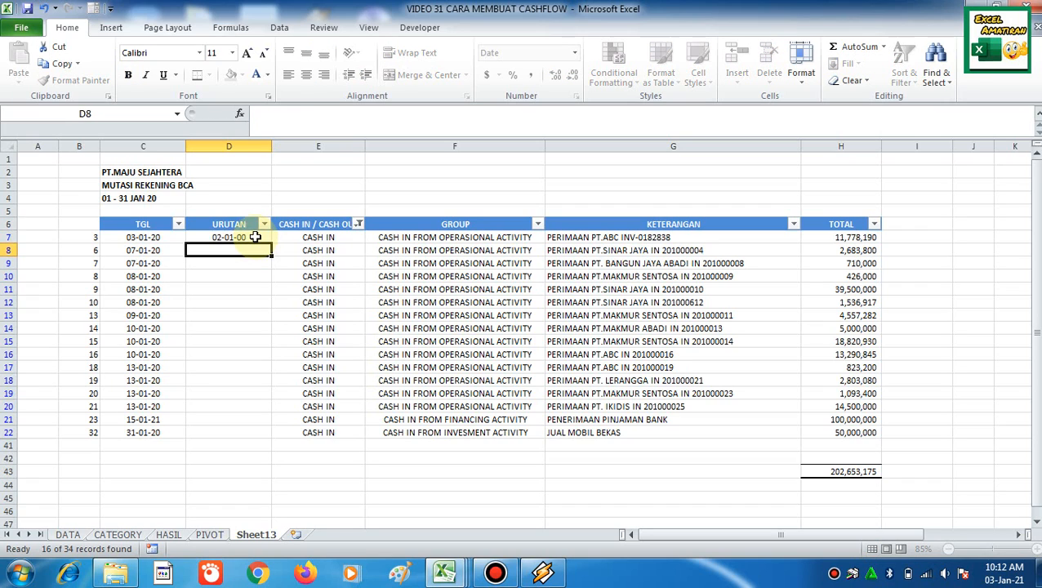
click(255, 237)
click(532, 76)
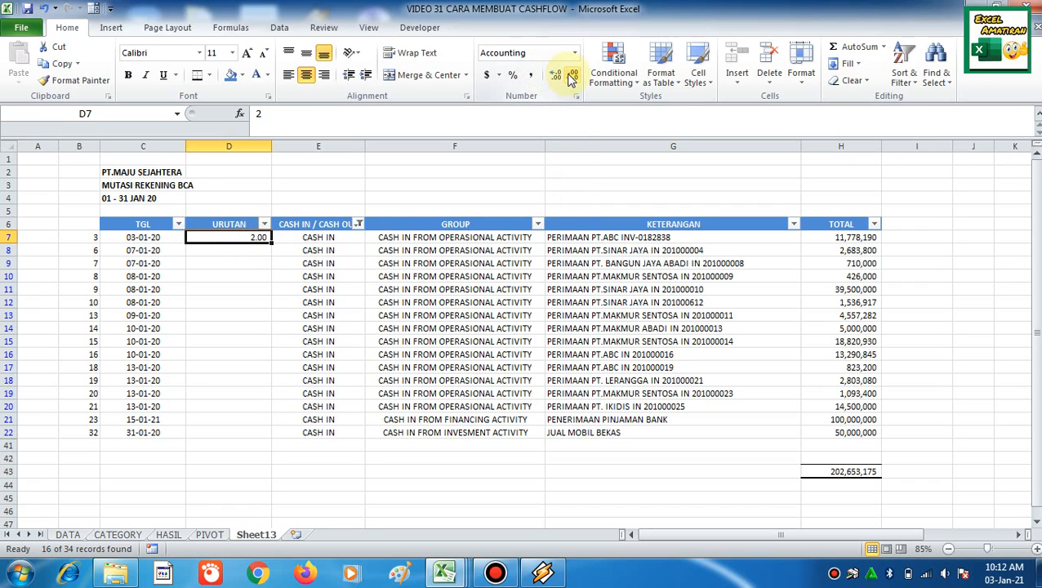
Copy the URUTAN value in D7 down through the last CASH IN row (D22).
key(ctrl+c)
key(shift+Down)
key(shift+Down)
key(shift+Down)
key(shift+Down)
key(shift+Down)
key(shift+Down)
key(shift+Down)
key(shift+Down)
key(shift+Down)
key(shift+Down)
key(shift+Down)
key(shift+Down)
key(shift+Down)
key(shift+Down)
key(shift+Down)
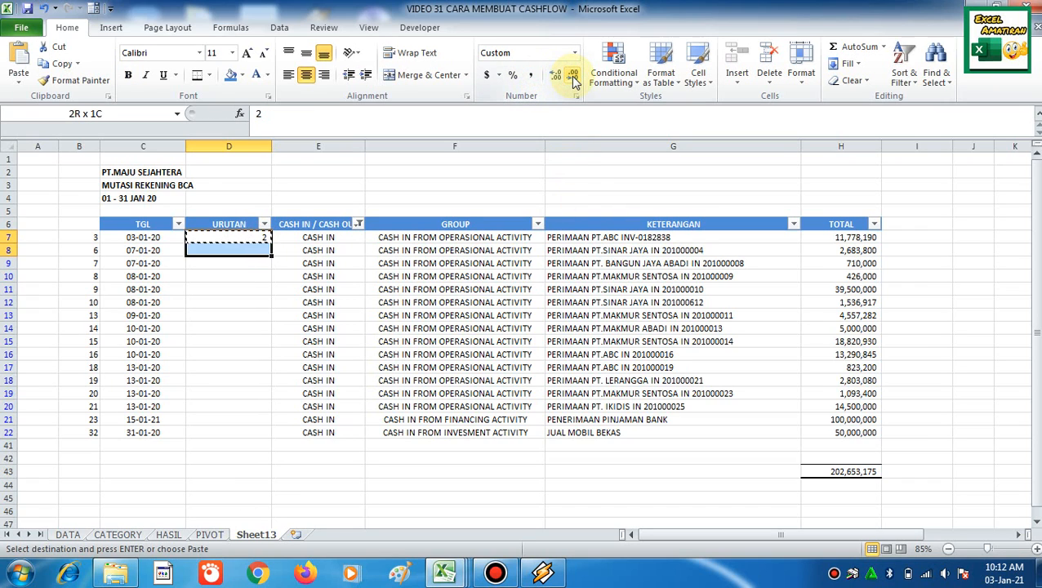
key(ctrl+v)
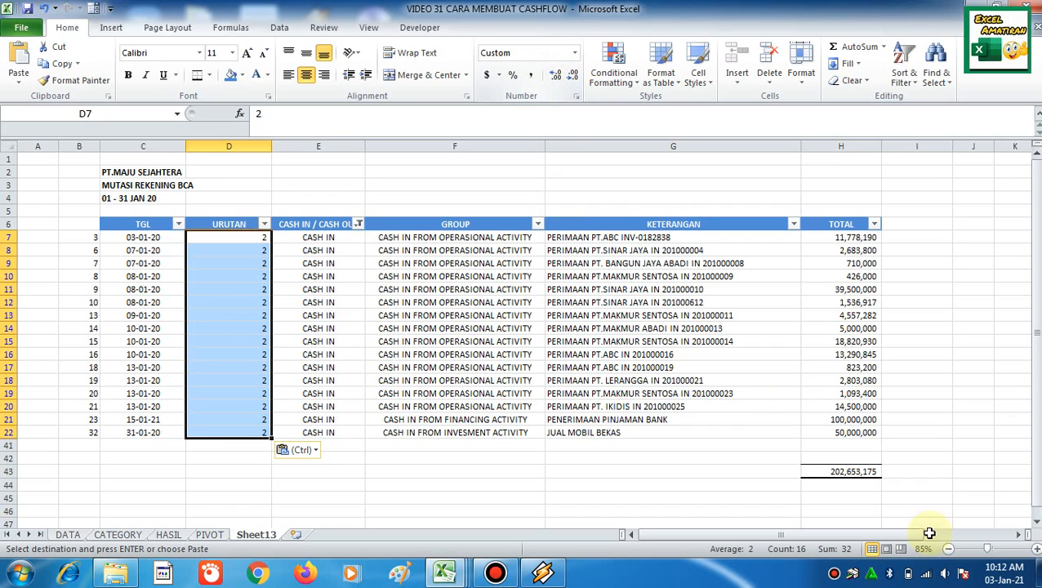
key(Escape)
click(947, 575)
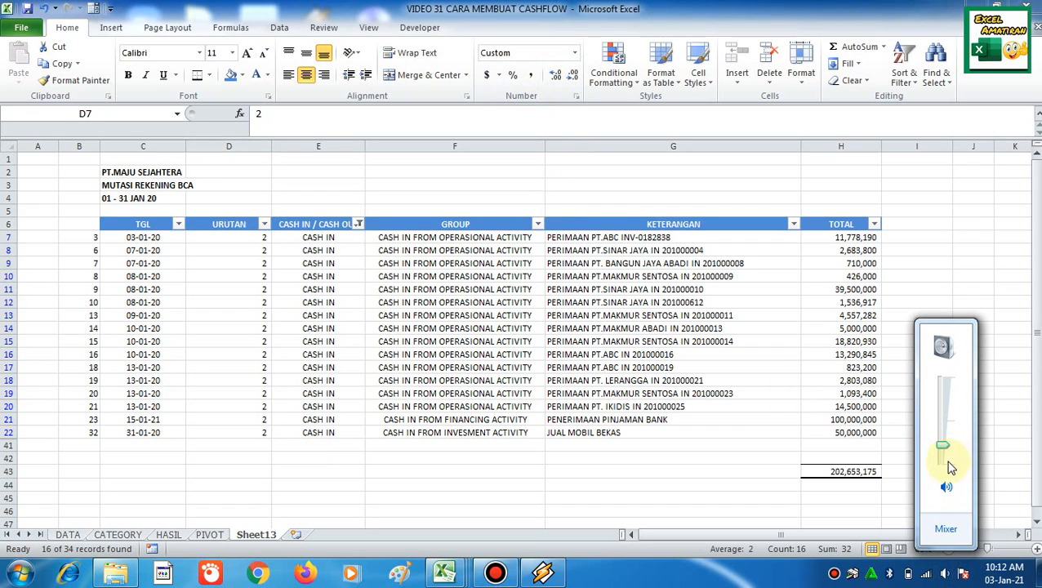
Change the CASH IN / CASH OUT filter to show only the CASH OUT rows.
click(640, 487)
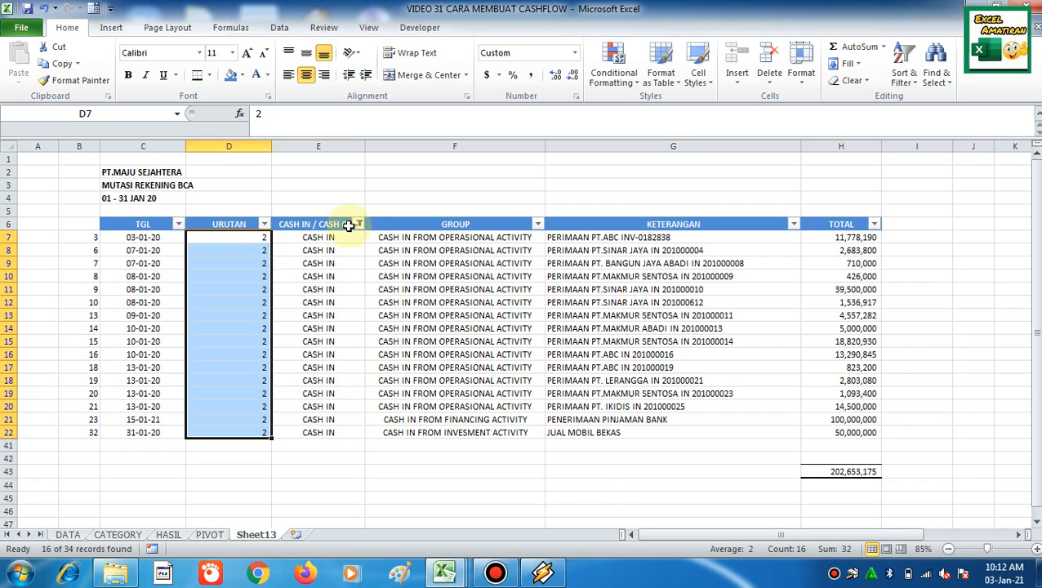
click(357, 223)
click(237, 388)
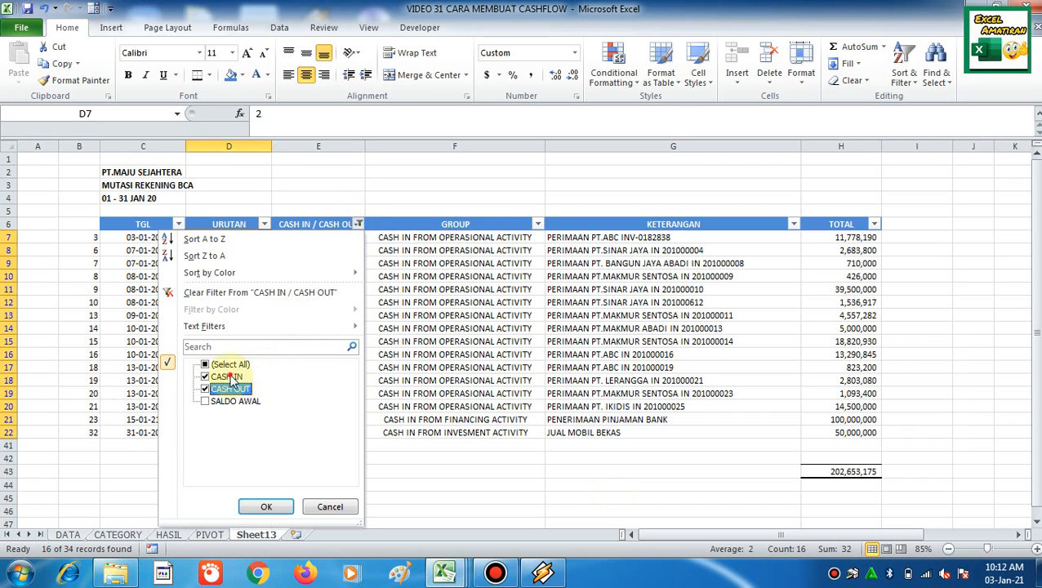
click(226, 376)
click(266, 506)
Enter 3 as the URUTAN of the first CASH OUT row (D23) and format it as a comma-style number without decimals.
click(239, 236)
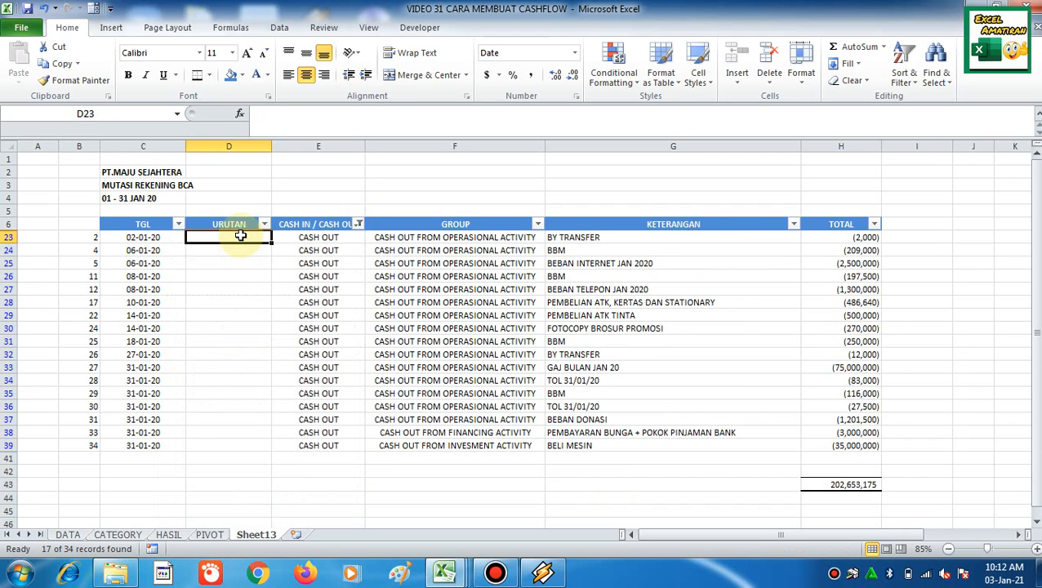
key(Up)
key(Up)
key(Down)
key(Down)
text(3)
key(Return)
click(239, 236)
click(531, 76)
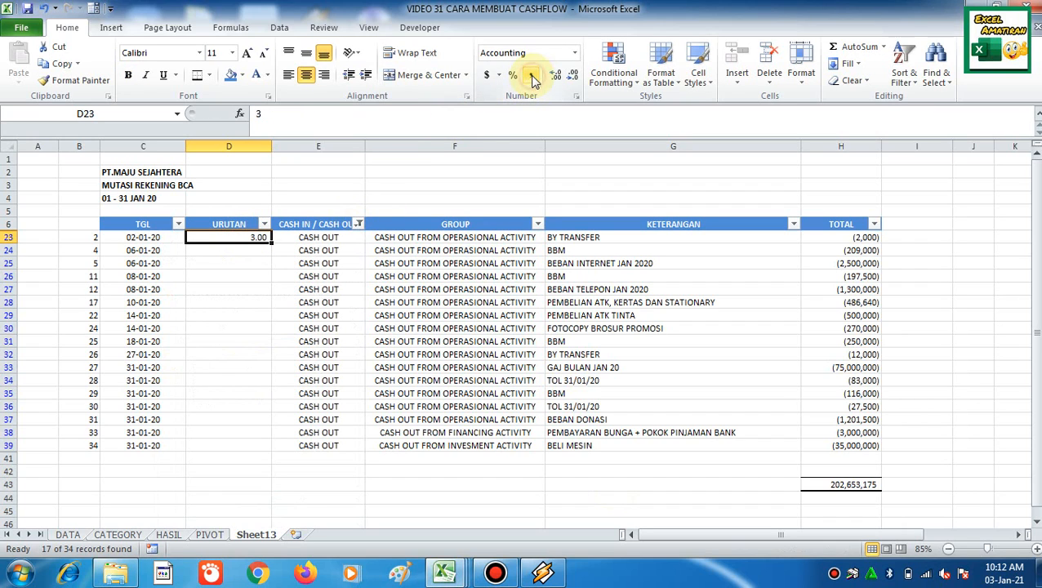
click(574, 76)
Copy the URUTAN value in D23 down through the last CASH OUT row (D39).
key(ctrl+c)
key(shift+Down)
key(shift+Down)
key(shift+Down)
key(shift+Down)
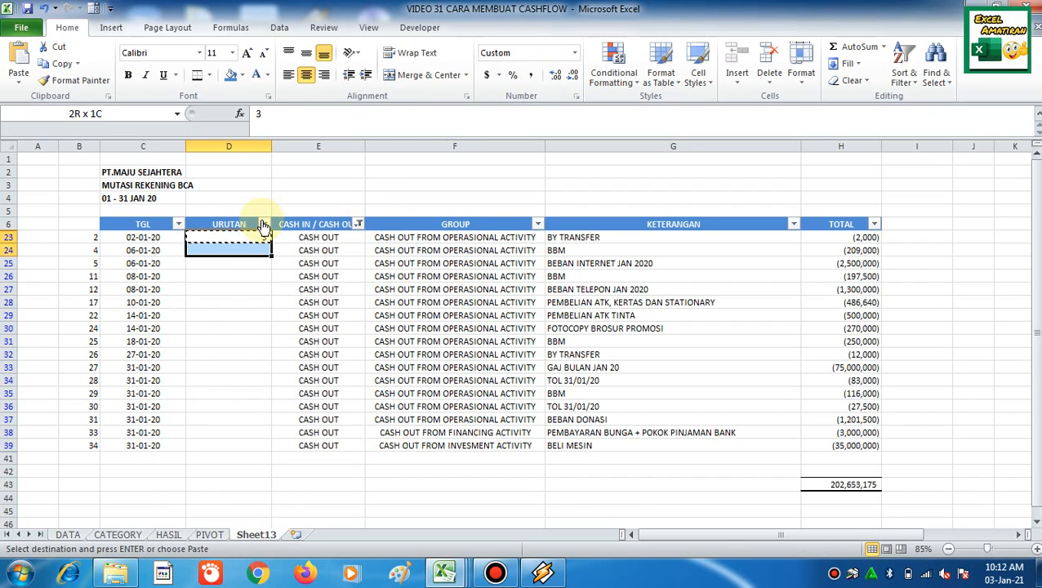
key(shift+Down)
key(shift+Down)
key(shift+Down)
key(shift+Down)
key(shift+Down)
key(shift+Down)
key(shift+Down)
key(shift+Down)
key(shift+Down)
key(shift+Down)
key(shift+Down)
key(shift+Down)
key(Return)
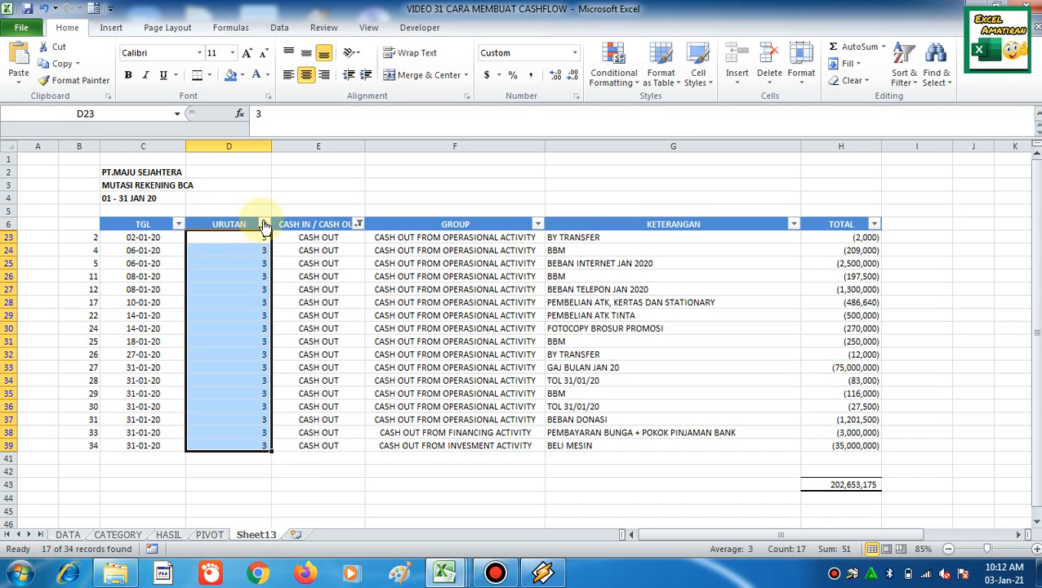
Set the CASH IN / CASH OUT filter back to show all rows.
click(359, 223)
click(206, 365)
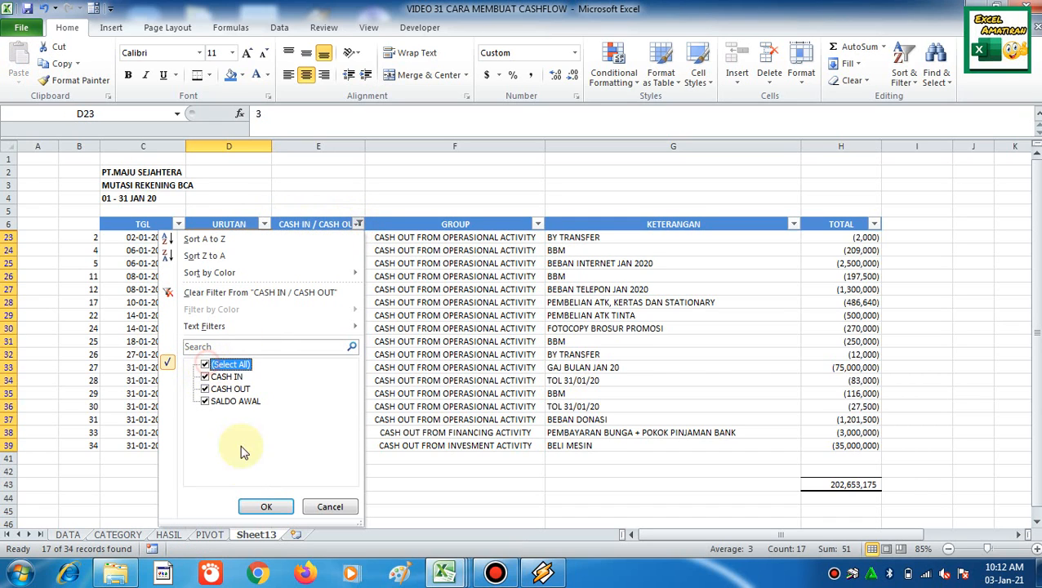
click(259, 505)
click(230, 328)
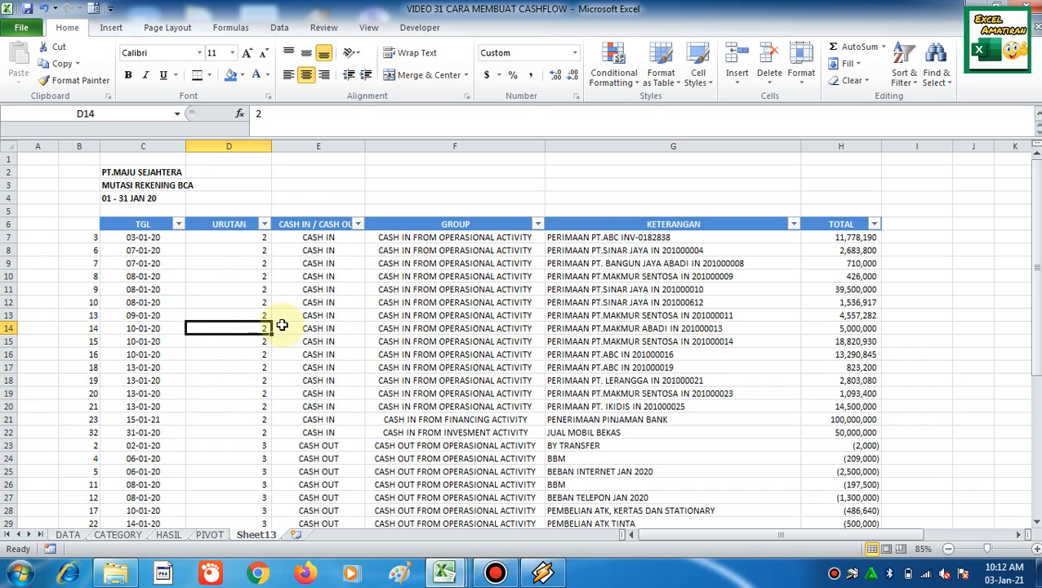
click(221, 278)
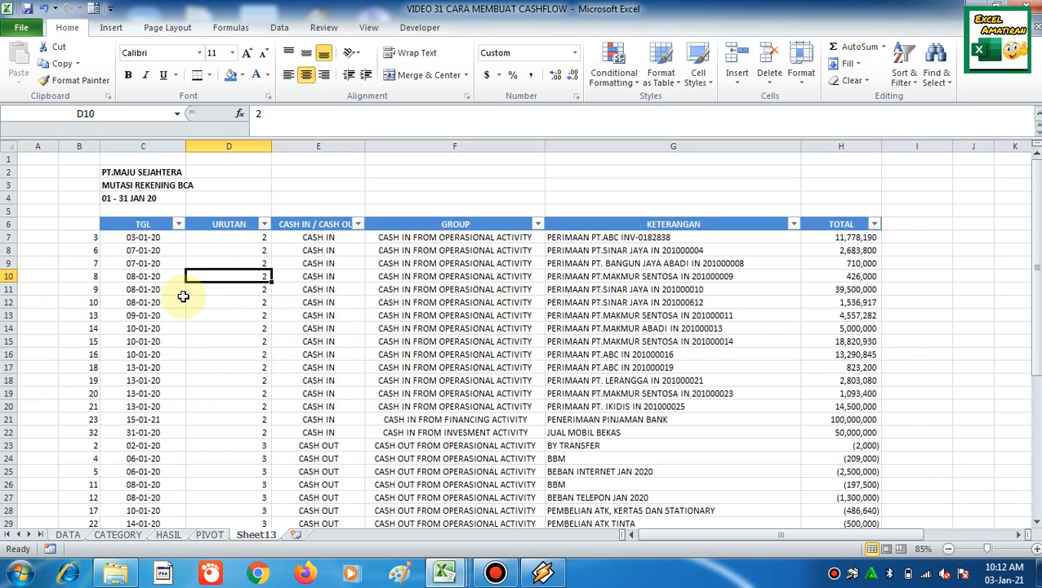
Sort the transaction rows B7:K40 by Column B from smallest to largest.
click(127, 259)
key(Left)
key(ctrl+Down)
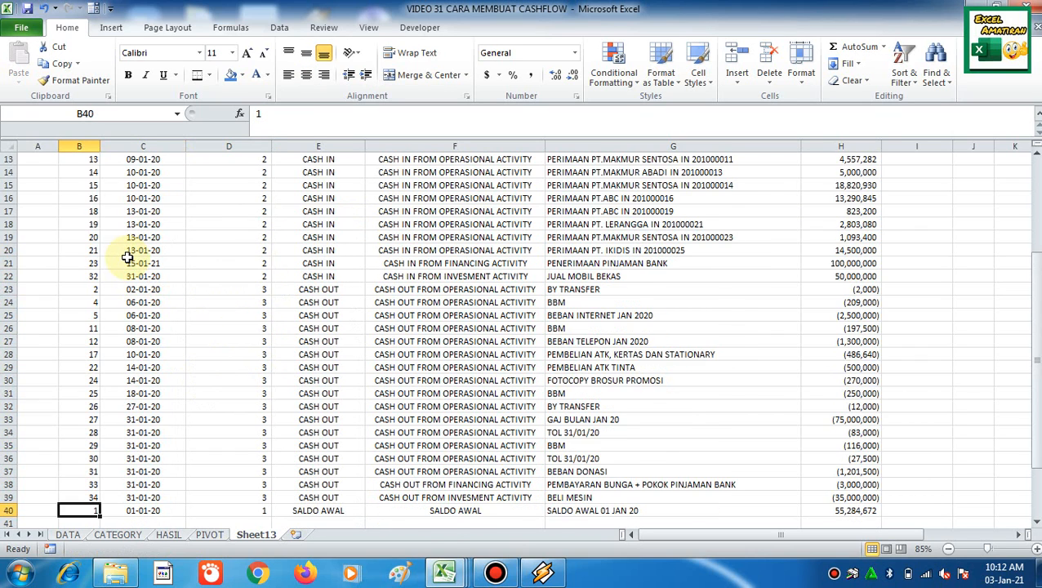
key(ctrl+Up)
key(ctrl+shift+Down)
key(shift+Right)
key(shift+Right)
key(shift+Right)
key(shift+Right)
key(shift+Right)
key(shift+Right)
key(shift+Right)
key(shift+Right)
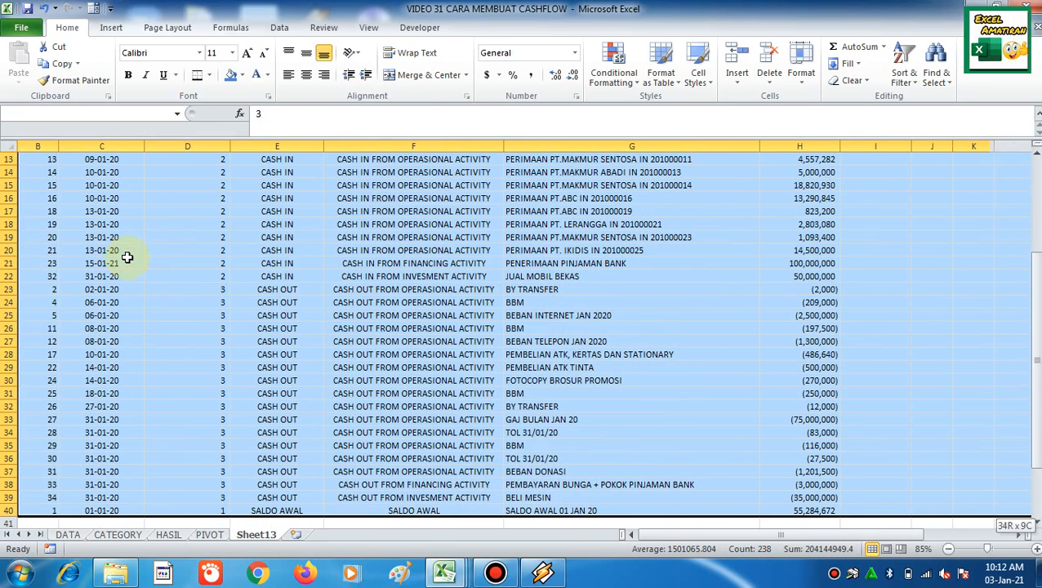
key(shift+Left)
click(279, 27)
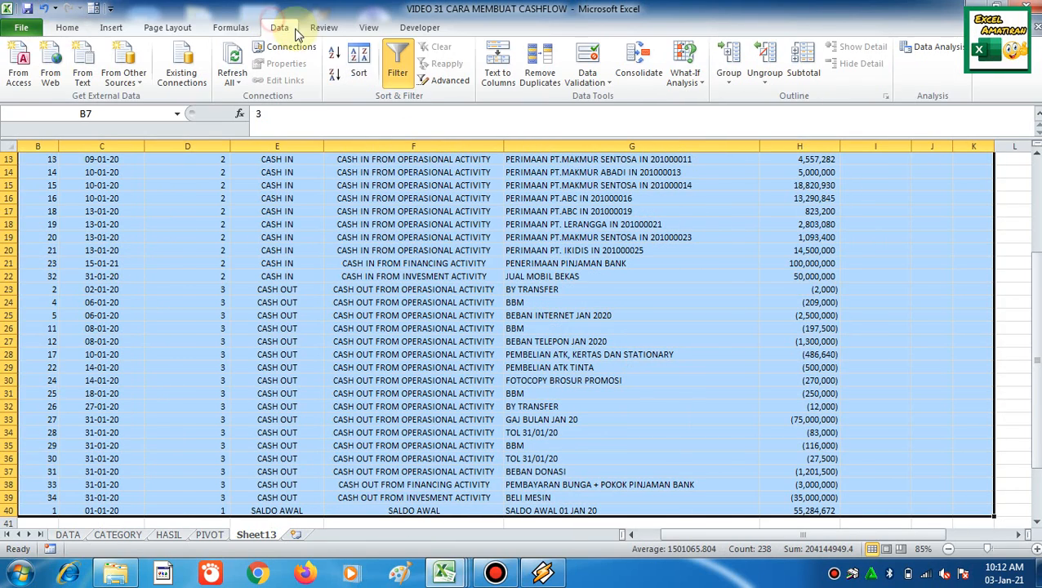
click(360, 69)
click(457, 101)
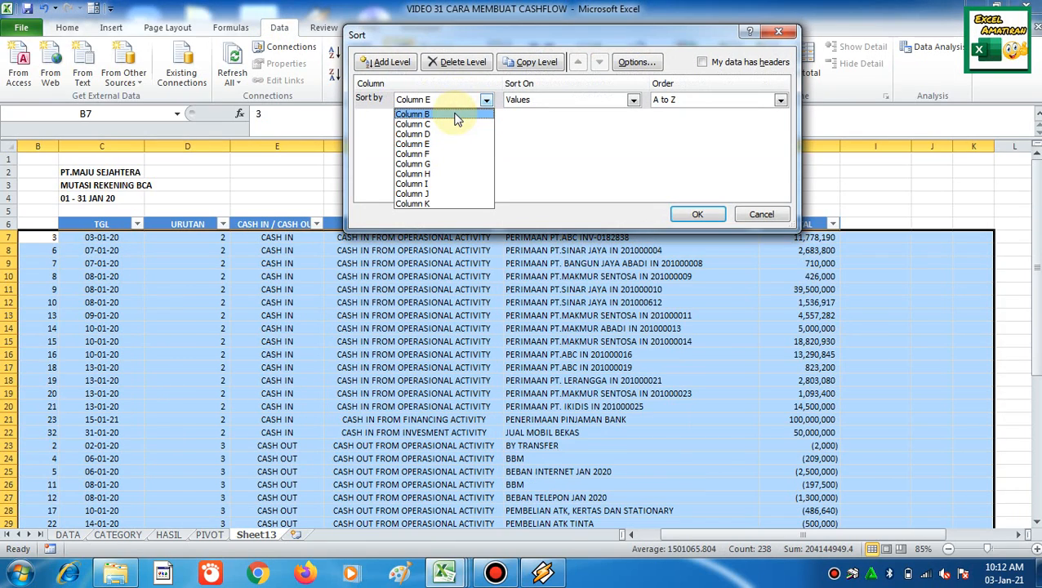
click(455, 115)
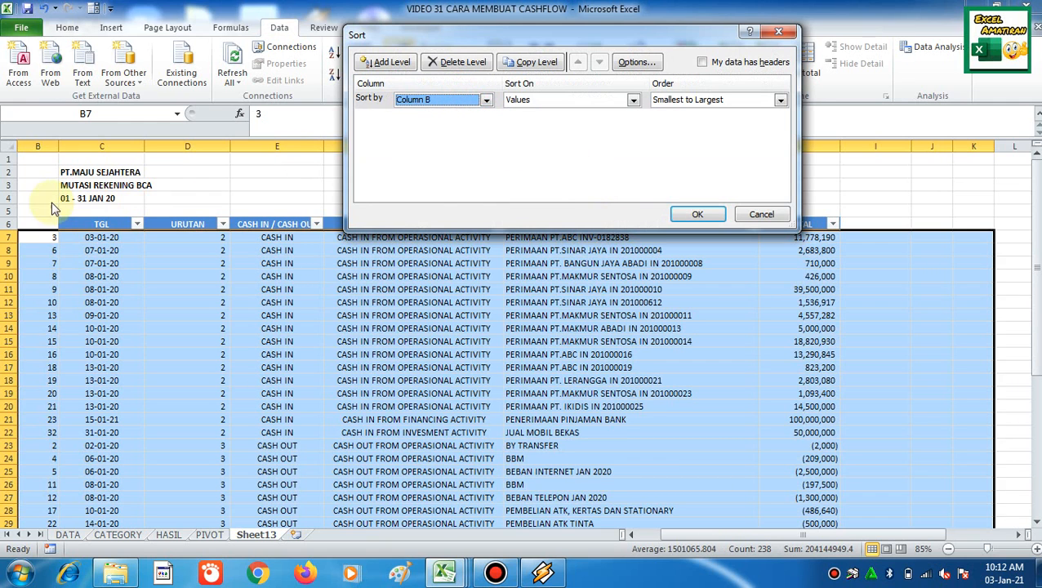
click(718, 219)
Narrow the URUTAN column (D) of the transaction table.
click(413, 315)
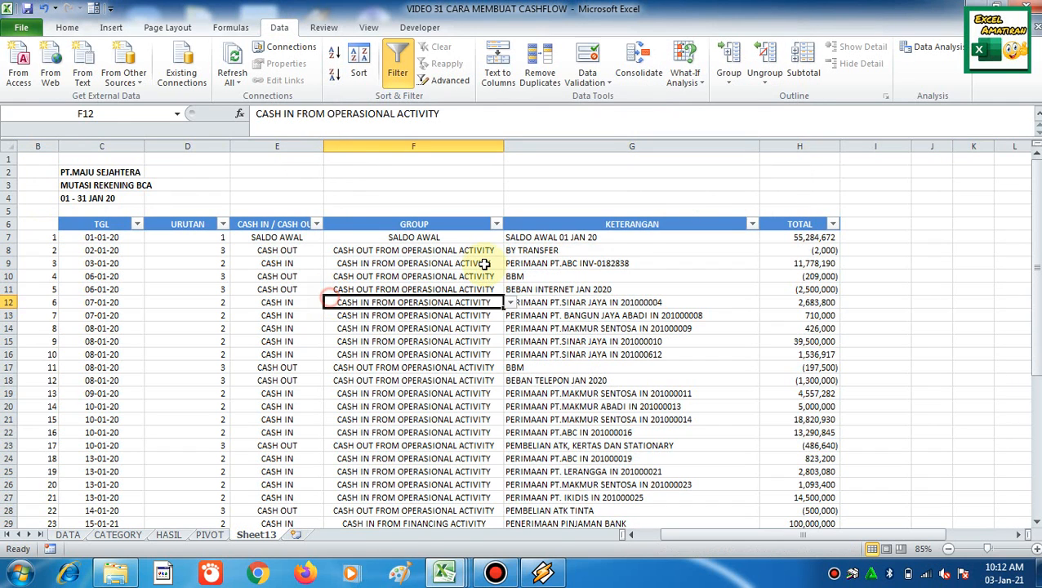
click(626, 237)
drag(232, 142, 192, 155)
click(247, 315)
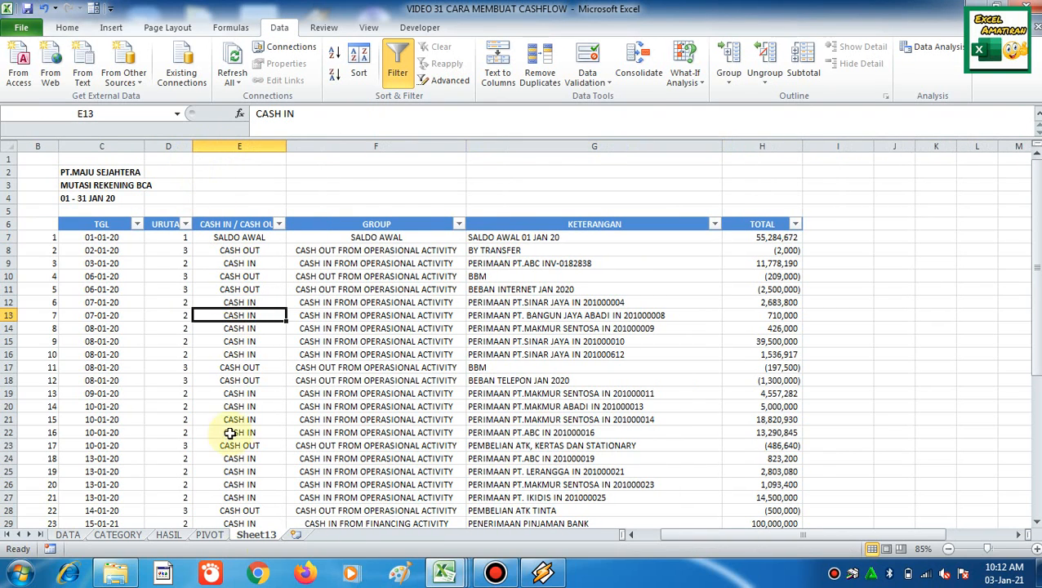
Refresh the pivot table on the PIVOT sheet so its field list includes URUTAN.
click(209, 536)
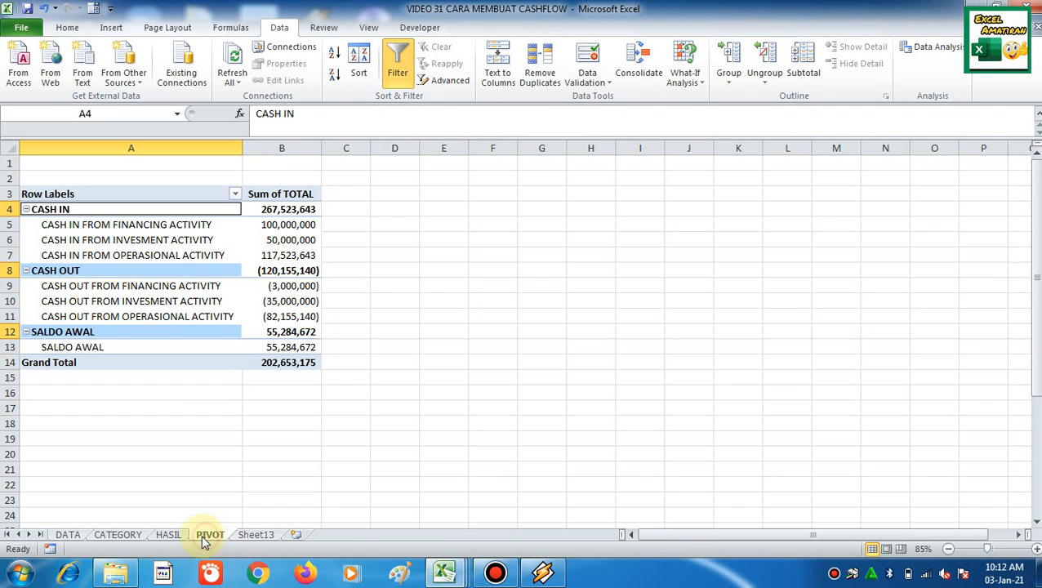
click(158, 234)
click(186, 270)
right_click(186, 268)
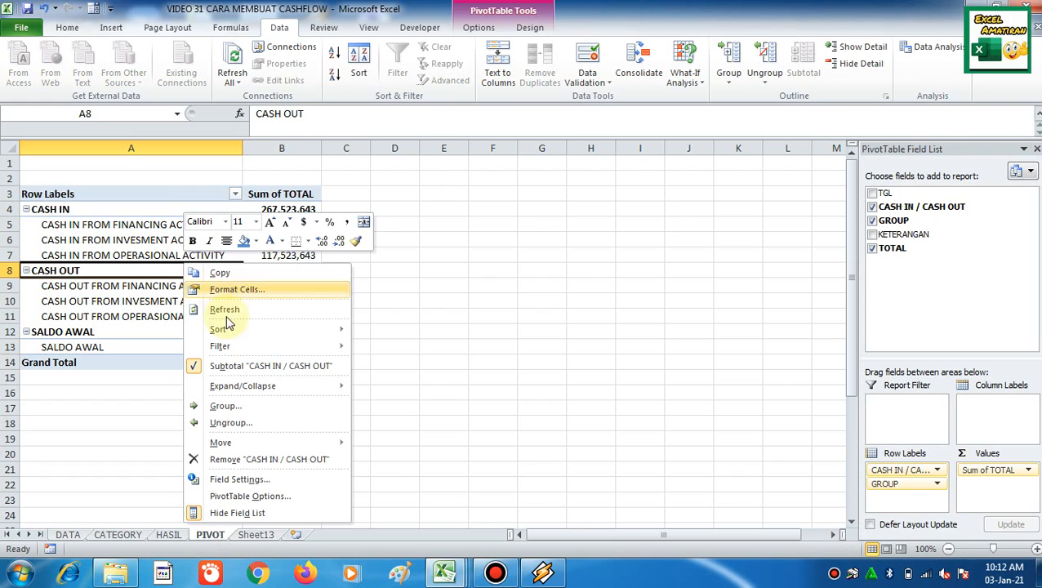
click(245, 314)
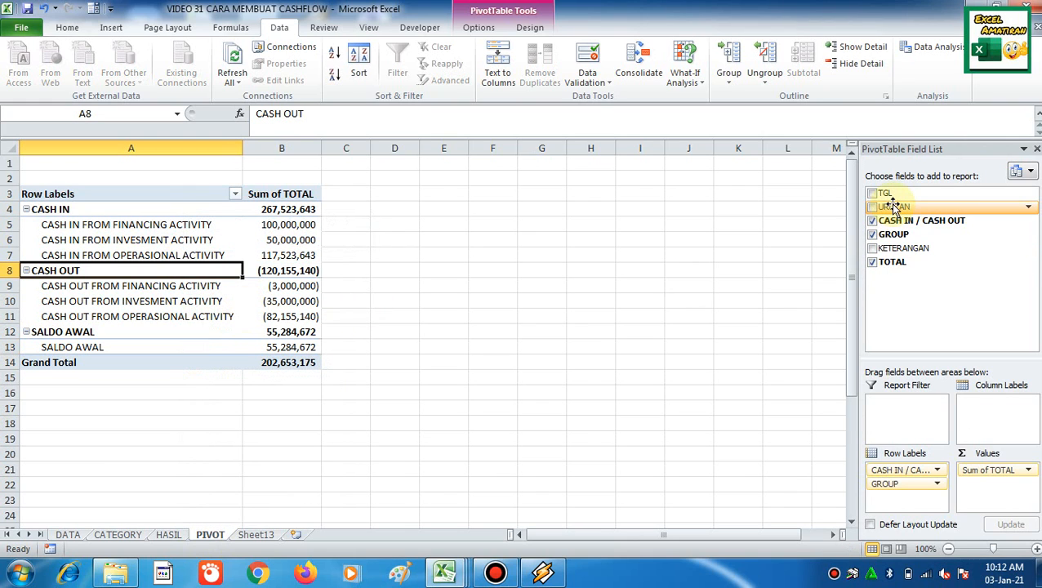
Add the URUTAN field to the pivot table's row labels, above CASH IN / CASH OUT.
drag(893, 206, 902, 465)
click(211, 363)
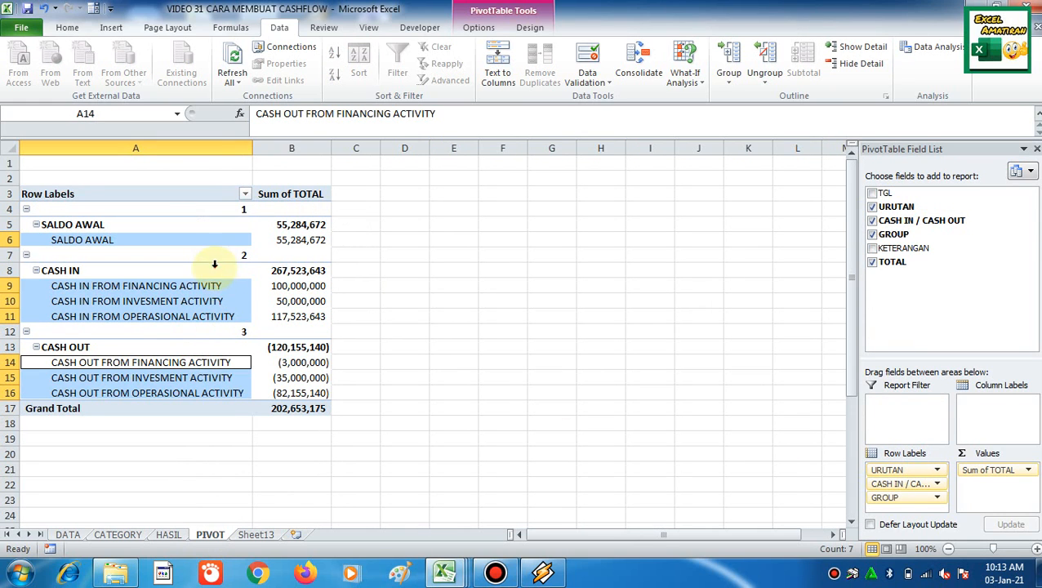
click(234, 262)
Try to left-align the URUTAN numbers in column A of the PIVOT sheet.
click(224, 255)
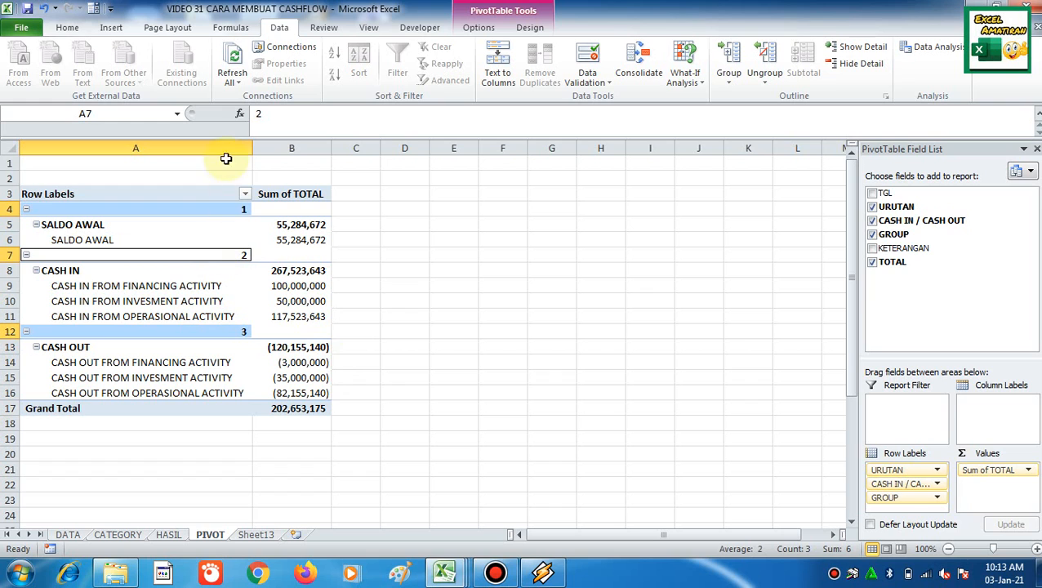
click(181, 144)
click(67, 27)
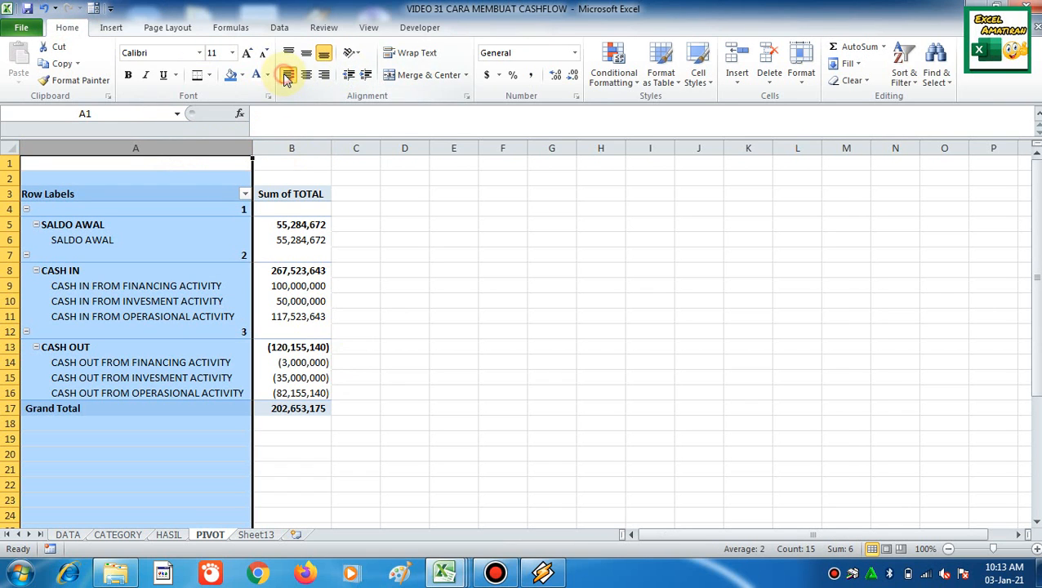
click(409, 299)
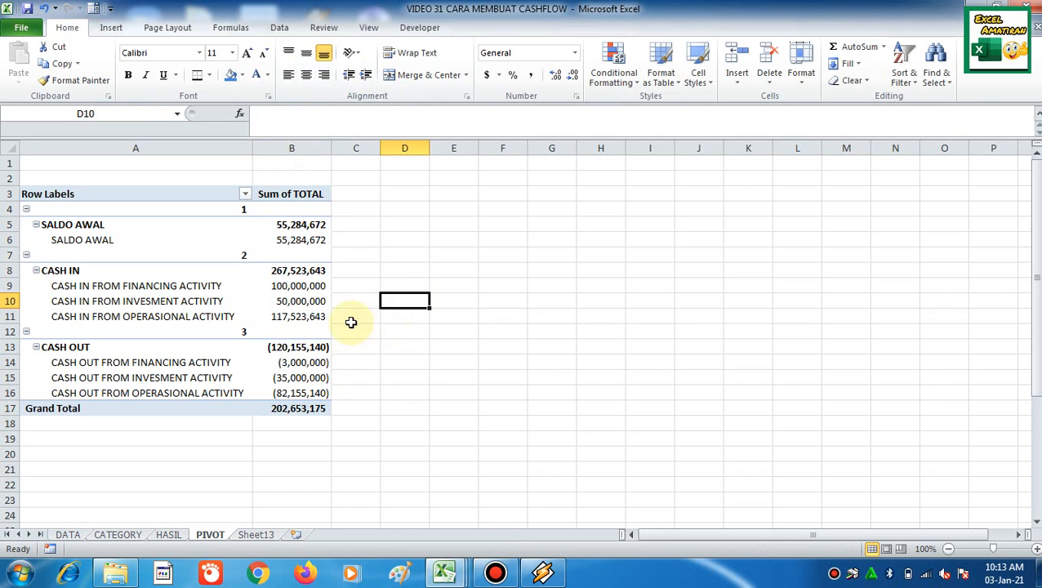
click(231, 297)
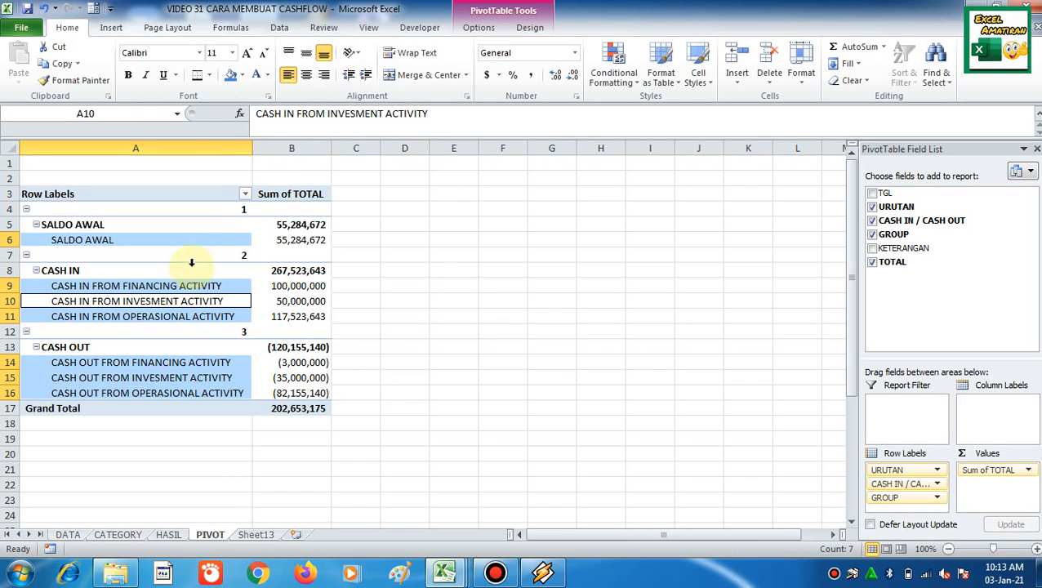
click(159, 270)
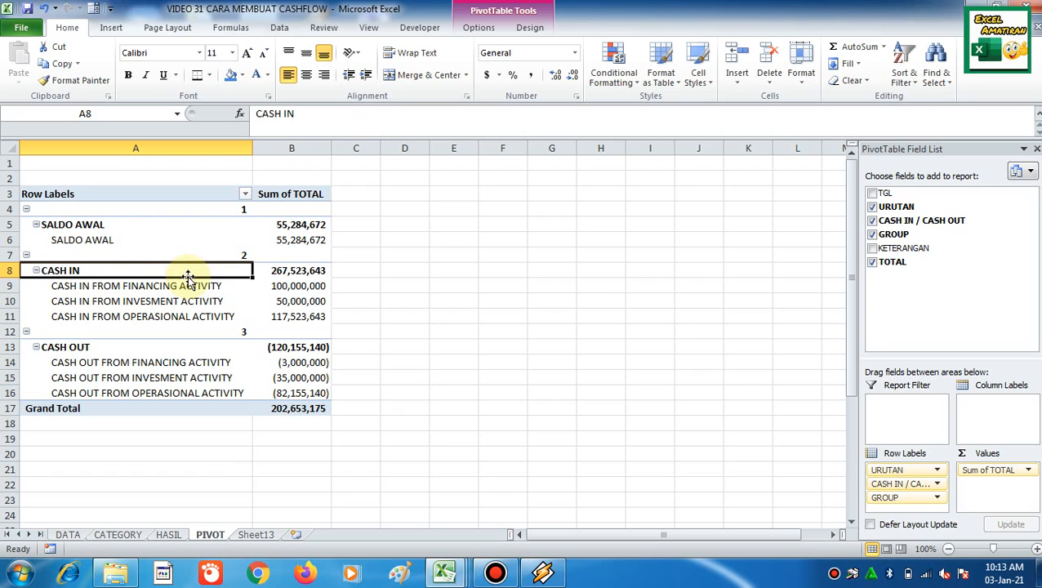
click(108, 238)
click(104, 224)
click(104, 239)
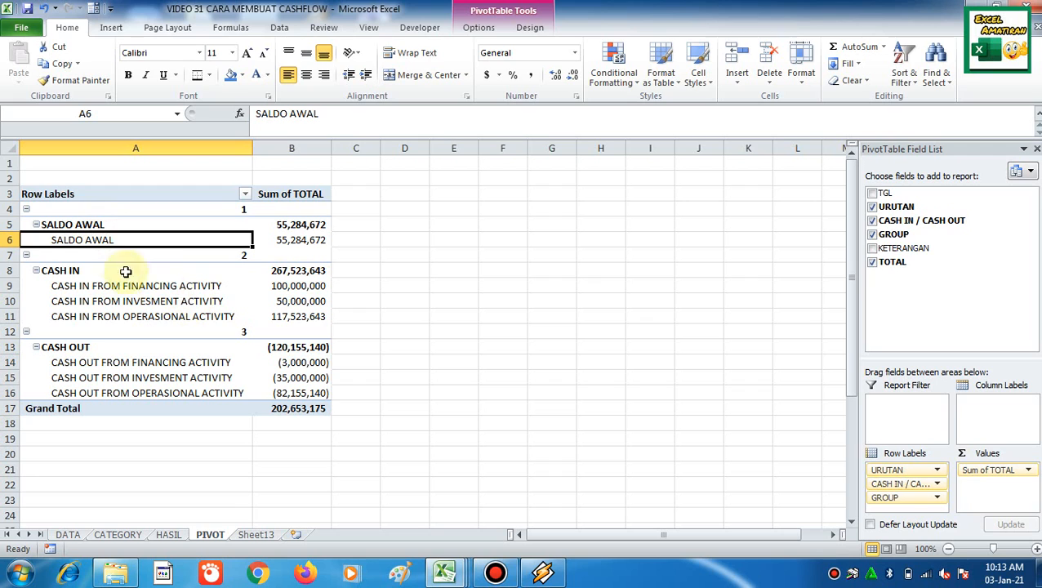
Enable the Classic PivotTable layout in the display options of the pivot table.
right_click(185, 302)
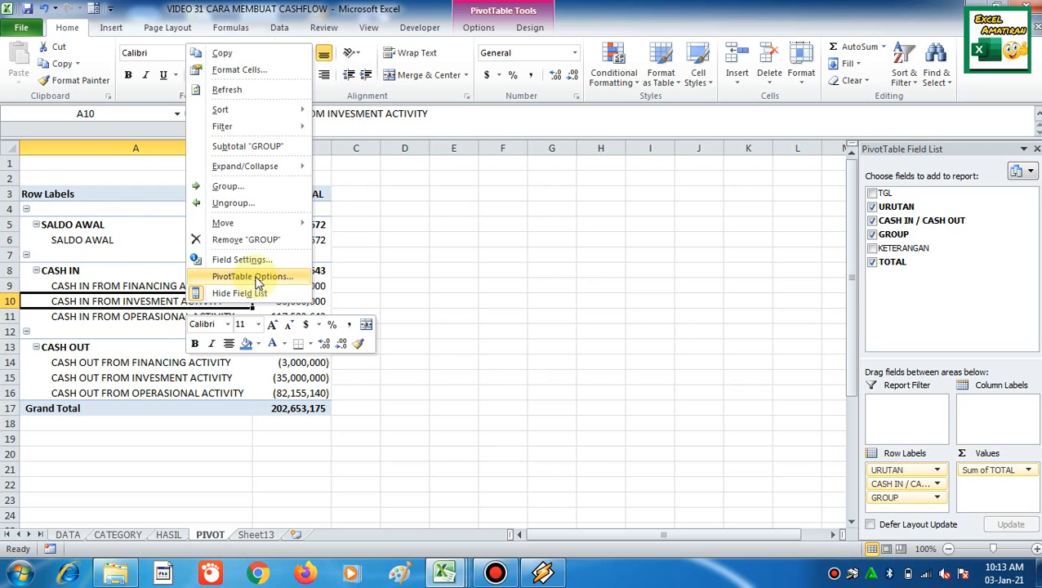
click(255, 276)
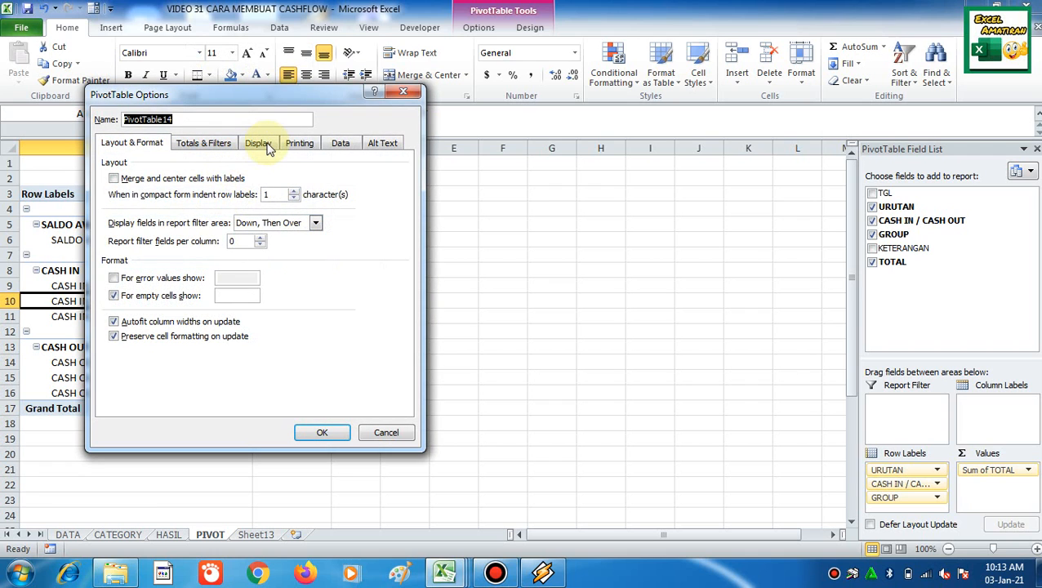
click(259, 144)
click(208, 257)
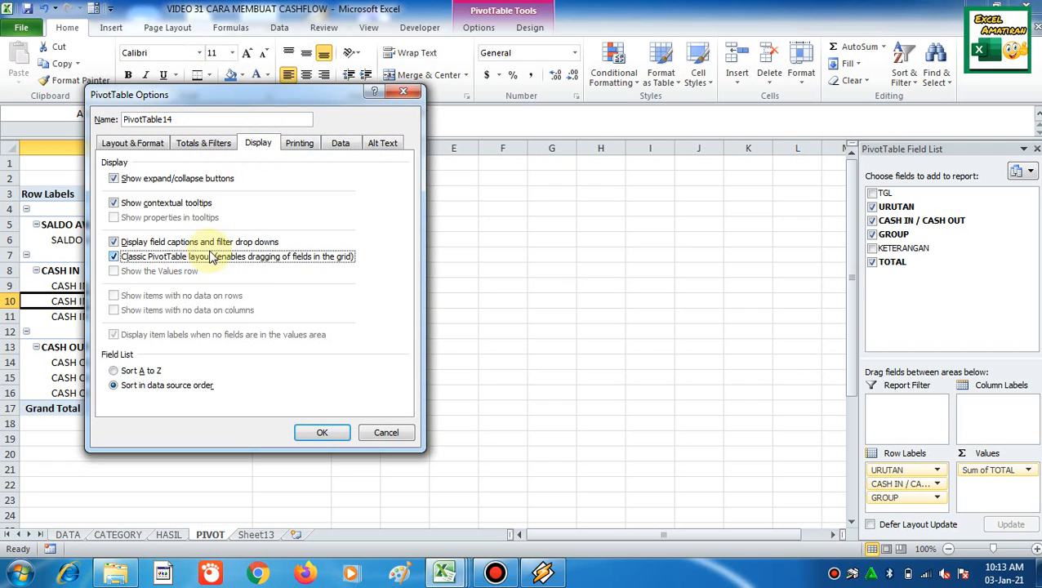
click(317, 432)
click(350, 435)
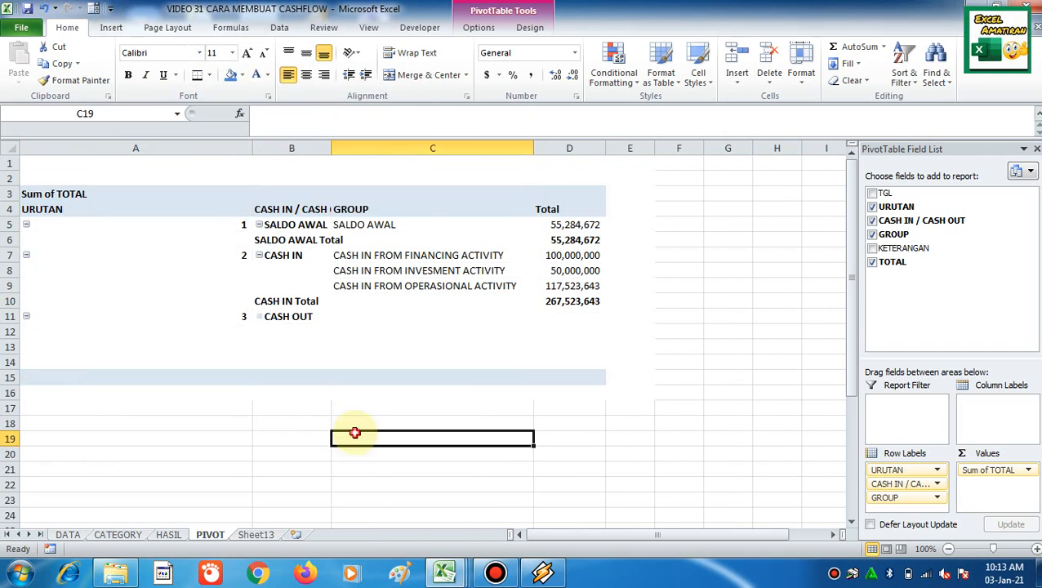
Narrow the pivot table's URUTAN column (A) and widen the CASH IN / CASH OUT column (B) to fit its header.
drag(256, 147, 65, 203)
click(176, 302)
click(46, 283)
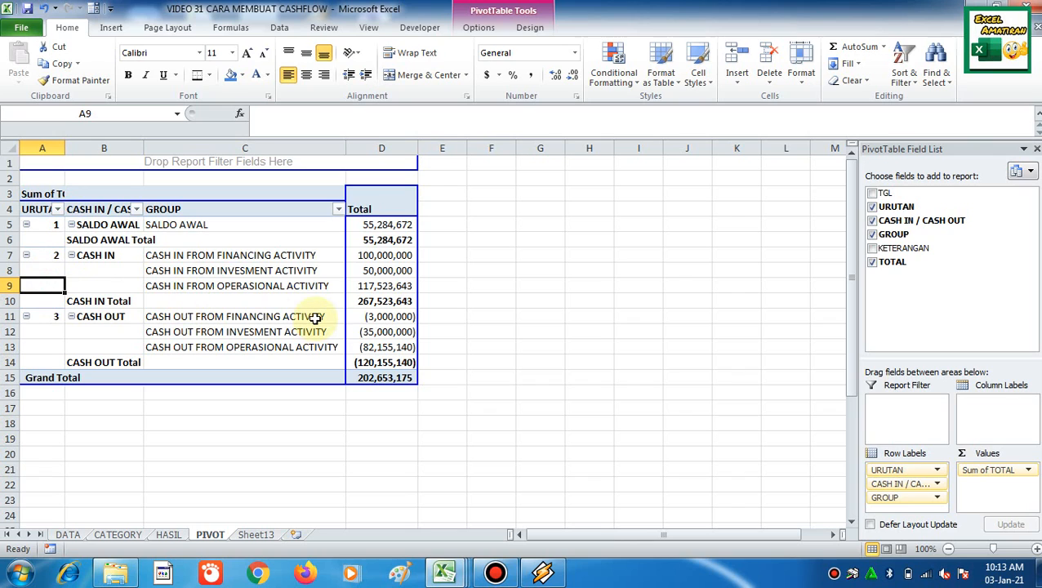
scroll(314, 319, right, 1)
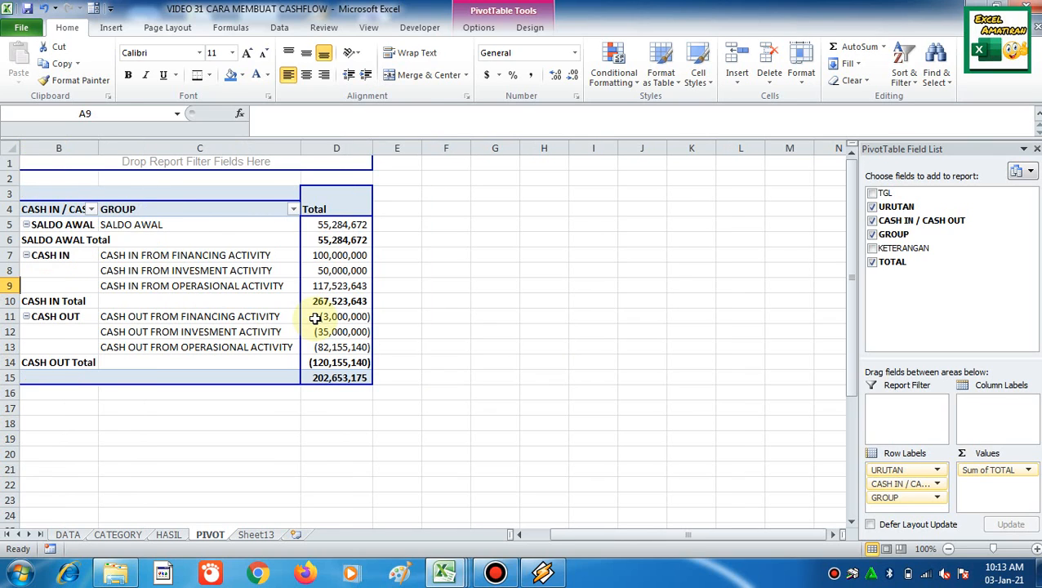
click(199, 469)
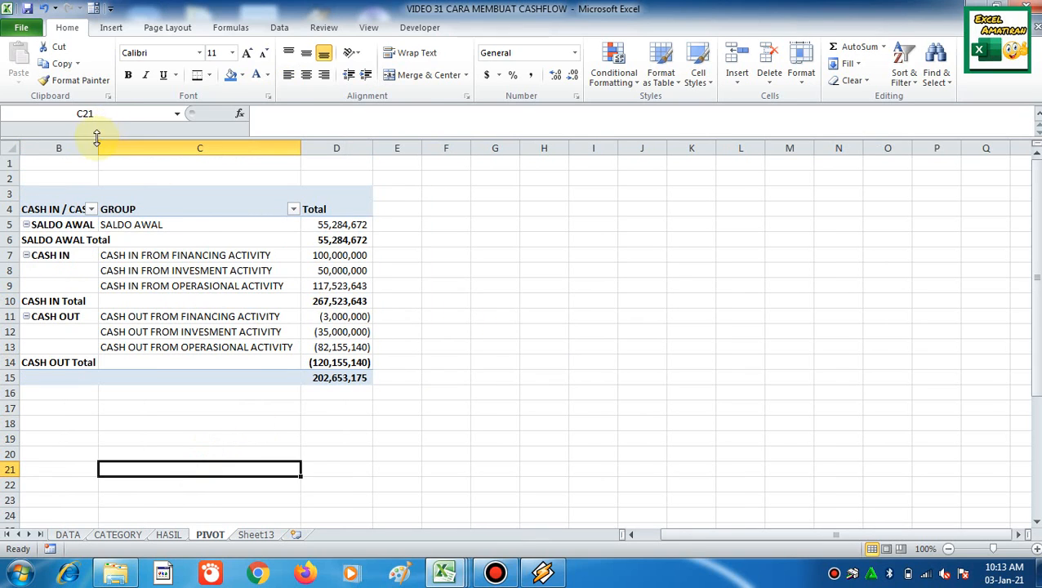
drag(98, 147, 132, 145)
click(122, 300)
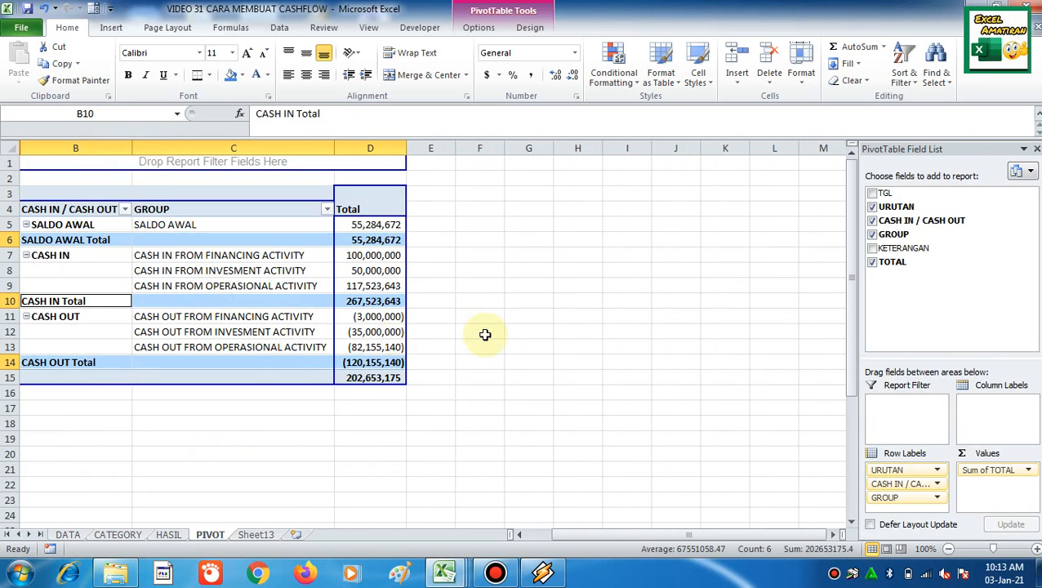
click(482, 333)
click(105, 285)
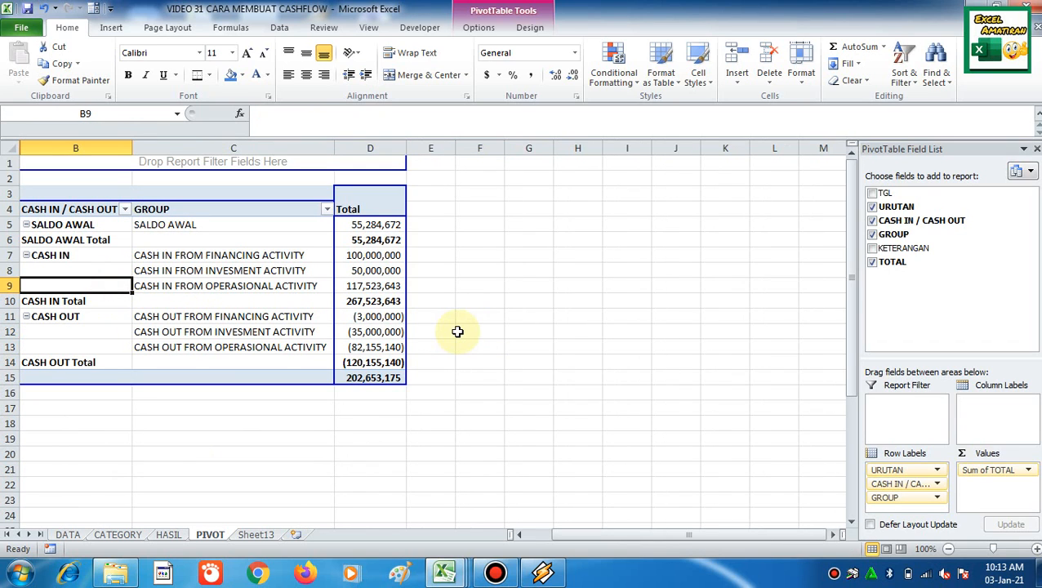
Review the opening balance, the CASH IN groups and the CASH OUT groups with their totals in the pivot table.
click(316, 303)
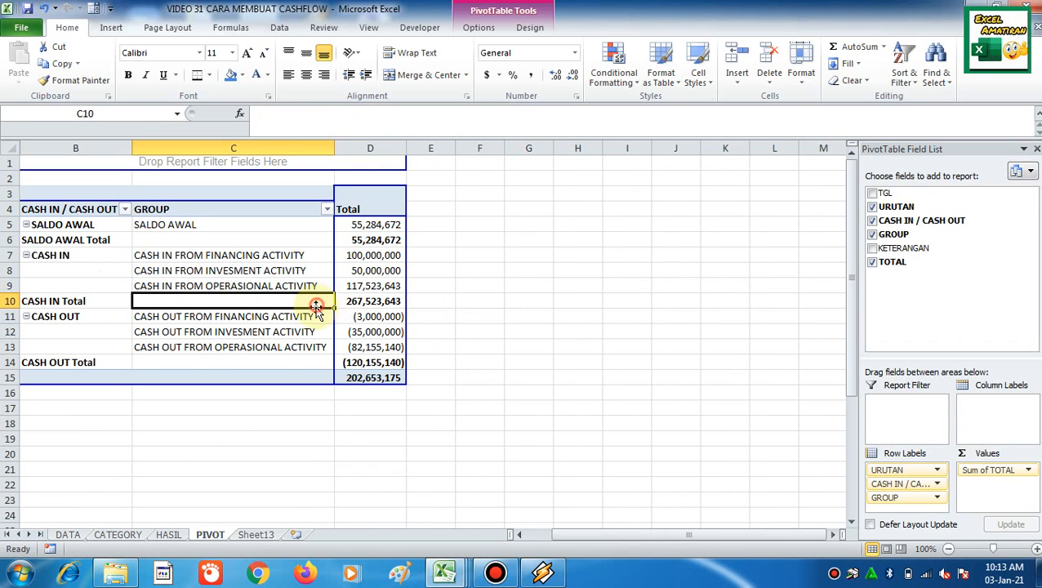
click(373, 223)
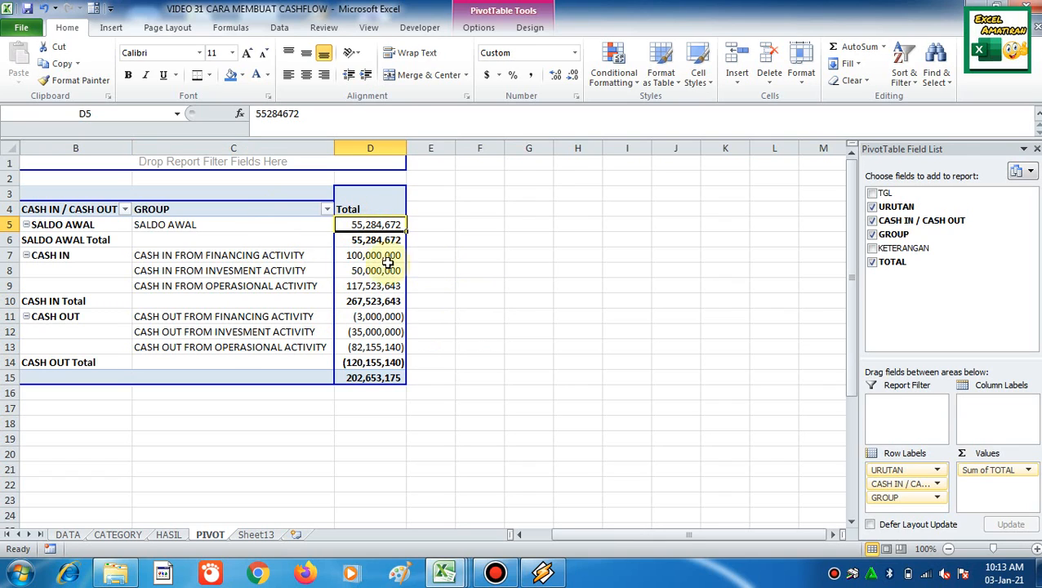
click(249, 255)
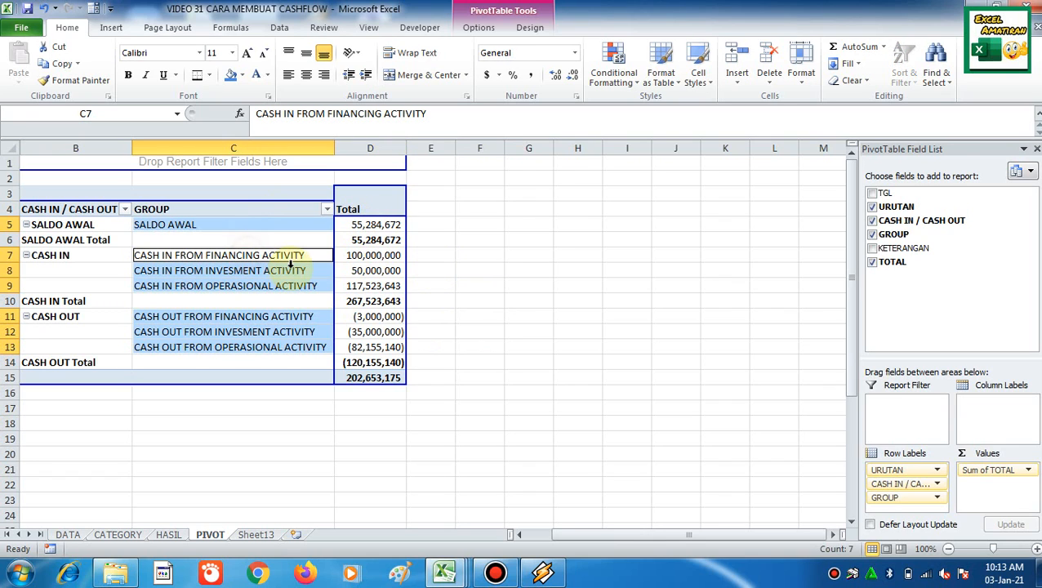
click(267, 274)
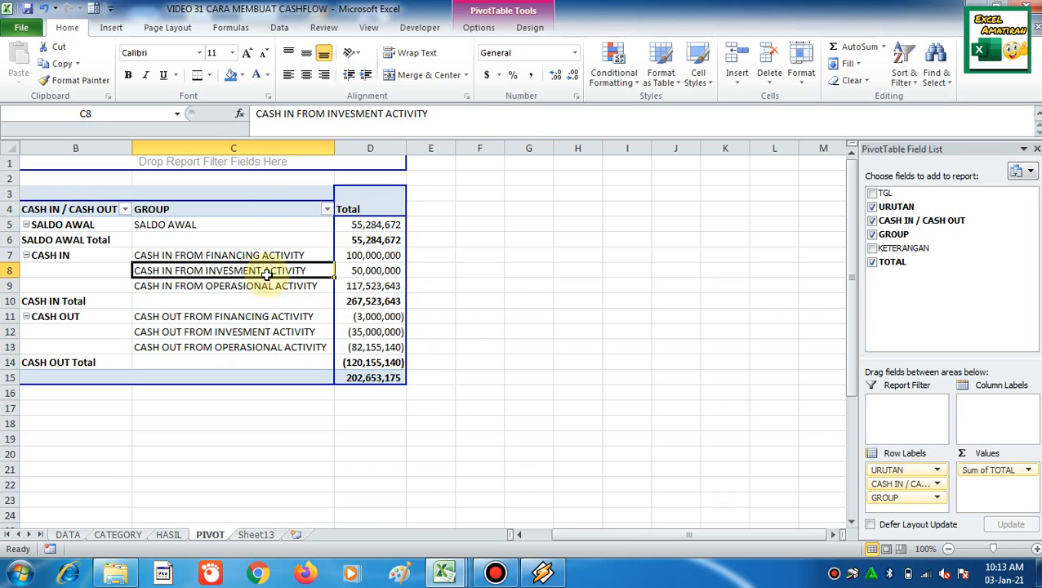
click(274, 285)
drag(365, 255, 369, 285)
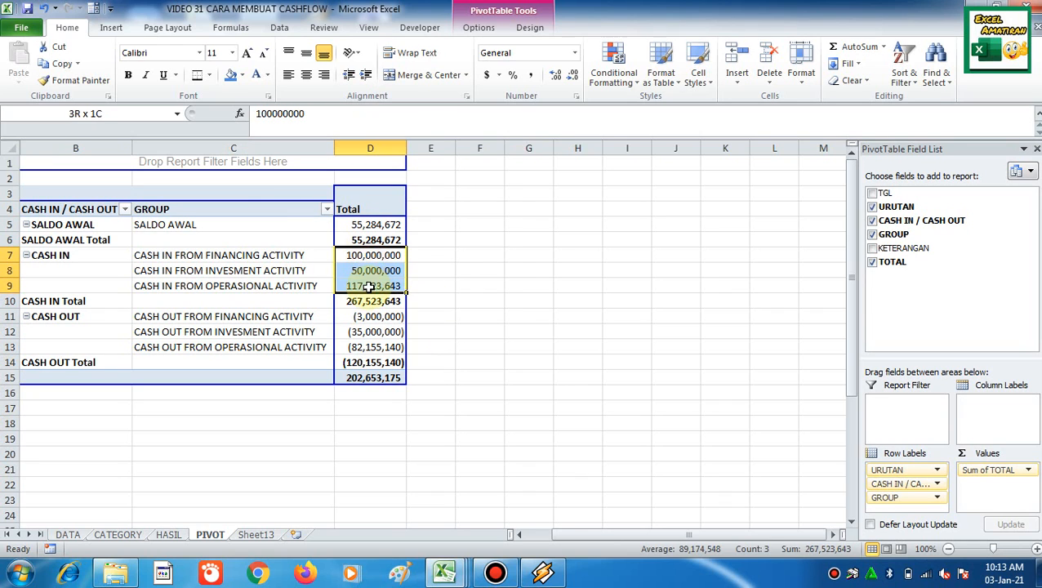
click(270, 318)
drag(346, 318, 363, 349)
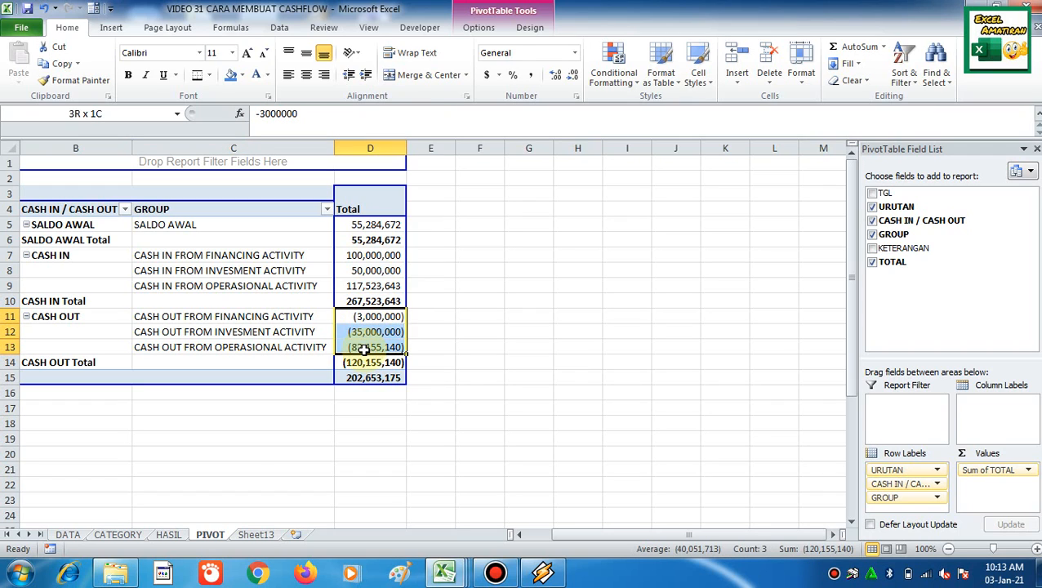
Compare the pivot table's grand total with the sum in H43 of Sheet13, and return to the PIVOT sheet.
click(373, 378)
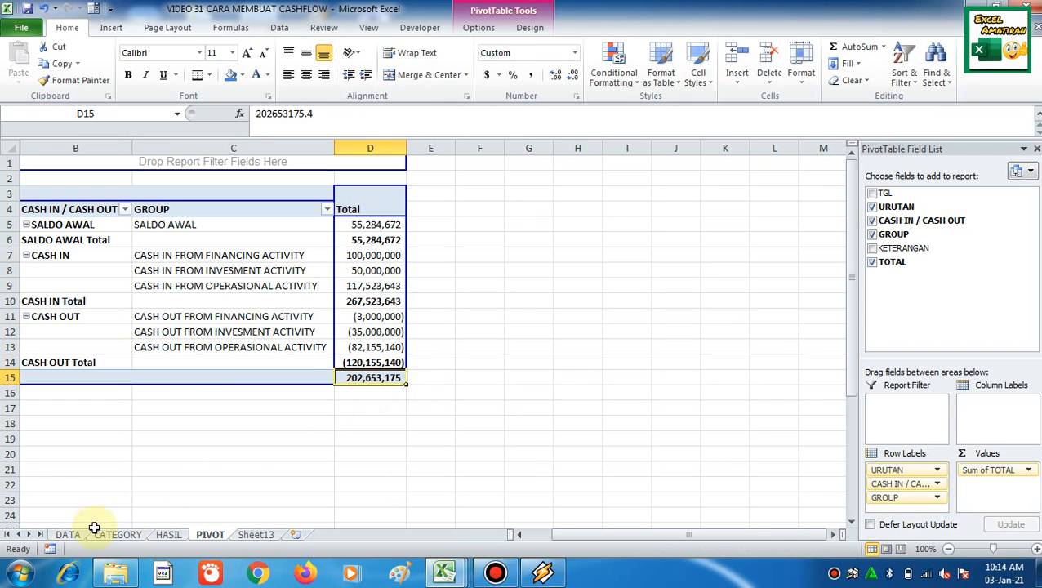
click(245, 539)
scroll(376, 431, down, 11)
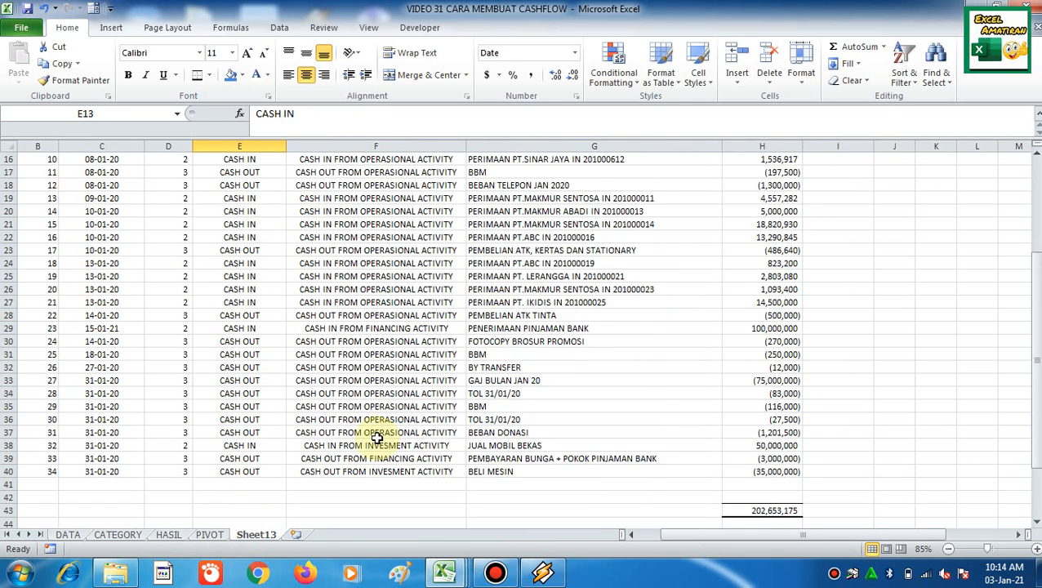
click(793, 280)
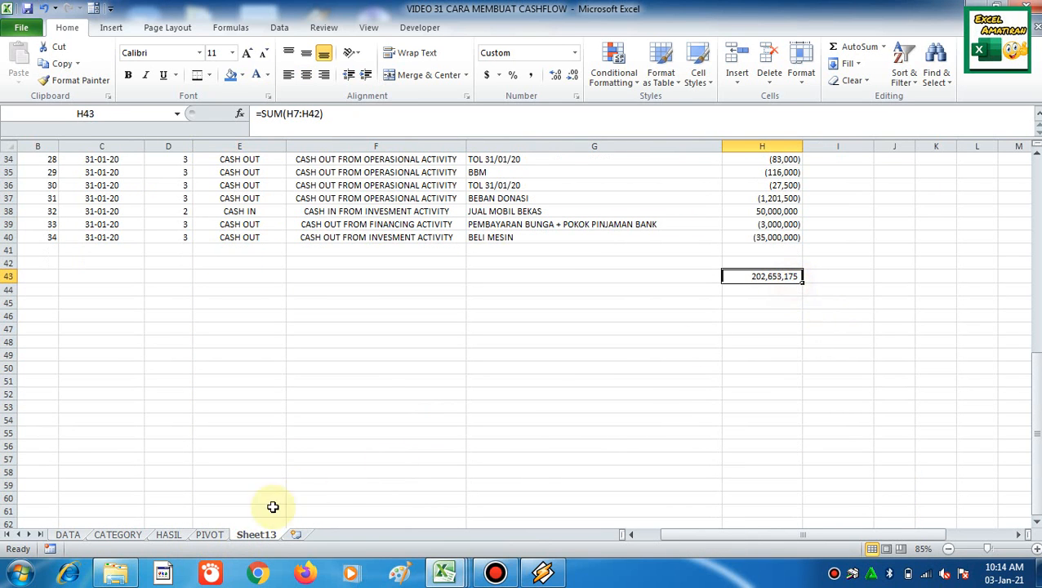
click(211, 535)
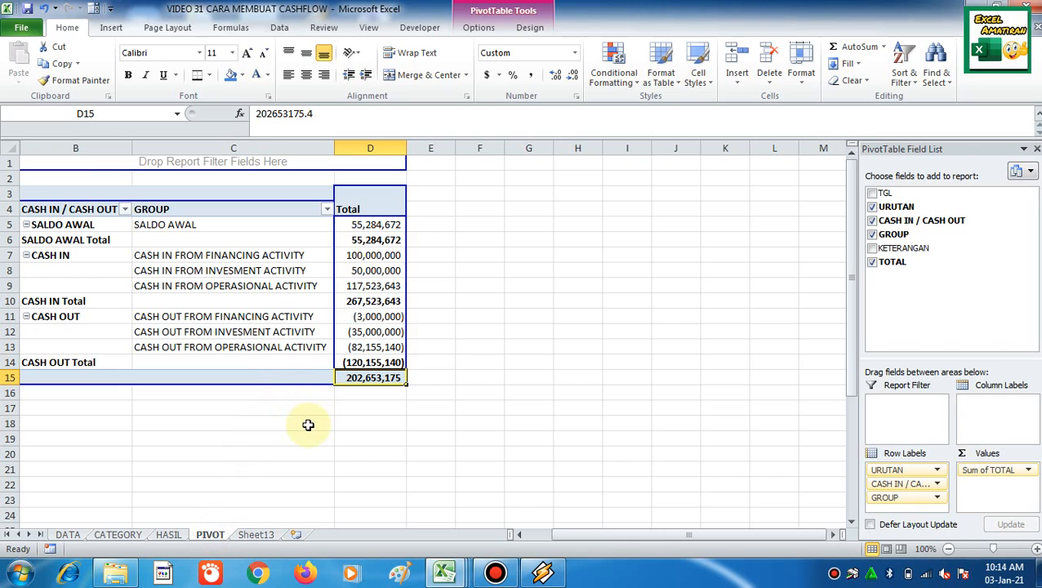
Copy the pivot table range B1:D15 and paste it below the pivot table, starting at B18.
click(133, 271)
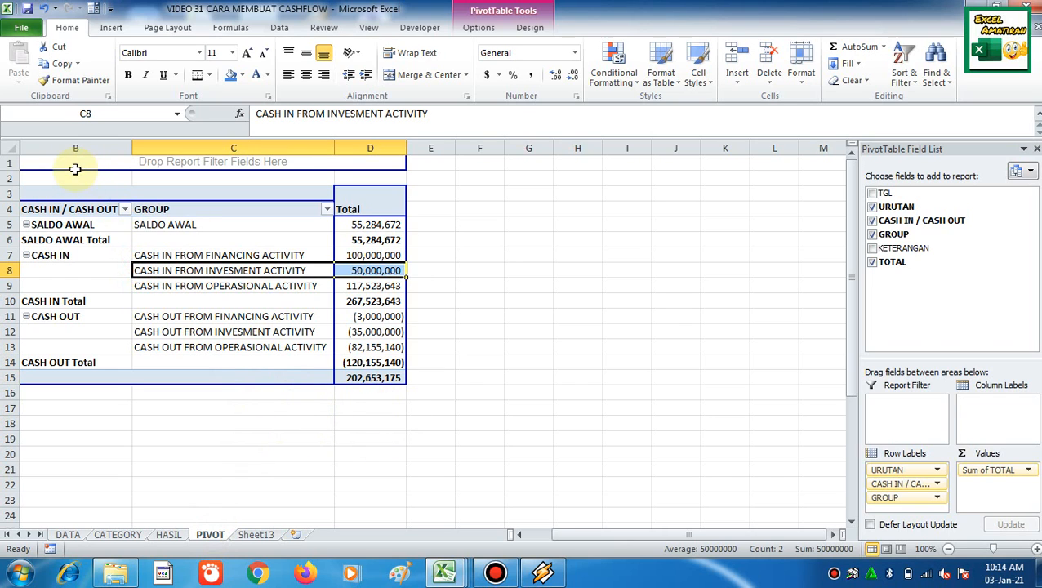
drag(75, 163, 384, 376)
key(ctrl+c)
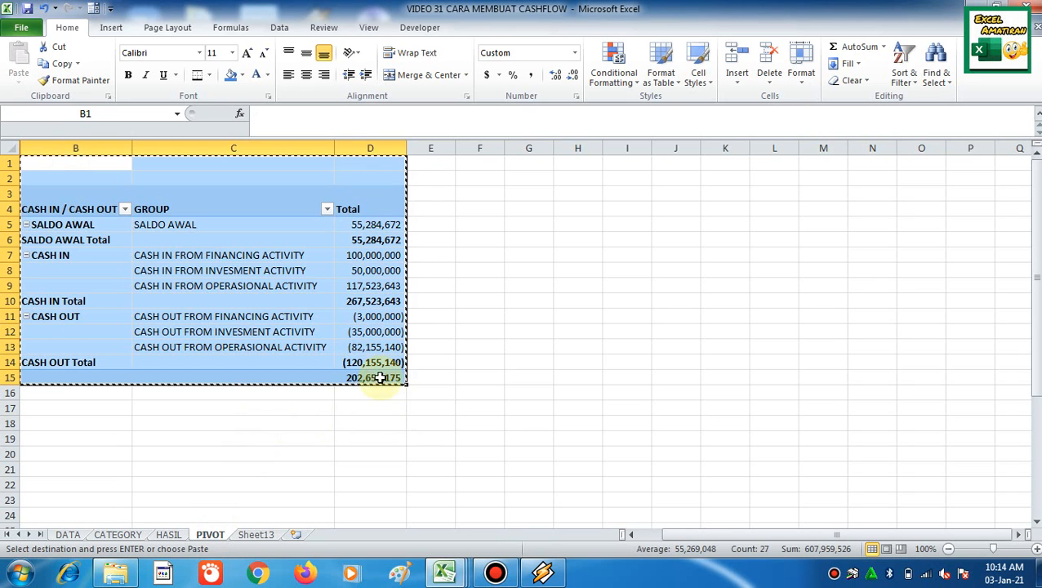
click(77, 425)
key(ctrl+v)
key(Escape)
scroll(442, 363, down, 3)
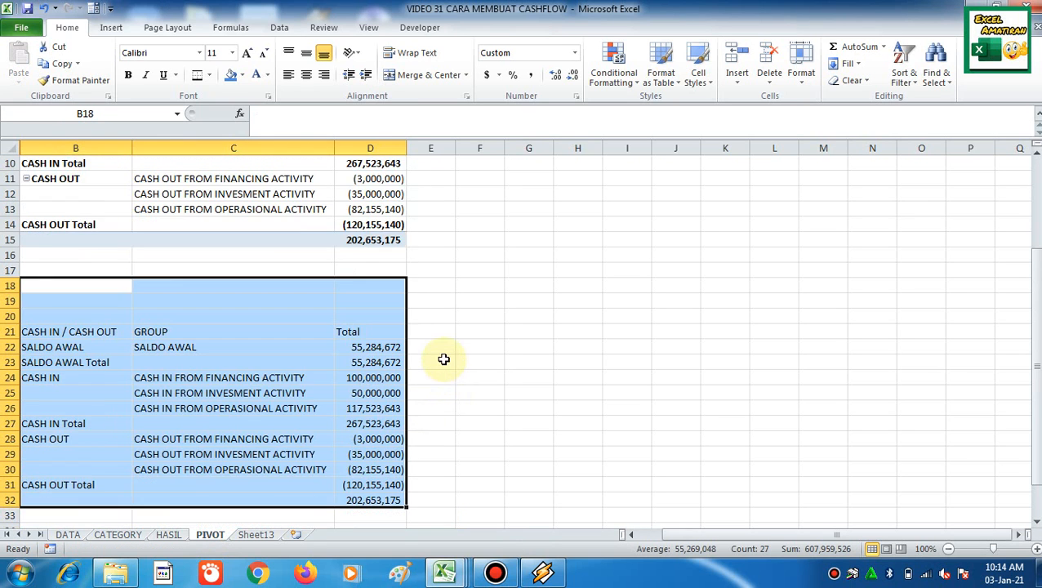
Delete the pasted copy below the pivot table, removing cells B19:E35.
scroll(444, 359, up, 2)
click(480, 348)
drag(103, 400, 179, 423)
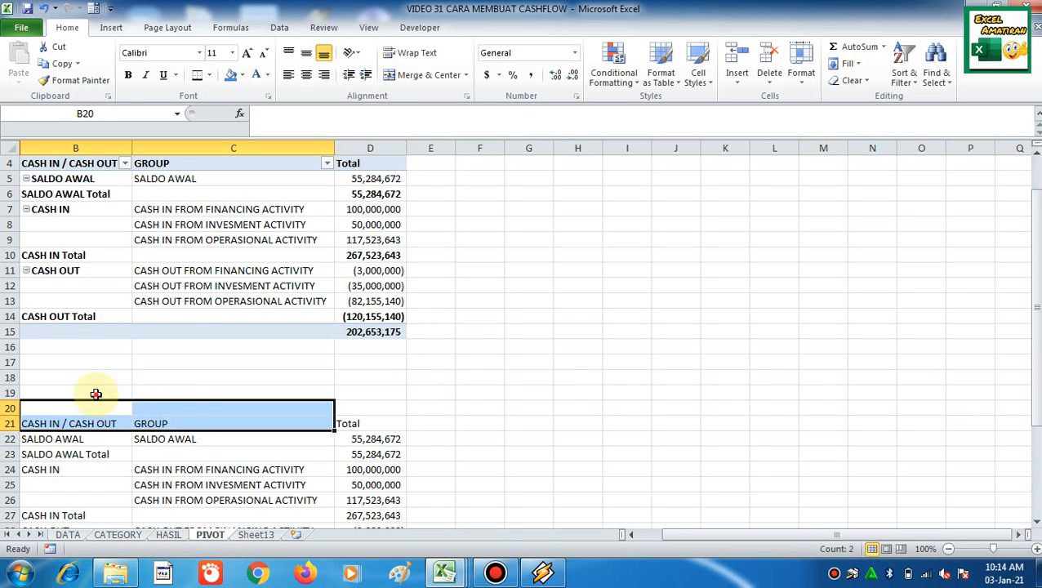
drag(96, 394, 417, 579)
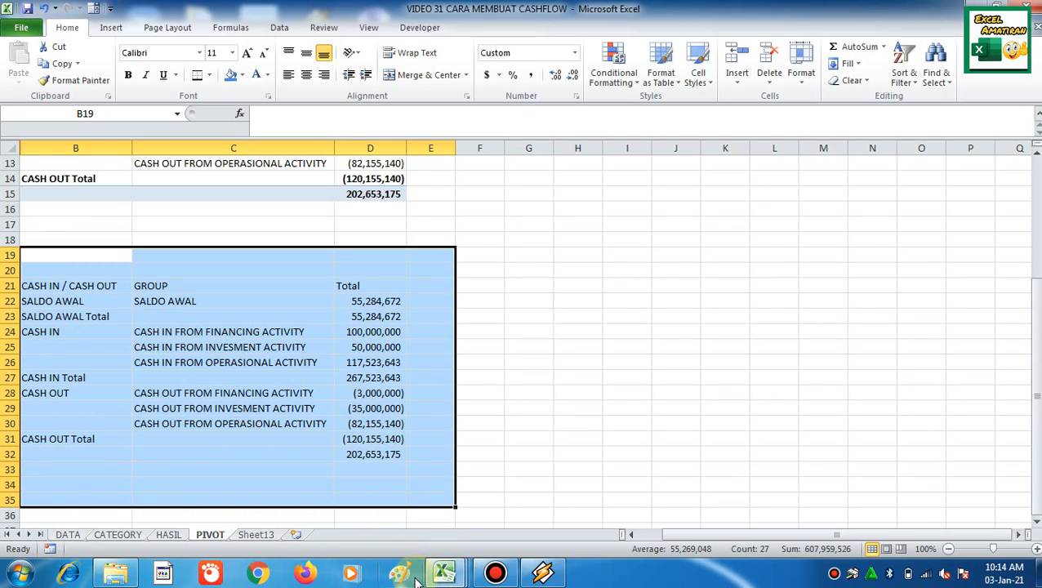
key(ctrl+minus)
key(r)
key(Return)
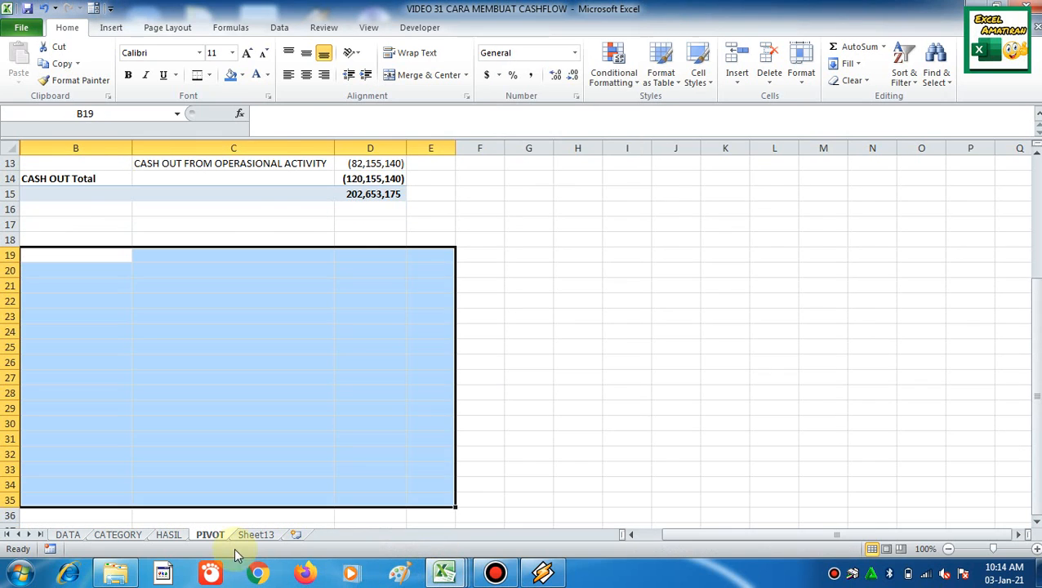
Insert a pivot table on a new worksheet from the transaction table C6:H40 on Sheet13.
click(256, 534)
scroll(278, 253, up, 10)
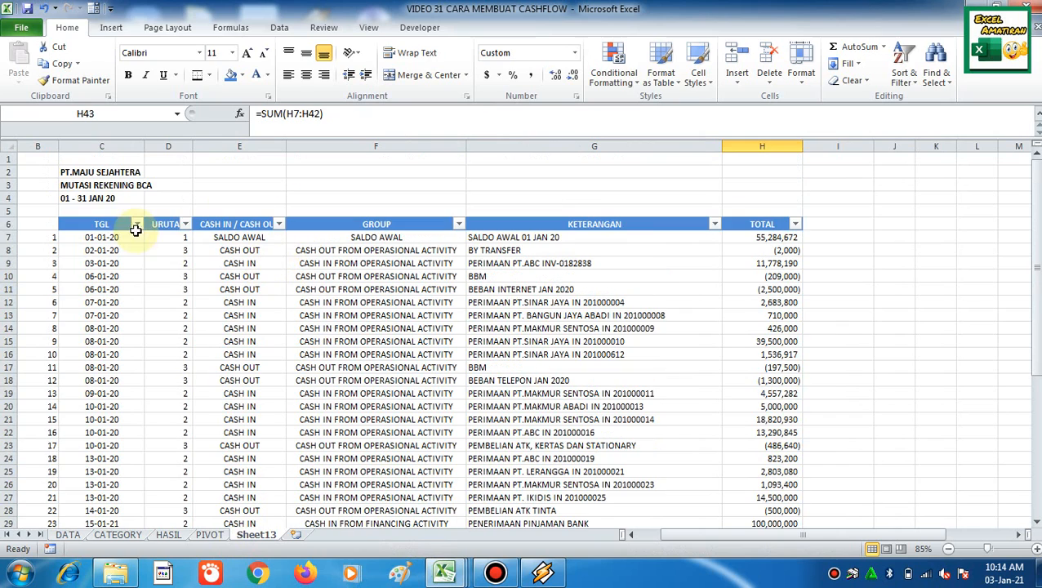
click(130, 227)
key(ctrl+shift+Down)
key(shift+Right)
key(shift+Right)
key(shift+Right)
key(shift+Right)
key(shift+Right)
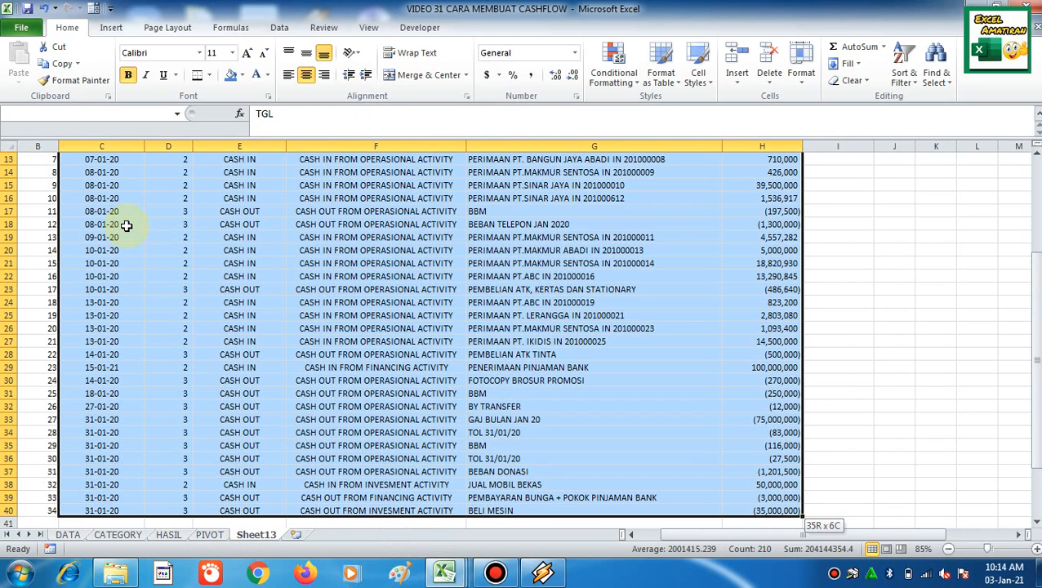
click(111, 27)
click(23, 75)
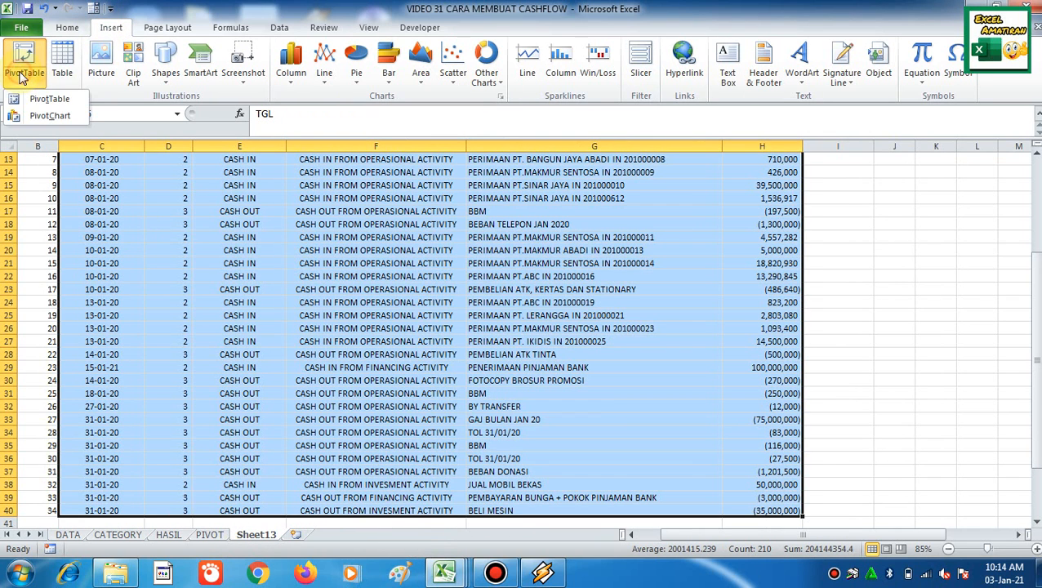
click(61, 99)
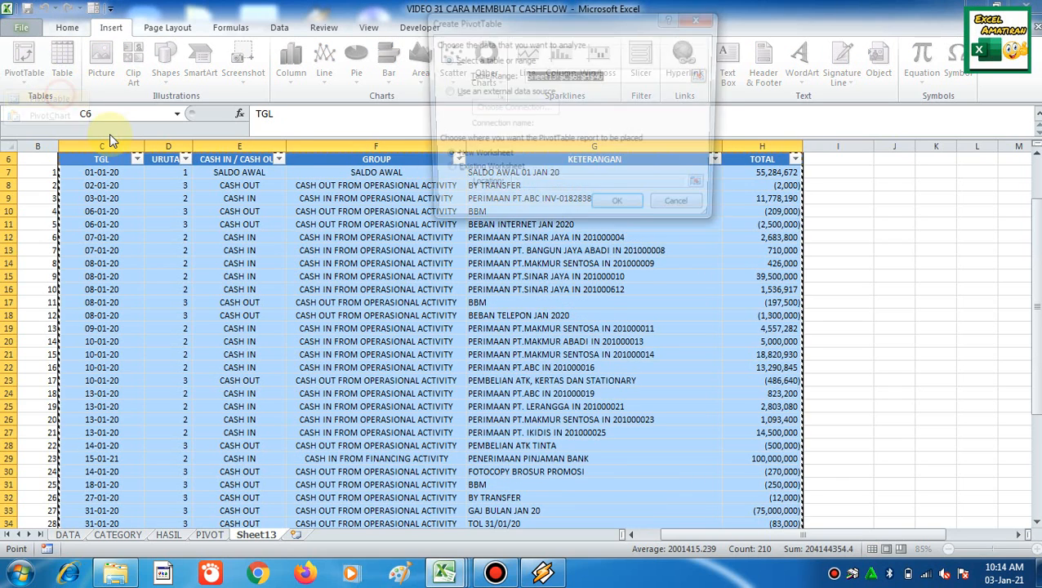
click(614, 211)
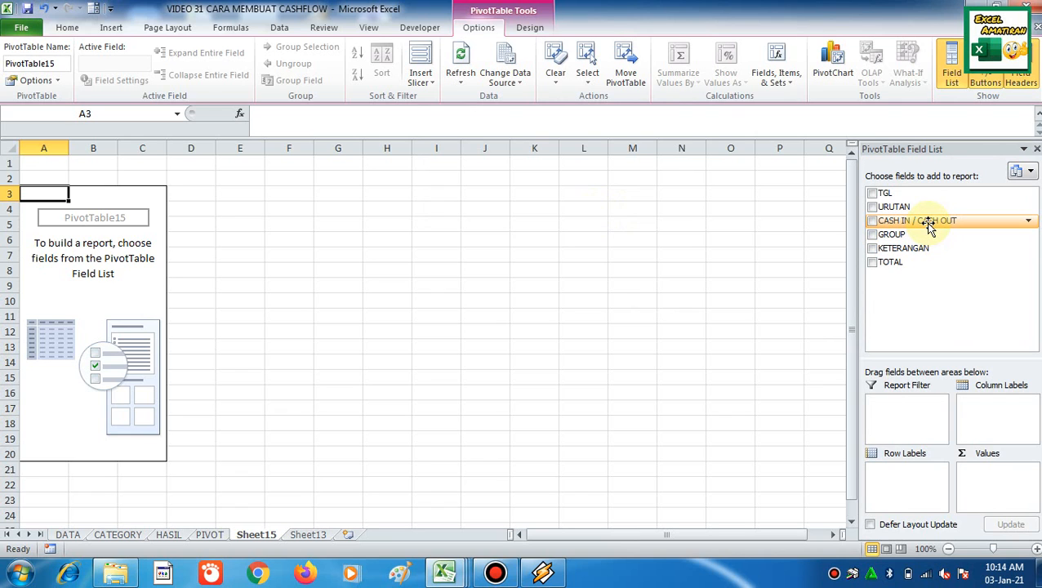
Add CASH IN / CASH OUT and KETERANGAN to the new pivot table's row labels and TOTAL to its values.
drag(920, 259, 902, 491)
drag(919, 225, 906, 470)
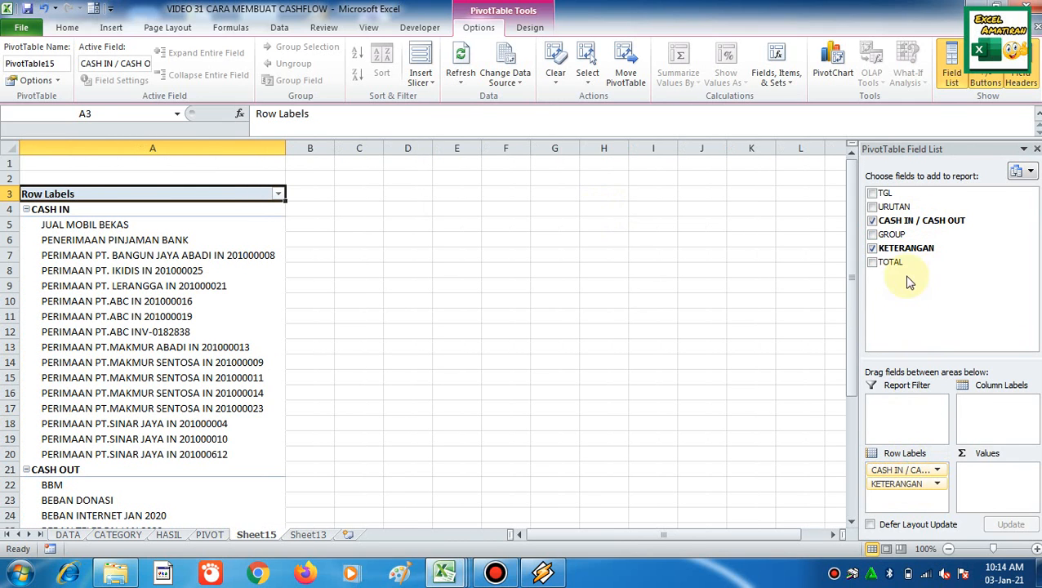
drag(911, 262, 999, 482)
click(593, 352)
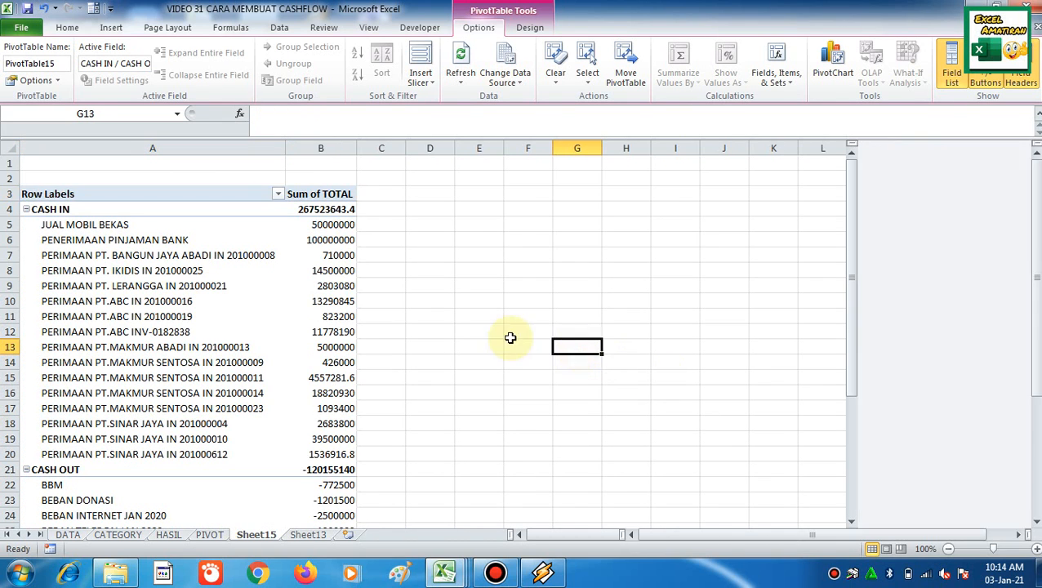
scroll(459, 321, down, 2)
scroll(459, 327, down, 5)
scroll(456, 372, up, 7)
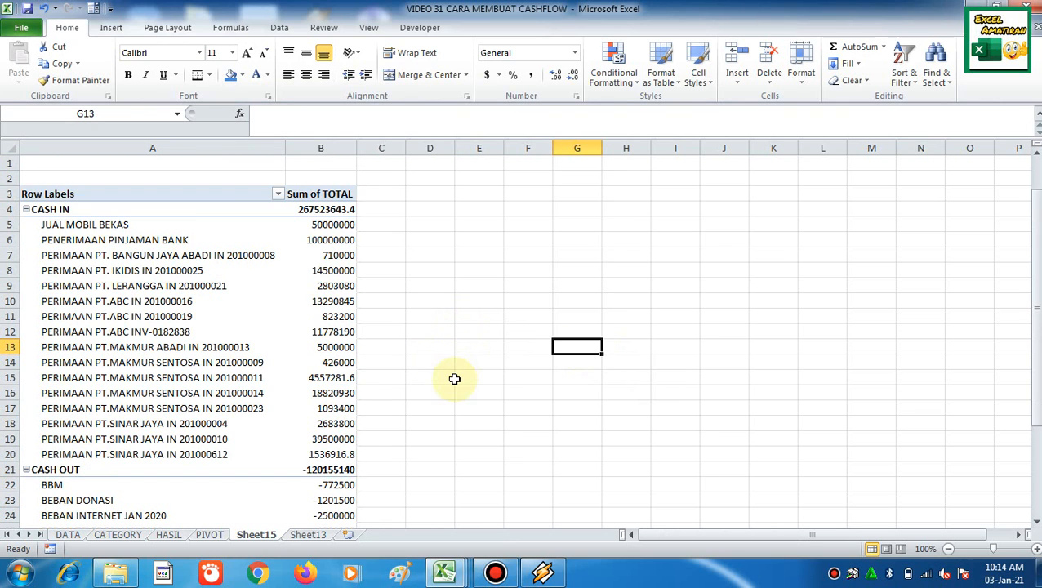
Compare the detailed pivot table with the transactions on Sheet13 and the CASH IN groups on the PIVOT sheet.
click(184, 320)
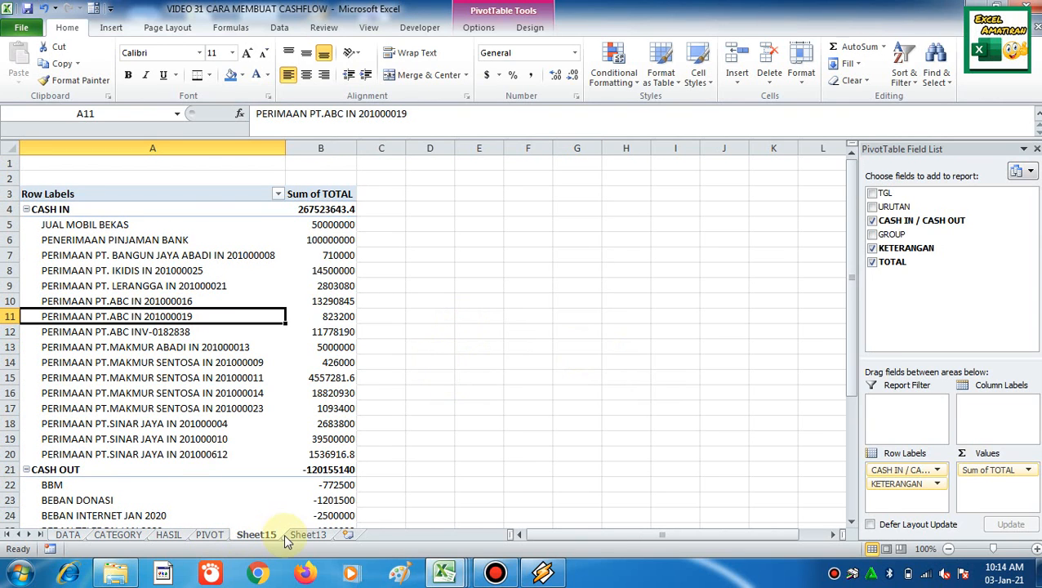
click(305, 535)
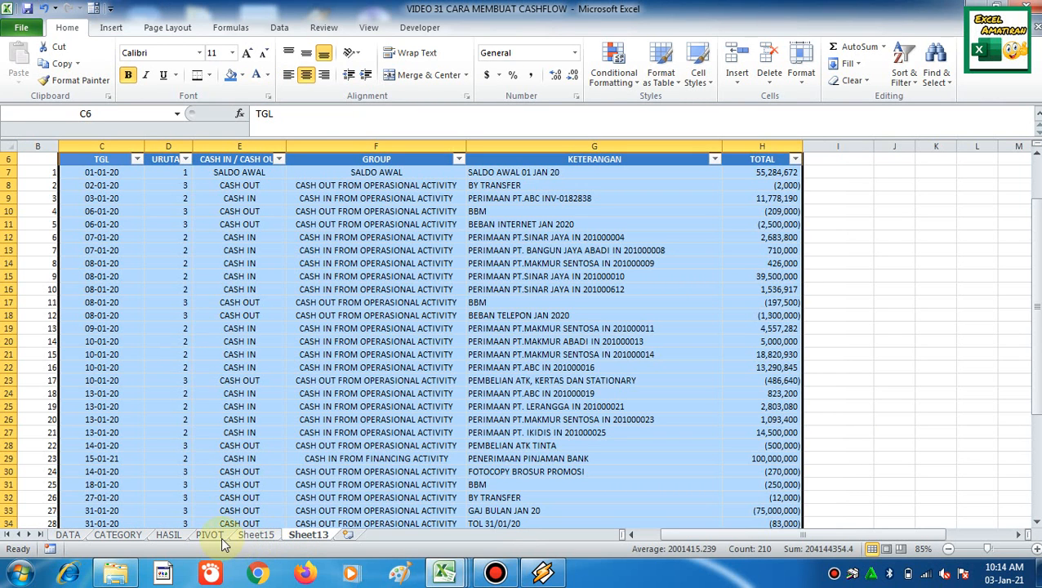
click(210, 535)
scroll(195, 337, up, 4)
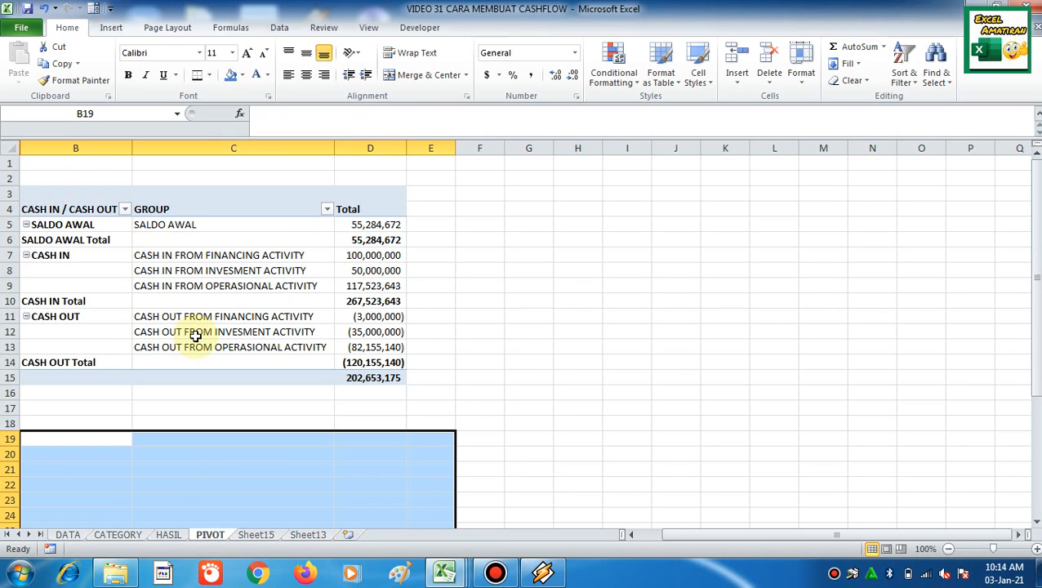
click(218, 271)
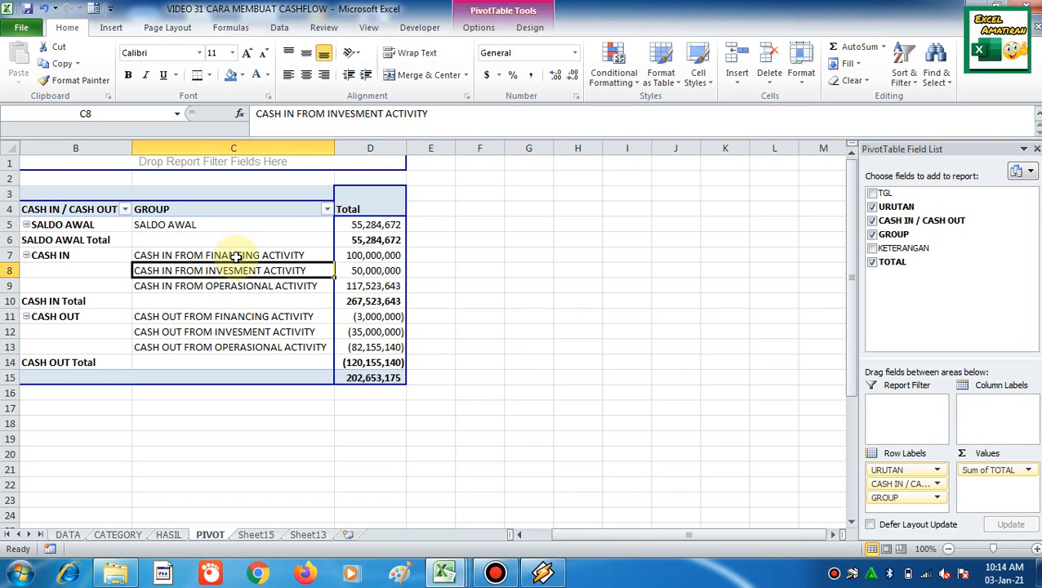
click(278, 264)
click(266, 295)
click(259, 258)
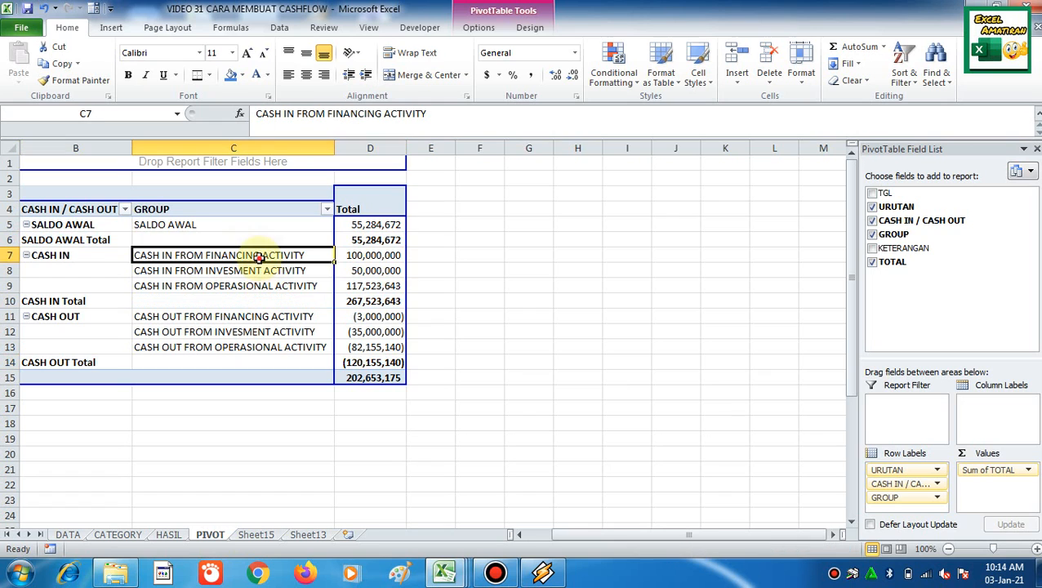
click(250, 271)
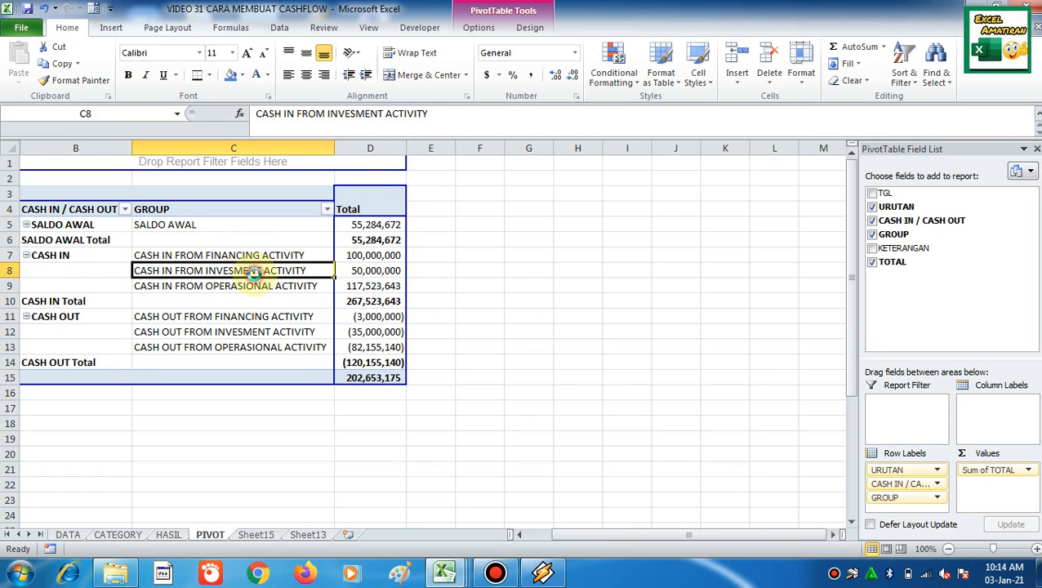
Widen the Row Labels column (A) of the detailed pivot table on Sheet15.
click(308, 533)
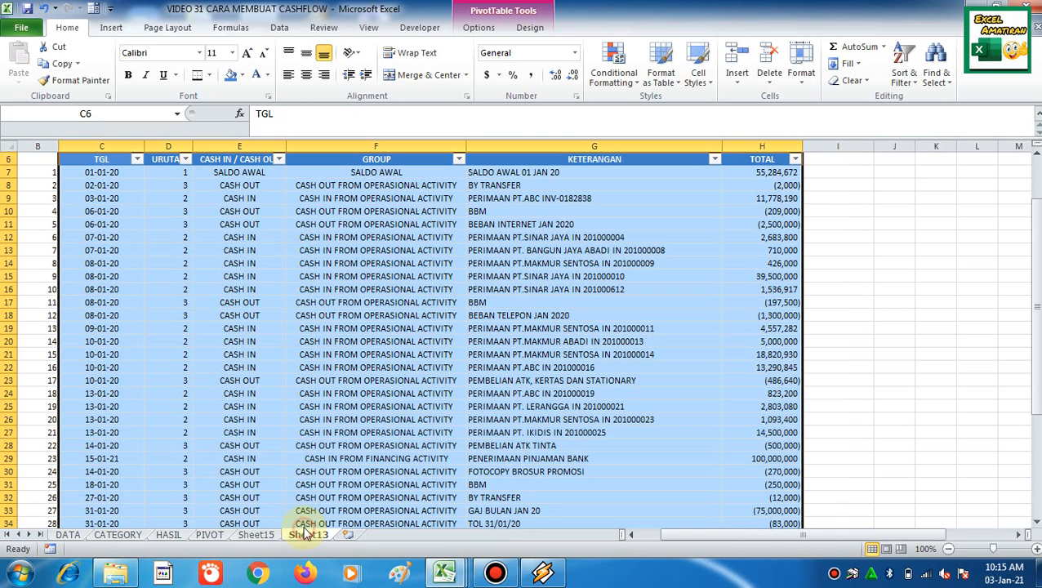
click(258, 533)
click(201, 384)
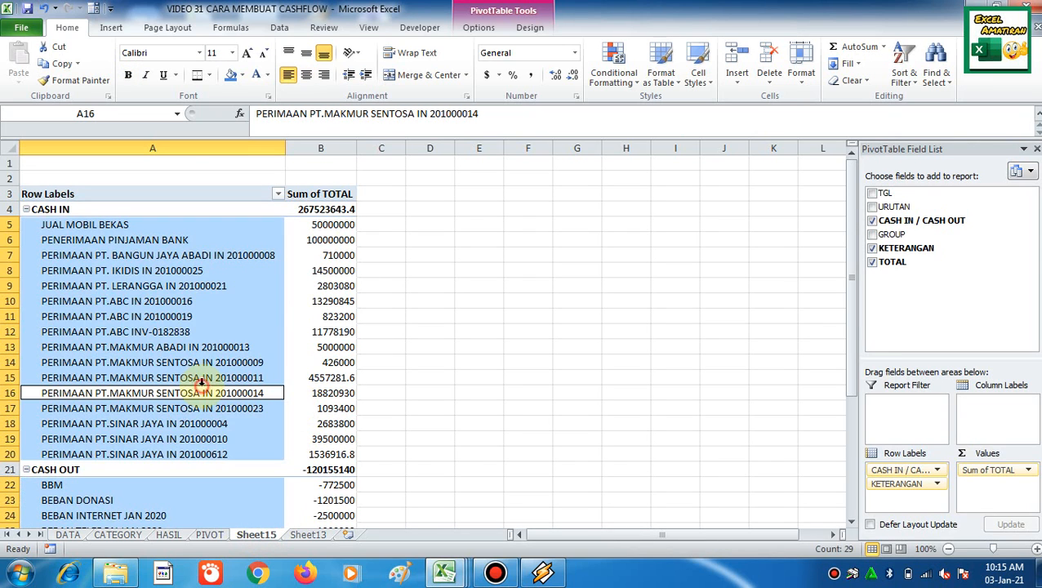
click(225, 321)
drag(285, 147, 327, 148)
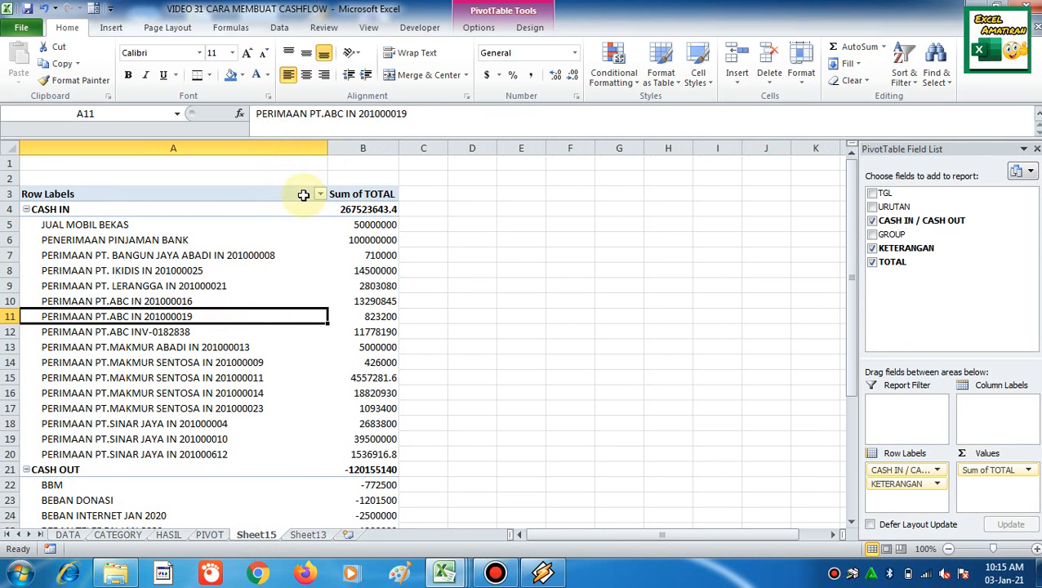
Examine the individual transactions listed under CASH IN, CASH OUT and SALDO AWAL in the Sheet15 pivot table.
click(220, 270)
click(219, 347)
scroll(217, 335, down, 4)
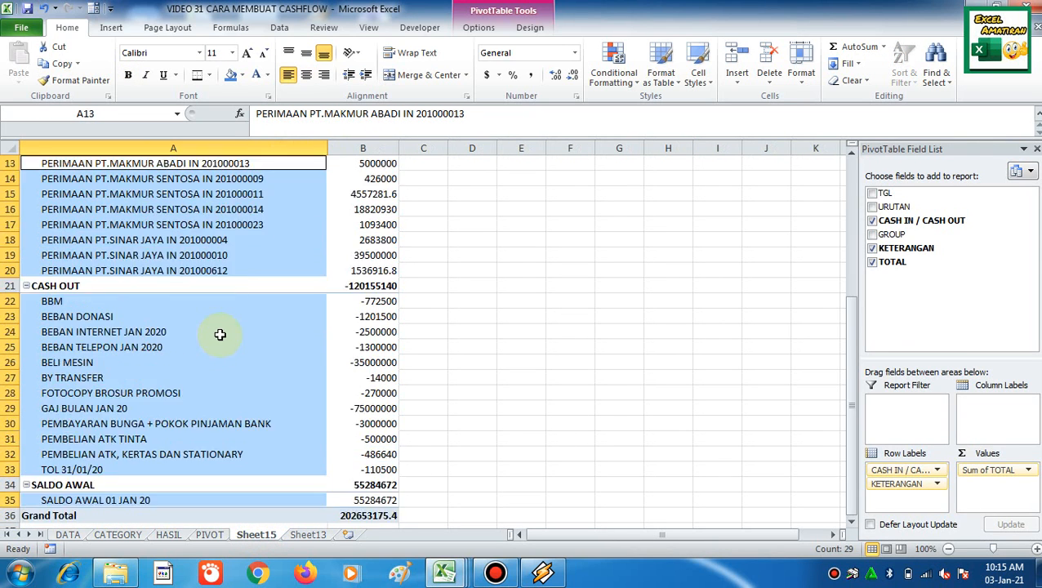
scroll(217, 333, up, 3)
click(132, 222)
scroll(140, 259, up, 1)
click(178, 331)
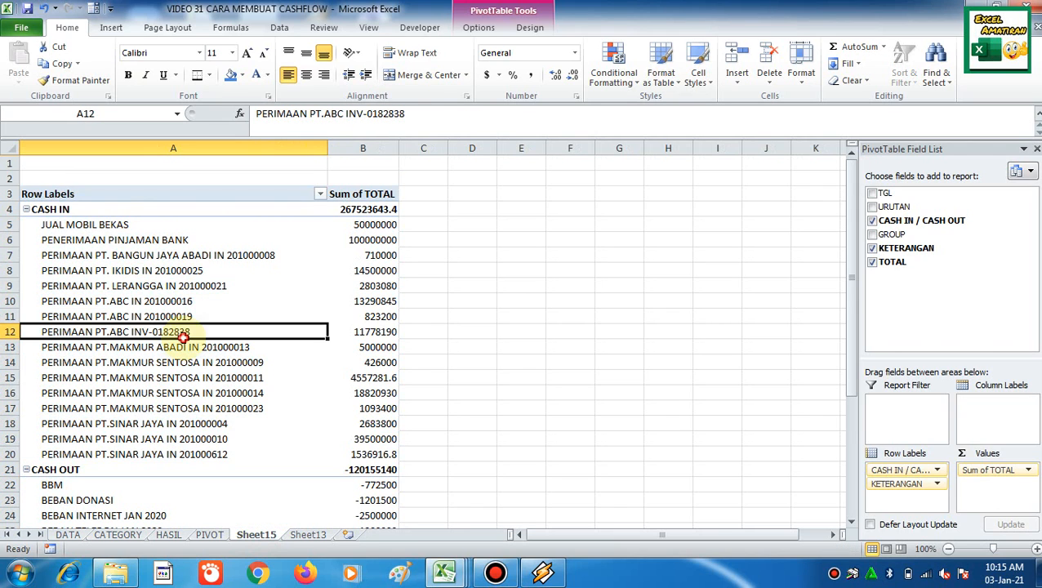
Switch the detailed pivot table on Sheet15 to the Classic PivotTable layout and narrow its CASH IN / CASH OUT column (A).
click(55, 210)
click(57, 223)
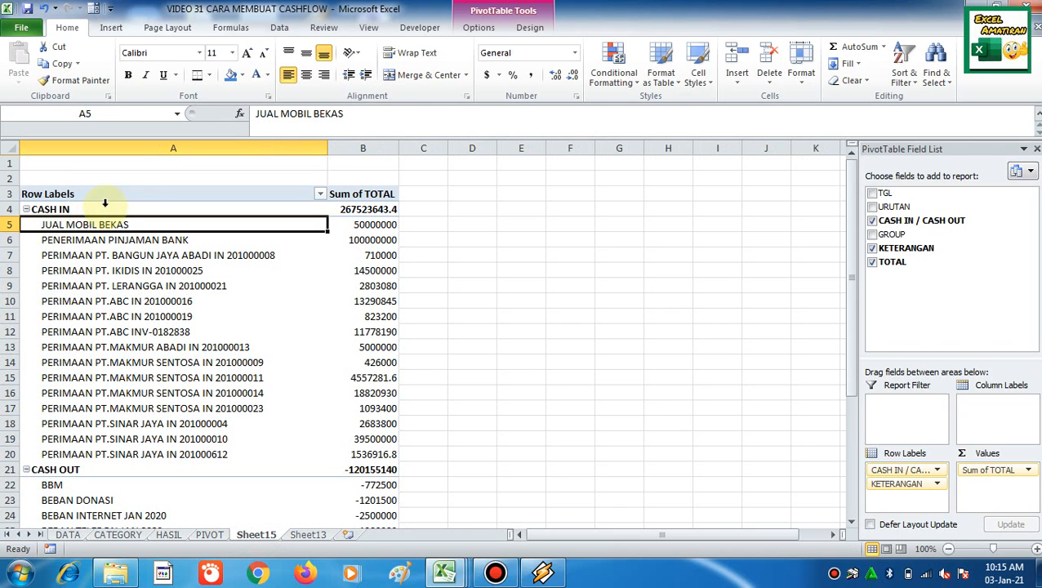
right_click(164, 255)
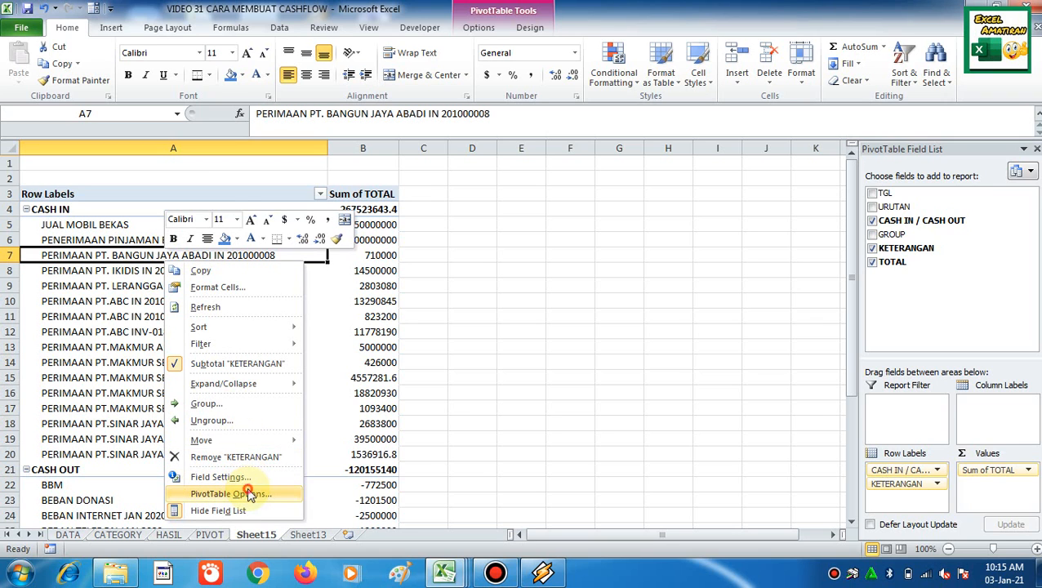
click(249, 494)
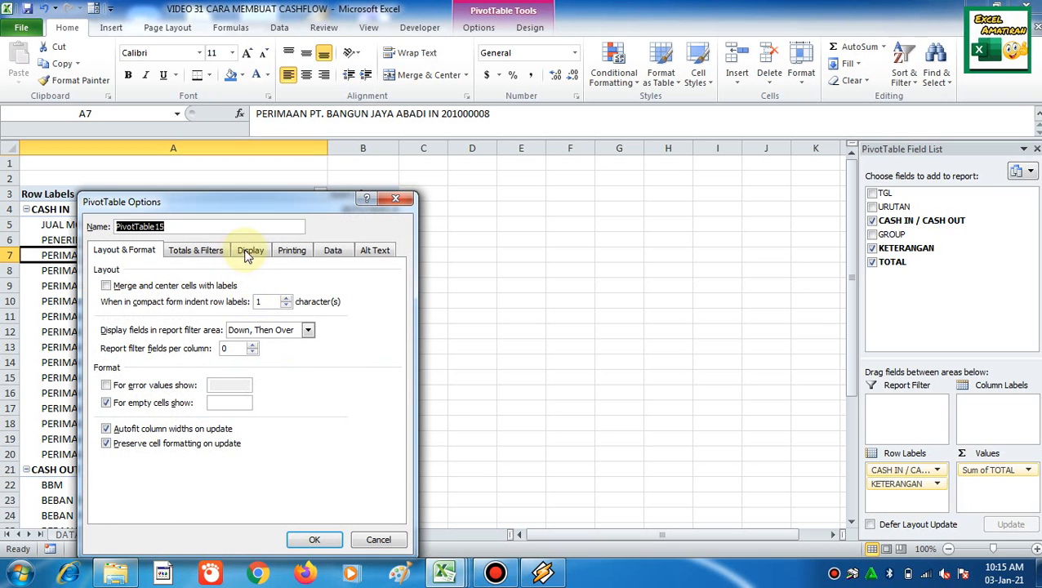
click(247, 254)
click(163, 368)
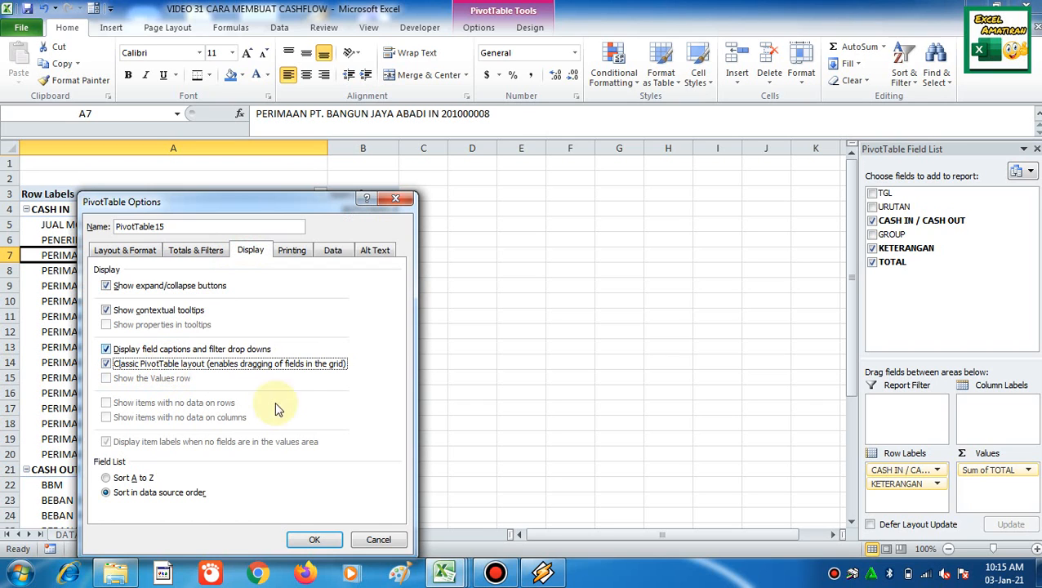
click(312, 540)
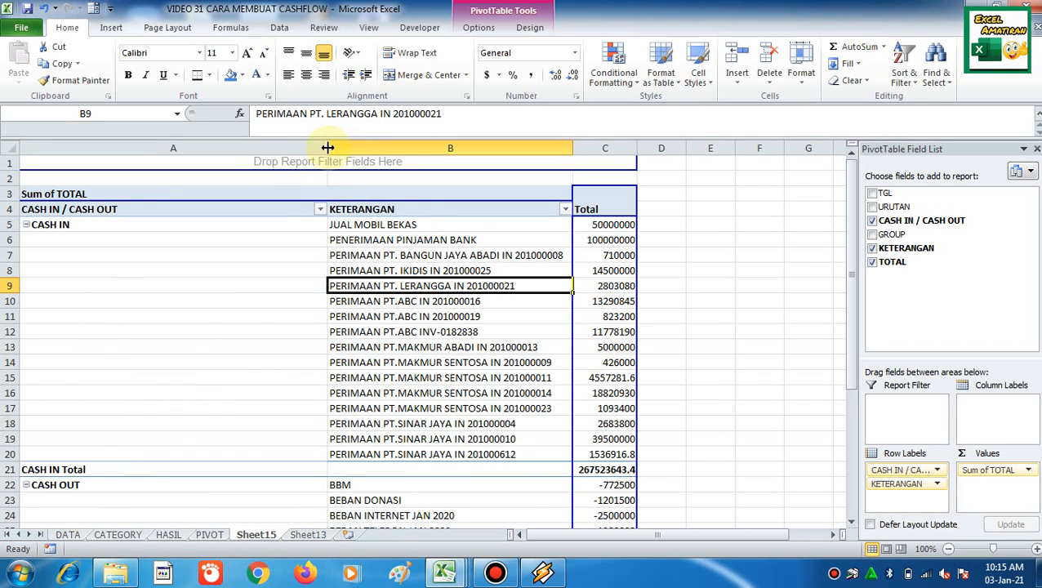
drag(330, 148, 155, 176)
Format the Sum of TOTAL values as Currency with no symbol and 0 decimal places, and widen the Total column (C).
click(451, 241)
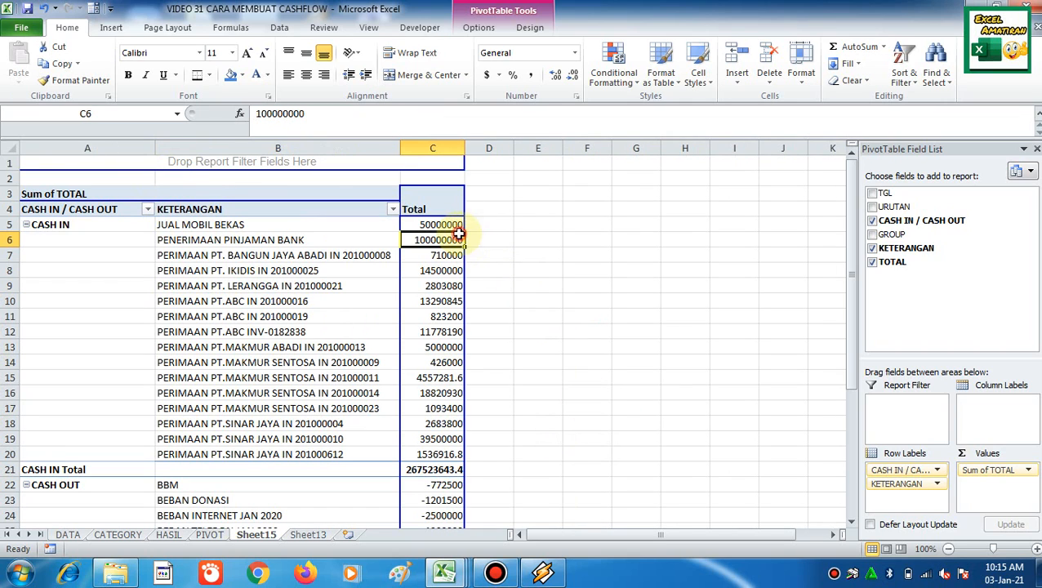
click(994, 473)
click(990, 450)
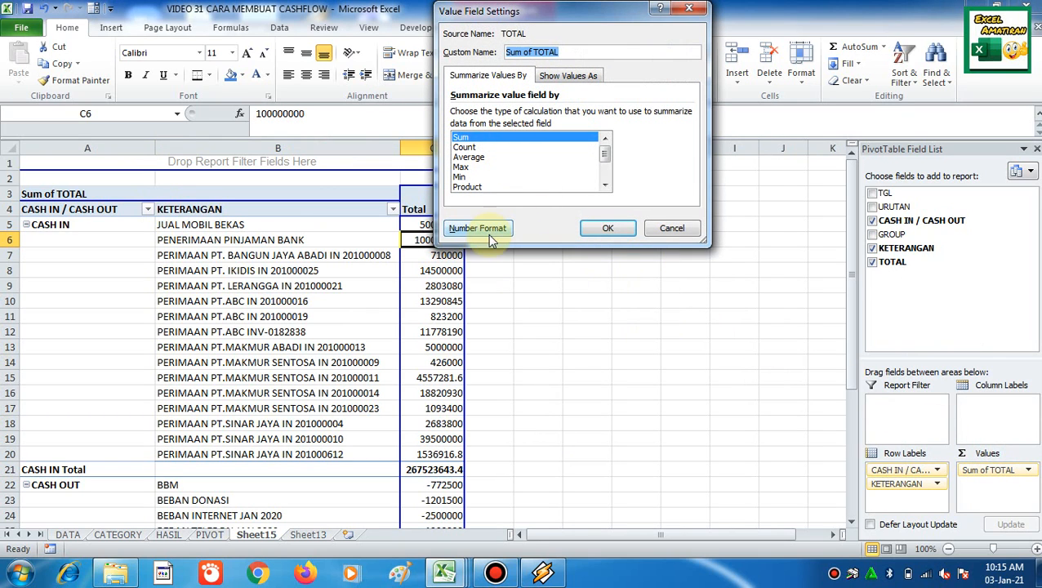
click(488, 231)
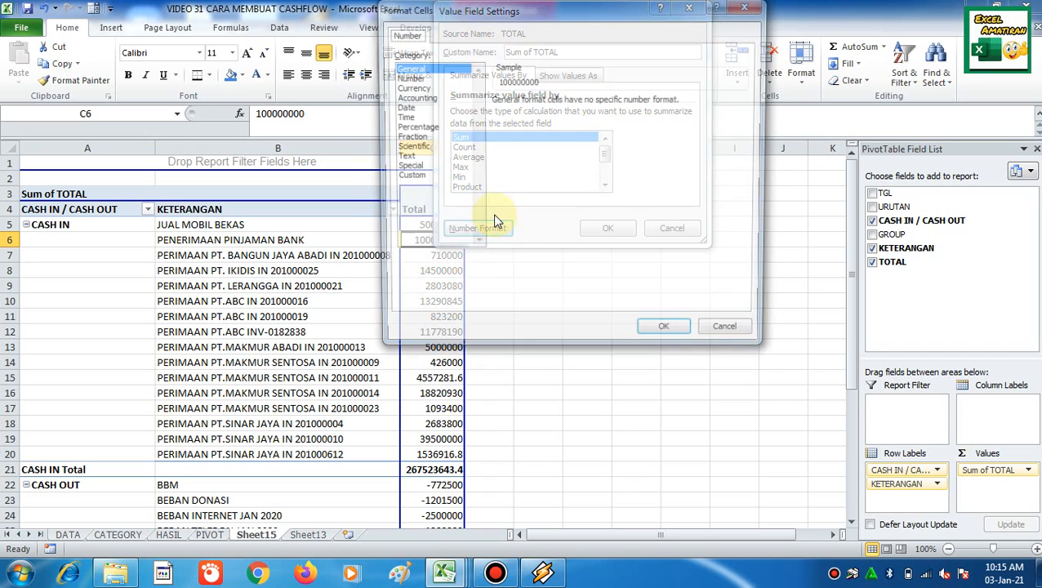
click(431, 88)
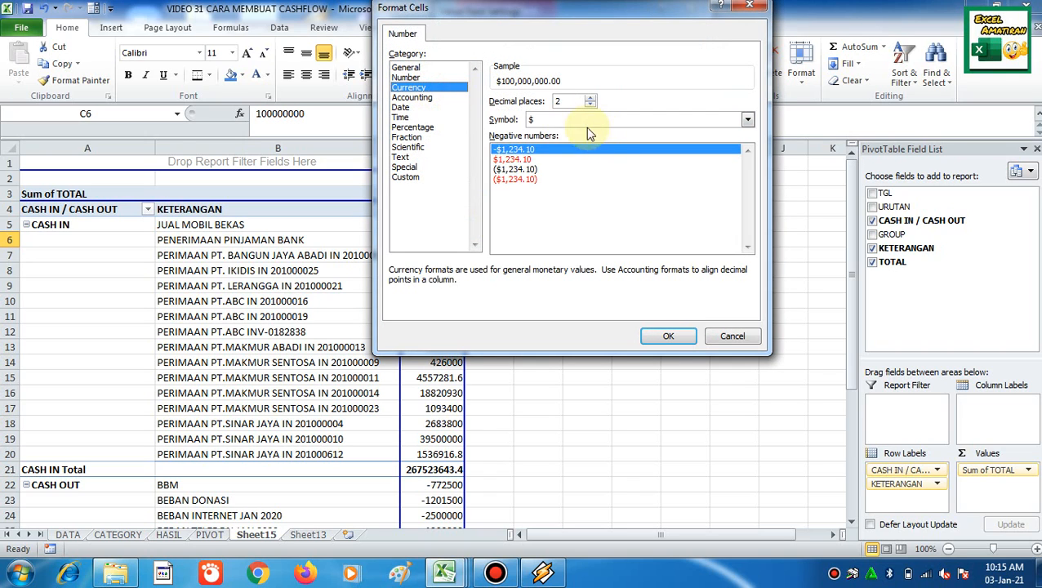
click(582, 121)
click(582, 135)
click(590, 106)
click(590, 105)
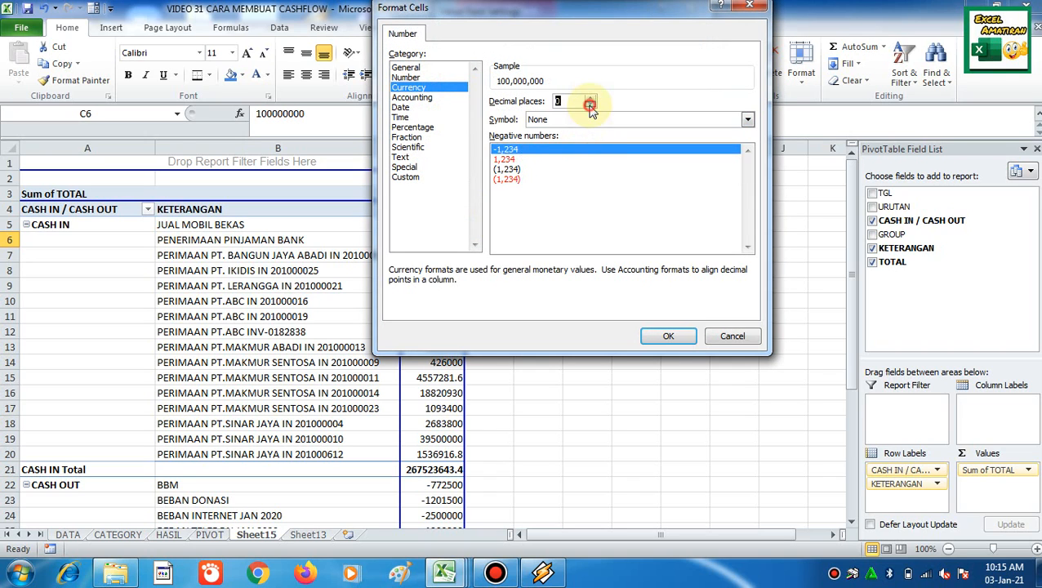
click(669, 337)
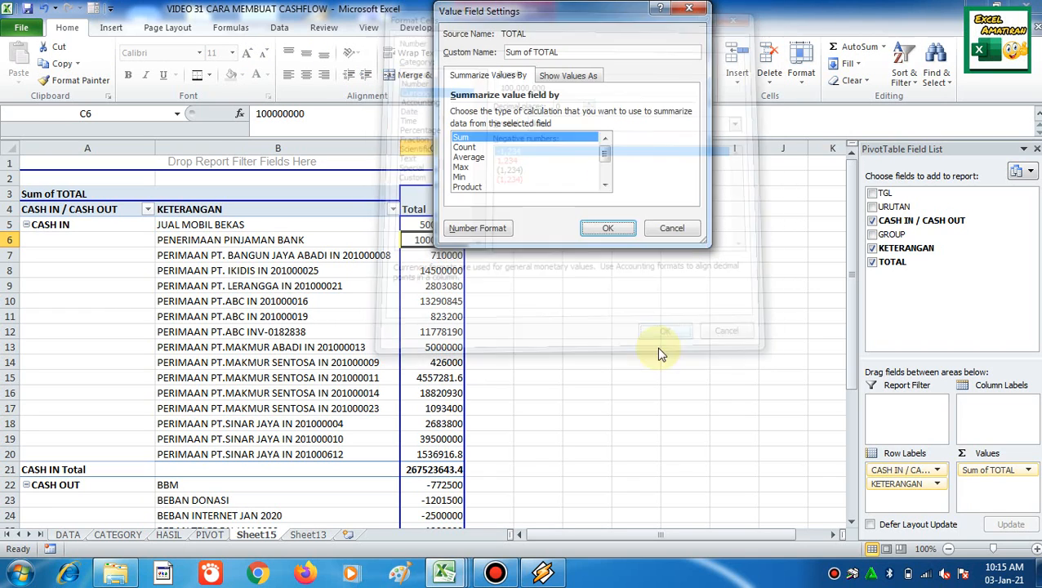
click(602, 229)
drag(466, 148, 488, 148)
Compare the descriptions in the detailed pivot table with the bank transactions on the DATA sheet and the categorised list on Sheet13.
click(262, 301)
ctrl+scroll(343, 355, down, 1)
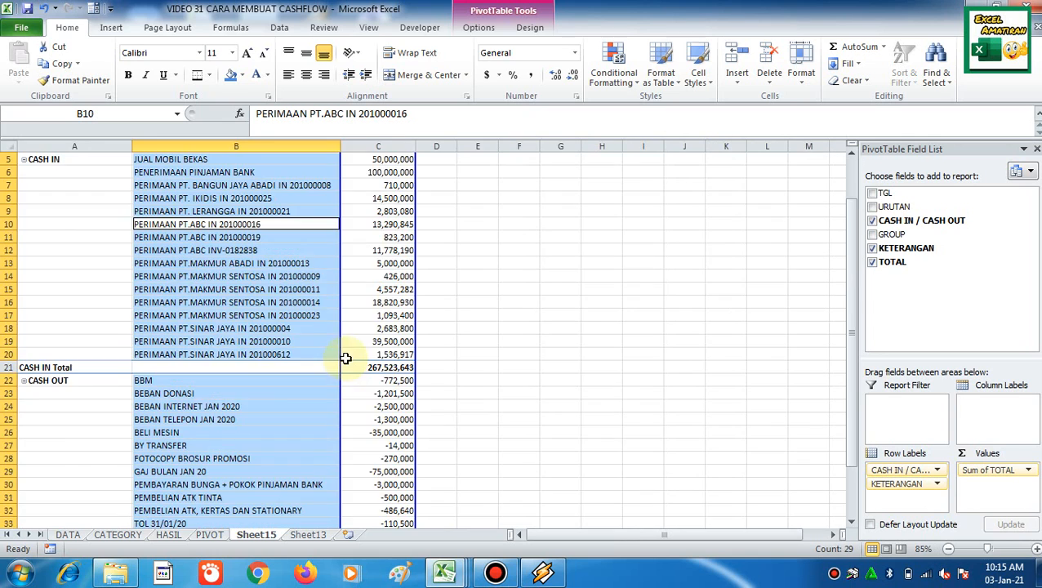
scroll(348, 365, down, 4)
scroll(331, 390, up, 4)
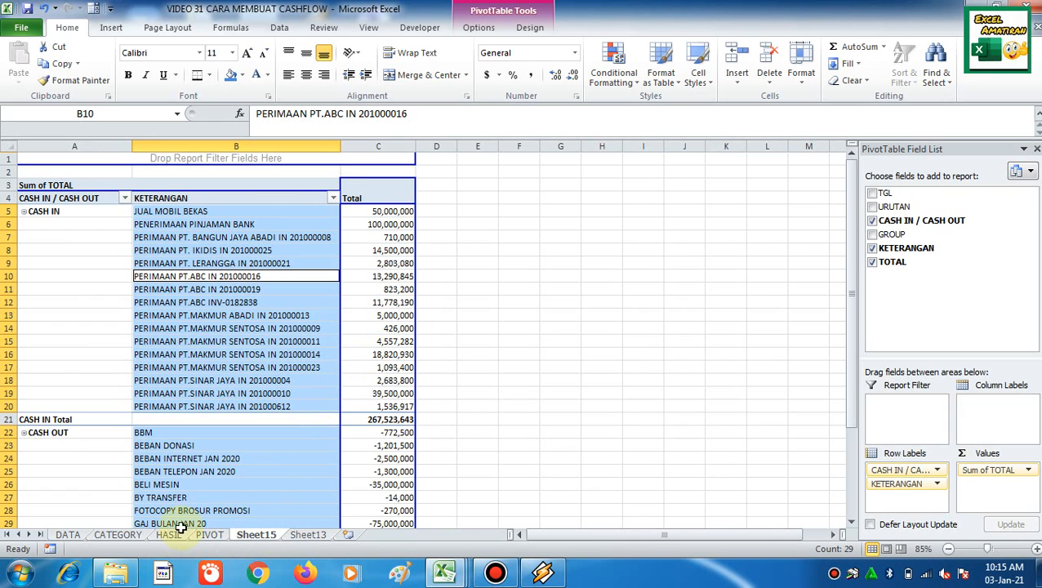
click(69, 534)
scroll(233, 408, up, 10)
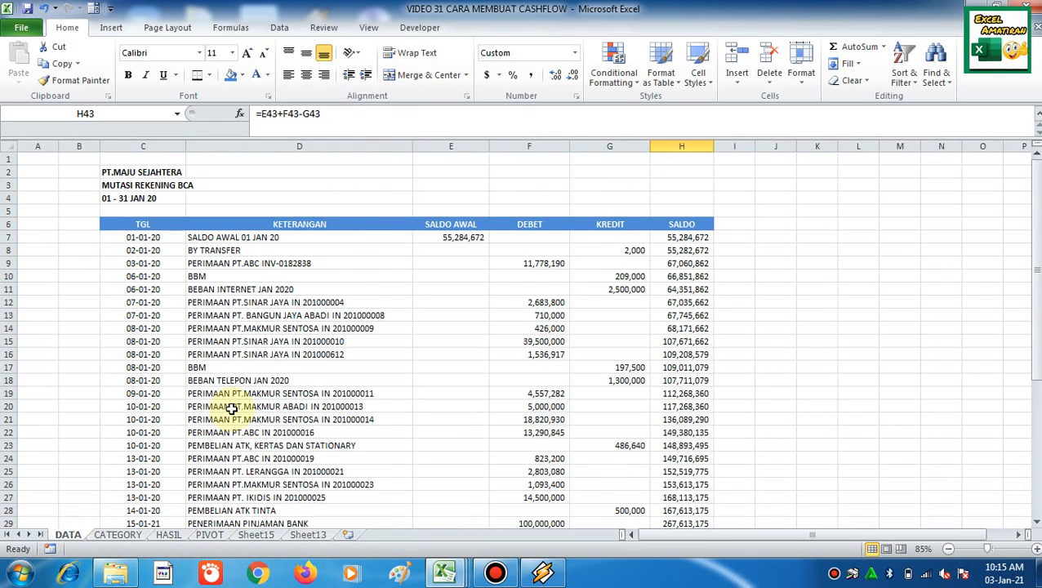
ctrl+scroll(259, 330, down, 1)
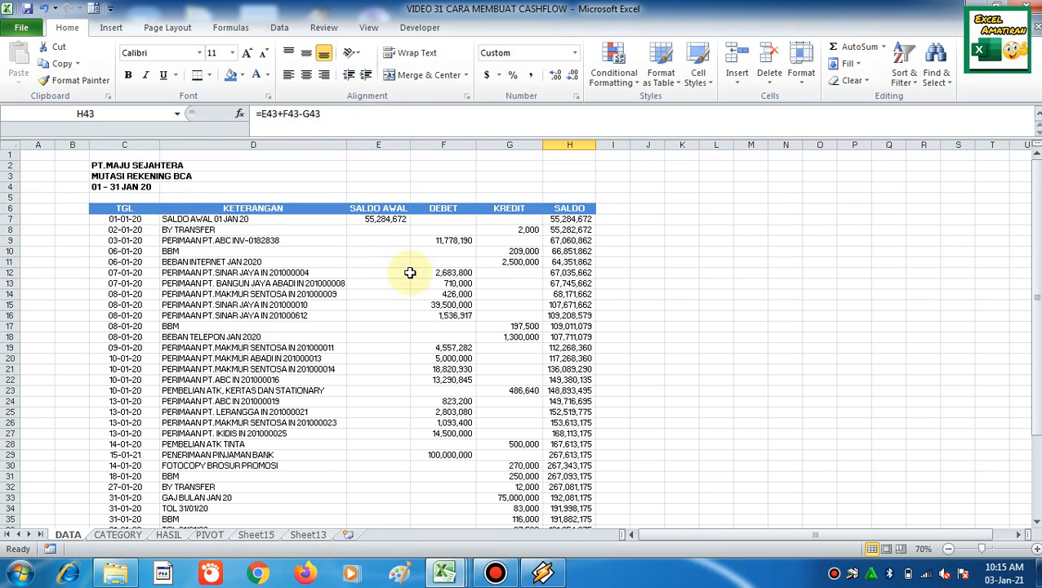
scroll(337, 458, down, 1)
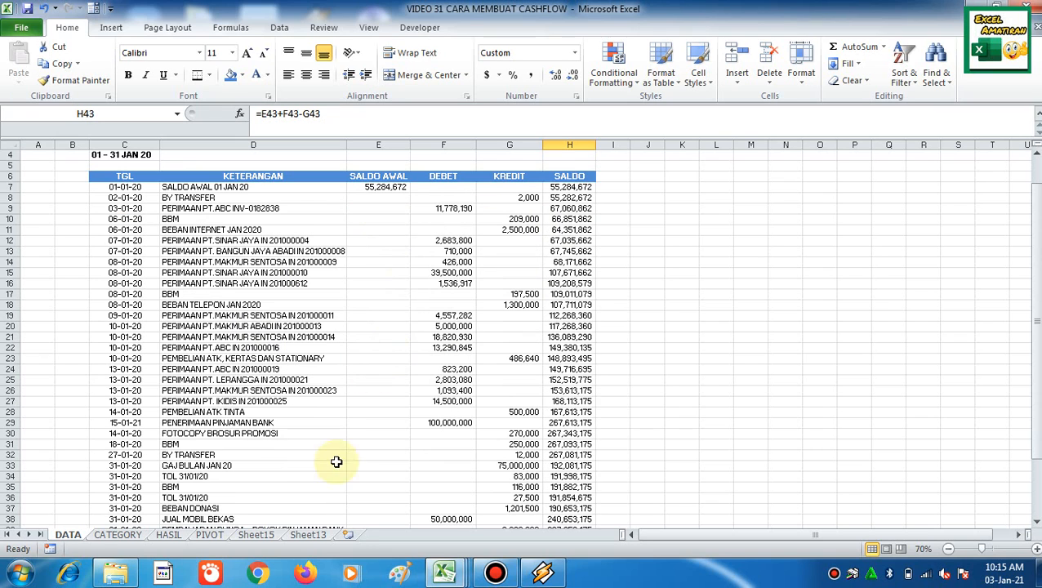
click(303, 535)
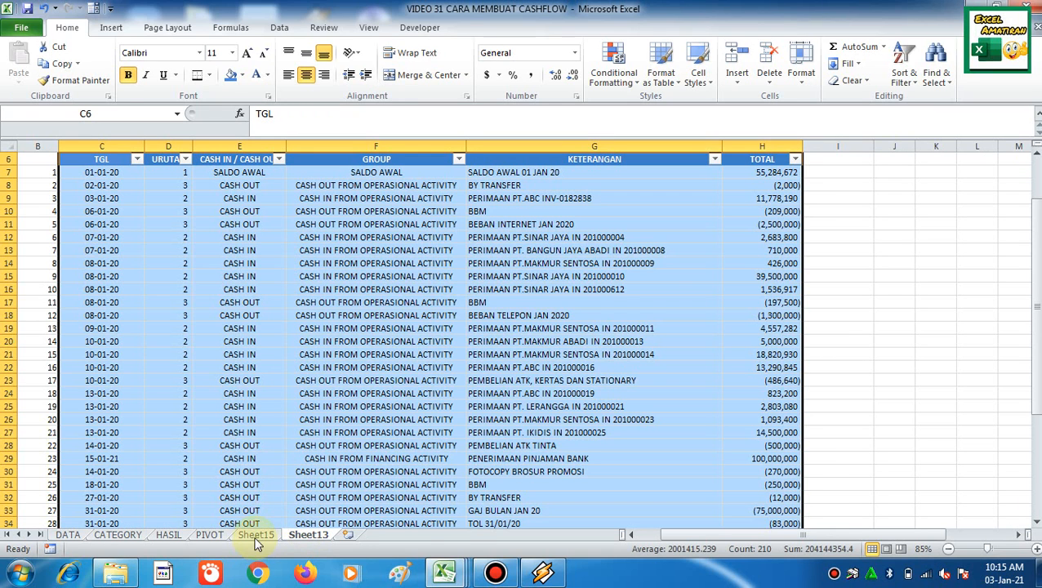
scroll(302, 459, down, 5)
click(259, 534)
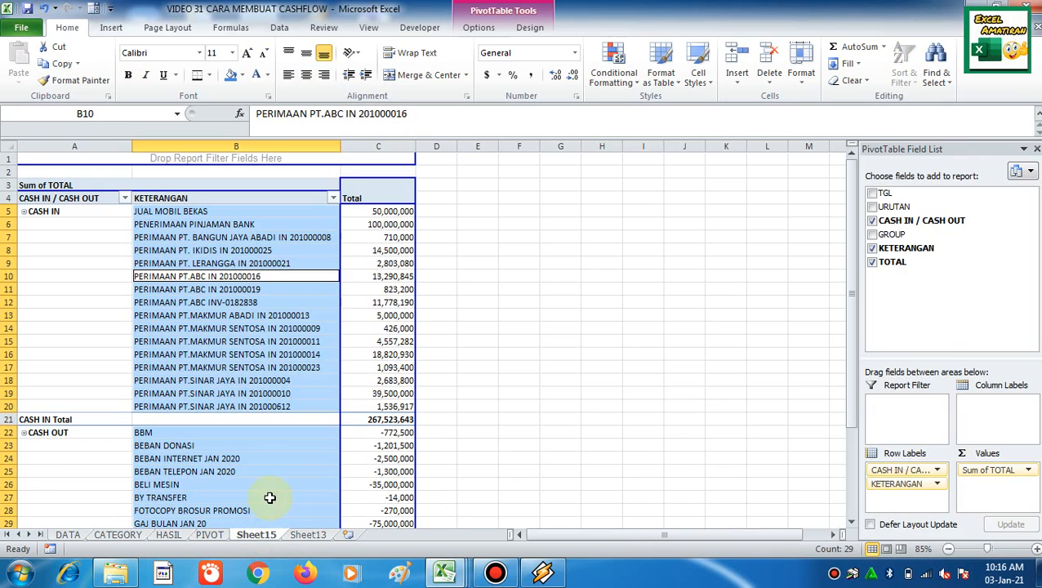
Review the order of the CASH IN, CASH OUT and SALDO AWAL sections in the Sheet15 pivot table.
click(454, 319)
ctrl+scroll(445, 319, up, 1)
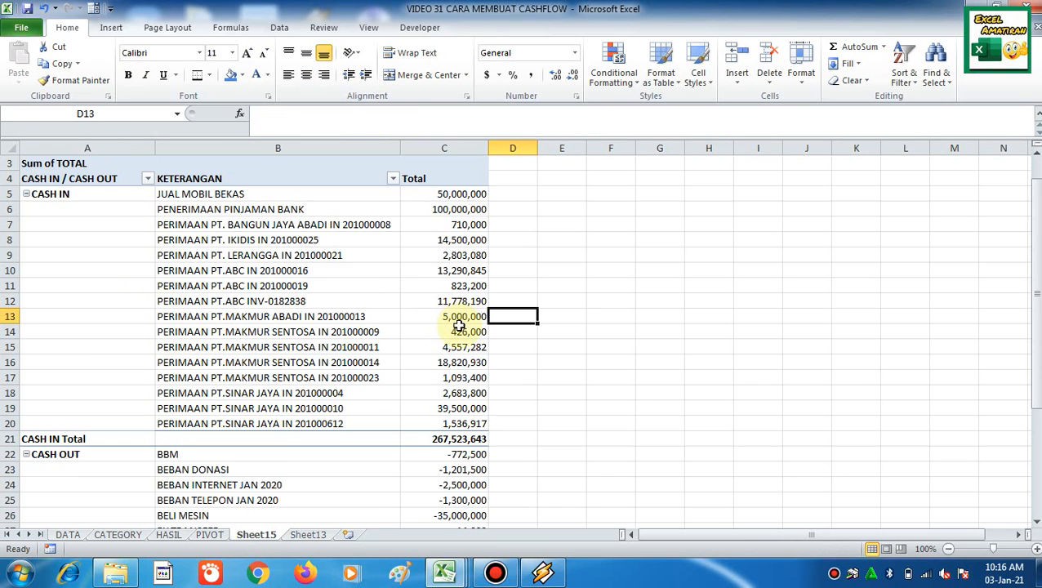
scroll(367, 311, up, 1)
click(245, 287)
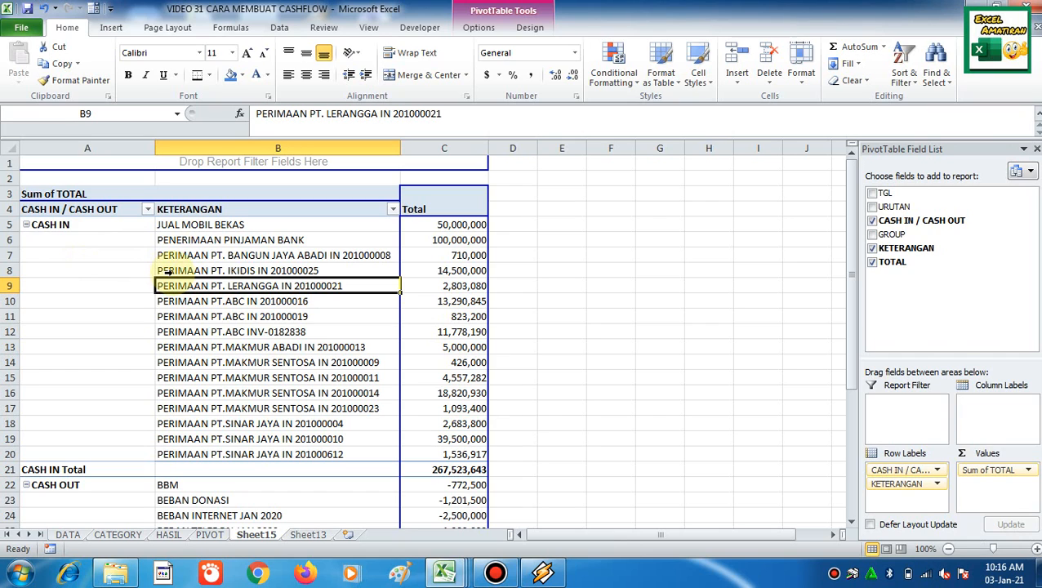
click(141, 223)
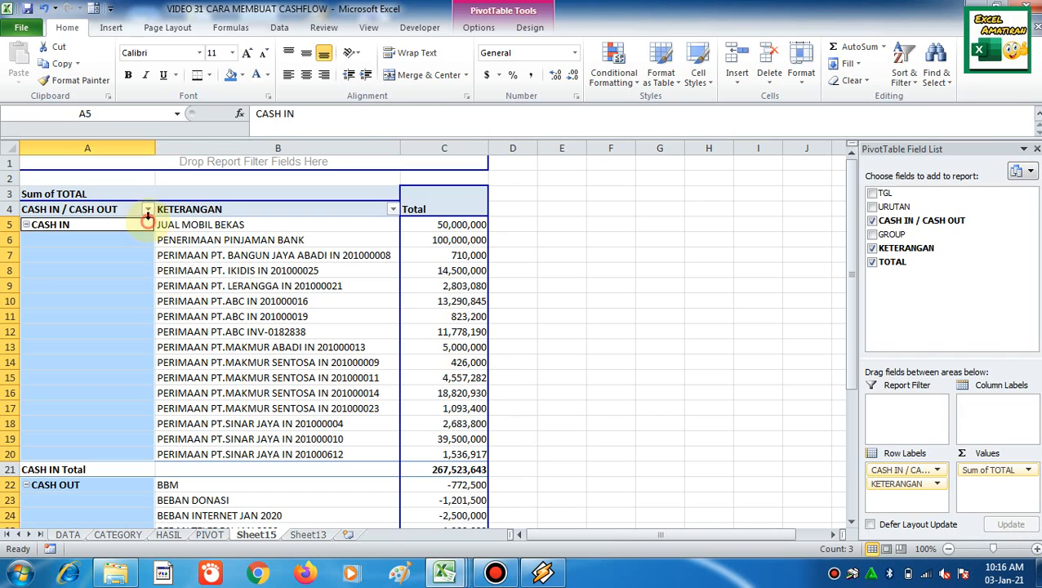
click(304, 229)
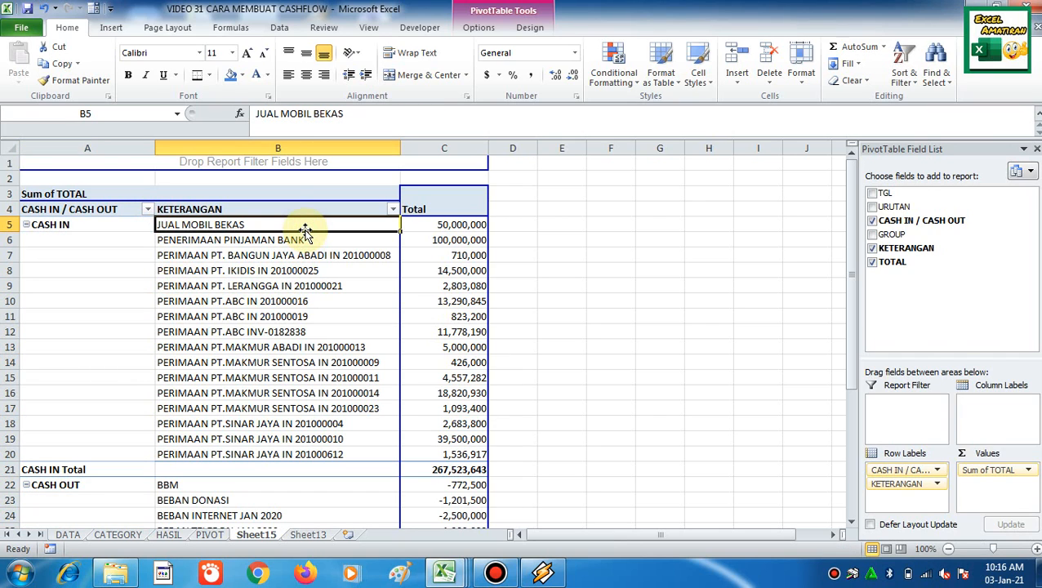
scroll(387, 289, down, 1)
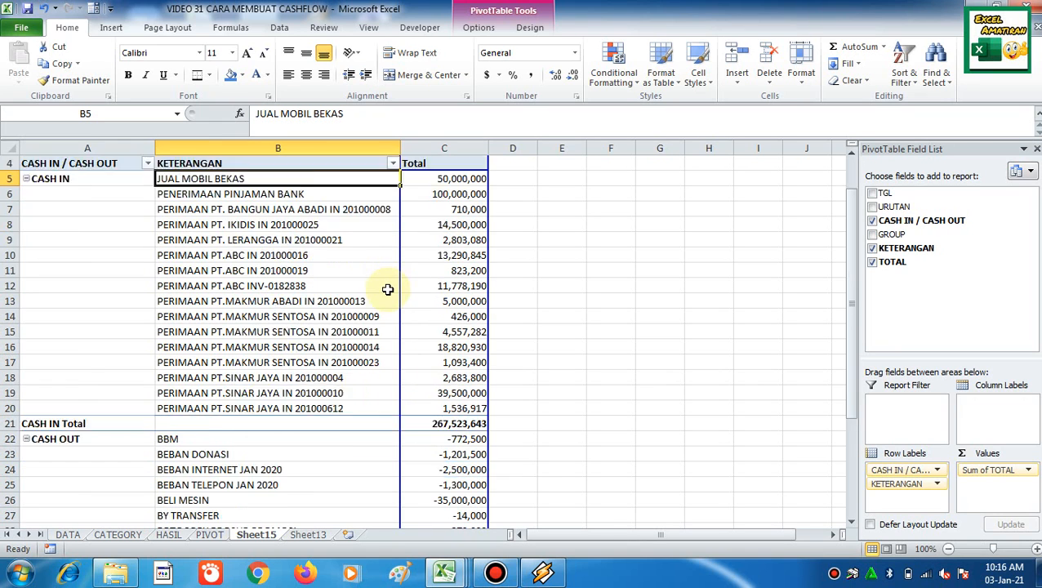
scroll(387, 289, down, 1)
scroll(389, 289, up, 2)
scroll(393, 289, down, 5)
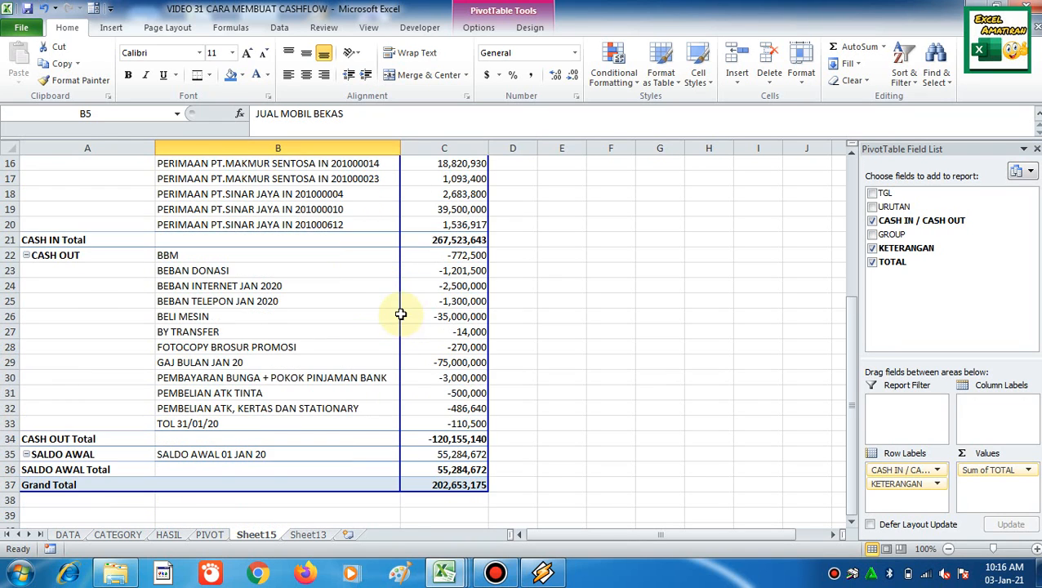
Add URUTAN to the detailed pivot table's row labels, placed above CASH IN / CASH OUT.
drag(933, 210, 890, 463)
scroll(495, 335, up, 5)
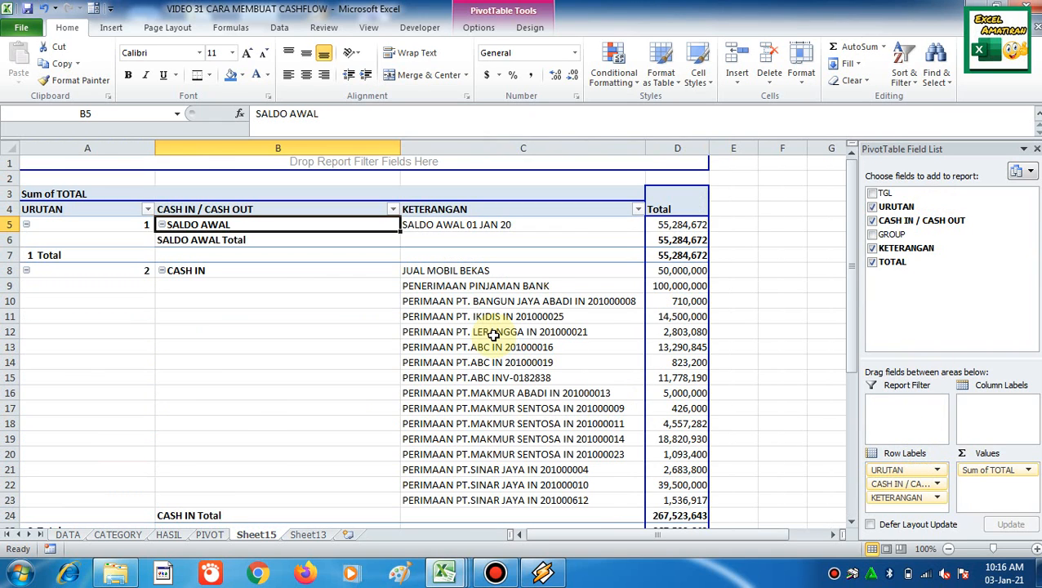
click(151, 329)
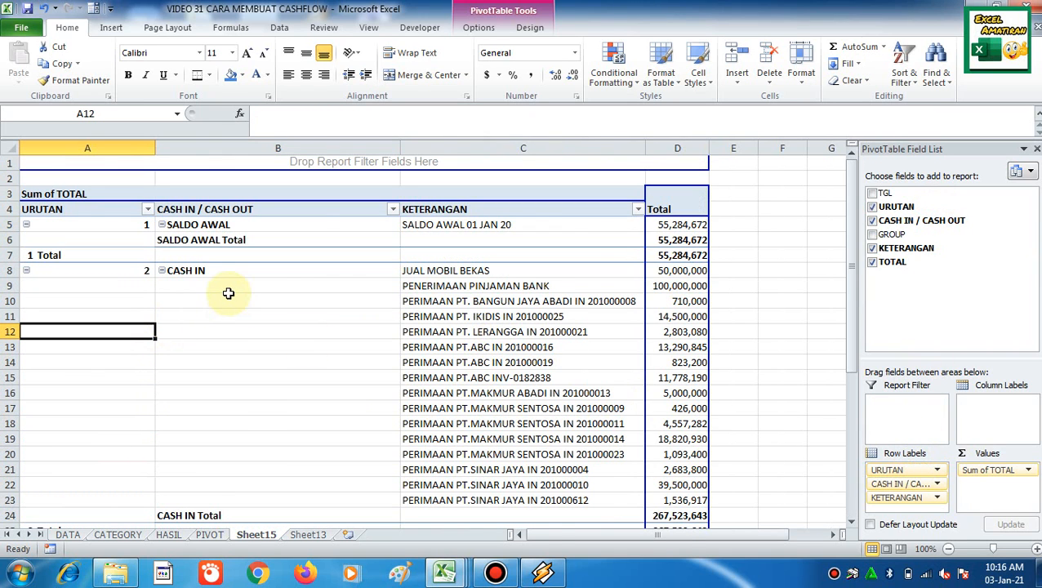
scroll(229, 293, right, 1)
click(209, 226)
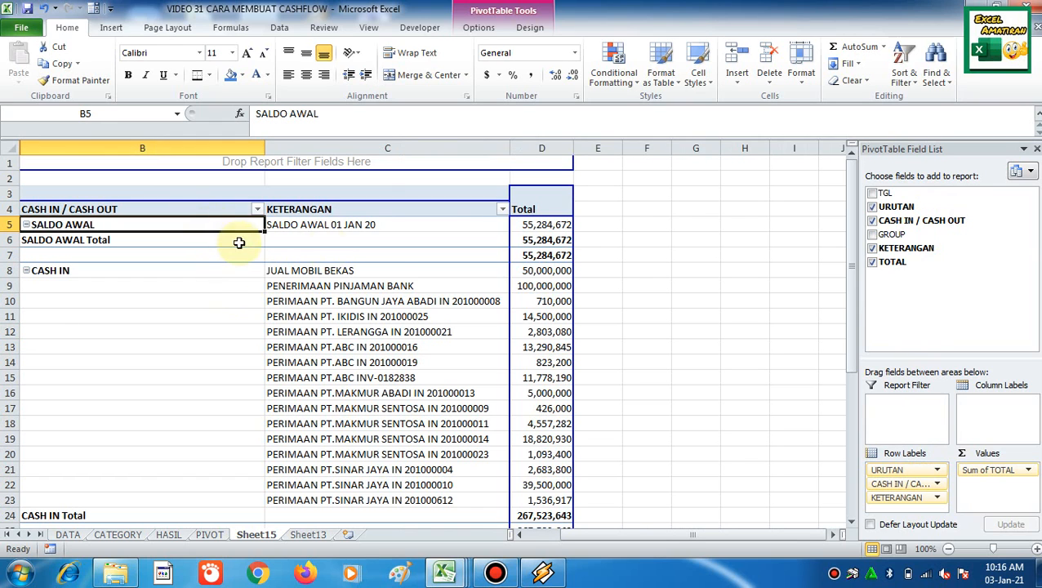
Examine the opening balance, the itemised CASH IN and CASH OUT descriptions and the grand total in the reordered Sheet15 pivot table.
click(548, 224)
click(540, 270)
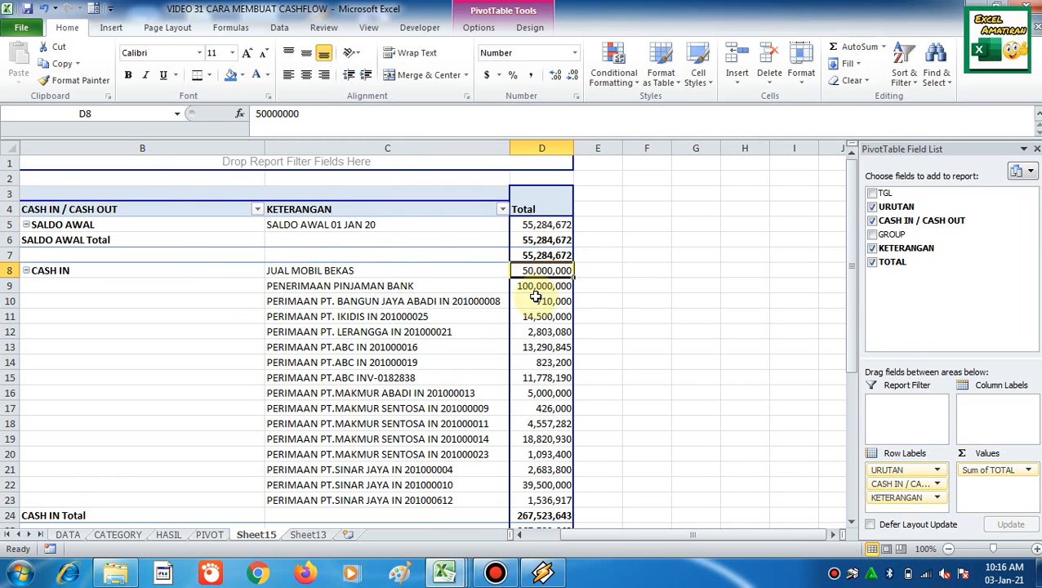
scroll(535, 297, down, 5)
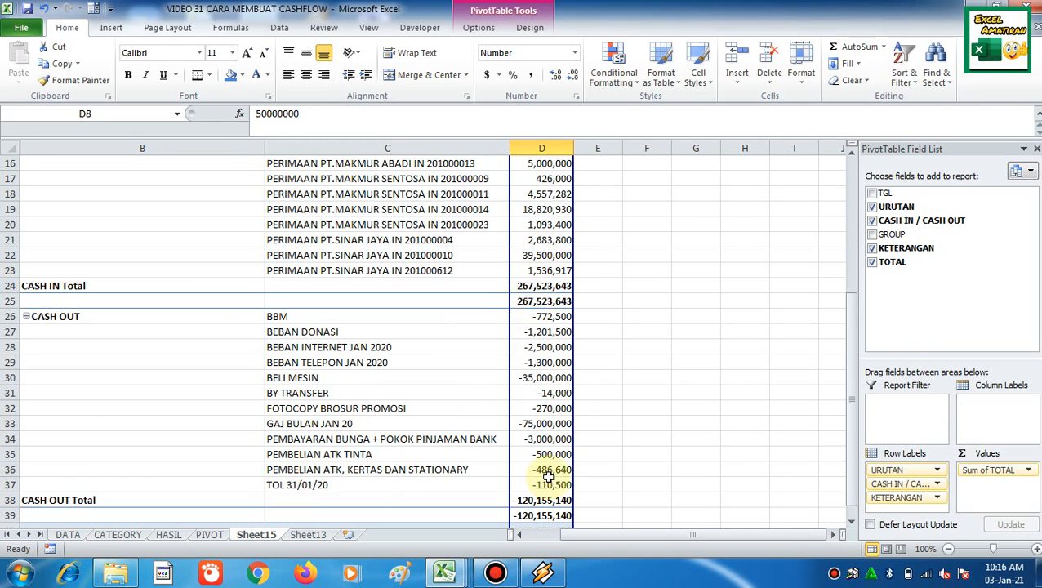
scroll(548, 457, down, 4)
click(535, 353)
scroll(601, 384, up, 5)
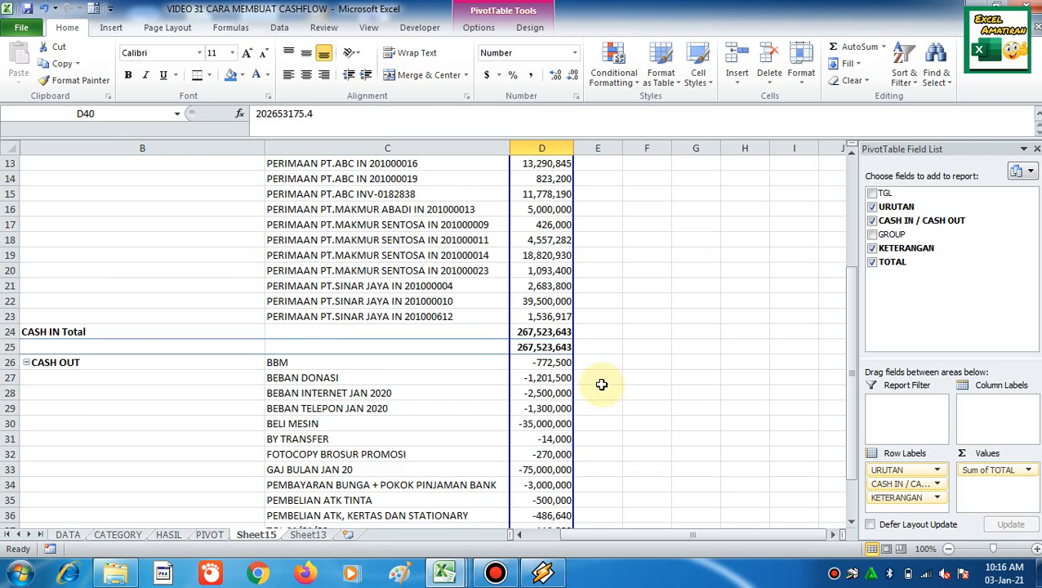
scroll(601, 384, up, 4)
drag(368, 269, 369, 499)
scroll(363, 457, down, 6)
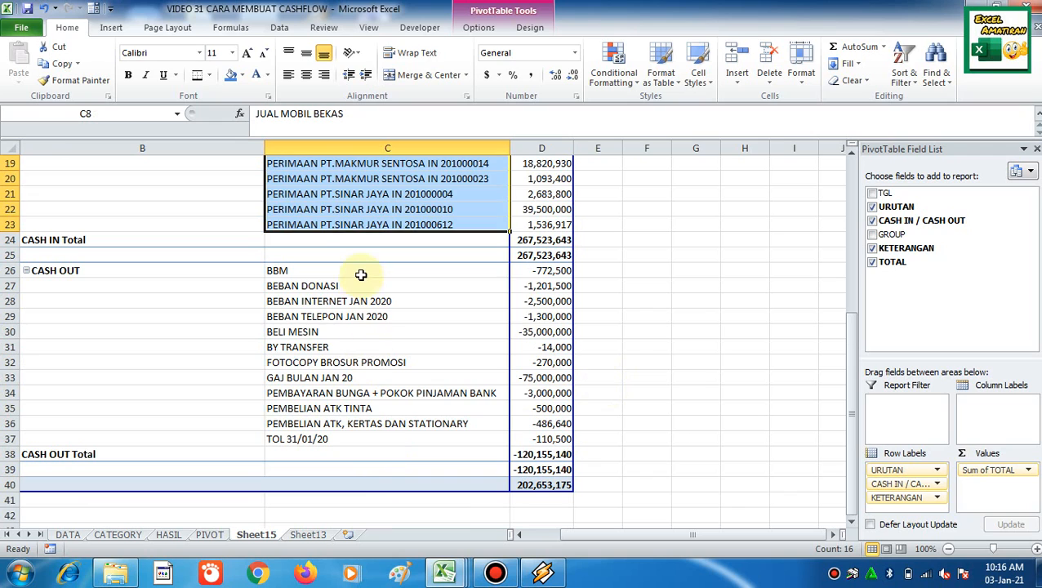
drag(360, 275, 387, 439)
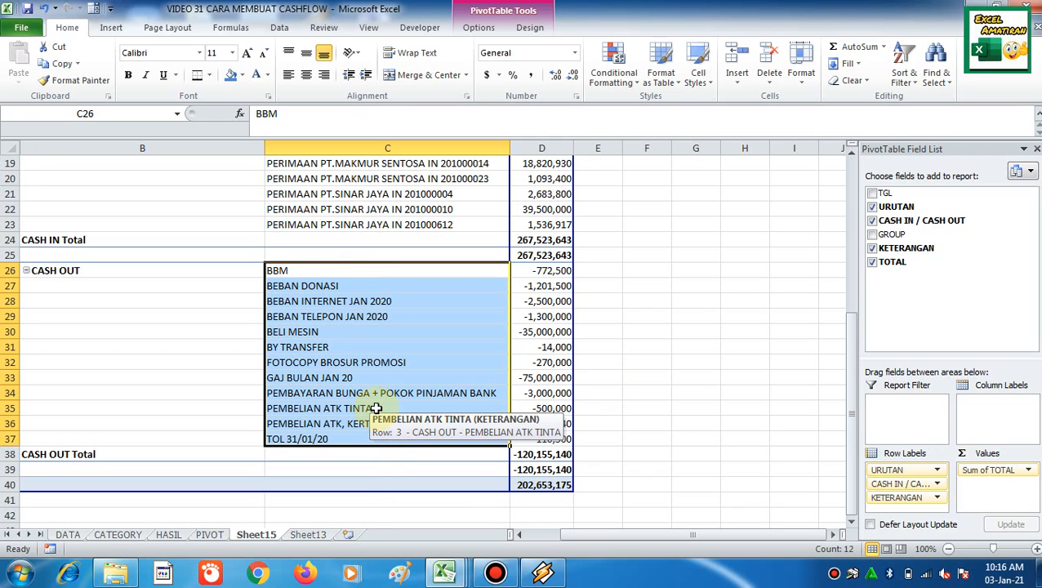
Check the source transactions on Sheet13 and the activity groups in the PIVOT sheet's summary table.
click(303, 535)
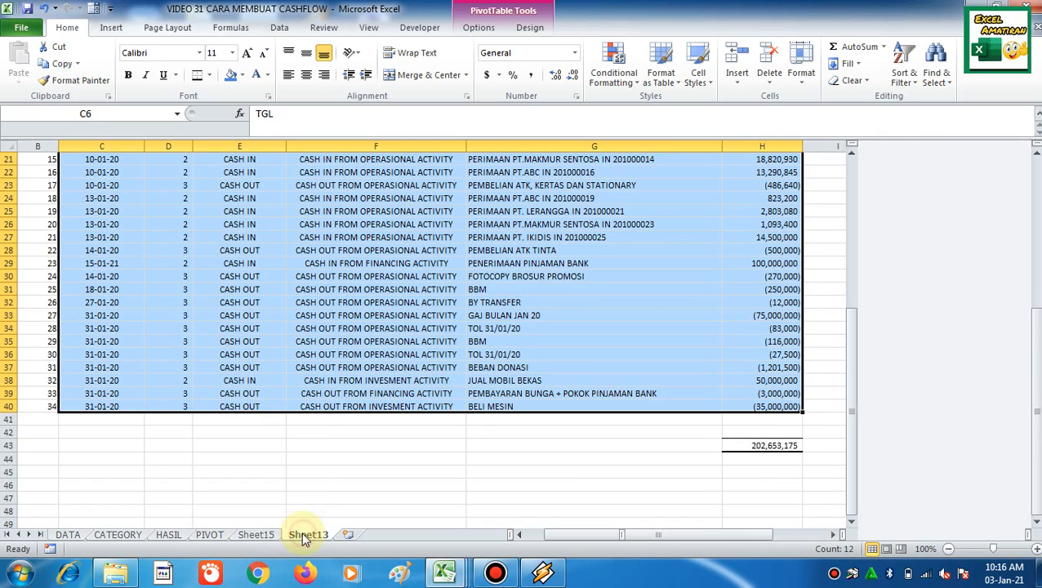
key(ctrl+a)
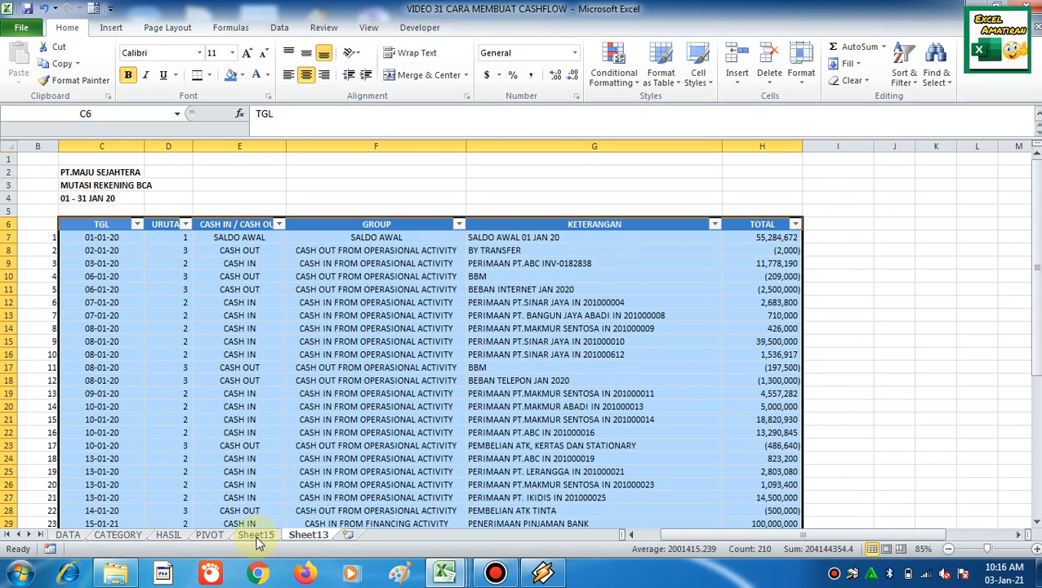
click(210, 535)
click(238, 346)
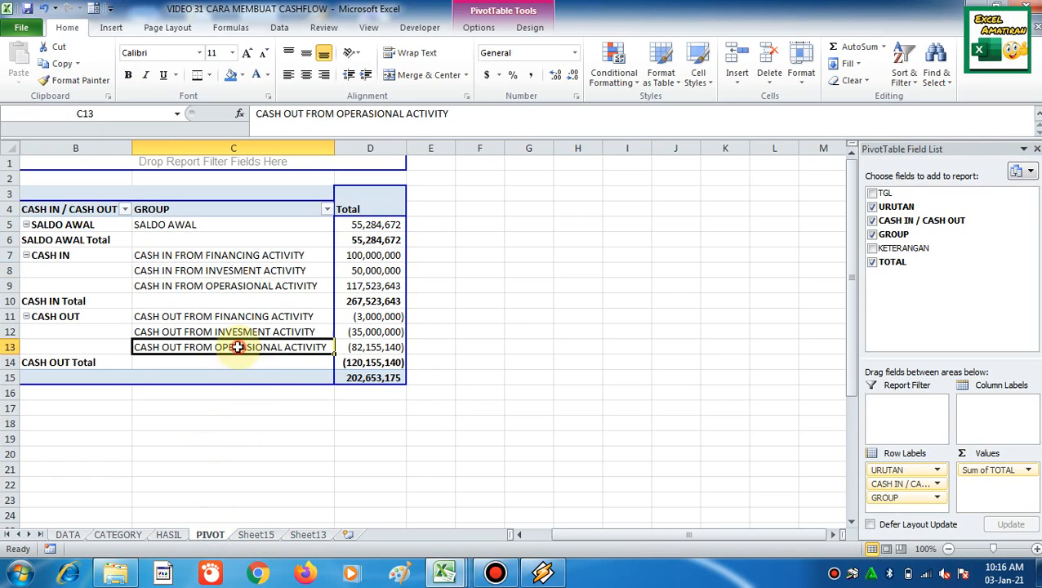
Examine the financing, investment and operational activity groups under CASH IN and CASH OUT in the PIVOT sheet's summary table.
click(235, 255)
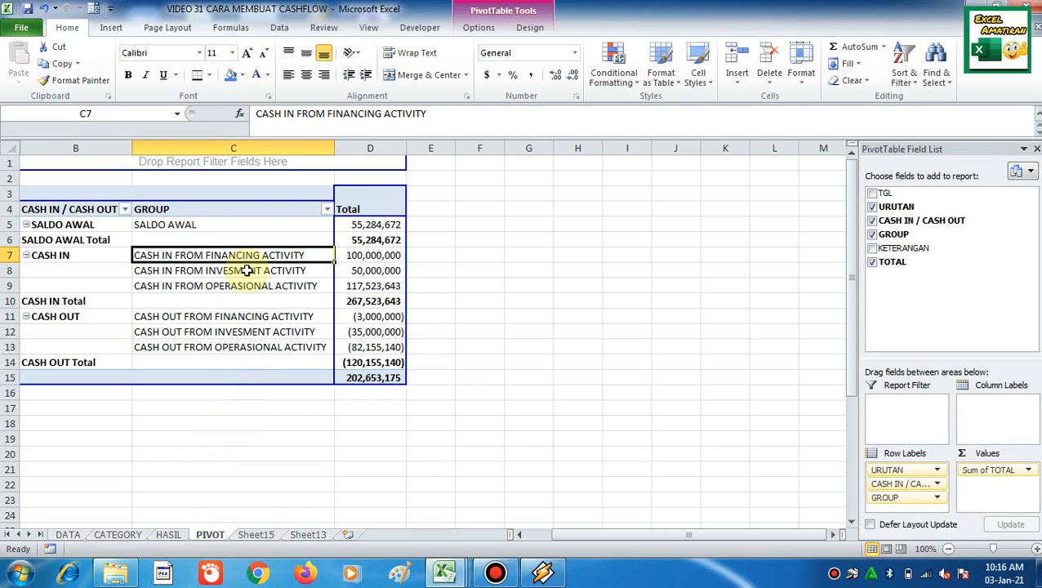
click(249, 280)
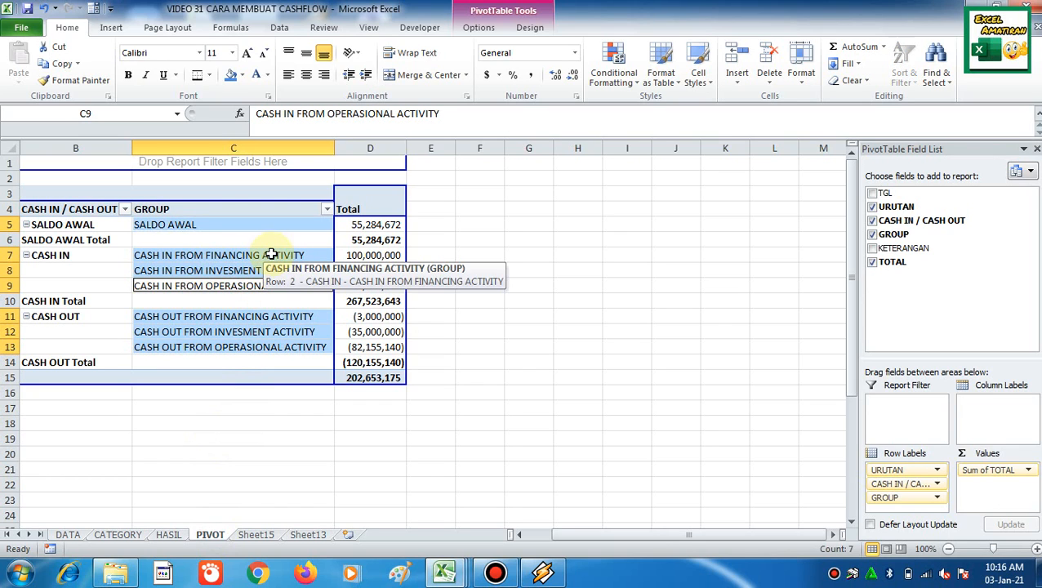
click(293, 250)
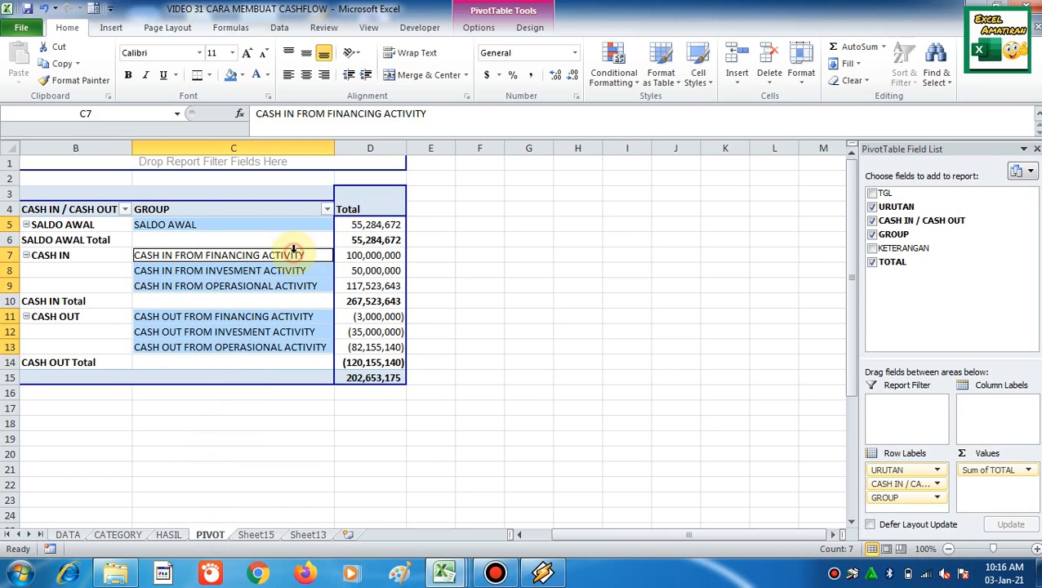
click(379, 255)
click(289, 272)
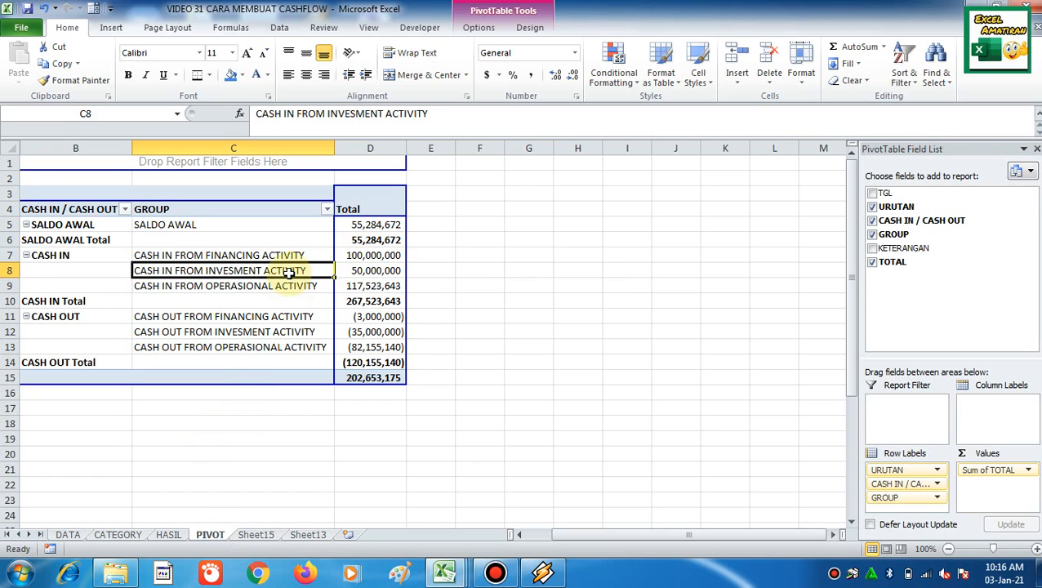
click(274, 287)
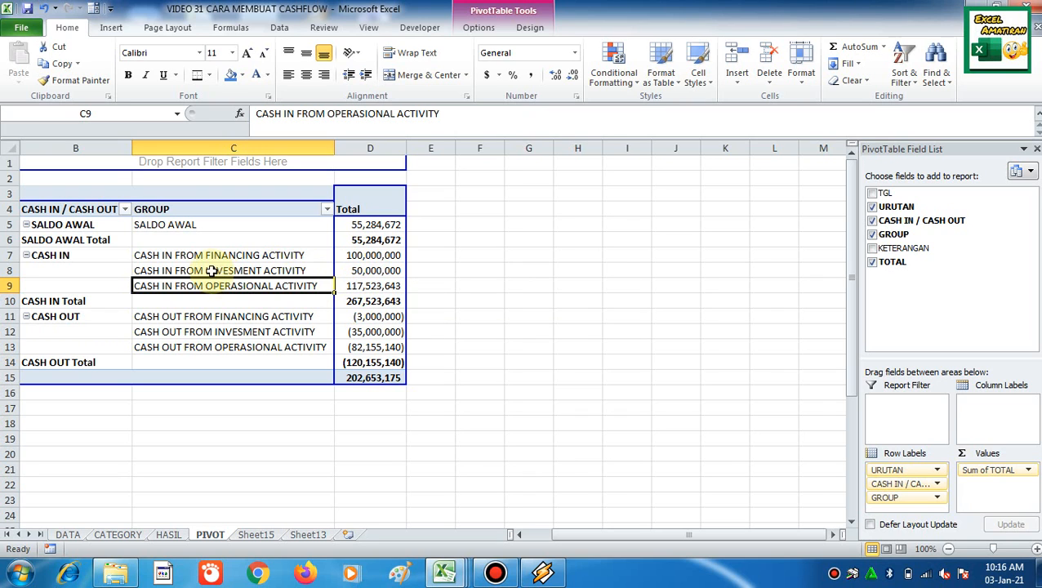
drag(206, 254, 198, 273)
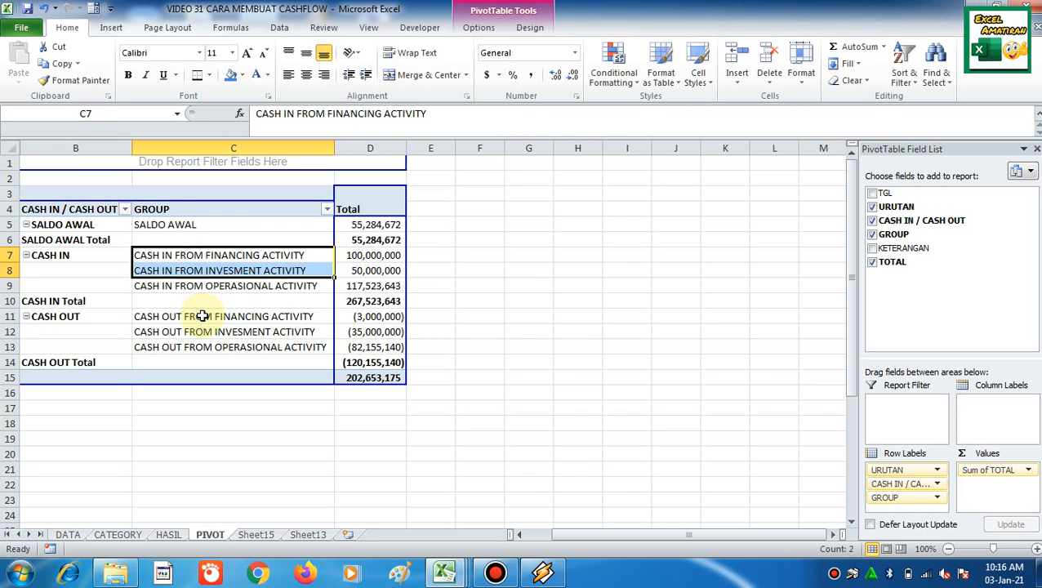
drag(202, 316, 201, 348)
Review the itemised CASH IN descriptions in the KETERANGAN column of the detailed pivot table on Sheet15.
click(256, 533)
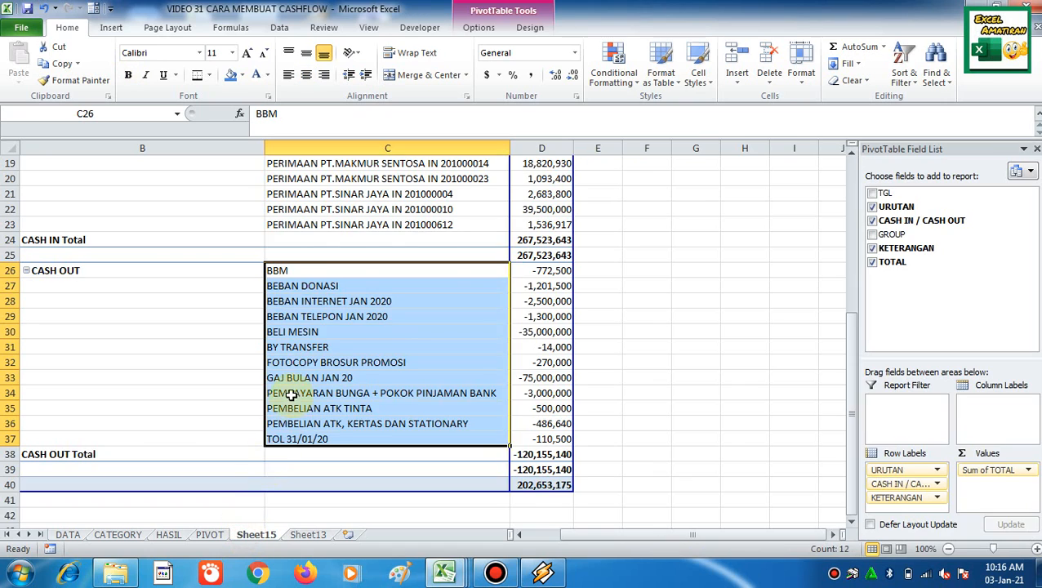
scroll(290, 393, up, 6)
click(255, 347)
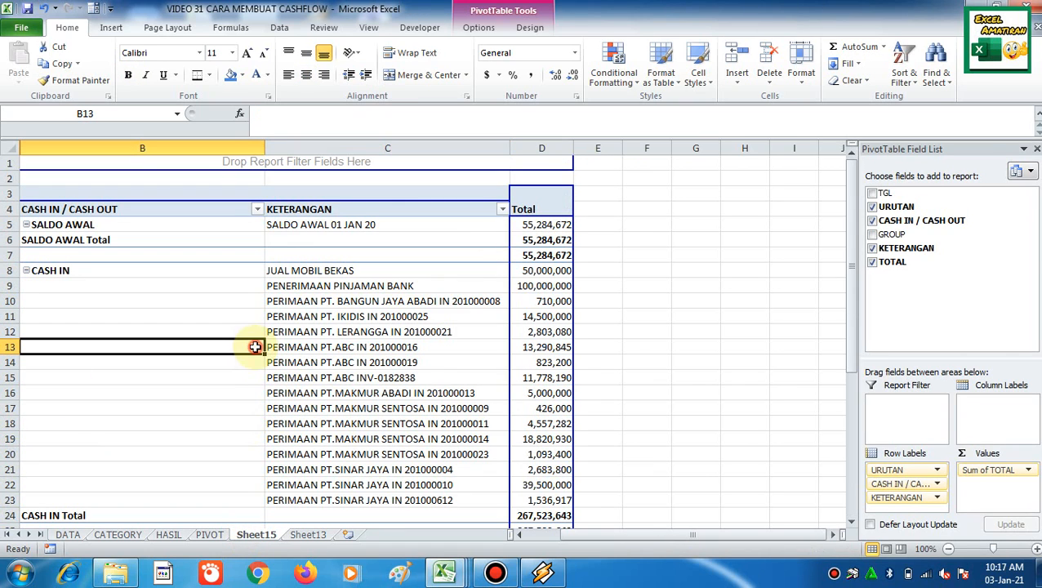
click(376, 347)
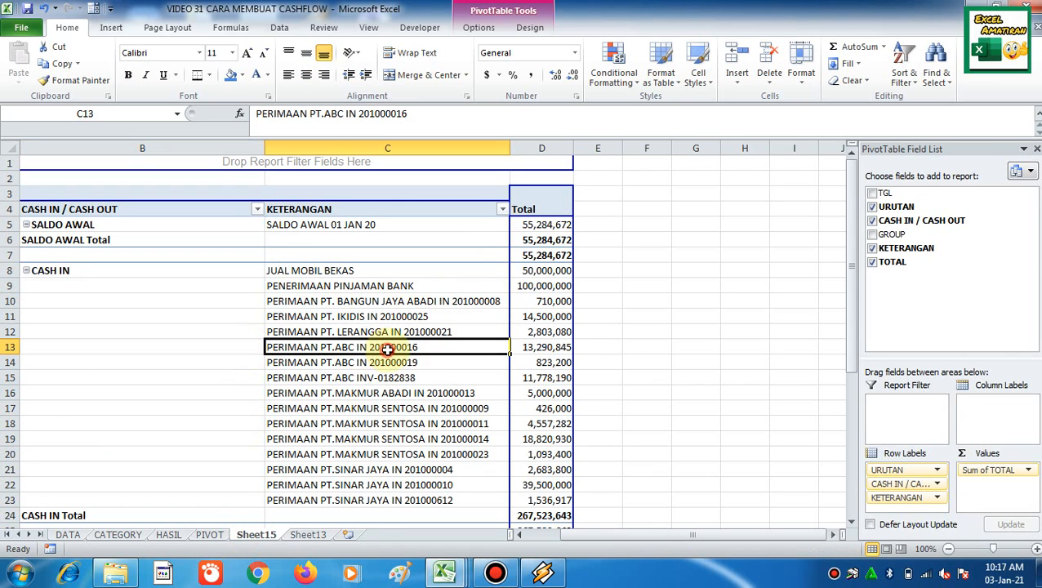